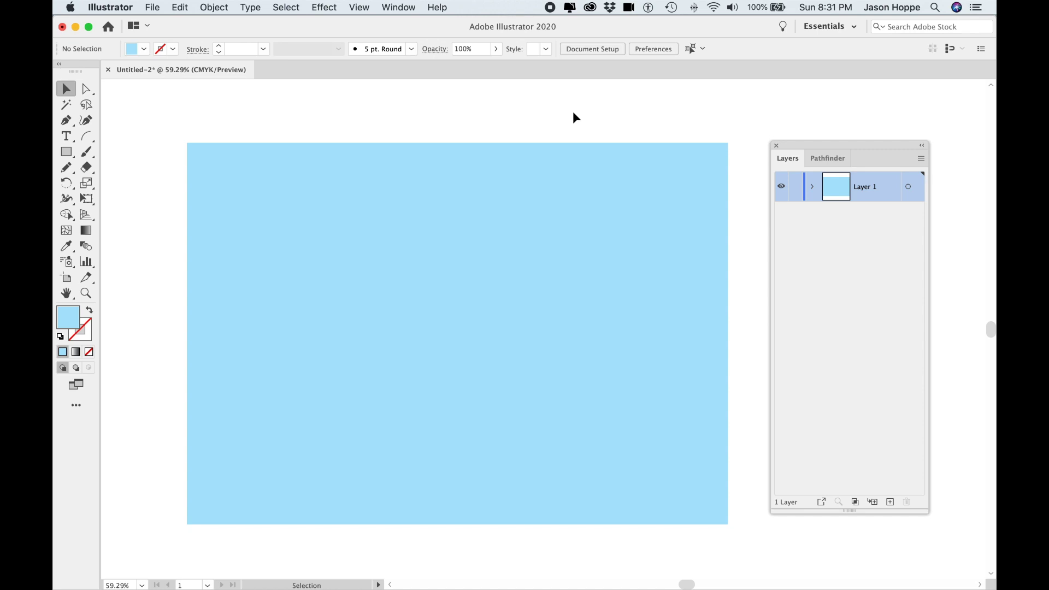
Widen the floating Layers panel beside the artboard and shift it slightly
{"action": "left_click", "coordinate": [828, 157]}
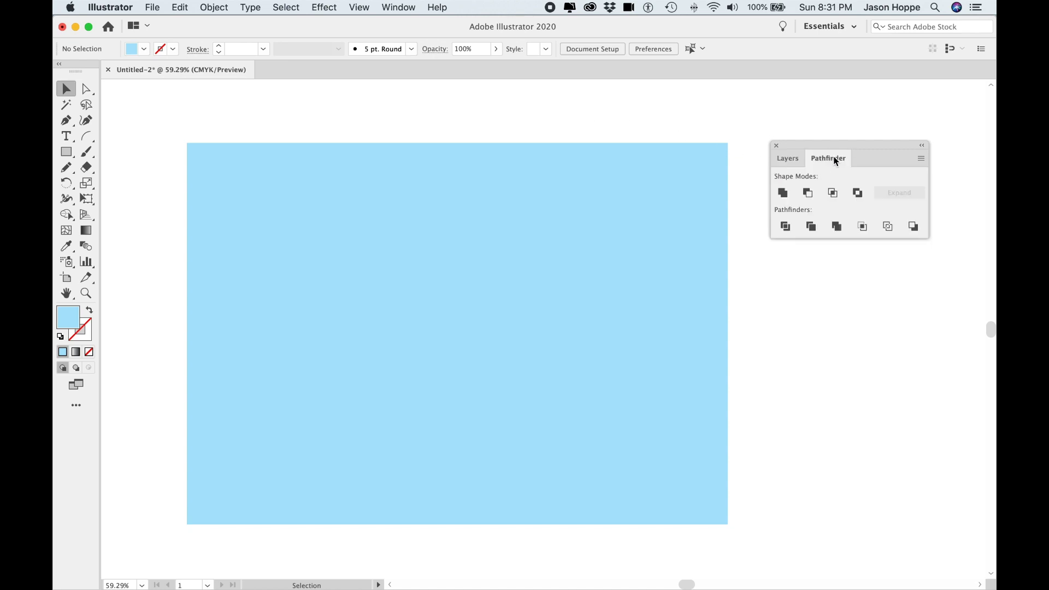
{"action": "left_click", "coordinate": [796, 161]}
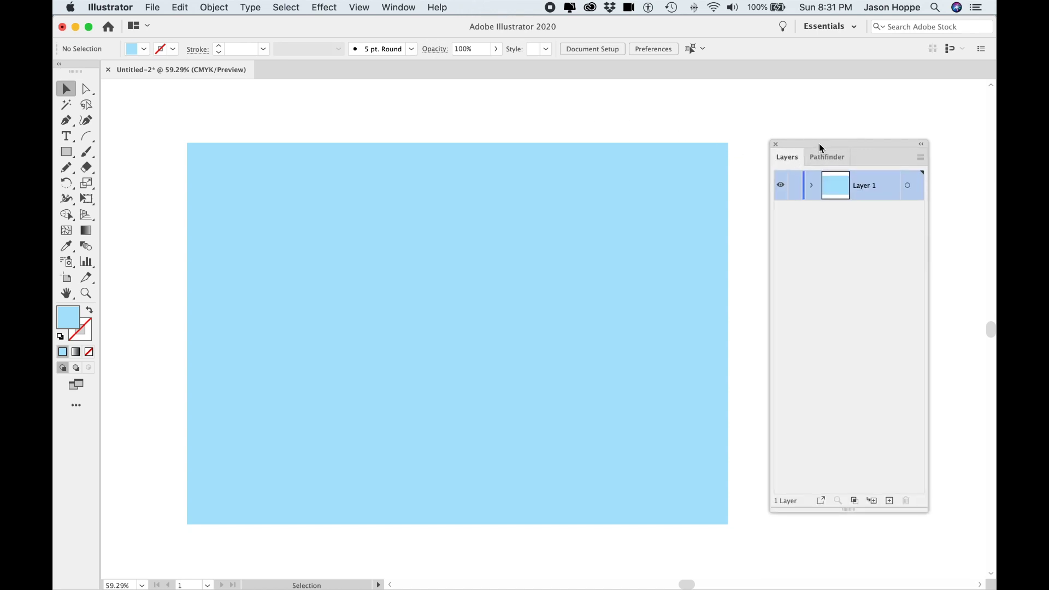
{"action": "left_click", "coordinate": [536, 218]}
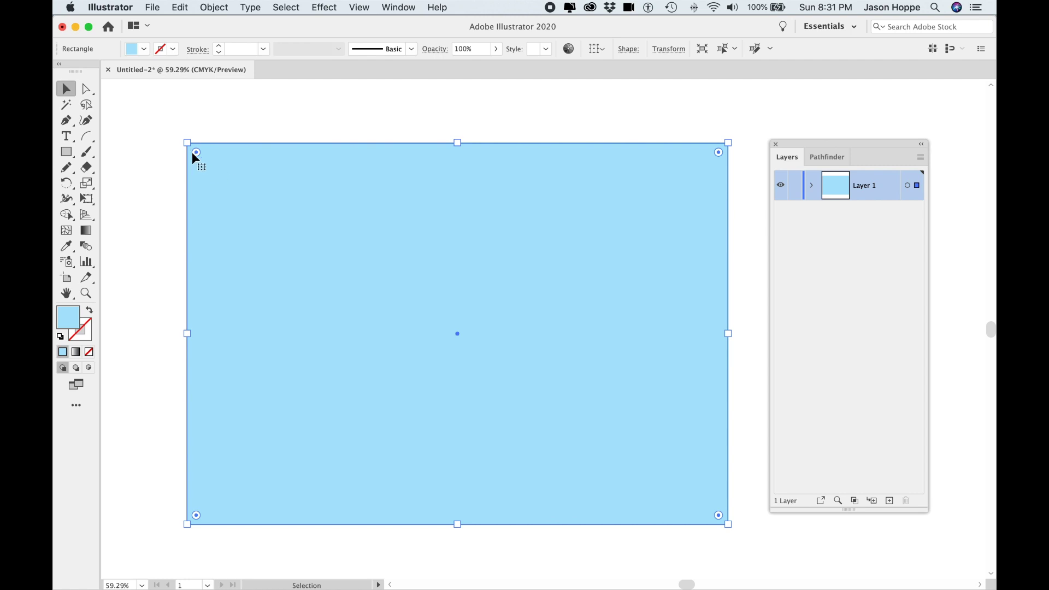
{"action": "left_click_drag", "start_coordinate": [803, 144], "coordinate": [799, 140]}
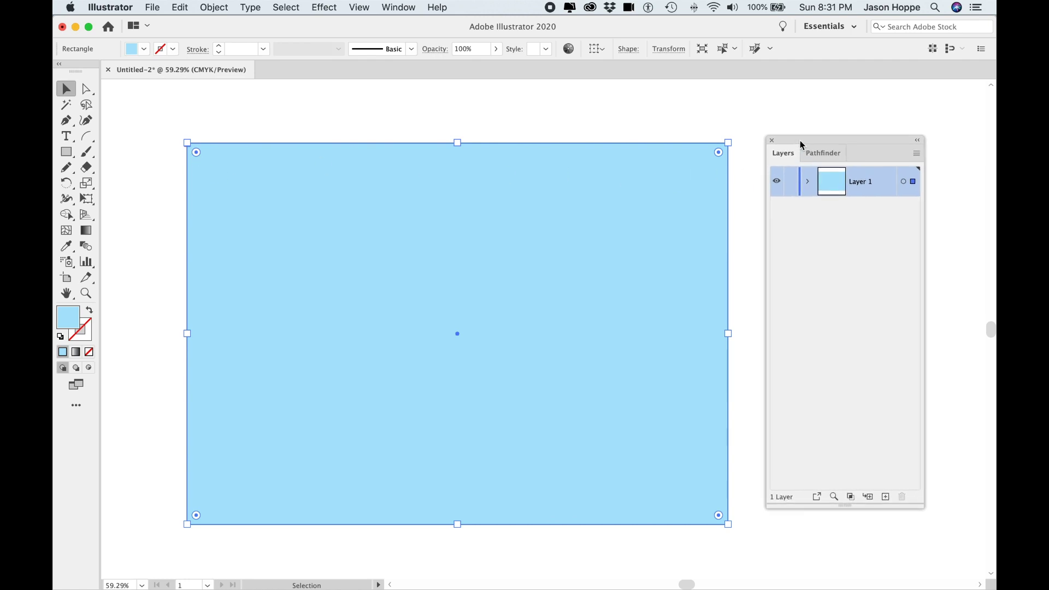
{"action": "left_click_drag", "start_coordinate": [922, 505], "coordinate": [954, 506]}
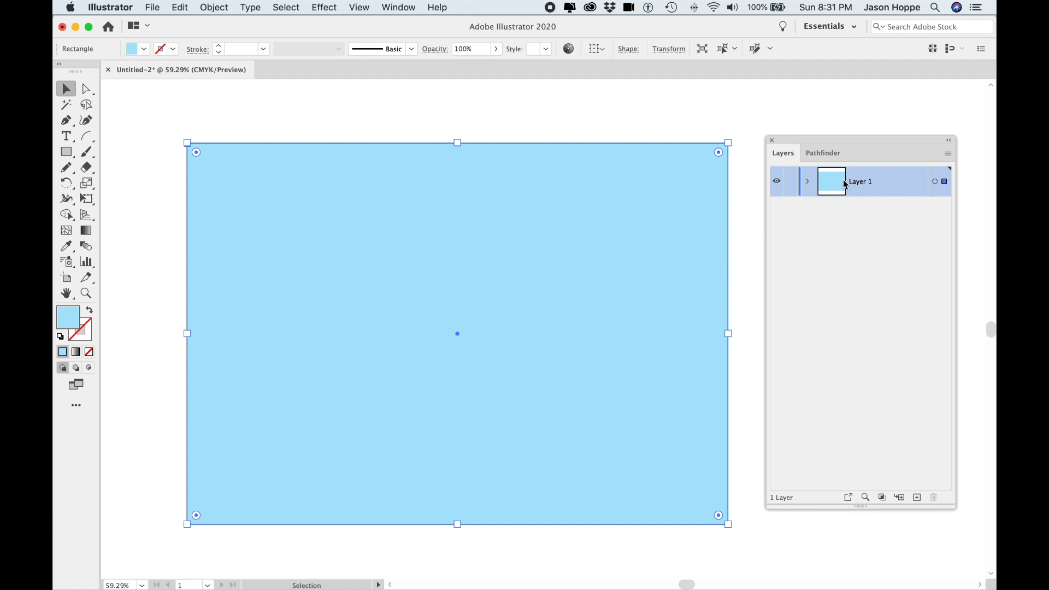
Duplicate the light blue background rectangle exactly in place on top of the original
{"action": "left_click", "coordinate": [516, 119]}
{"action": "left_click", "coordinate": [514, 262]}
{"action": "key", "text": "a"}
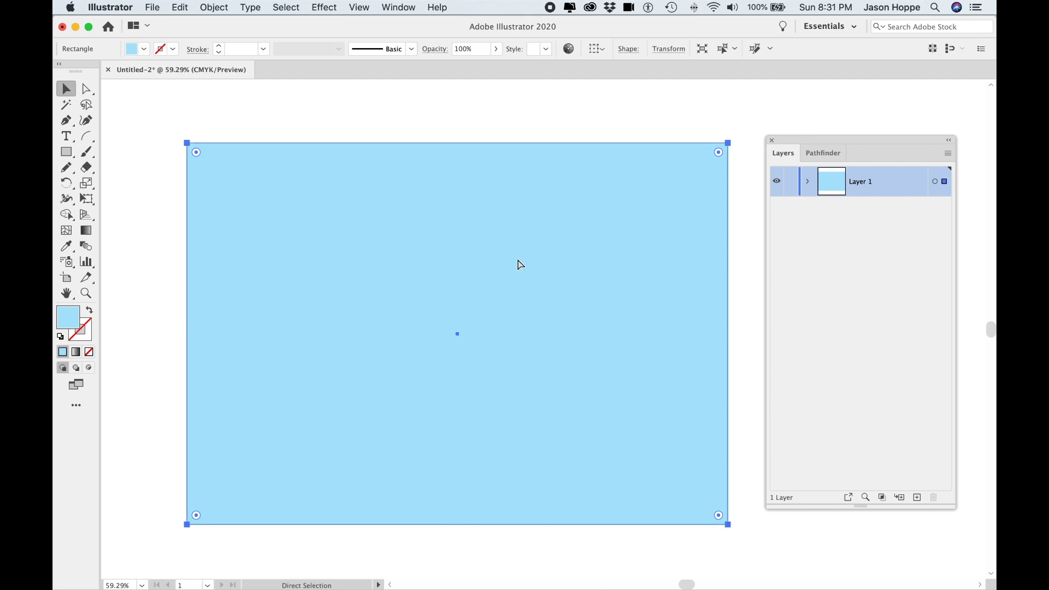
{"action": "key", "text": "v"}
{"action": "left_click", "coordinate": [180, 7]}
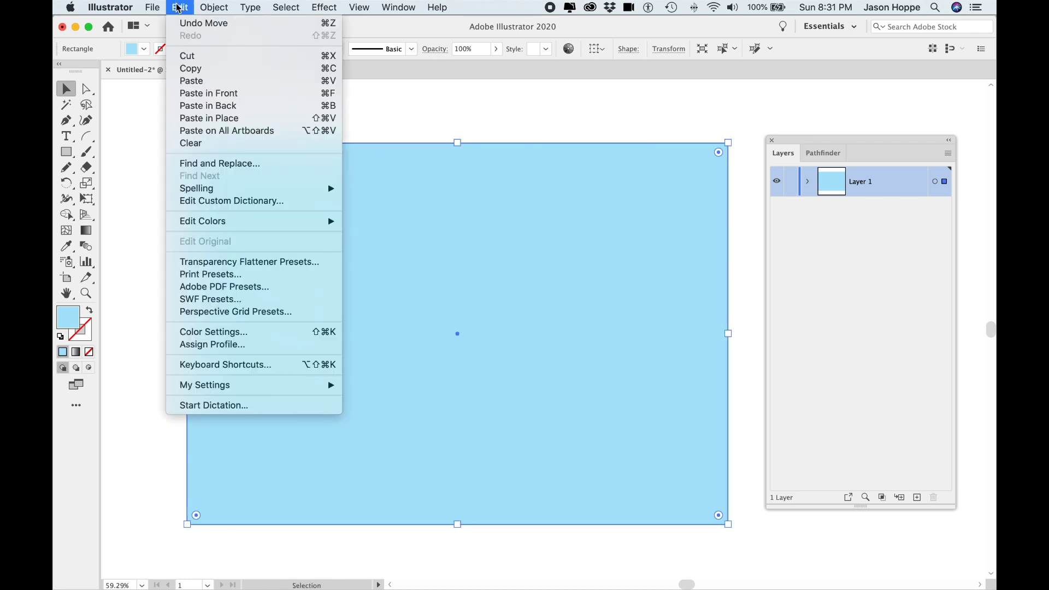
{"action": "left_click", "coordinate": [194, 125]}
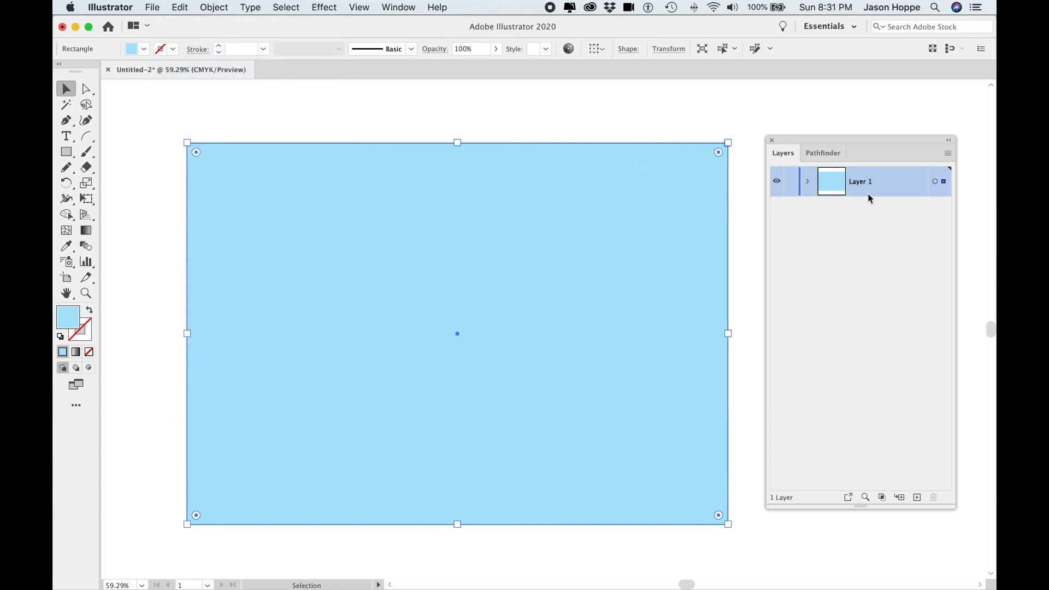
Expand Layer 1, lock the lower rectangle and rename it Sky
{"action": "left_click", "coordinate": [809, 182]}
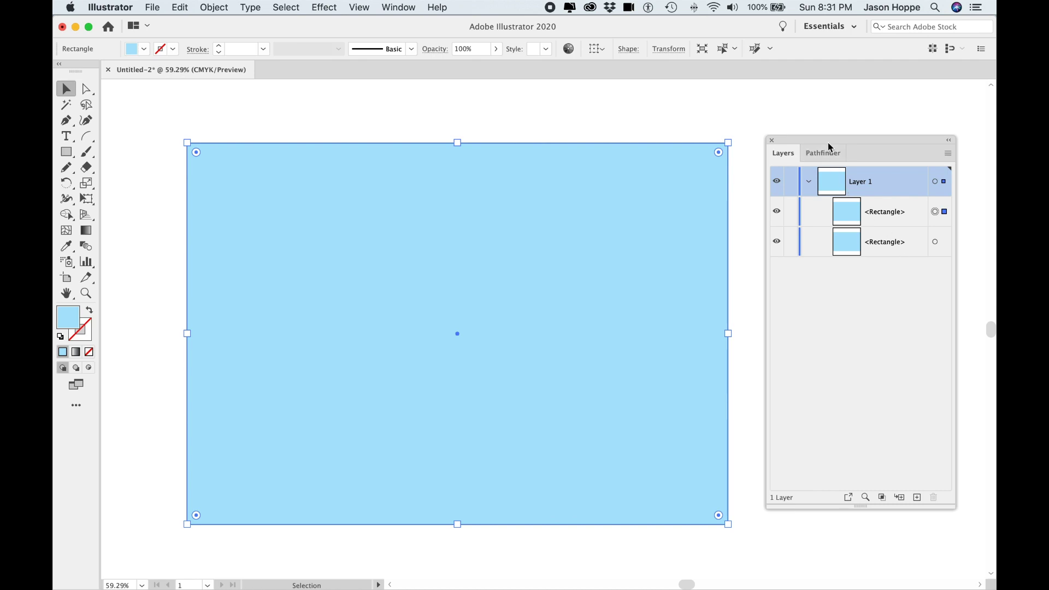
{"action": "left_click", "coordinate": [808, 182]}
{"action": "left_click", "coordinate": [809, 182]}
{"action": "double_click", "coordinate": [873, 241]}
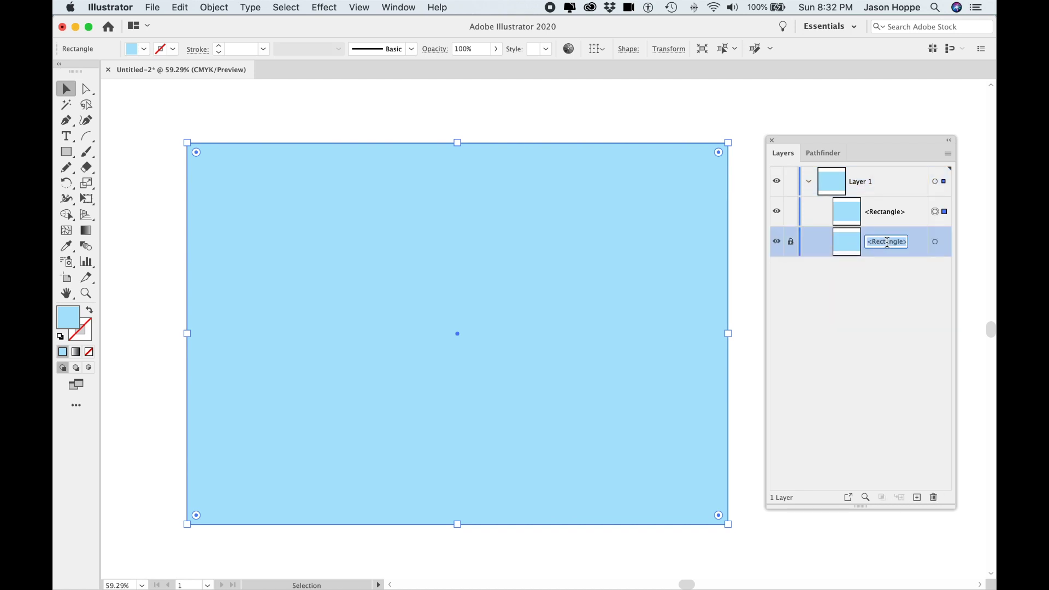
{"action": "type", "text": "Sky"}
{"action": "key", "text": "Return"}
{"action": "left_click", "coordinate": [887, 218]}
{"action": "left_click_drag", "start_coordinate": [695, 199], "coordinate": [714, 268]}
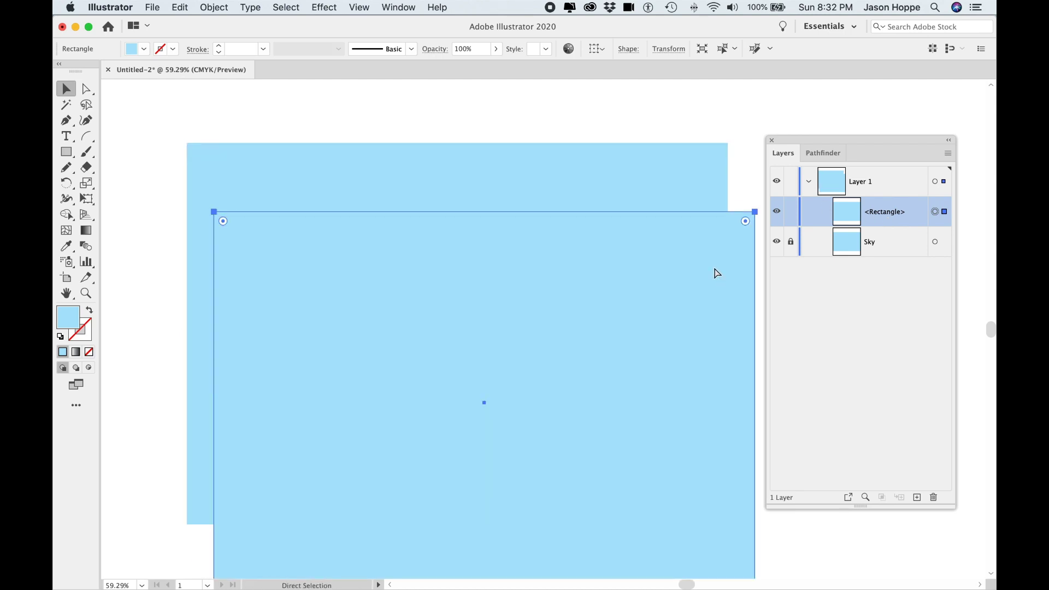
{"action": "key", "text": "super+z"}
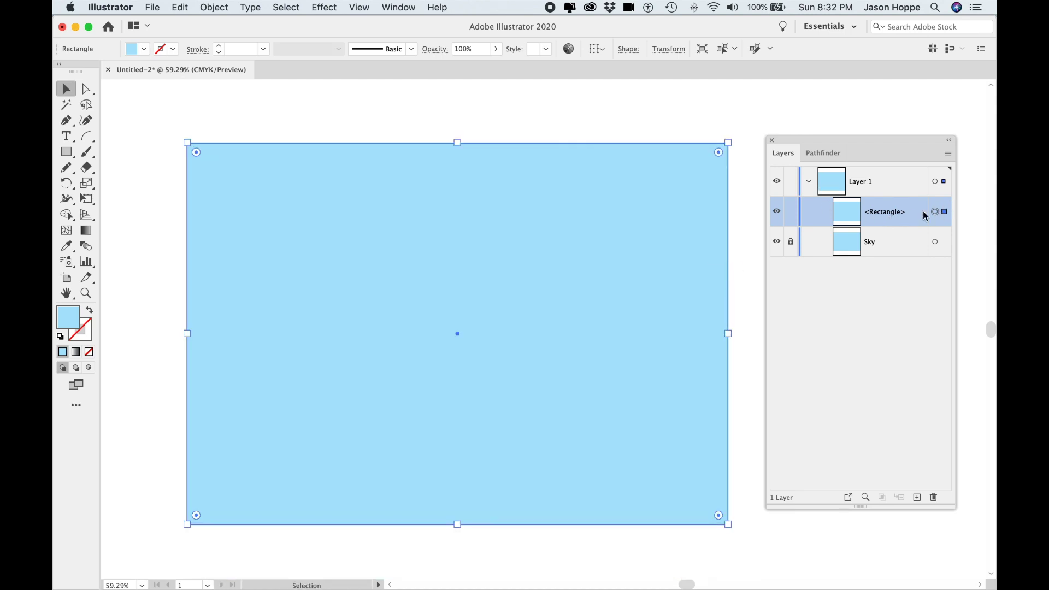
Fill the upper rectangle with the dark green swatch and deselect it
{"action": "left_click", "coordinate": [145, 49]}
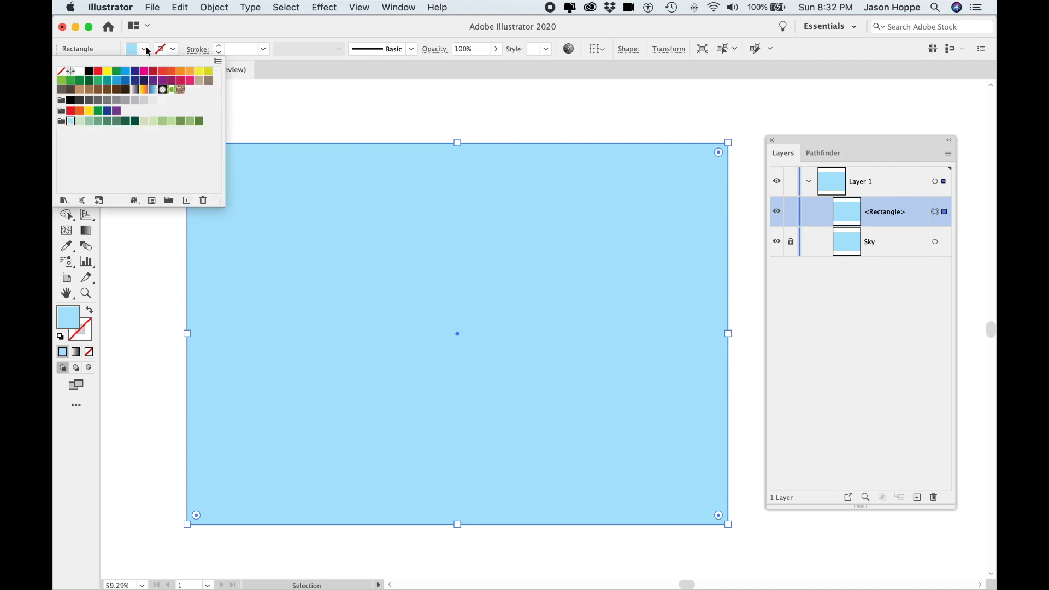
{"action": "left_click", "coordinate": [134, 122]}
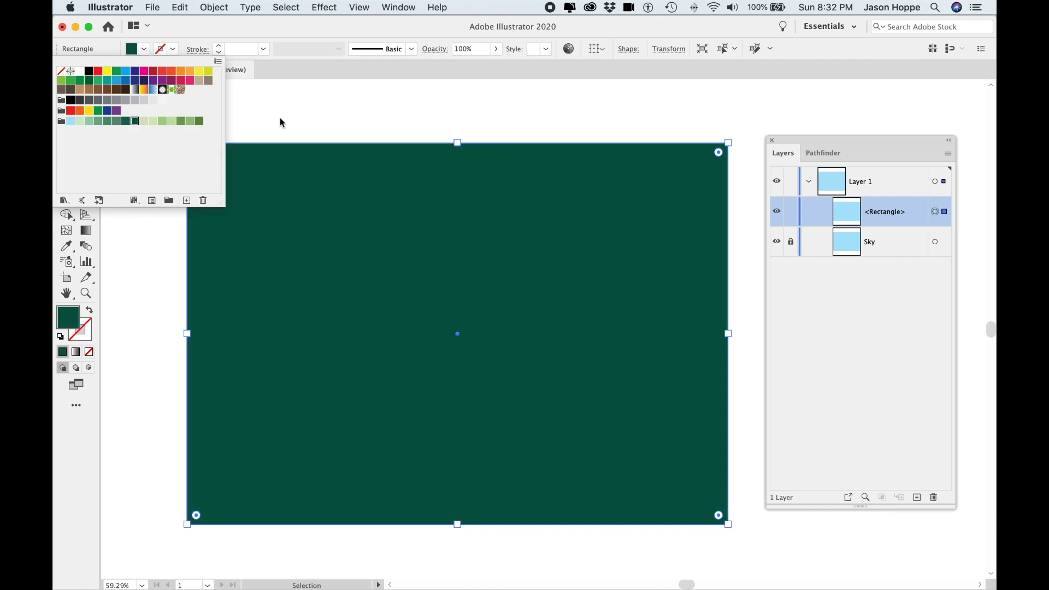
{"action": "left_click", "coordinate": [344, 120]}
{"action": "left_click", "coordinate": [726, 96]}
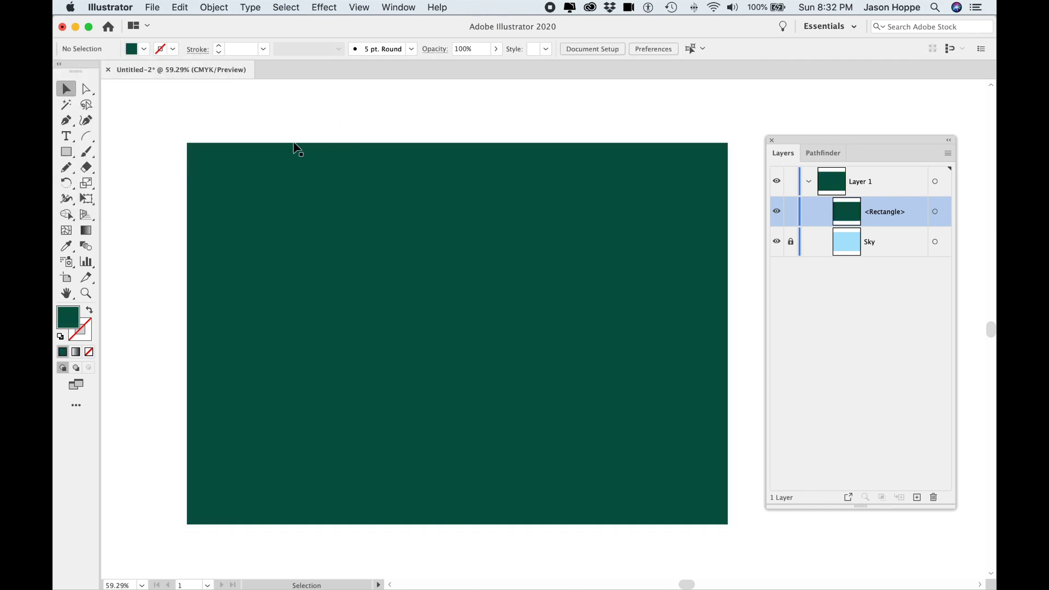
Draw a wide ellipse in the middle of the green rectangle and enlarge it toward the upper left
{"action": "left_click_drag", "start_coordinate": [66, 152], "coordinate": [133, 187]}
{"action": "left_click_drag", "start_coordinate": [388, 289], "coordinate": [601, 422]}
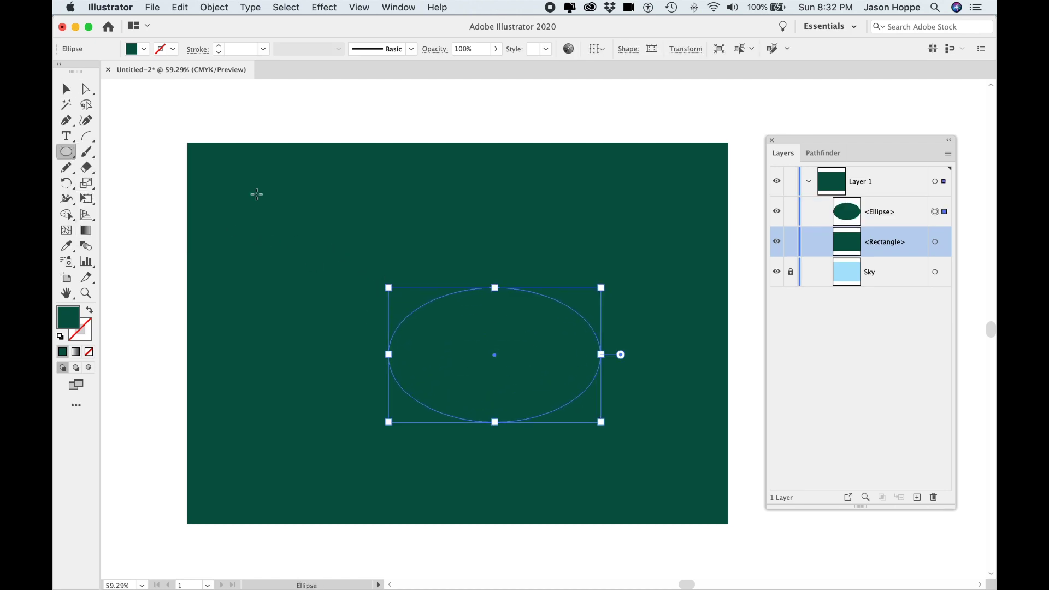
{"action": "left_click", "coordinate": [59, 95]}
{"action": "left_click_drag", "start_coordinate": [389, 288], "coordinate": [347, 253]}
Fill the ellipse with yellow and move it to the centre of the green rectangle
{"action": "left_click", "coordinate": [144, 49]}
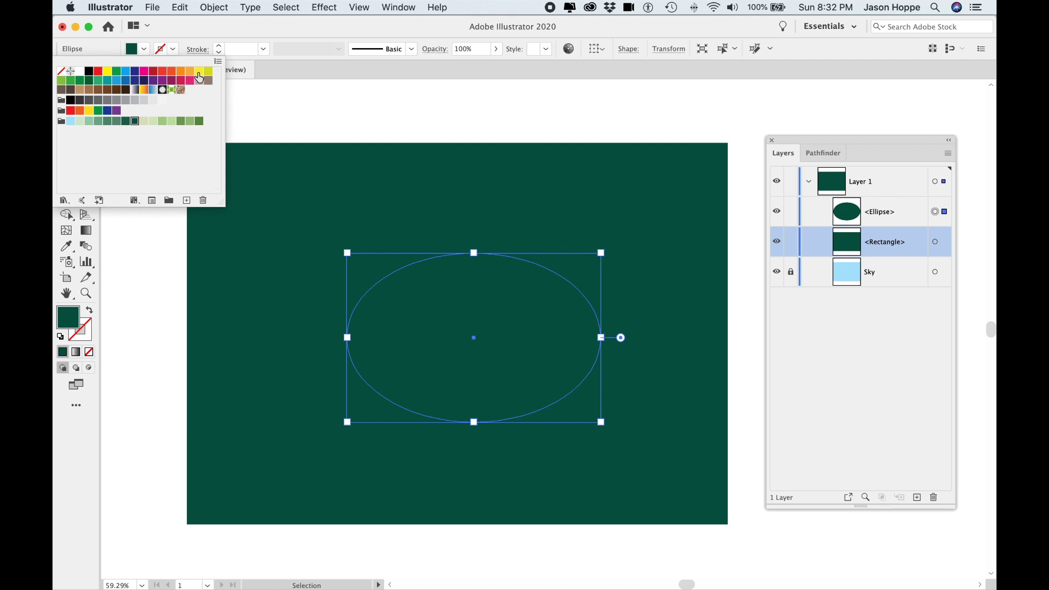
{"action": "left_click", "coordinate": [199, 72]}
{"action": "left_click", "coordinate": [451, 310]}
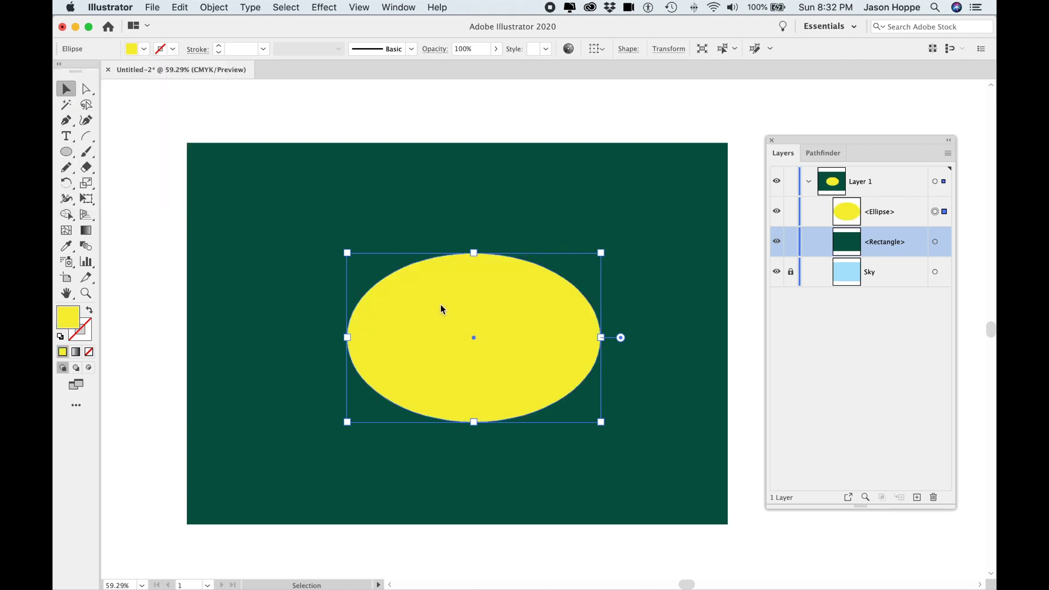
{"action": "left_click_drag", "start_coordinate": [444, 312], "coordinate": [433, 308]}
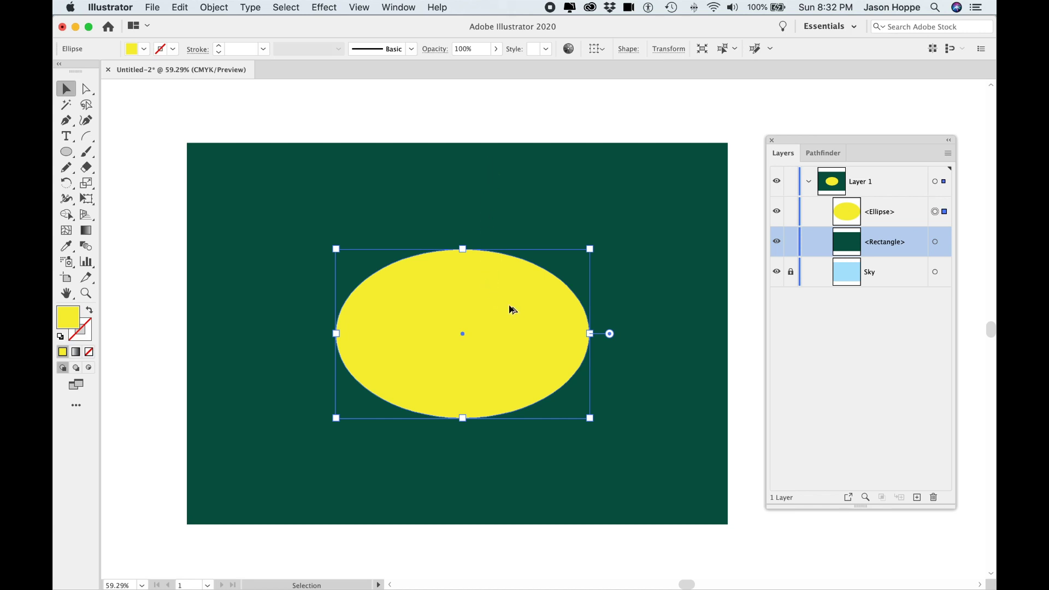
Duplicate the yellow ellipse overlapping its lower right part and subtract the copy from the original with Minus Front
{"action": "left_click_drag", "start_coordinate": [533, 337], "coordinate": [582, 426], "text": "alt"}
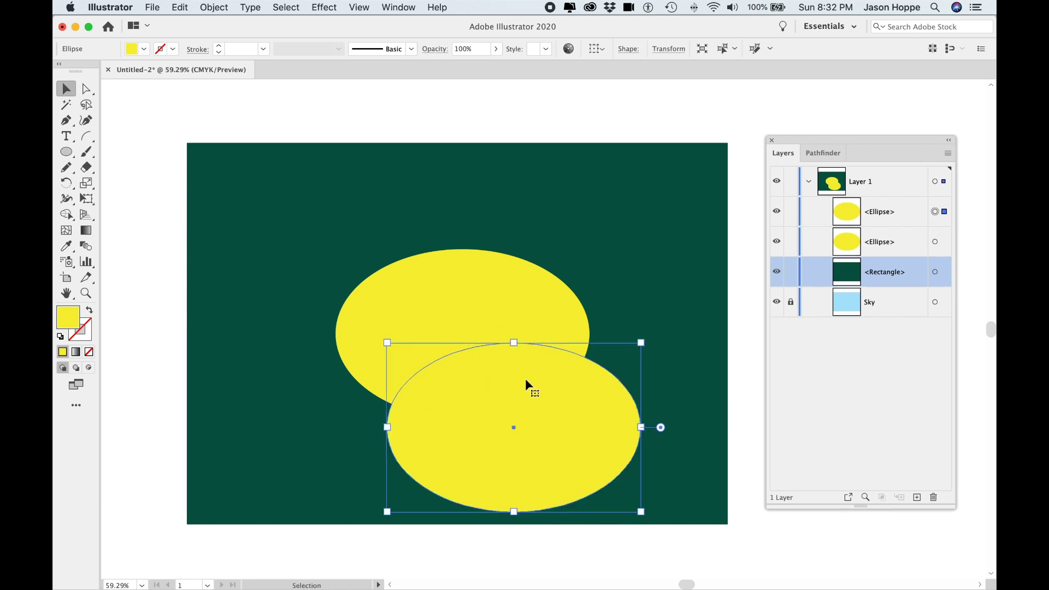
{"action": "left_click", "coordinate": [503, 281], "text": "shift"}
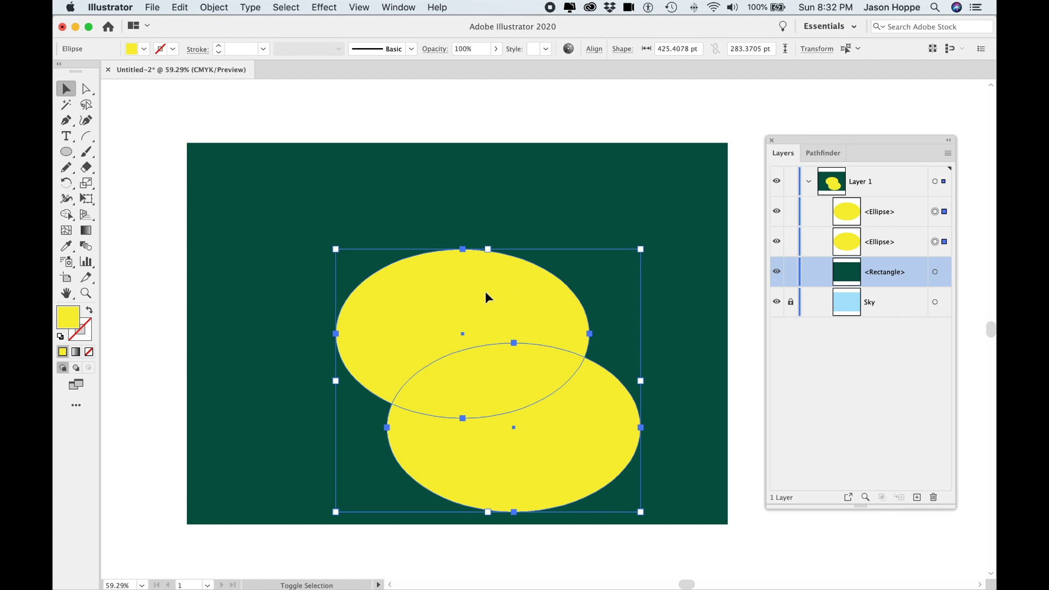
{"action": "left_click", "coordinate": [823, 153]}
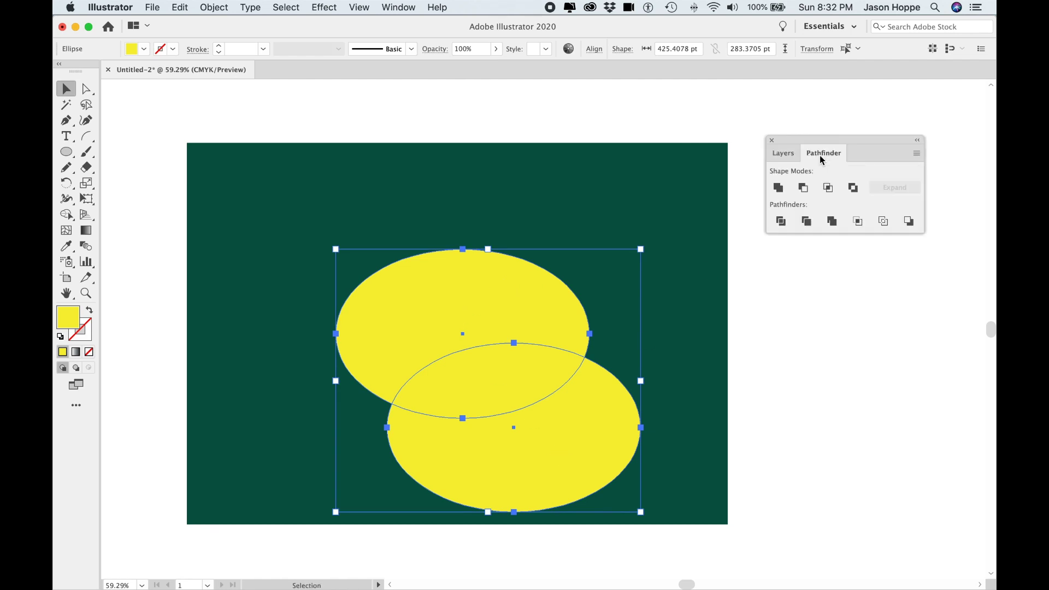
{"action": "left_click", "coordinate": [803, 188]}
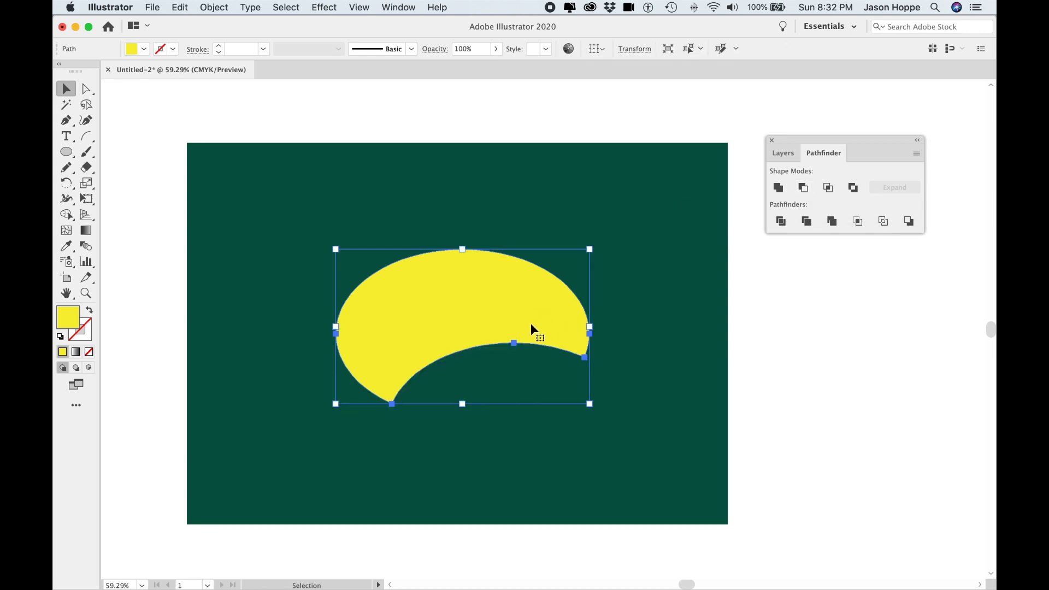
{"action": "left_click", "coordinate": [783, 153]}
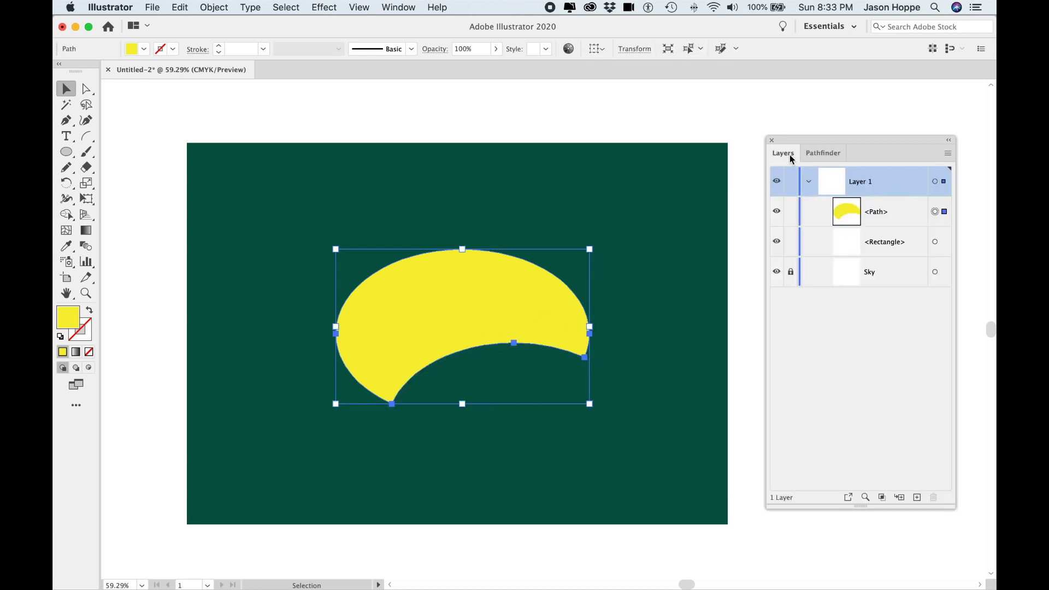
{"action": "left_click", "coordinate": [748, 97]}
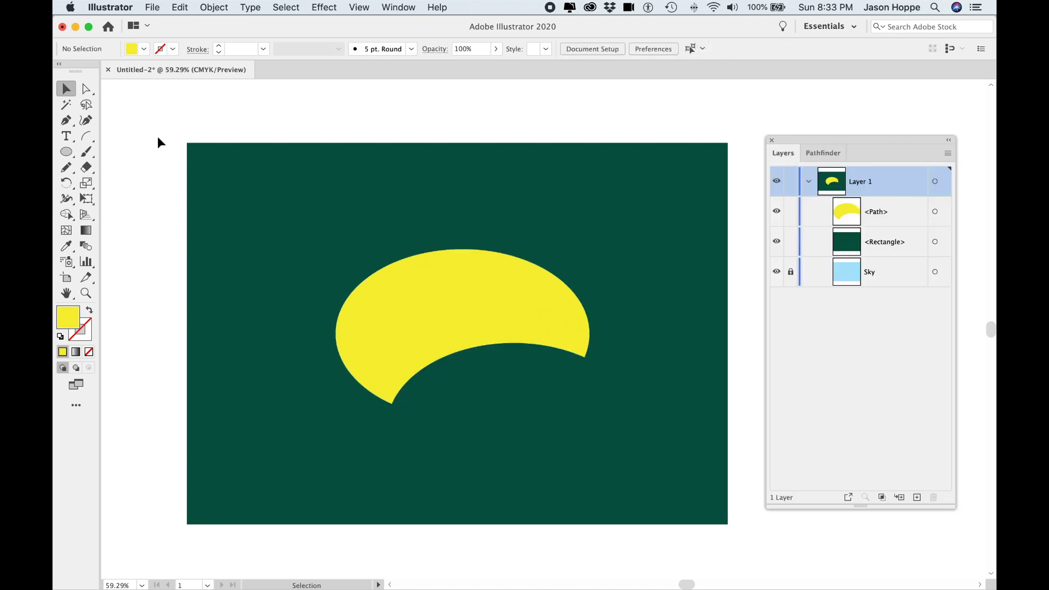
Smooth the two sharp corners of the yellow shape with the Curvature tool and pull its inner lower edge slightly downward
{"action": "left_click", "coordinate": [373, 307]}
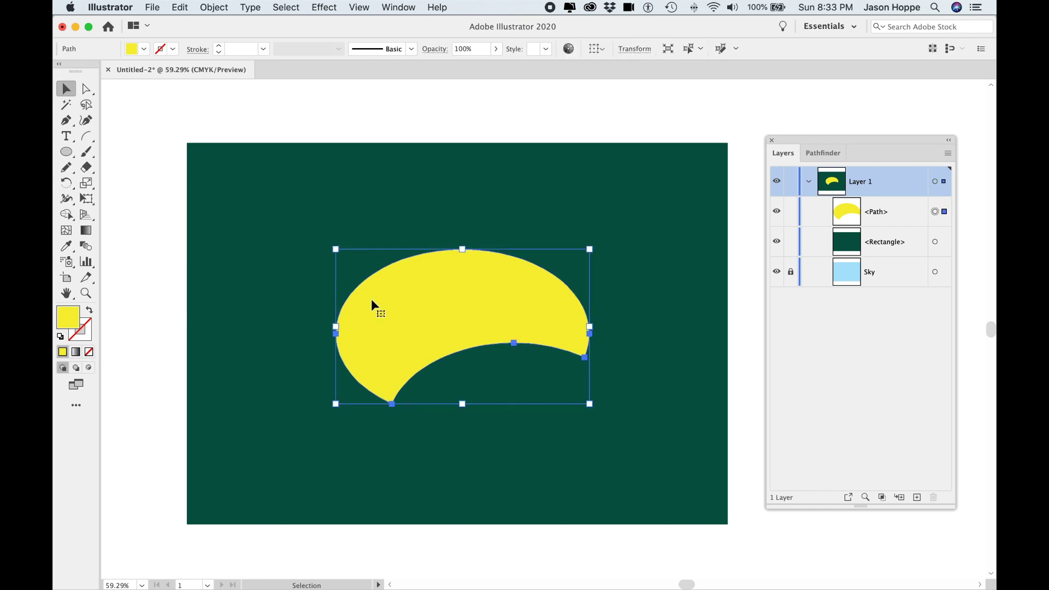
{"action": "left_click", "coordinate": [85, 123]}
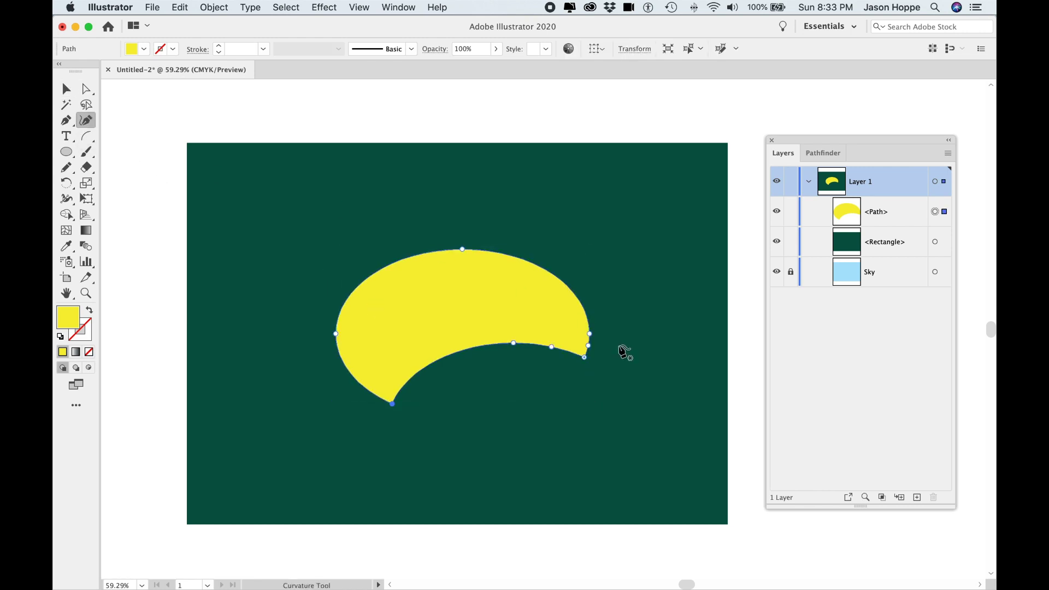
{"action": "left_click", "coordinate": [584, 358]}
{"action": "double_click", "coordinate": [392, 405]}
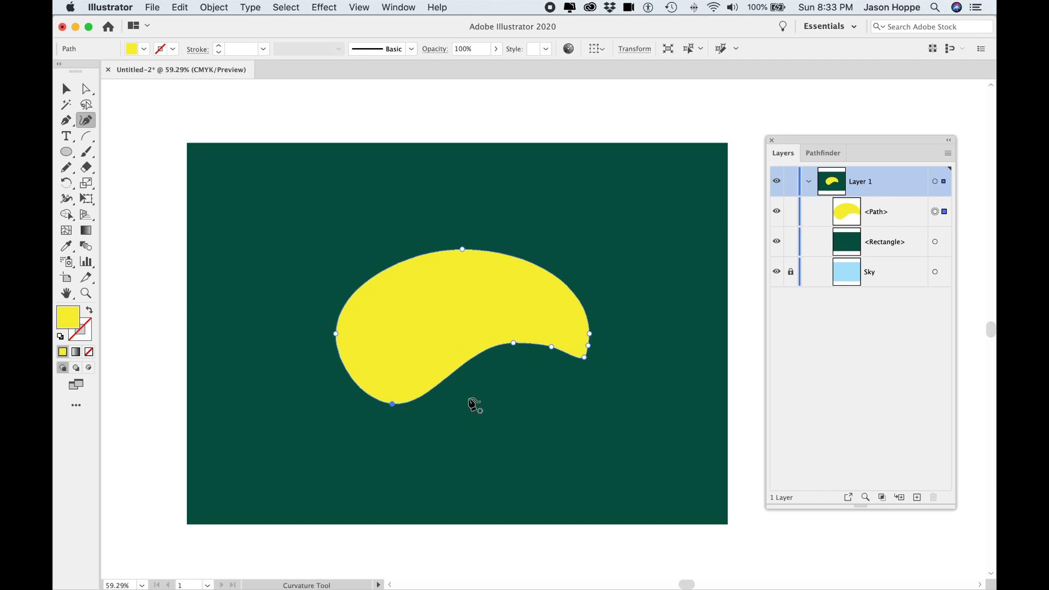
{"action": "mouse_move", "coordinate": [511, 346]}
{"action": "left_mouse_down"}
{"action": "mouse_move", "coordinate": [510, 355]}
{"action": "mouse_move", "coordinate": [550, 356]}
{"action": "mouse_move", "coordinate": [552, 371]}
{"action": "mouse_move", "coordinate": [507, 361]}
{"action": "left_mouse_up"}
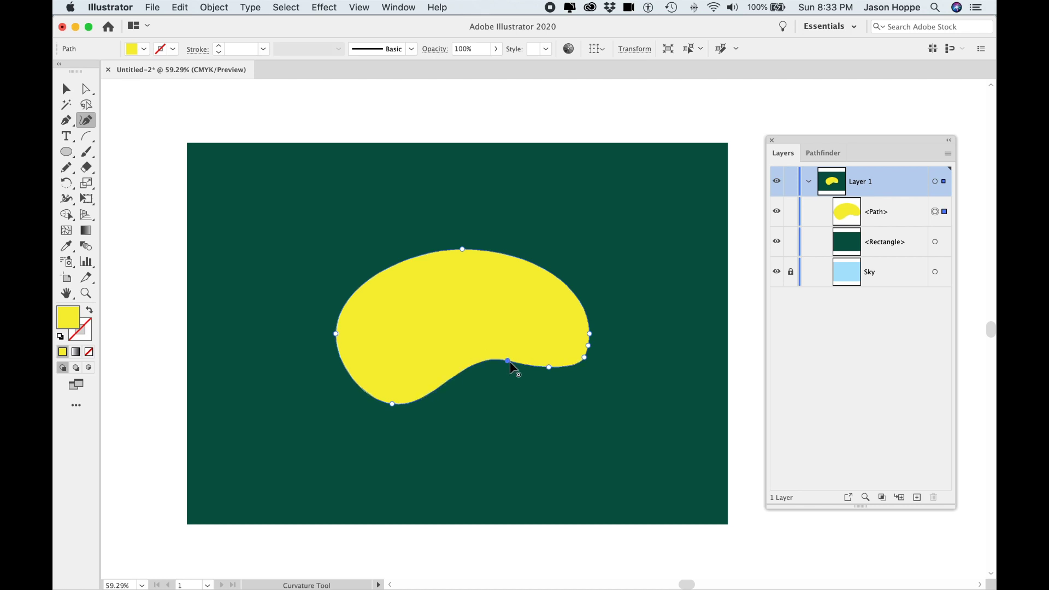
Cut the yellow shape out of the dark green rectangle with Minus Front and deselect the result
{"action": "left_click", "coordinate": [66, 89]}
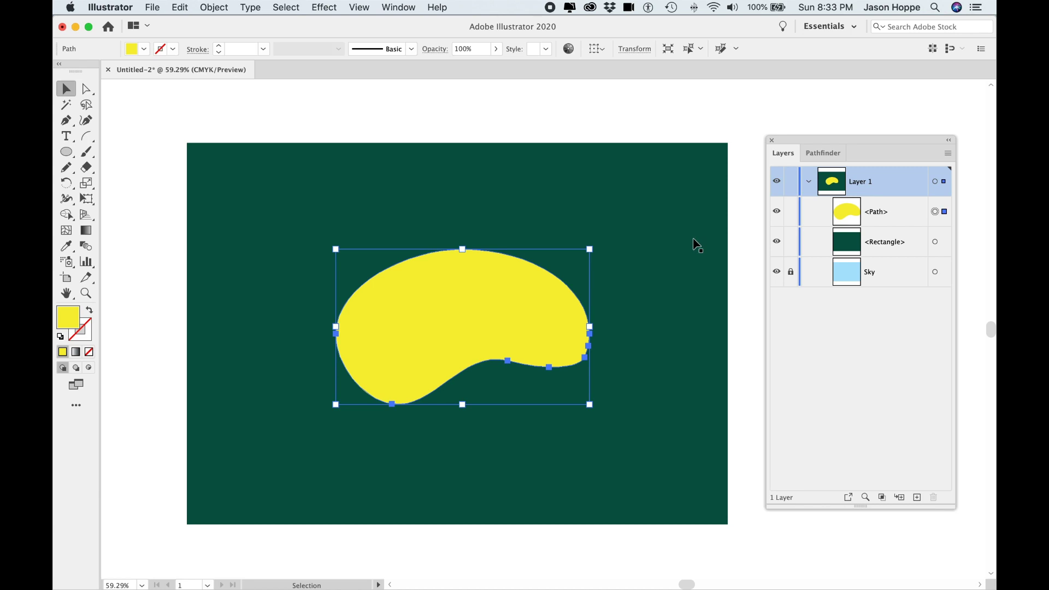
{"action": "left_click", "coordinate": [675, 243], "text": "shift"}
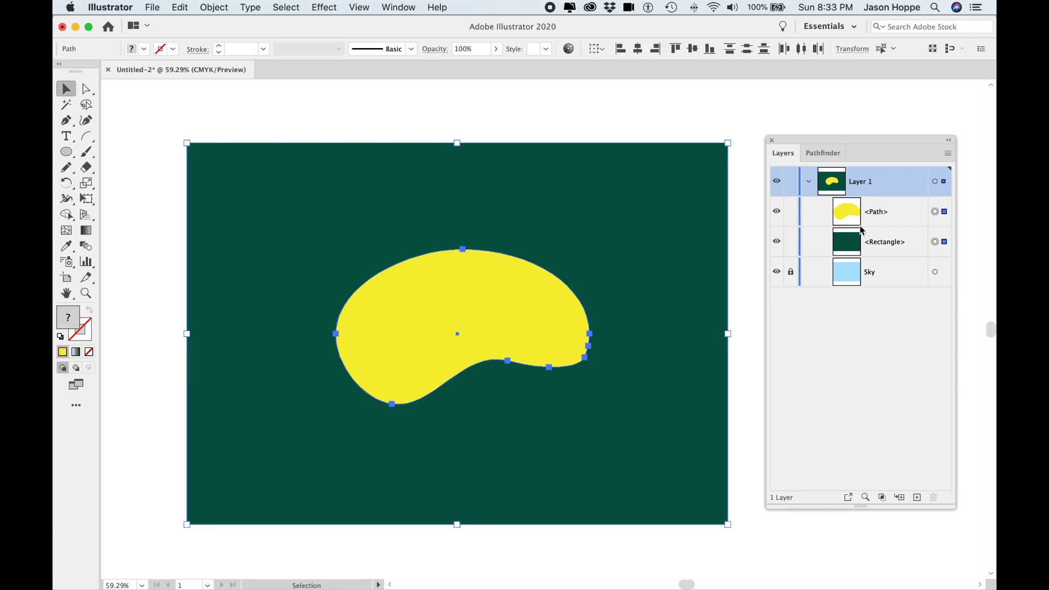
{"action": "left_click", "coordinate": [819, 153]}
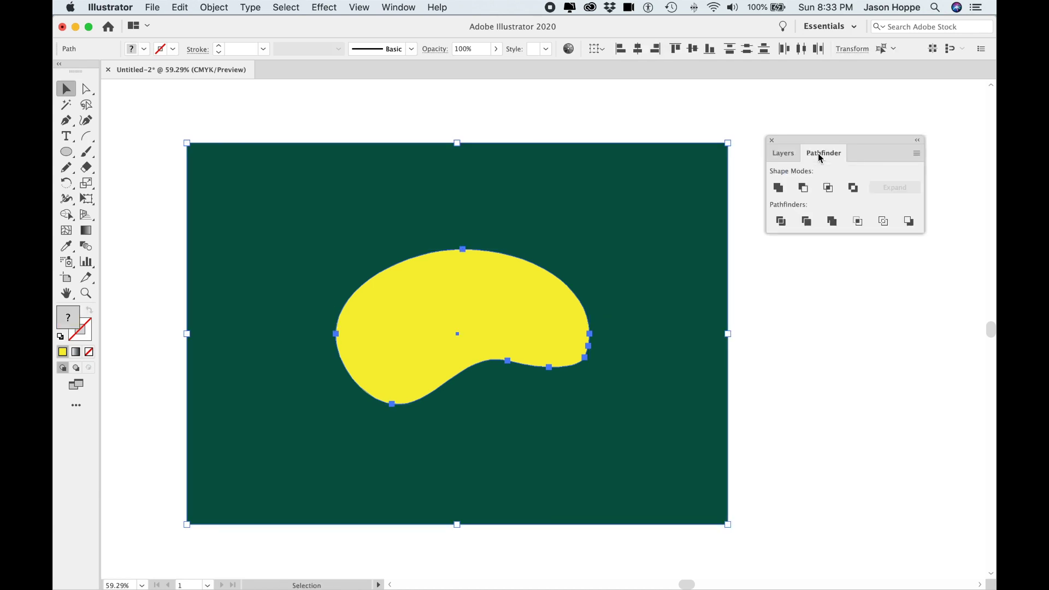
{"action": "left_click", "coordinate": [803, 191]}
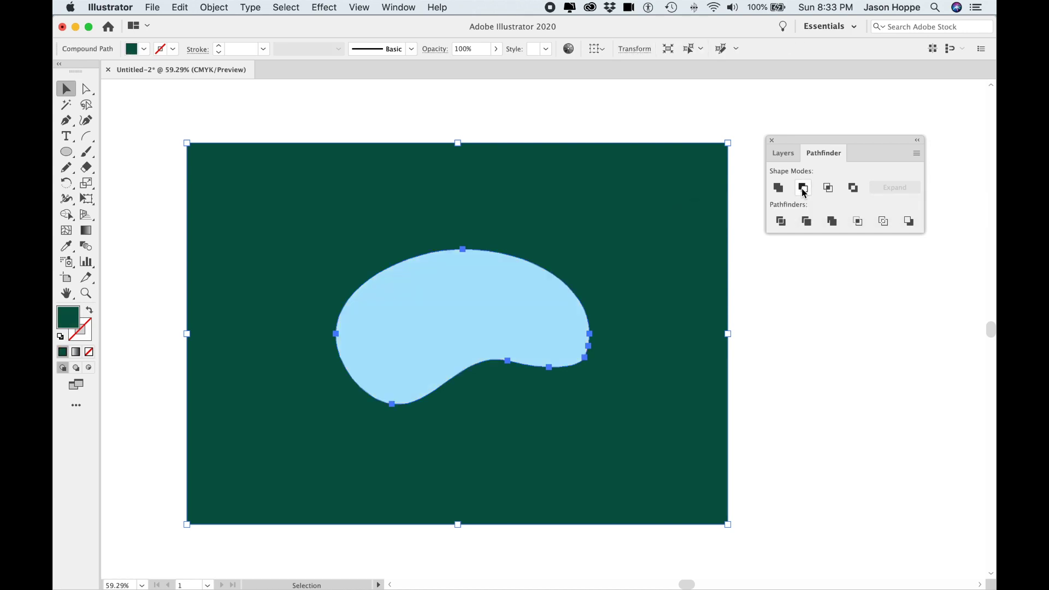
{"action": "left_click", "coordinate": [782, 154]}
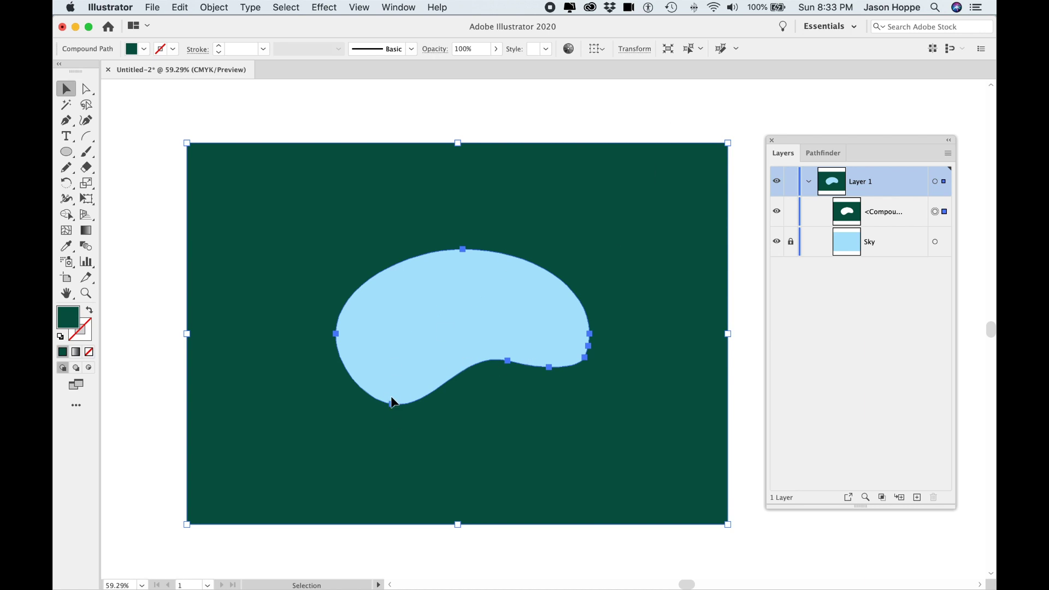
{"action": "left_click", "coordinate": [751, 248]}
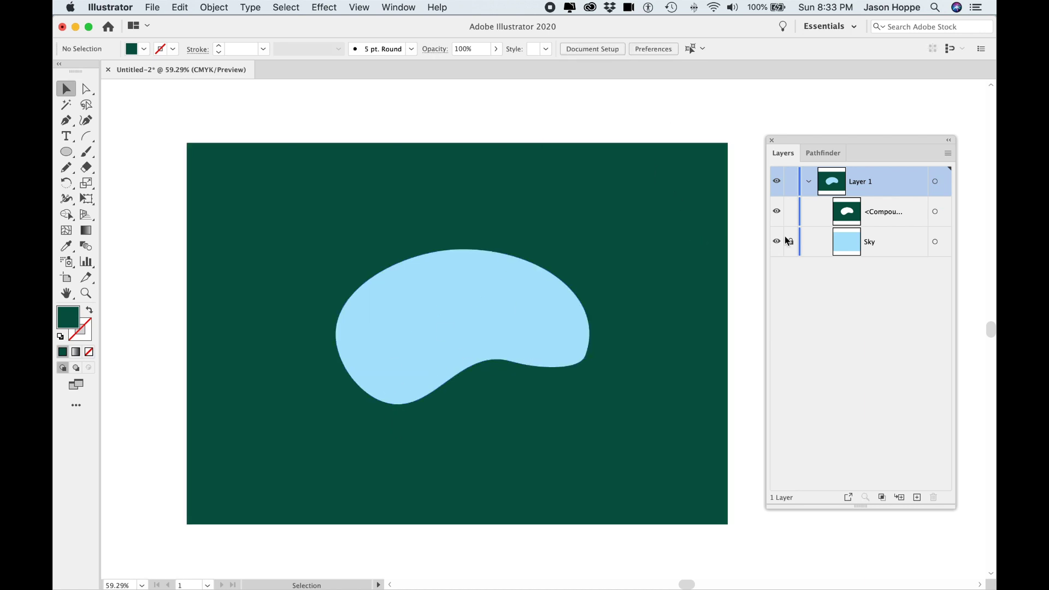
Paste a copy of the dark green compound path directly in front of the original and lock the lower one
{"action": "left_click_drag", "start_coordinate": [841, 140], "coordinate": [822, 141]}
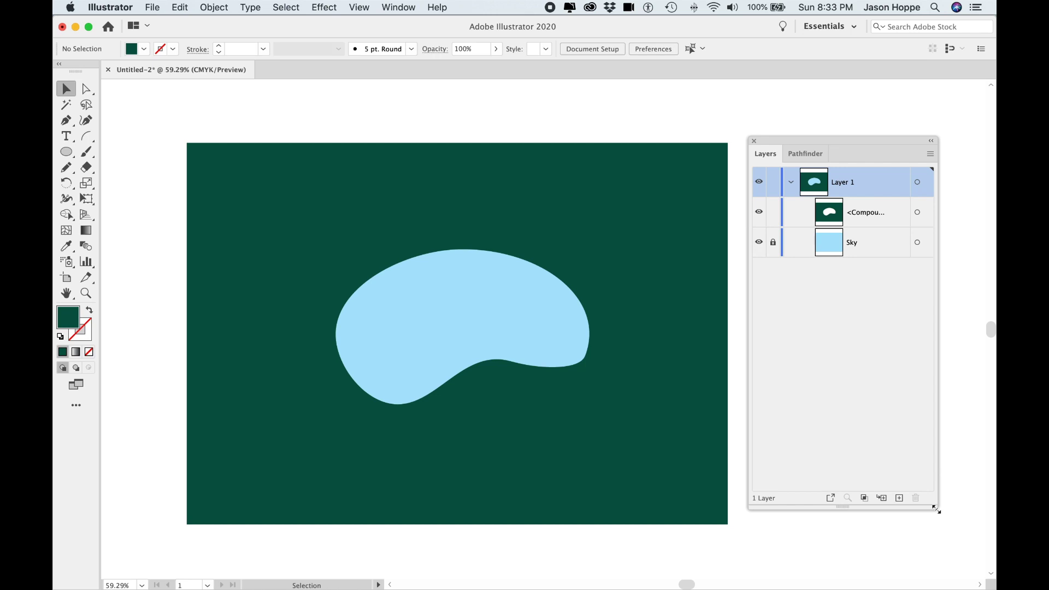
{"action": "left_click_drag", "start_coordinate": [935, 509], "coordinate": [973, 507]}
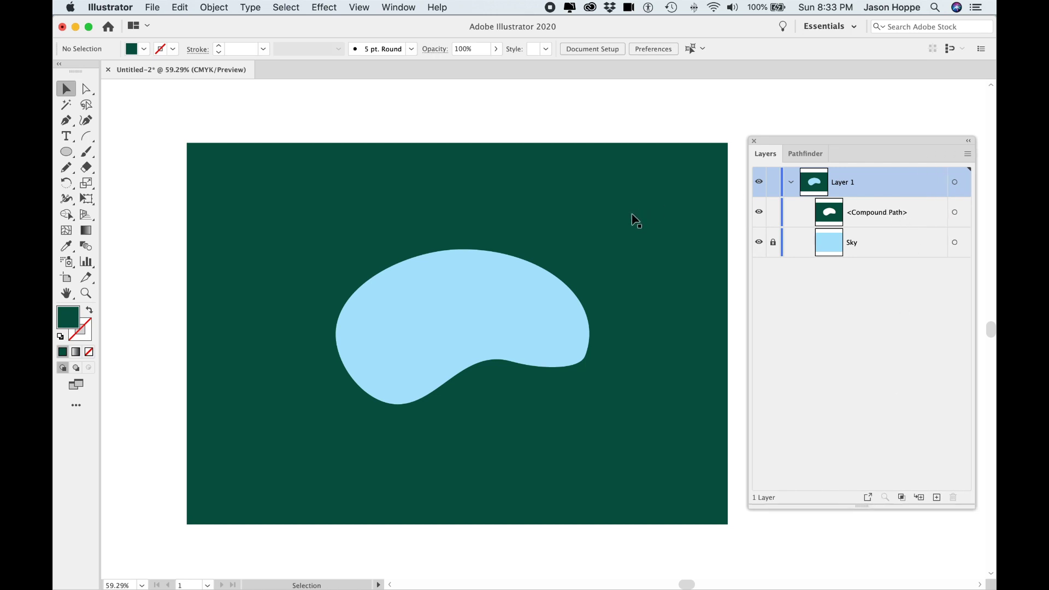
{"action": "left_click", "coordinate": [609, 246]}
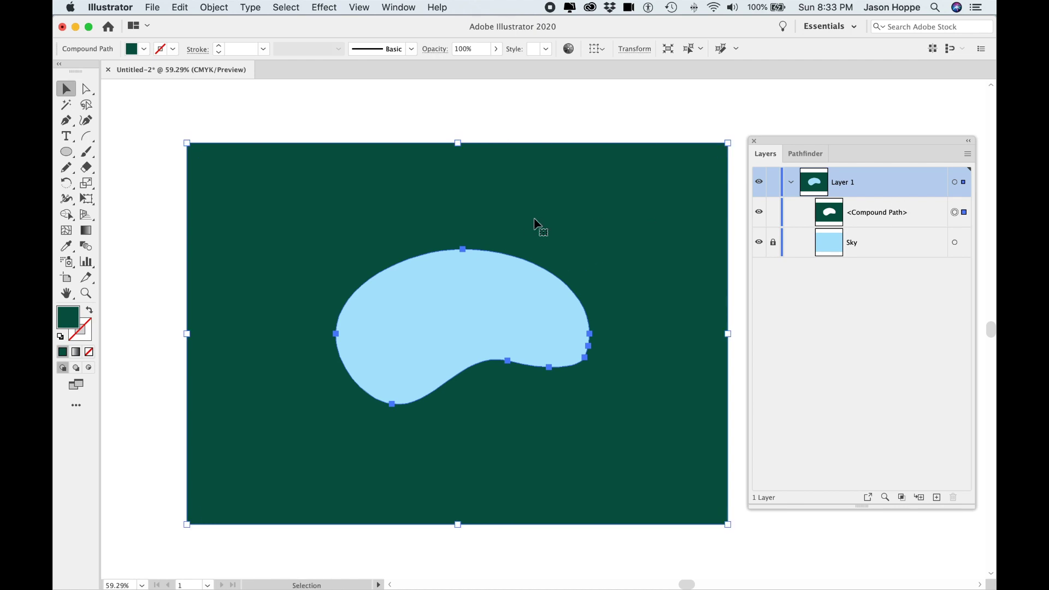
{"action": "left_click", "coordinate": [214, 7]}
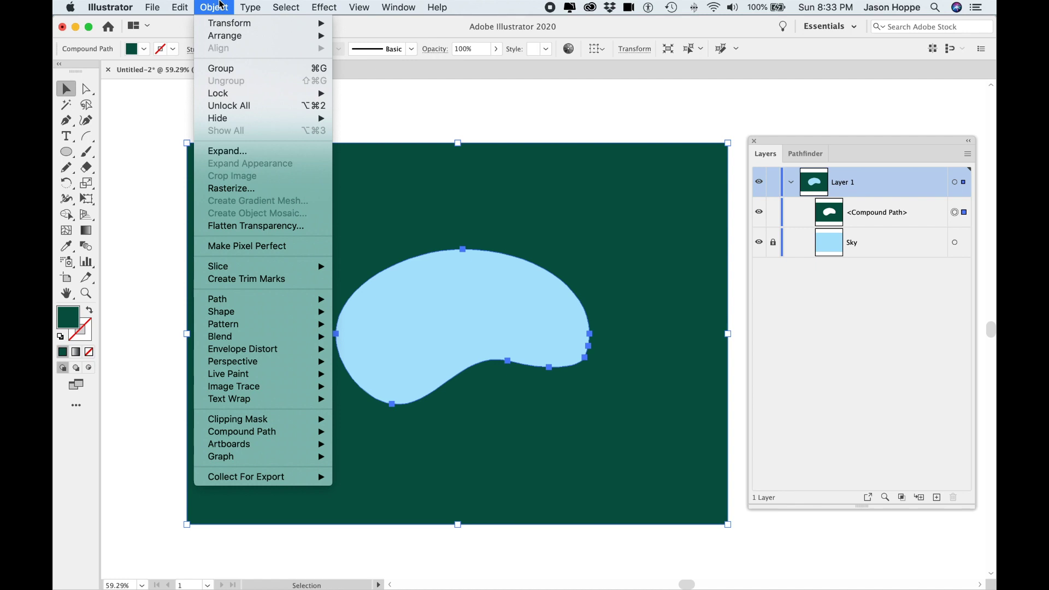
{"action": "mouse_move", "coordinate": [181, 6]}
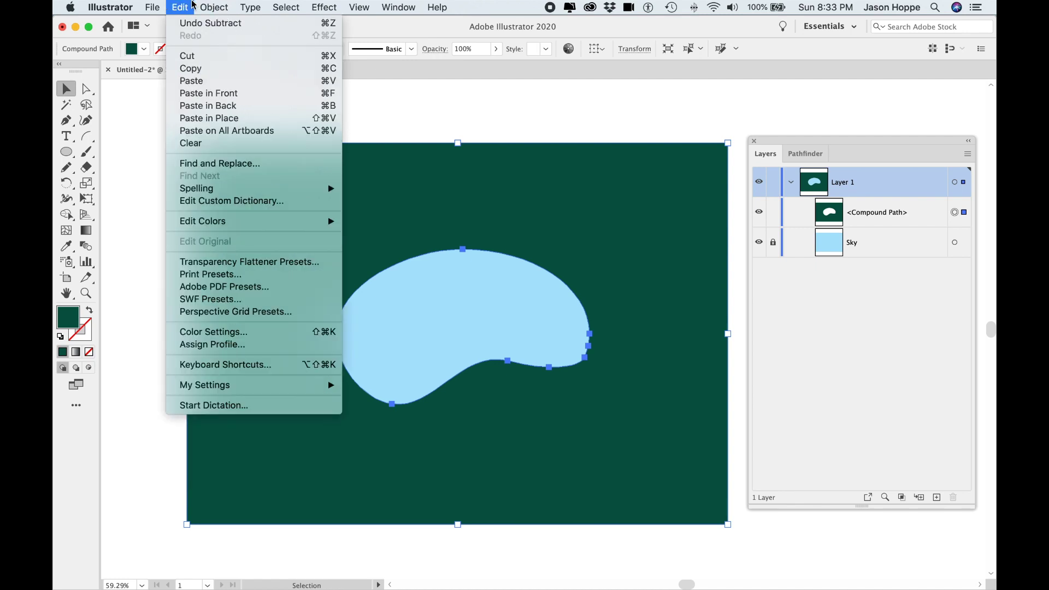
{"action": "left_click", "coordinate": [213, 118]}
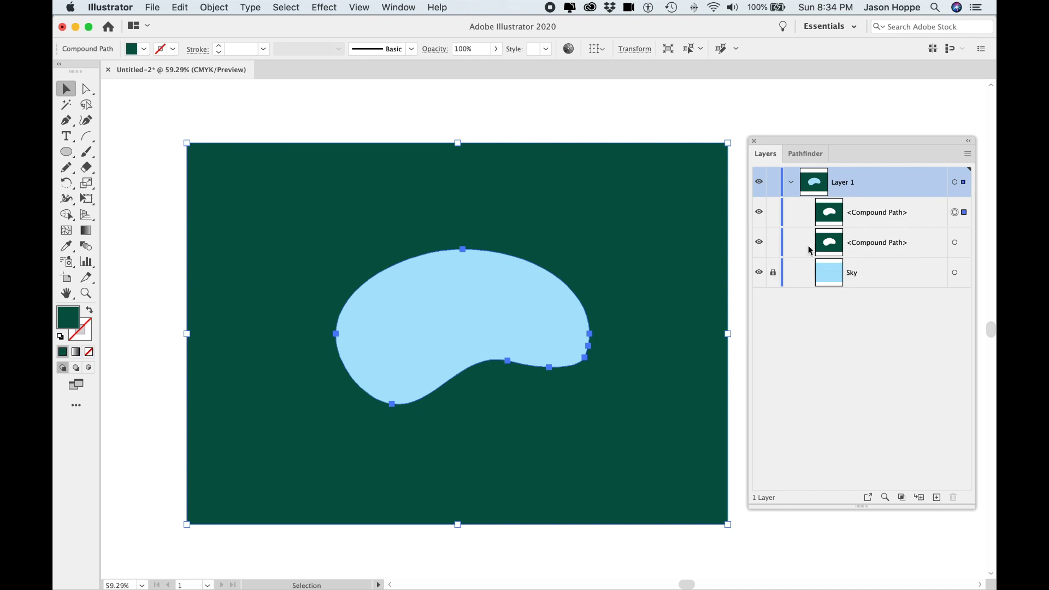
{"action": "left_click", "coordinate": [774, 244]}
Try moving the upper green compound path down and to the right, off the locked one, and undo the move
{"action": "left_click", "coordinate": [624, 86]}
{"action": "left_click_drag", "start_coordinate": [673, 197], "coordinate": [697, 239]}
{"action": "scroll", "coordinate": [701, 245], "scroll_direction": "down", "scroll_amount": 1}
{"action": "scroll", "coordinate": [702, 246], "scroll_direction": "left", "scroll_amount": 1}
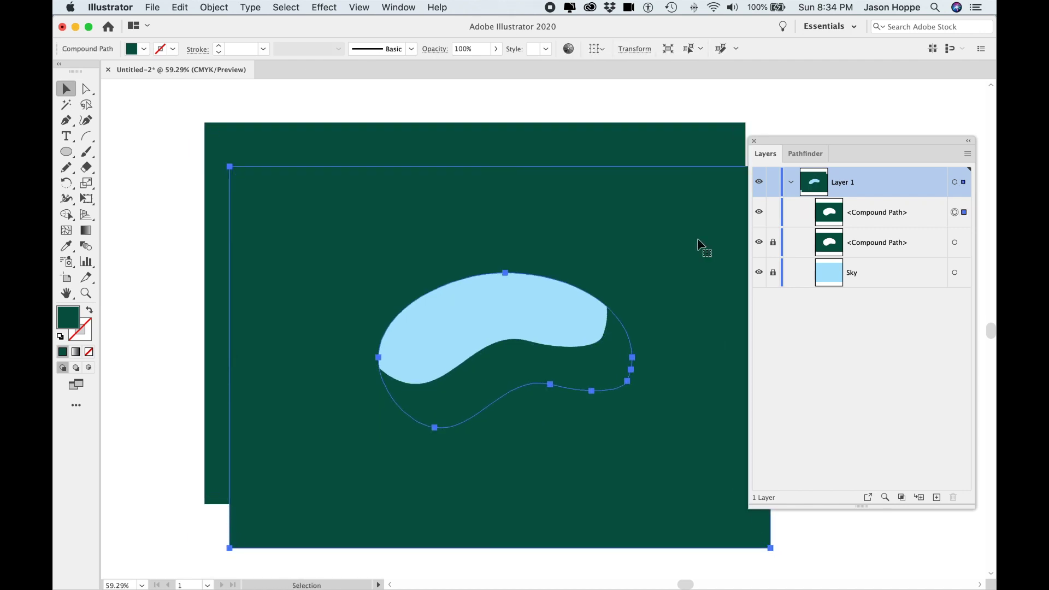
{"action": "key", "text": "super+z"}
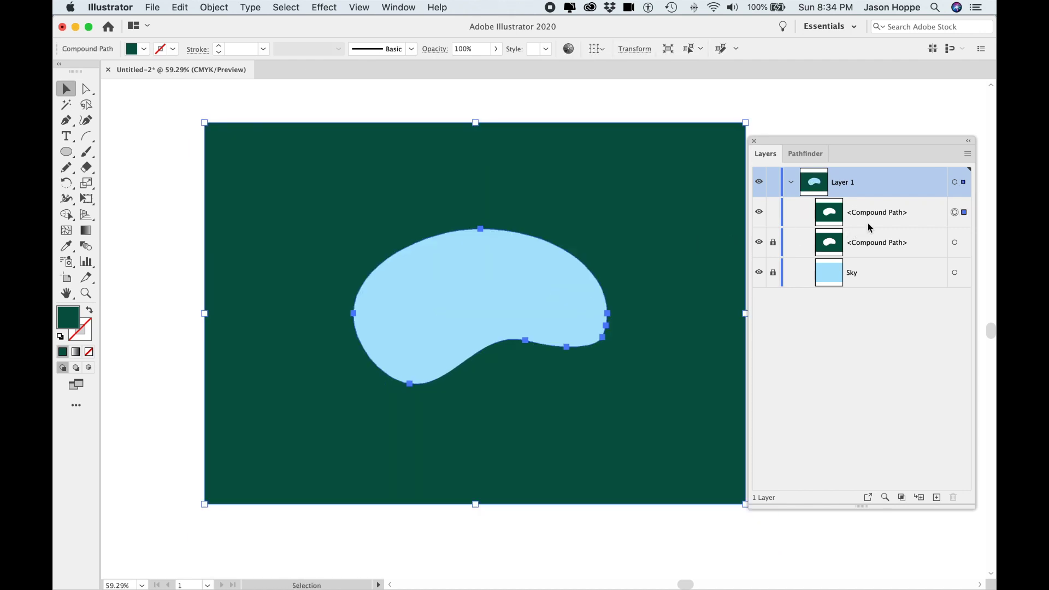
Lasso only the opening's anchor points on the upper compound path and enlarge the opening from its centre, leaving a margin inside the rectangle
{"action": "left_click", "coordinate": [529, 102]}
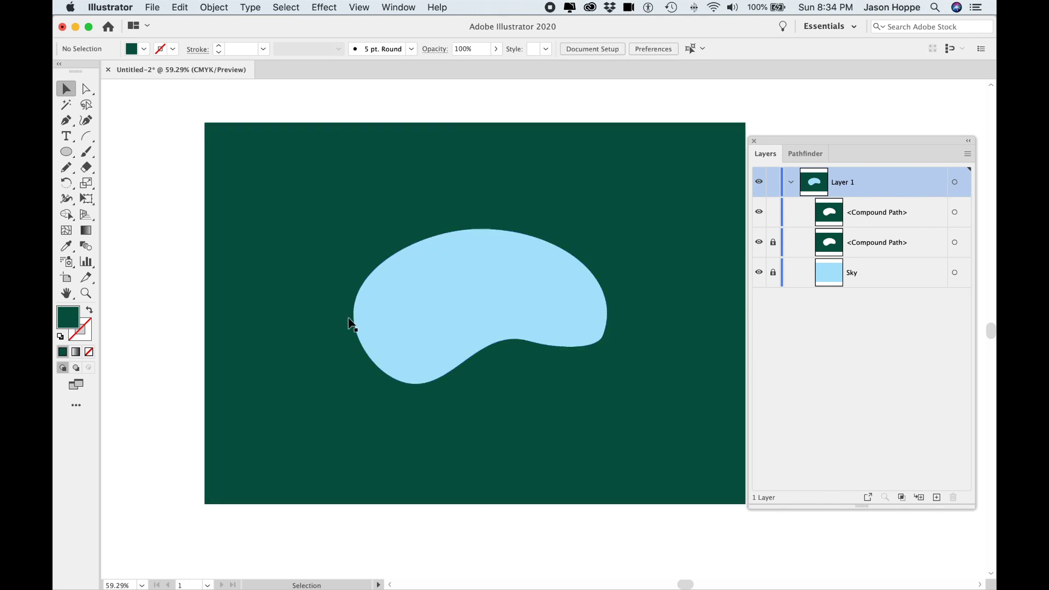
{"action": "left_click", "coordinate": [86, 105]}
{"action": "mouse_move", "coordinate": [512, 197]}
{"action": "left_mouse_down"}
{"action": "mouse_move", "coordinate": [398, 204]}
{"action": "mouse_move", "coordinate": [356, 220]}
{"action": "mouse_move", "coordinate": [319, 299]}
{"action": "mouse_move", "coordinate": [337, 374]}
{"action": "mouse_move", "coordinate": [380, 395]}
{"action": "mouse_move", "coordinate": [629, 392]}
{"action": "mouse_move", "coordinate": [673, 336]}
{"action": "mouse_move", "coordinate": [674, 260]}
{"action": "mouse_move", "coordinate": [620, 217]}
{"action": "mouse_move", "coordinate": [549, 197]}
{"action": "mouse_move", "coordinate": [500, 204]}
{"action": "left_mouse_up"}
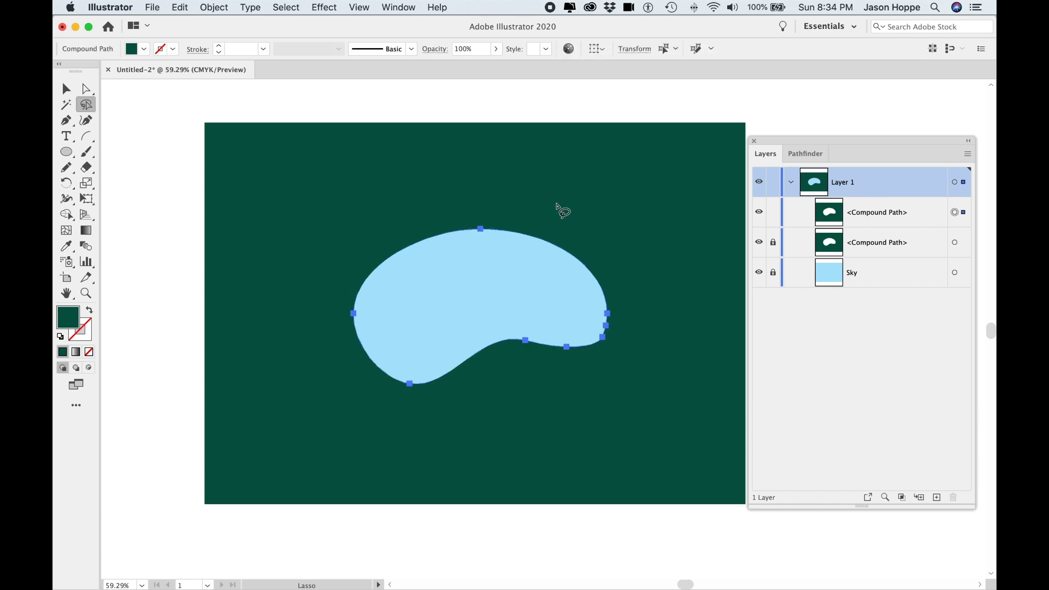
{"action": "key", "text": "v"}
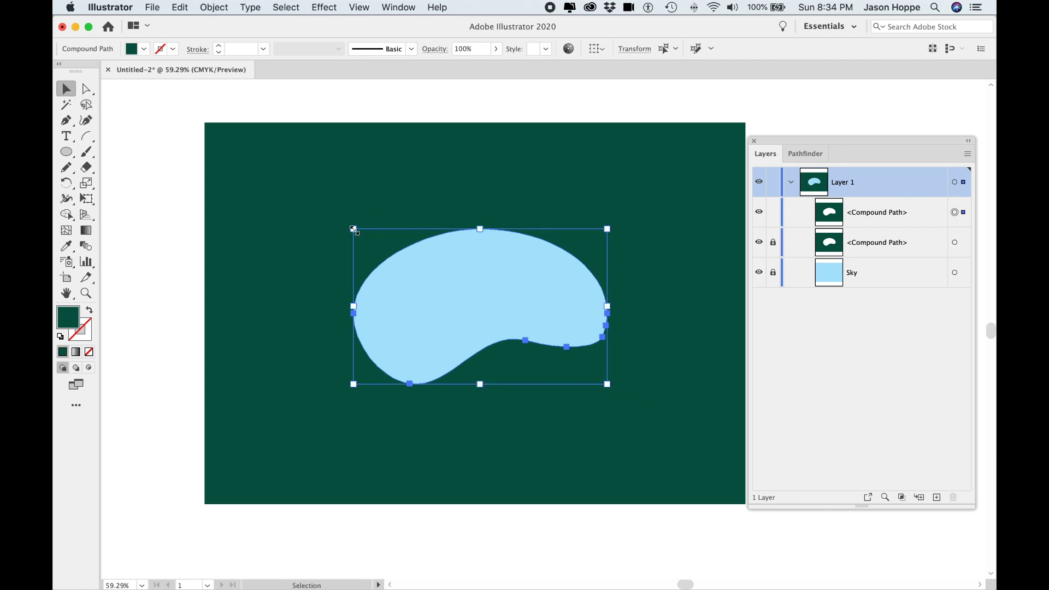
{"action": "left_click_drag", "start_coordinate": [354, 229], "coordinate": [277, 175]}
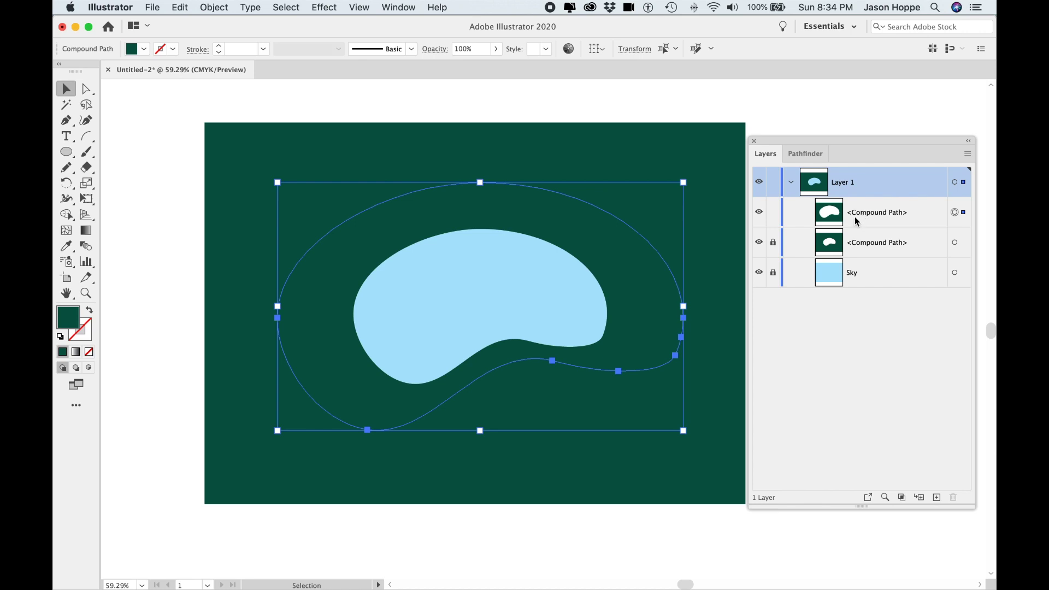
{"action": "left_click", "coordinate": [813, 113]}
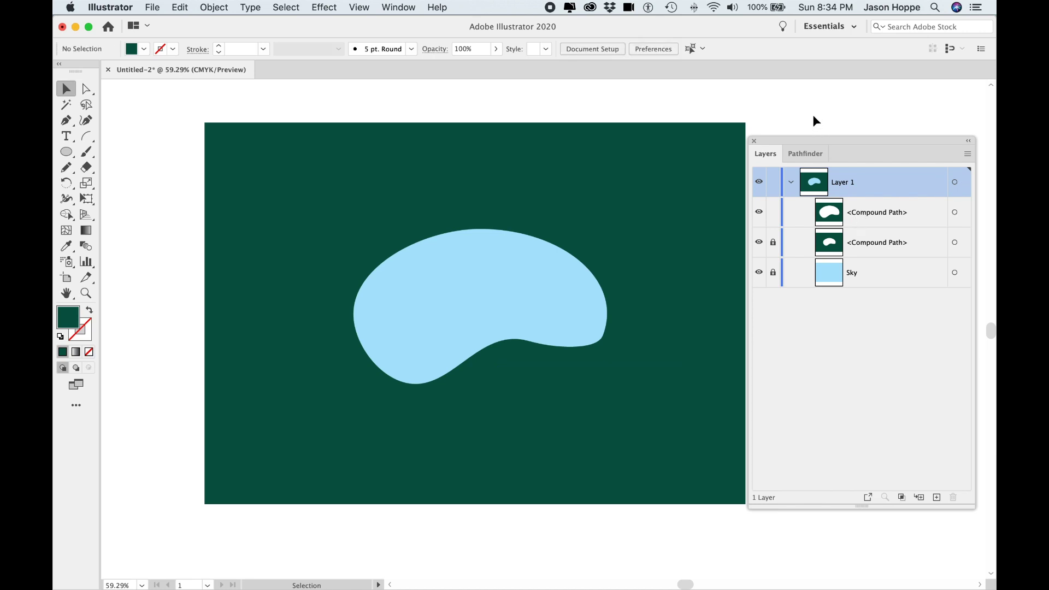
Hide and show the lower compound path to compare the two openings, and check the outline of the upper one
{"action": "left_click", "coordinate": [758, 243]}
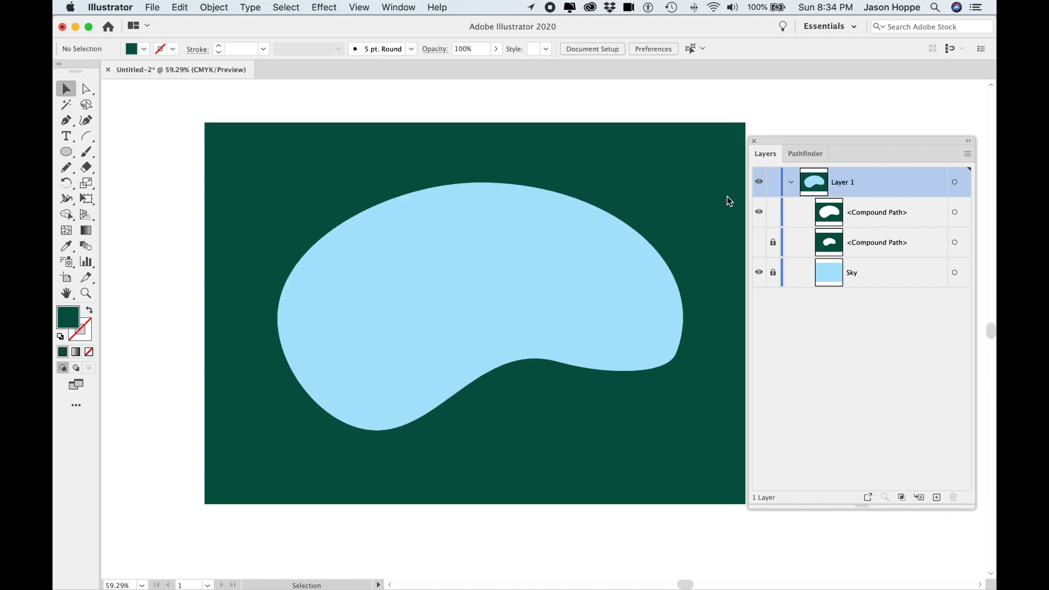
{"action": "left_click", "coordinate": [758, 242]}
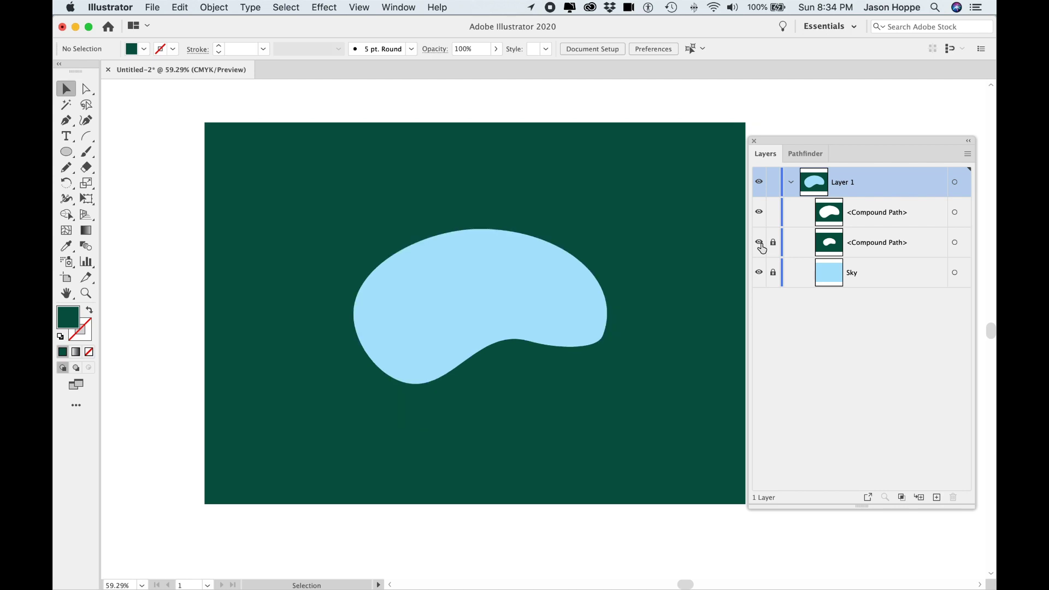
{"action": "left_click", "coordinate": [624, 163]}
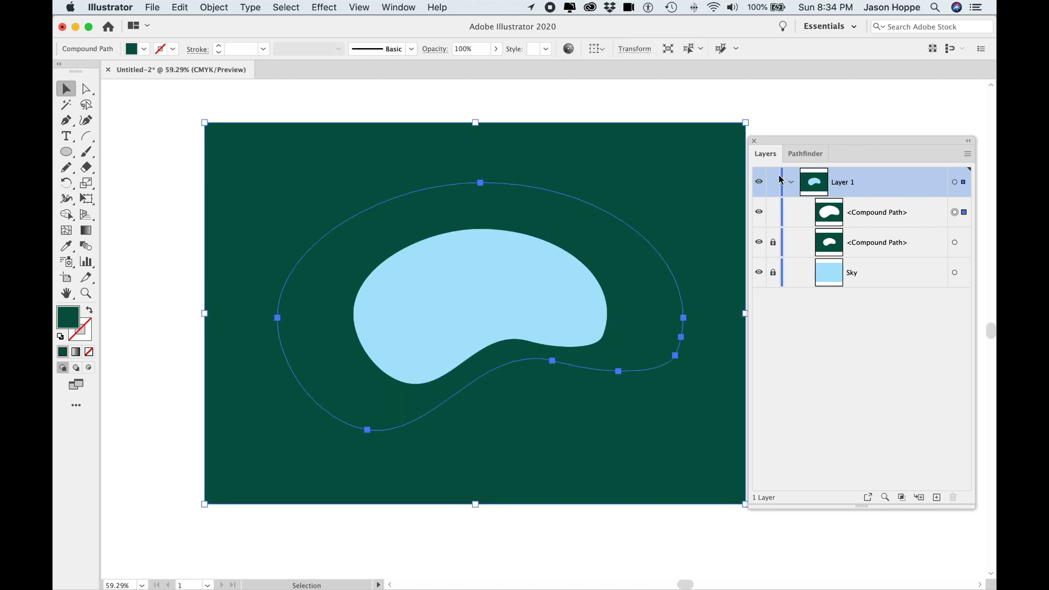
{"action": "left_click", "coordinate": [840, 123]}
Target the upper compound path with the larger opening, fill it with light green and deselect it
{"action": "left_click", "coordinate": [894, 213]}
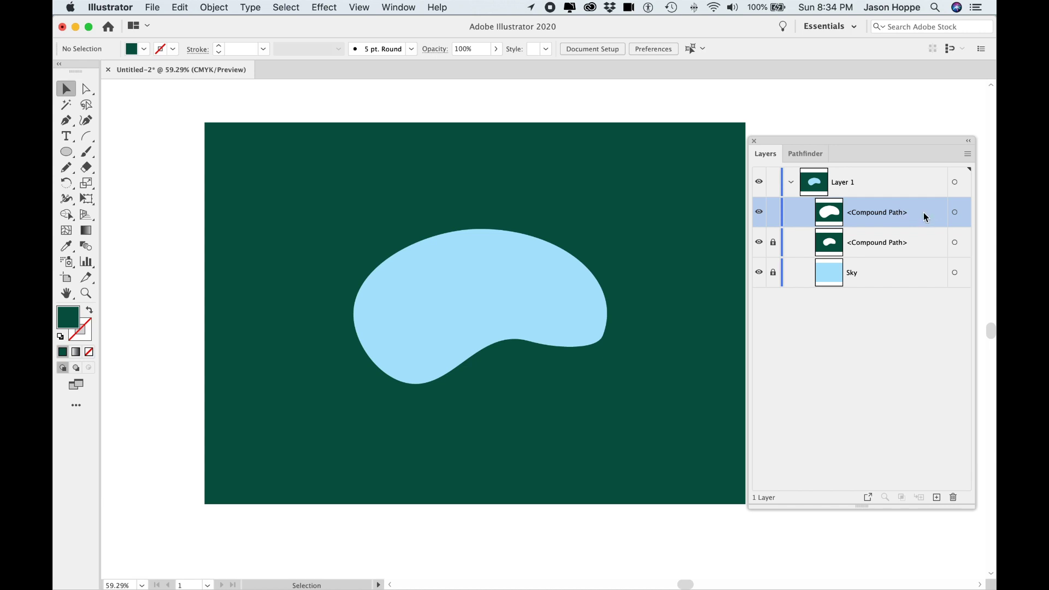
{"action": "left_click", "coordinate": [954, 212]}
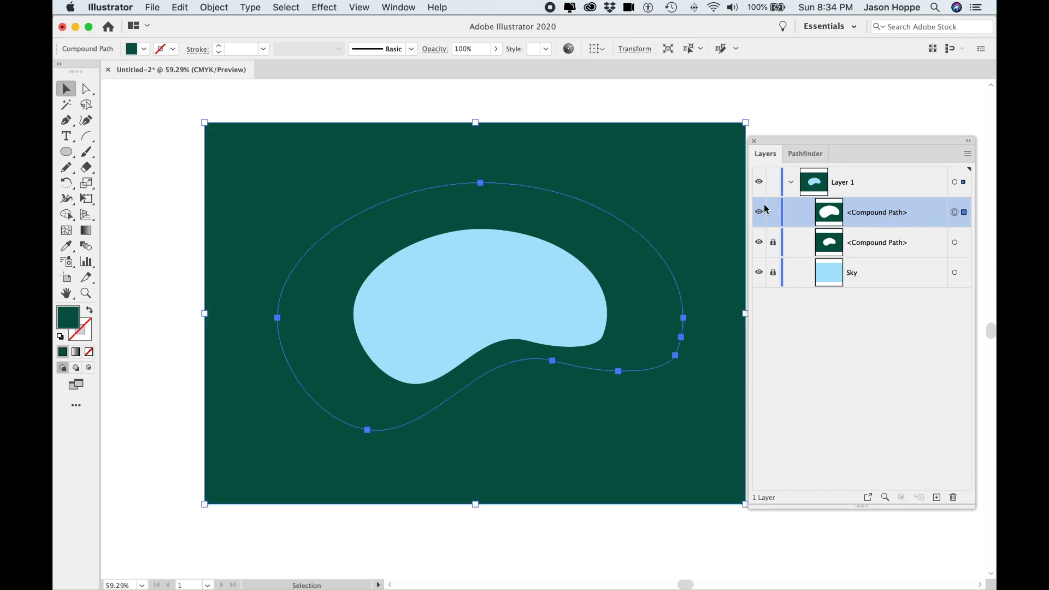
{"action": "left_click", "coordinate": [144, 50]}
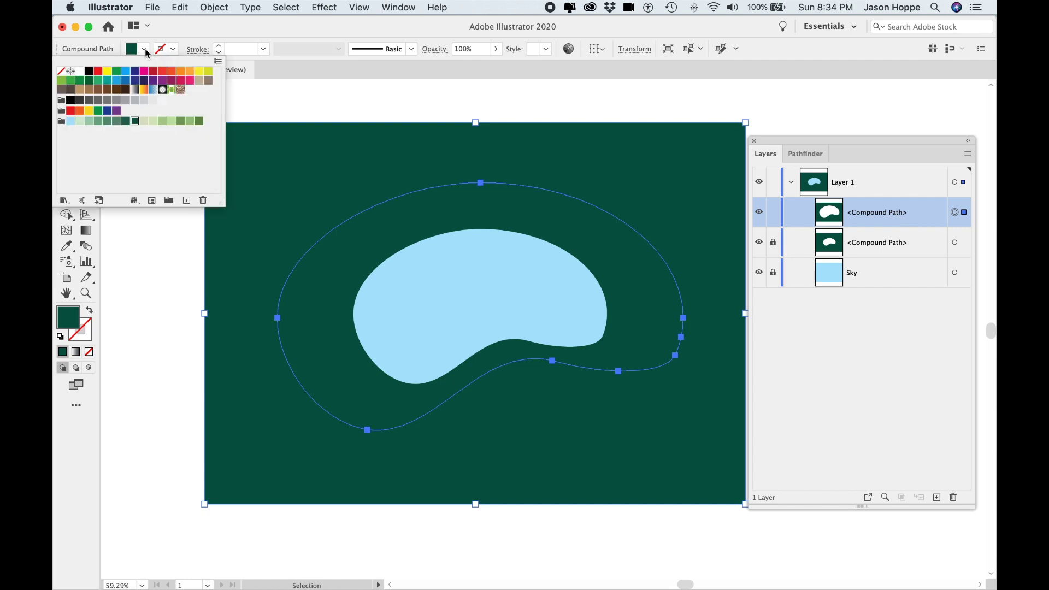
{"action": "left_click", "coordinate": [153, 122]}
{"action": "left_click", "coordinate": [162, 121]}
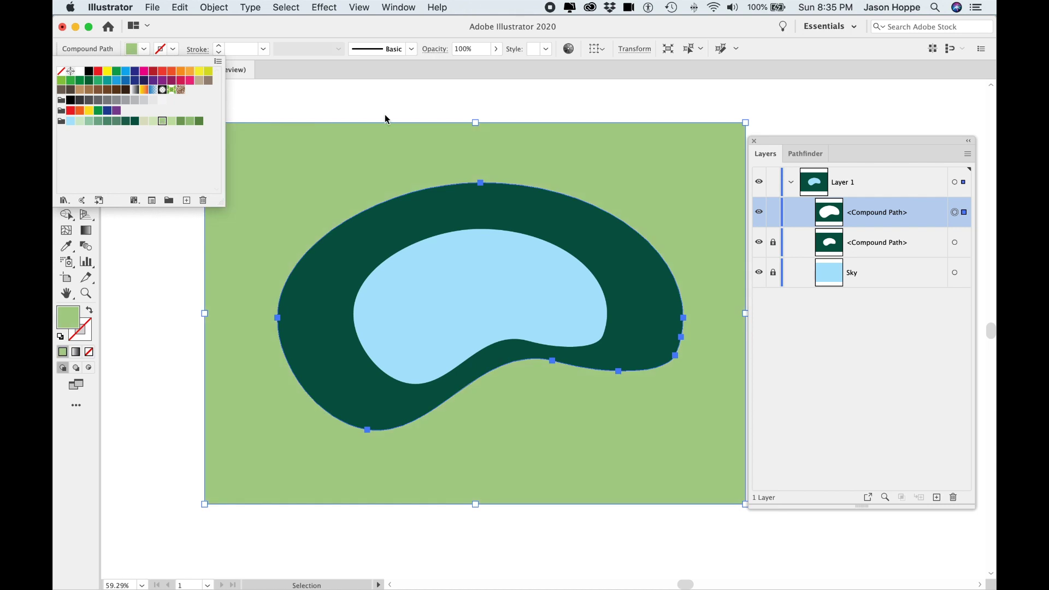
{"action": "left_click", "coordinate": [401, 104]}
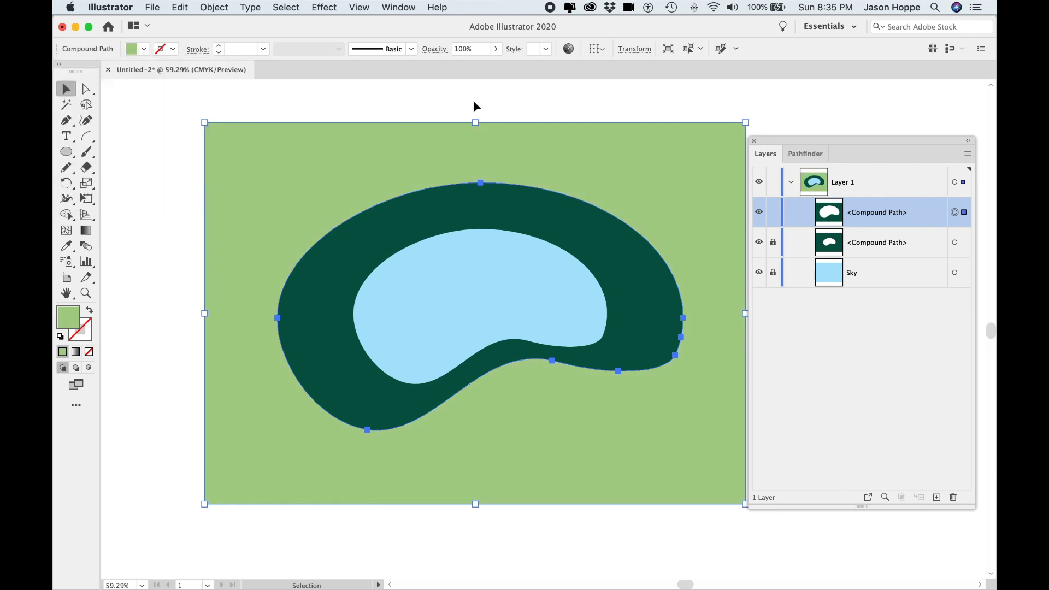
{"action": "left_click", "coordinate": [473, 101]}
Unlock the lower dark green compound path and select it together with the light green one
{"action": "left_click", "coordinate": [632, 184]}
{"action": "left_click", "coordinate": [773, 243]}
{"action": "left_click_drag", "start_coordinate": [925, 148], "coordinate": [923, 141]}
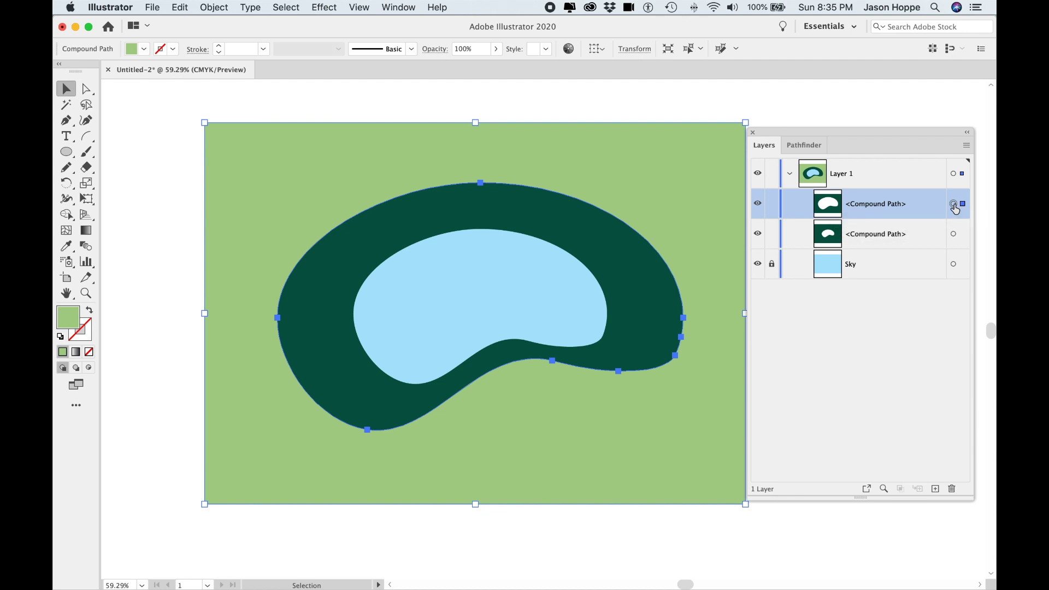
{"action": "left_click", "coordinate": [953, 235], "text": "shift"}
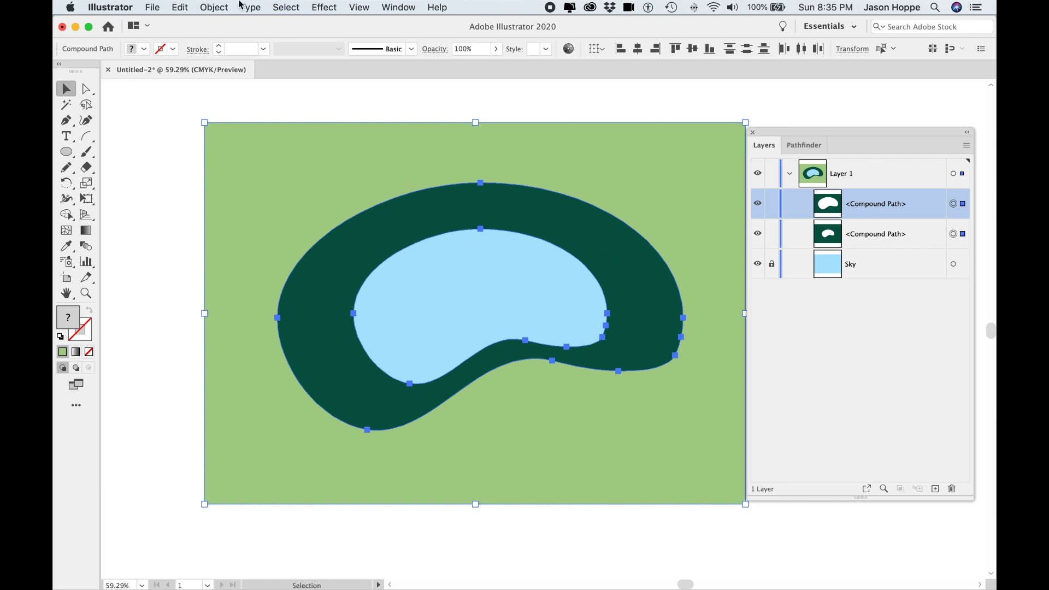
Set the blend spacing to 4 specified steps and blend the light green and dark green compound paths
{"action": "left_click", "coordinate": [213, 7]}
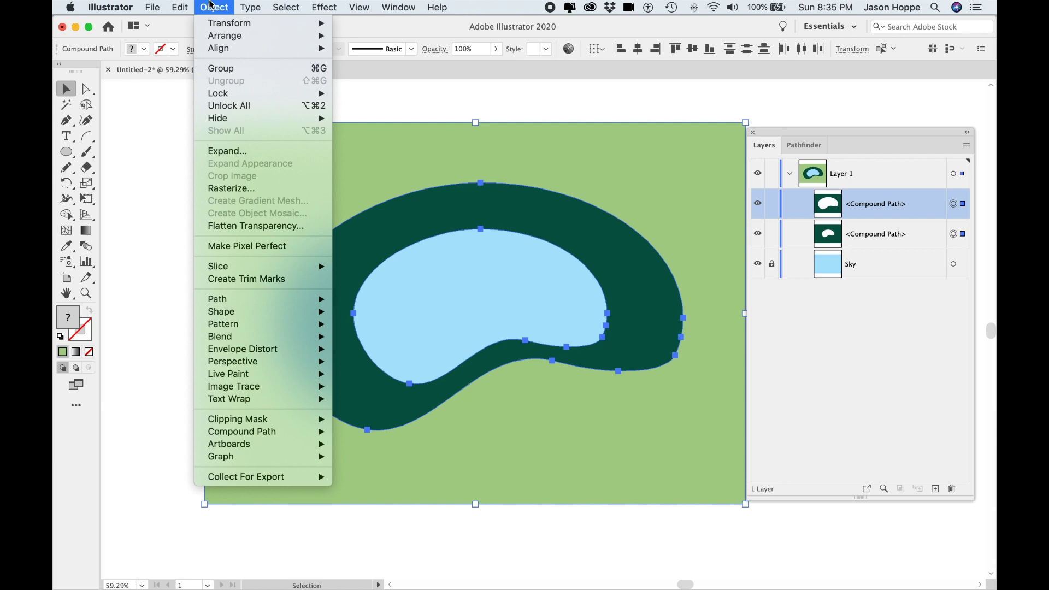
{"action": "mouse_move", "coordinate": [259, 342]}
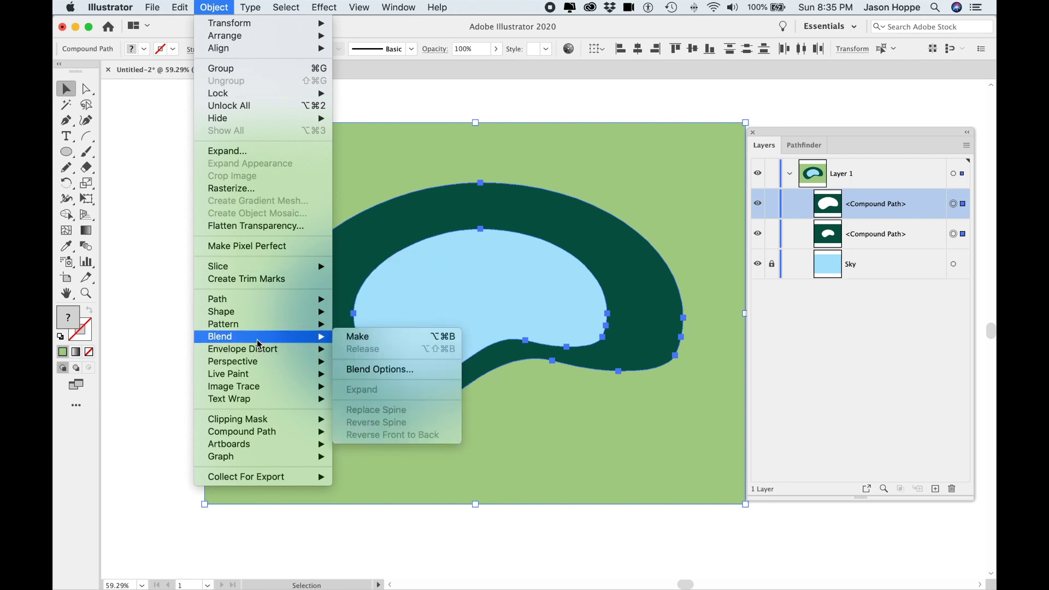
{"action": "left_click", "coordinate": [386, 371]}
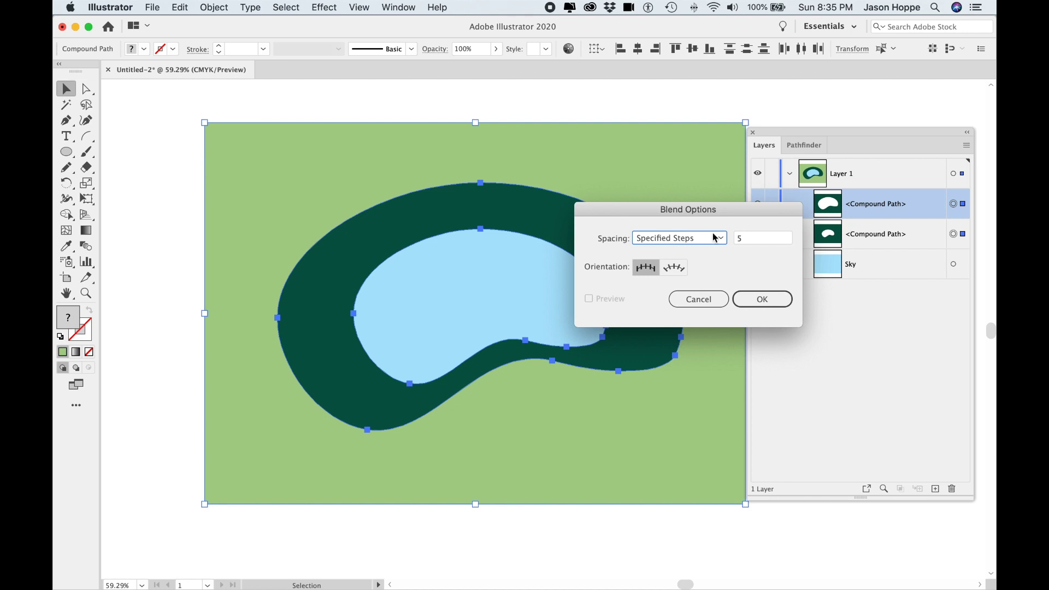
{"action": "double_click", "coordinate": [738, 239]}
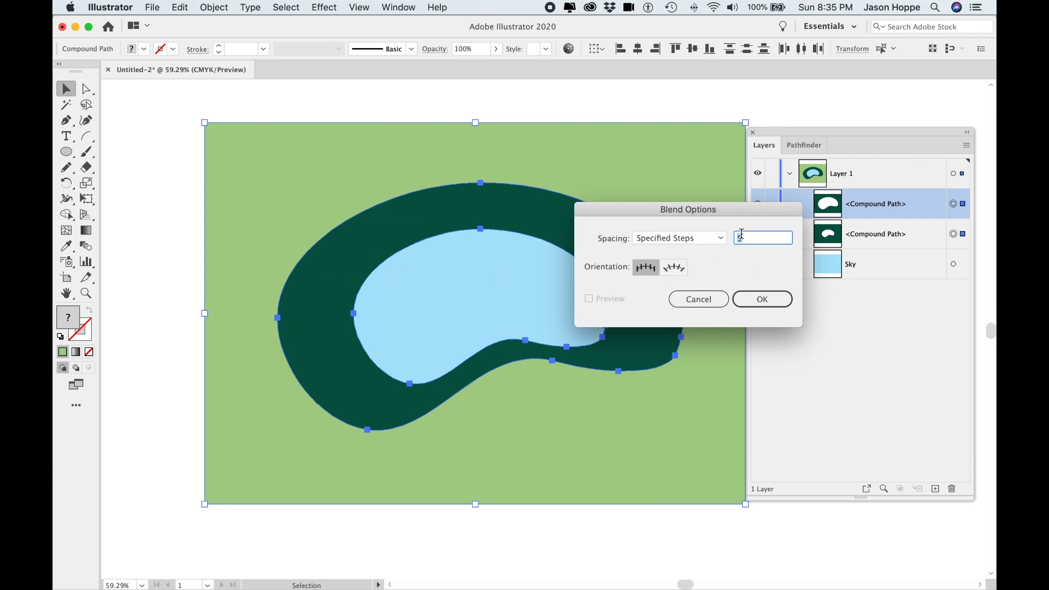
{"action": "type", "text": "4"}
{"action": "key", "text": "Return"}
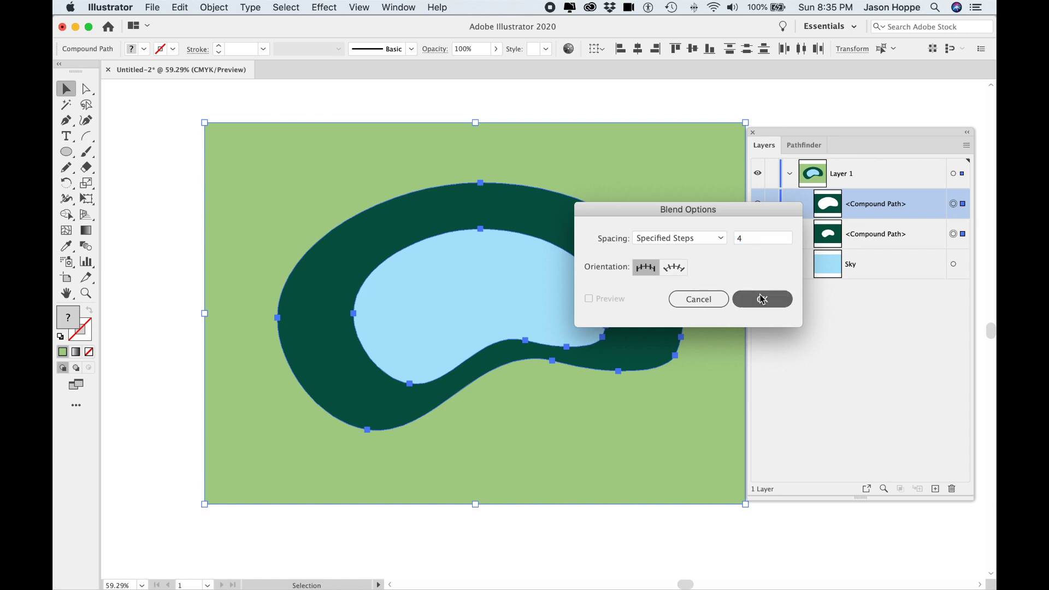
{"action": "left_click", "coordinate": [214, 7]}
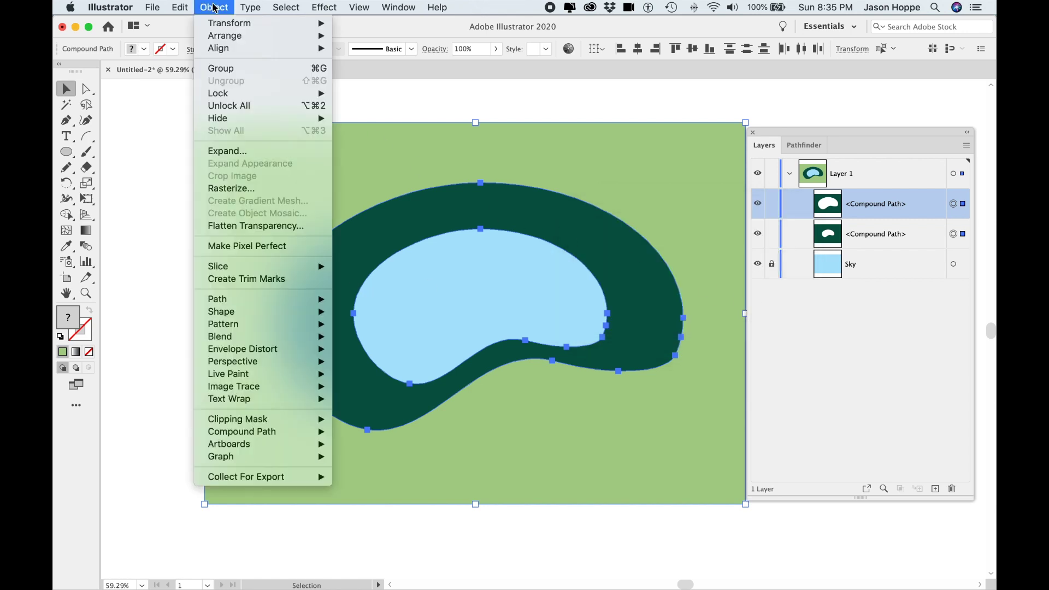
{"action": "mouse_move", "coordinate": [242, 338]}
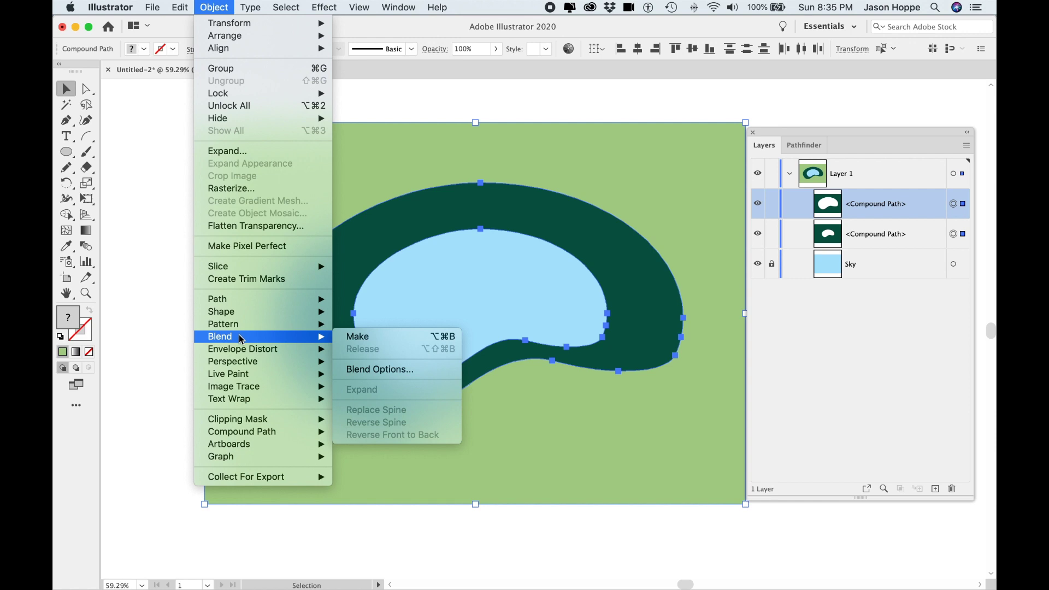
{"action": "left_click", "coordinate": [355, 339]}
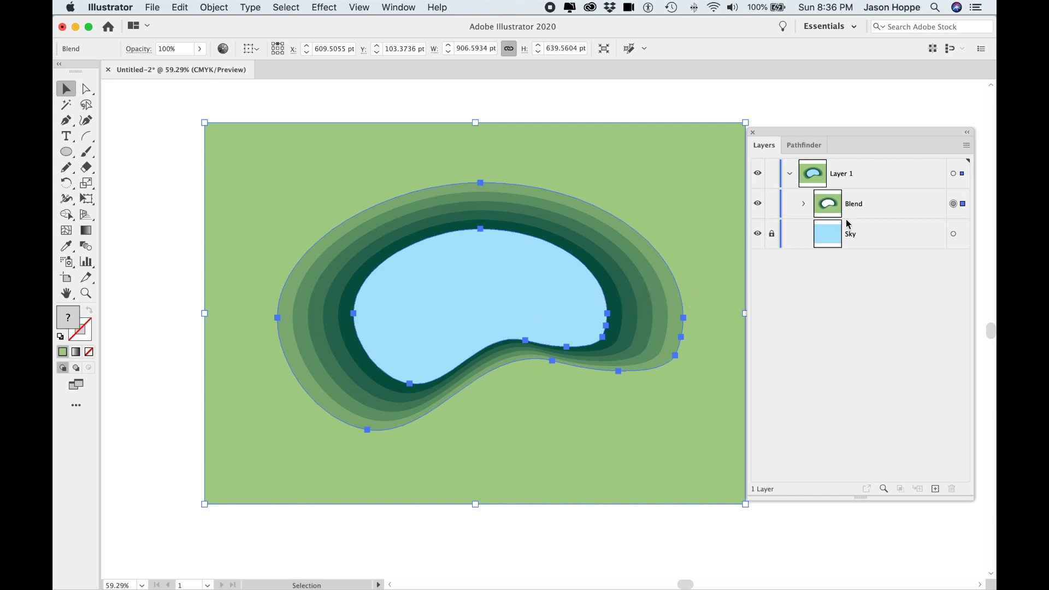
Show the blend's contents in the Layers panel and expand the blend into a group of separate shapes
{"action": "left_click", "coordinate": [804, 205]}
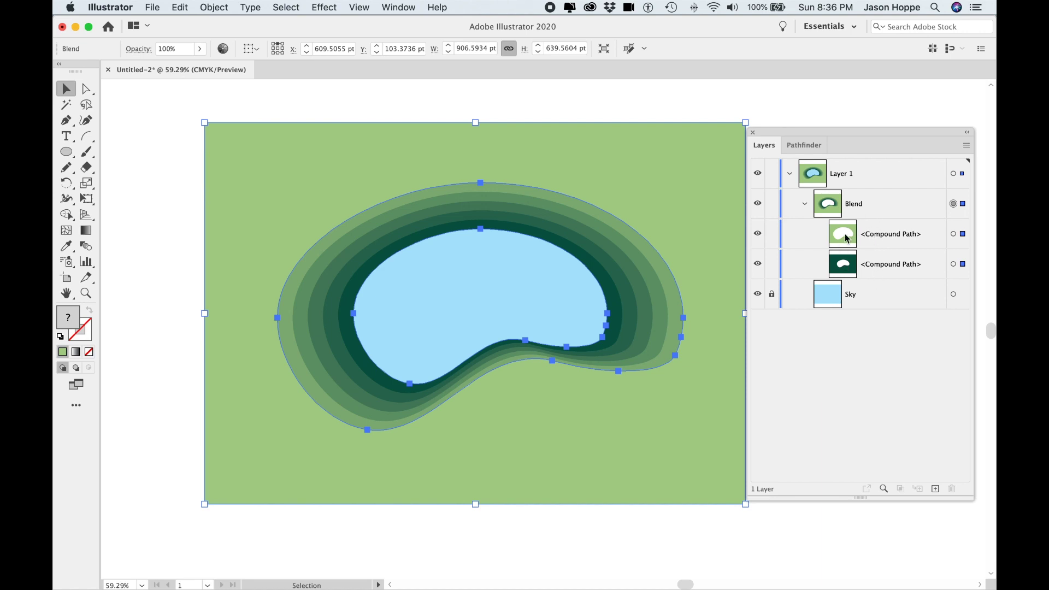
{"action": "left_click", "coordinate": [213, 9]}
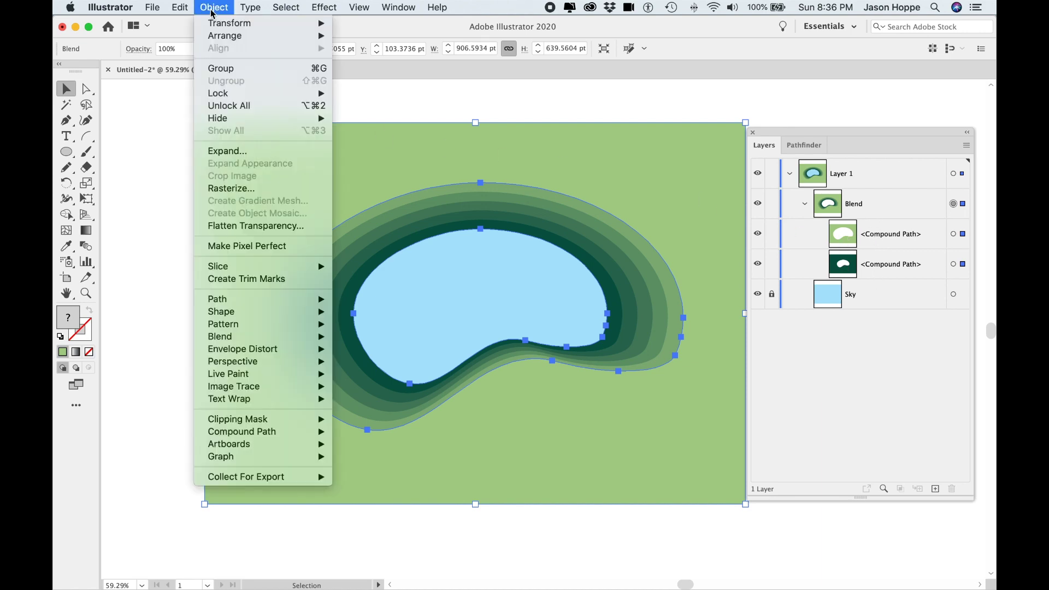
{"action": "mouse_move", "coordinate": [226, 338]}
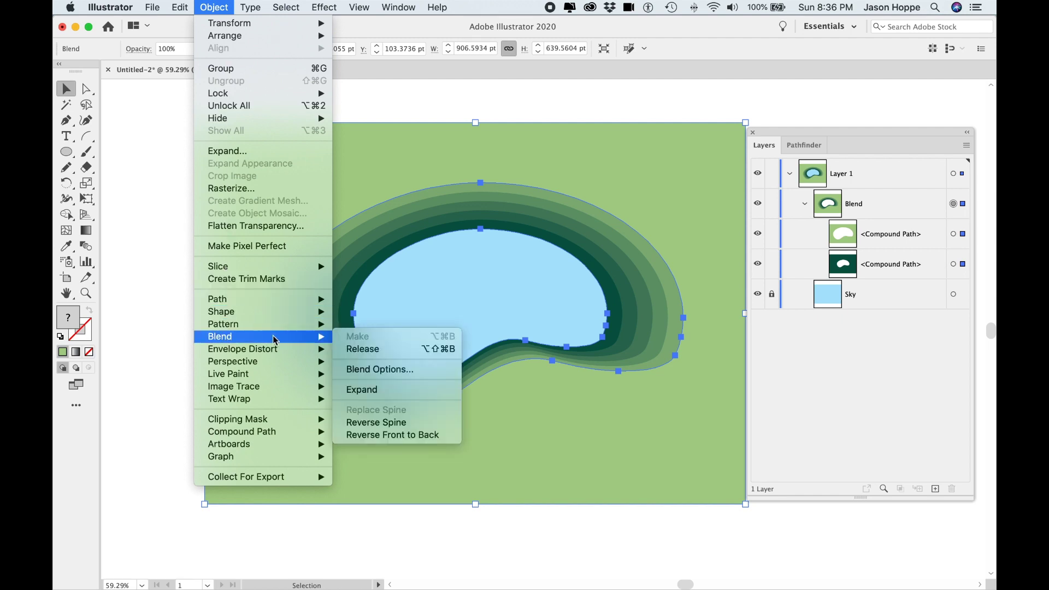
{"action": "left_click", "coordinate": [363, 390]}
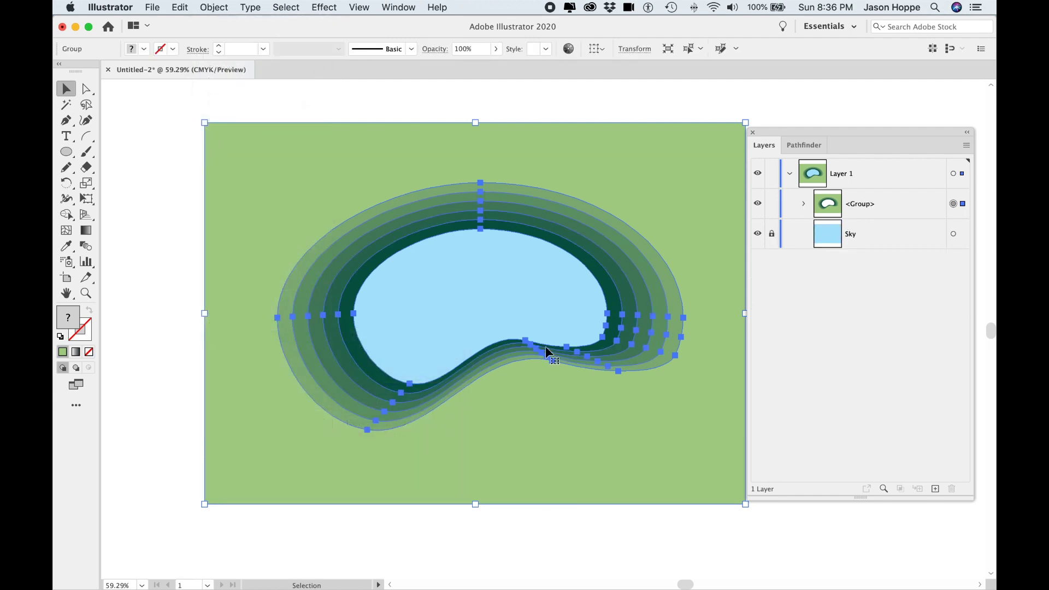
Ungroup the expanded blend into its separate compound paths and deselect them
{"action": "left_click", "coordinate": [803, 205]}
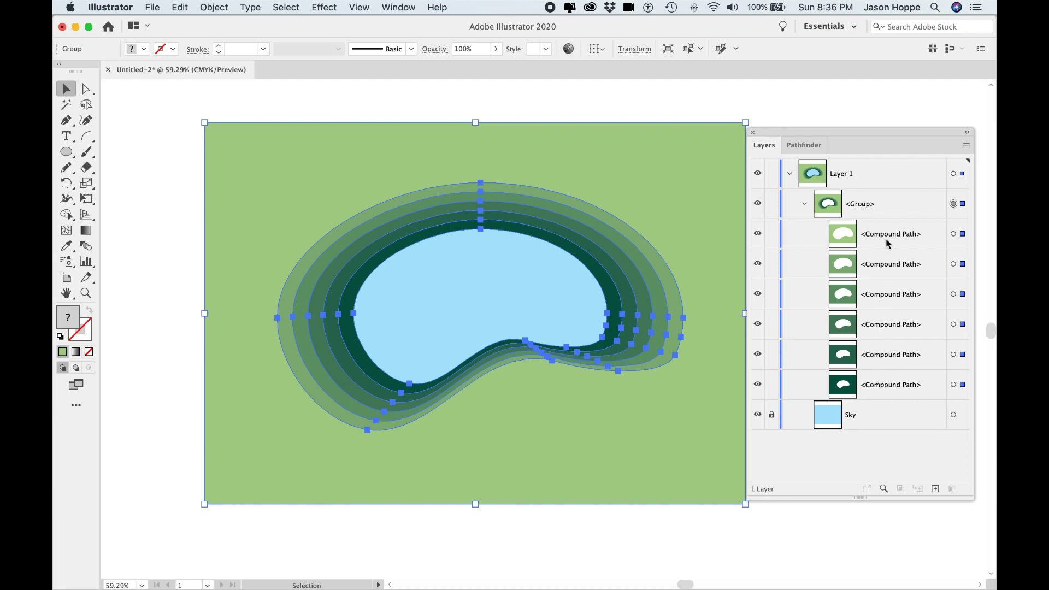
{"action": "left_click", "coordinate": [857, 209]}
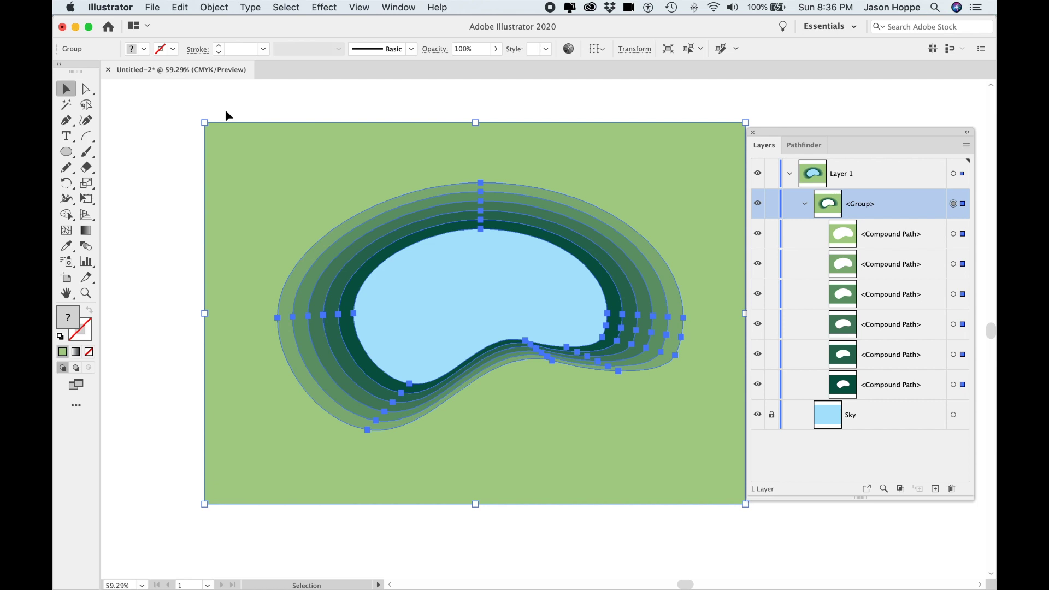
{"action": "left_click", "coordinate": [224, 7]}
{"action": "left_click", "coordinate": [224, 81]}
{"action": "left_click", "coordinate": [555, 98]}
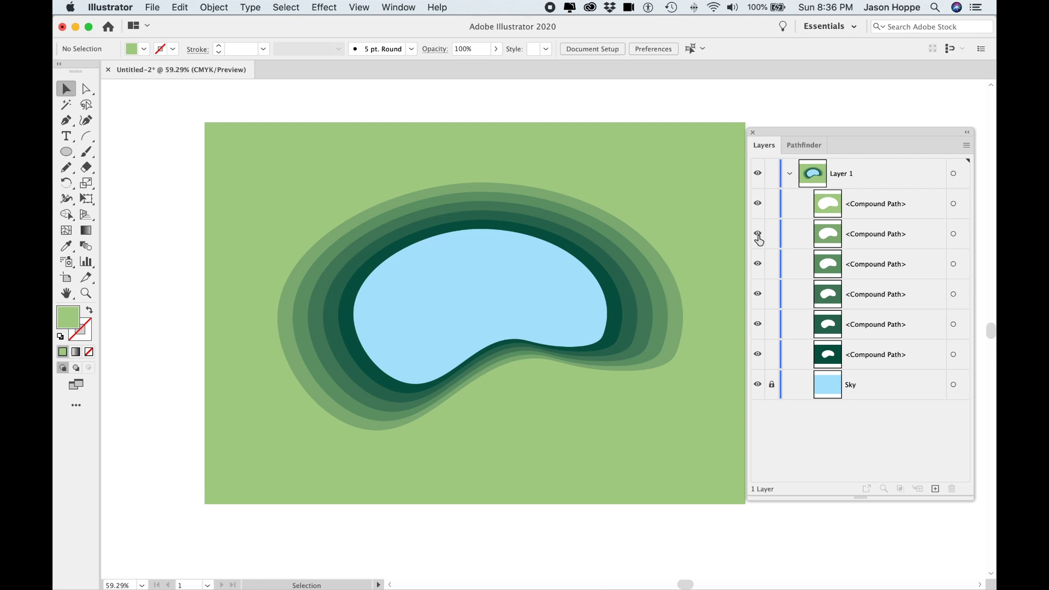
Hide the five lighter green compound paths and target the darkest green one directly above the Sky
{"action": "left_click_drag", "start_coordinate": [758, 209], "coordinate": [757, 322]}
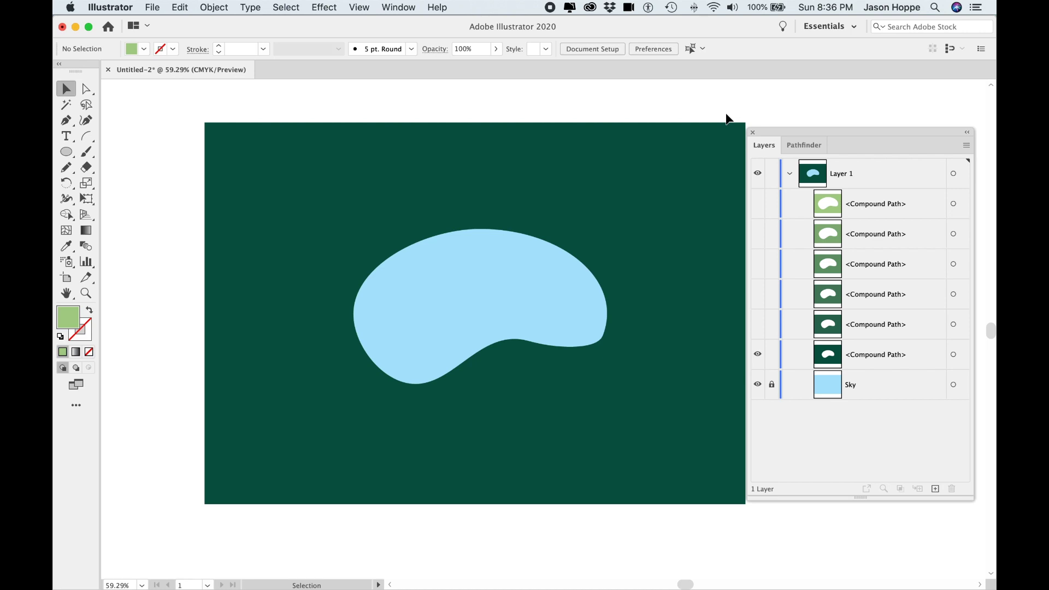
{"action": "left_click", "coordinate": [913, 355]}
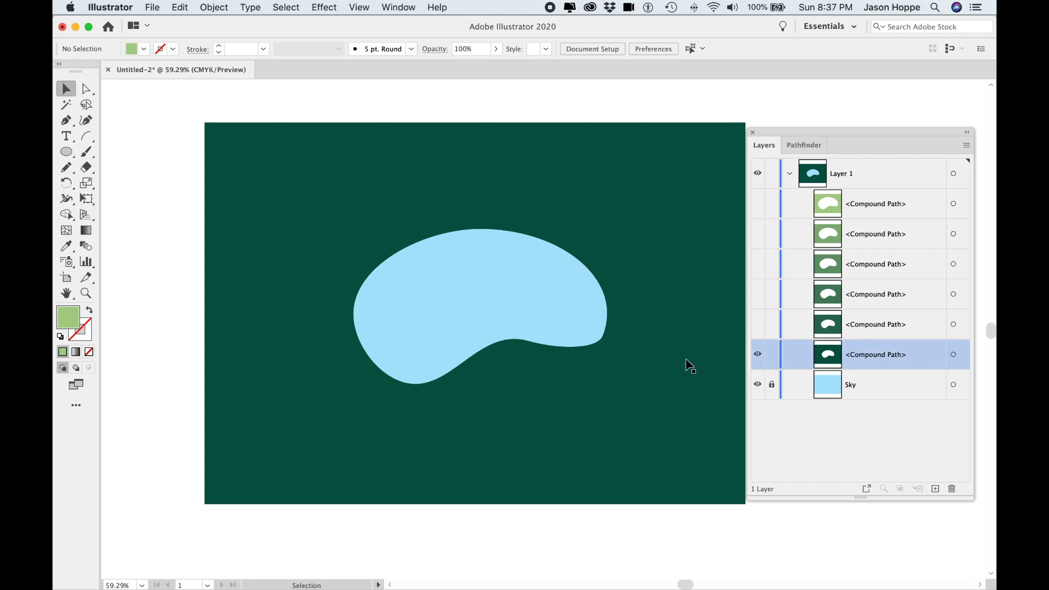
{"action": "left_click", "coordinate": [953, 355]}
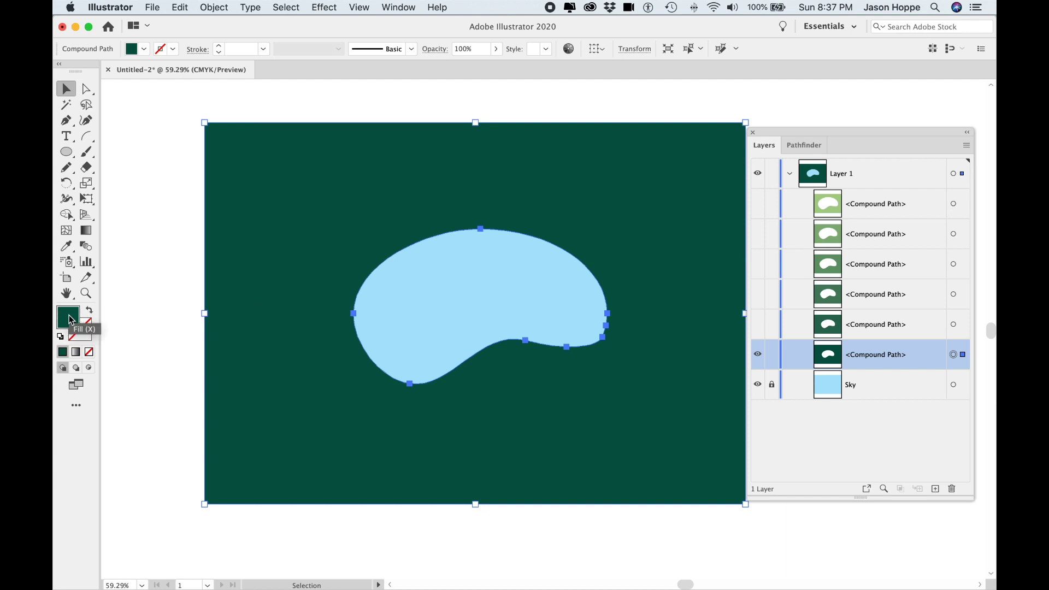
{"action": "left_click", "coordinate": [127, 324]}
{"action": "left_click", "coordinate": [283, 344]}
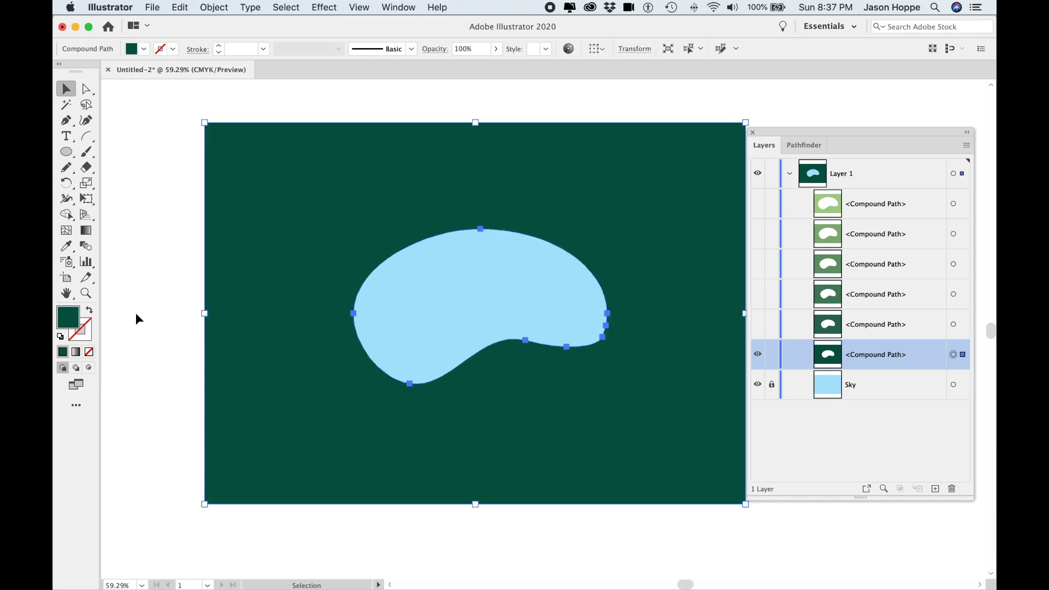
Draw a small dark green circle inside the blue opening and nudge its top anchor point upward to form an egg-shaped leaf
{"action": "left_click", "coordinate": [70, 155]}
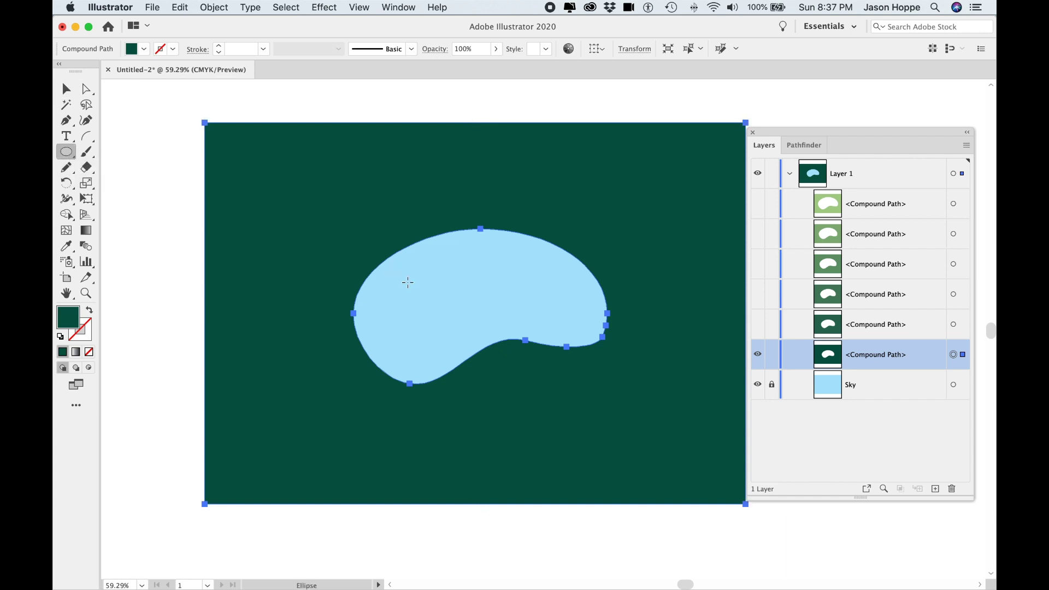
{"action": "left_click_drag", "start_coordinate": [431, 304], "coordinate": [465, 338]}
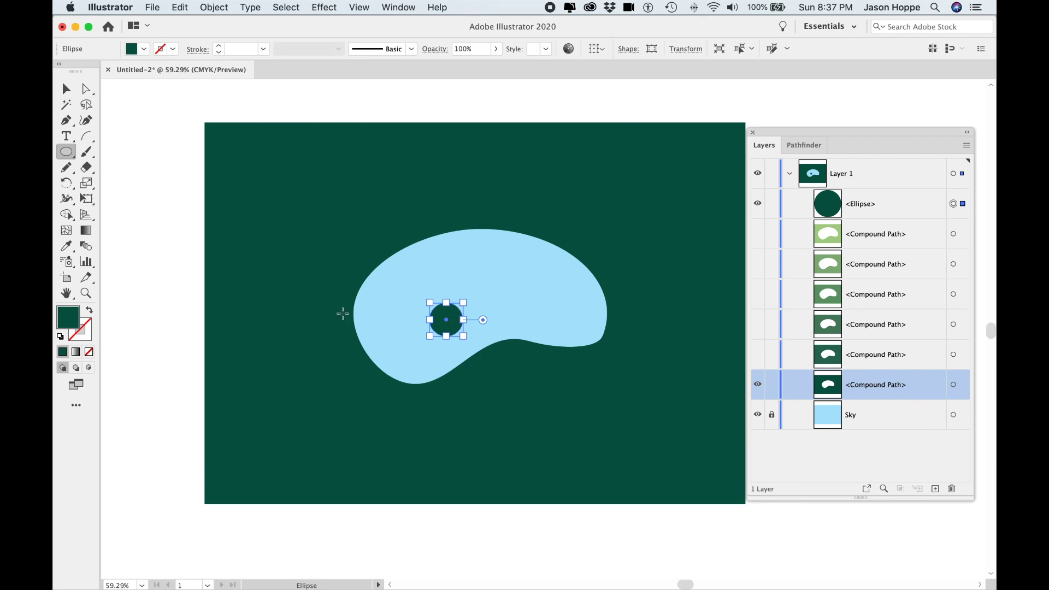
{"action": "key", "text": "a"}
{"action": "left_click", "coordinate": [462, 286]}
{"action": "left_click", "coordinate": [446, 303]}
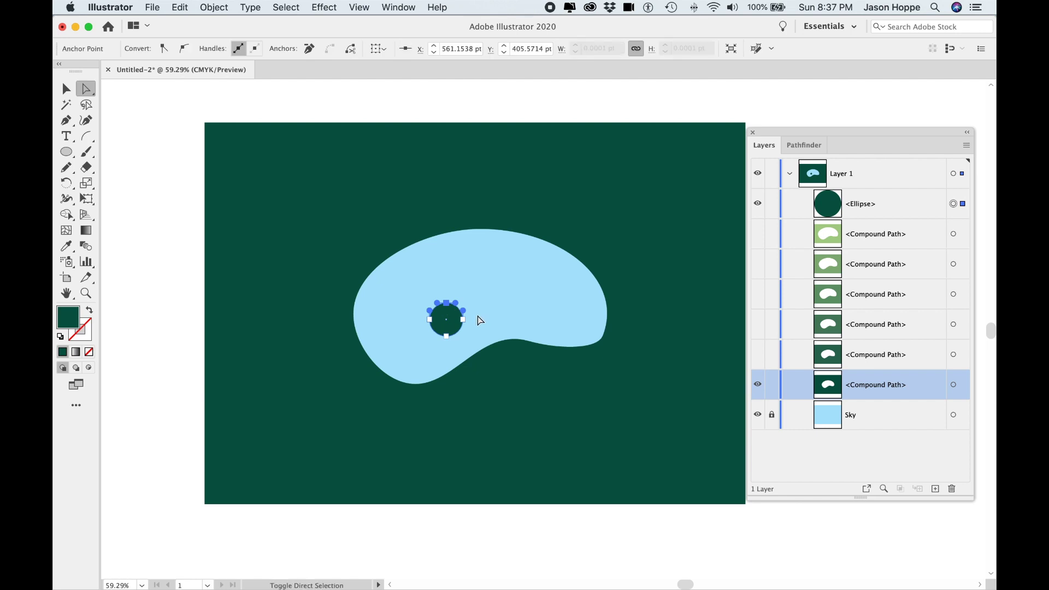
{"action": "key", "text": "shift+Up"}
{"action": "key", "text": "shift+Up"}
{"action": "key", "text": "shift+Up"}
{"action": "key", "text": "shift+Up"}
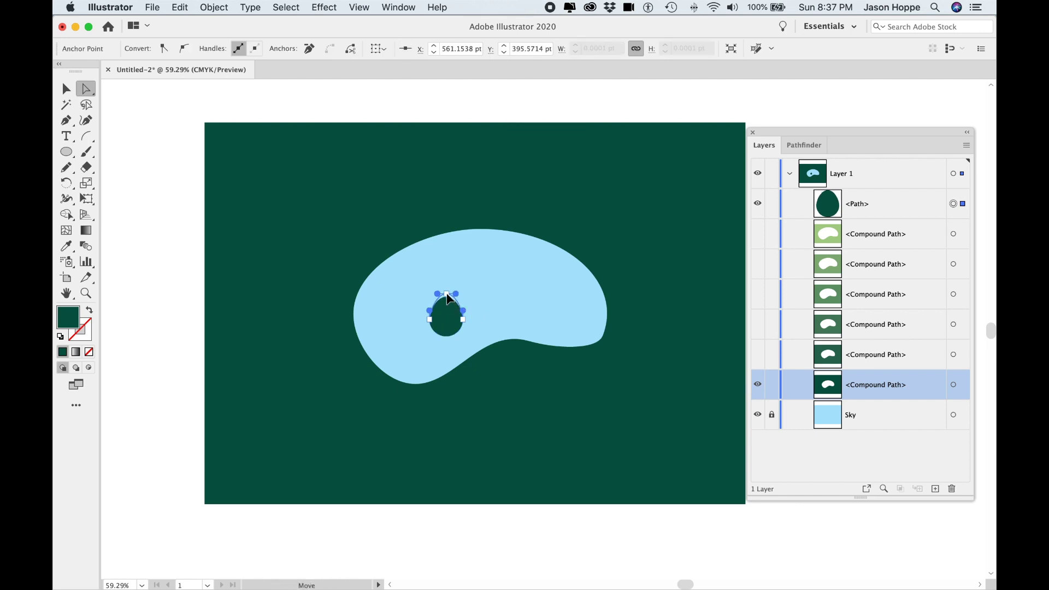
{"action": "left_click_drag", "start_coordinate": [447, 294], "coordinate": [447, 293]}
Scale the egg-shaped leaf down proportionally from its lower corner and deselect it
{"action": "left_click", "coordinate": [451, 312]}
{"action": "left_click", "coordinate": [505, 321]}
{"action": "left_click", "coordinate": [453, 320]}
{"action": "left_click", "coordinate": [66, 88]}
{"action": "left_click", "coordinate": [139, 140]}
{"action": "left_click", "coordinate": [455, 320]}
{"action": "left_click_drag", "start_coordinate": [463, 336], "coordinate": [450, 321]}
{"action": "left_click", "coordinate": [488, 320]}
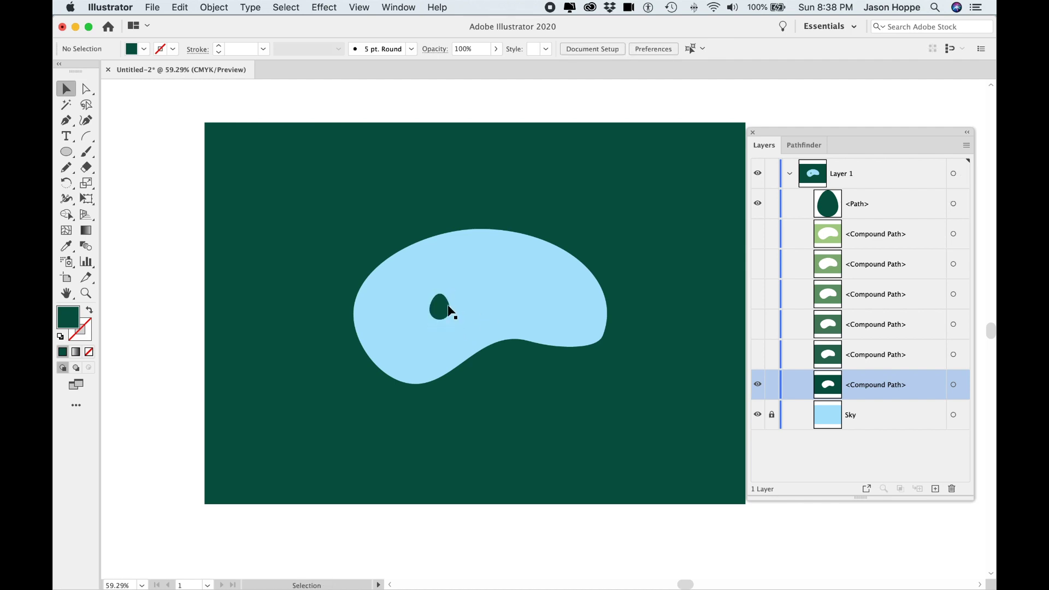
Move the leaf near the opening's left edge and rotate it until its narrow end faces right
{"action": "left_click", "coordinate": [450, 309]}
{"action": "left_click_drag", "start_coordinate": [457, 288], "coordinate": [392, 334]}
{"action": "left_click", "coordinate": [487, 307]}
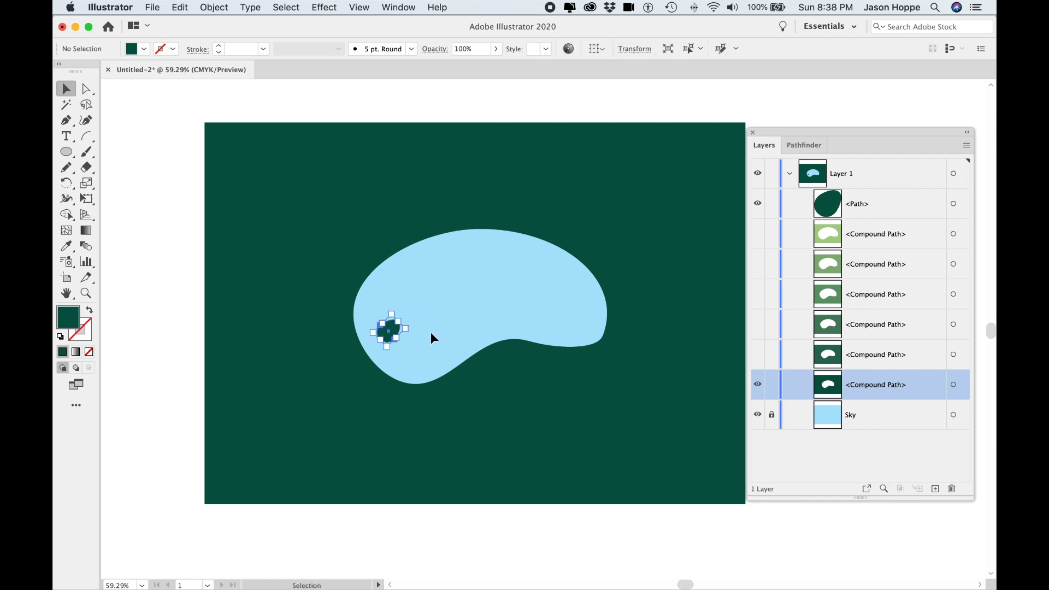
{"action": "left_click", "coordinate": [396, 331]}
{"action": "left_click", "coordinate": [406, 356]}
{"action": "left_click", "coordinate": [392, 332]}
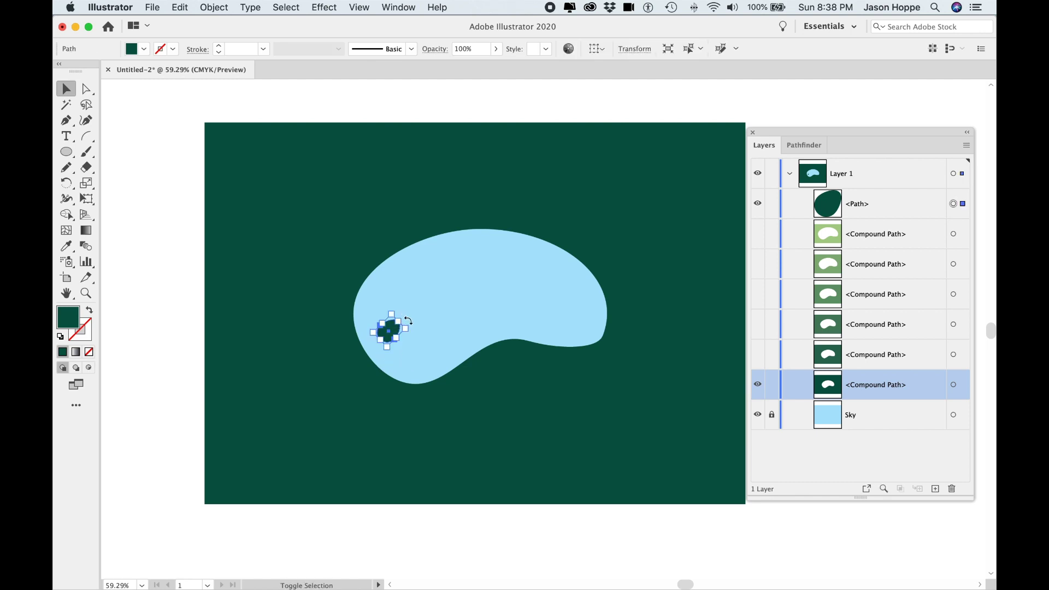
{"action": "left_click_drag", "start_coordinate": [411, 324], "coordinate": [411, 337]}
{"action": "left_click", "coordinate": [411, 336]}
{"action": "left_click", "coordinate": [397, 333]}
{"action": "left_click", "coordinate": [438, 326]}
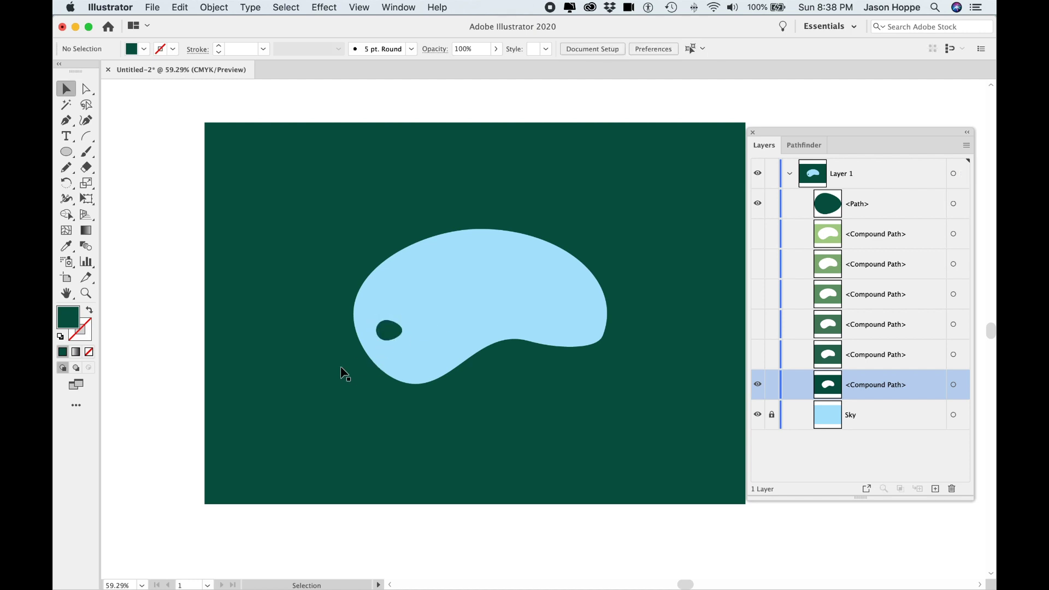
Draw an arc from the dark green area at the opening's left edge to the leaf
{"action": "left_click", "coordinate": [88, 141]}
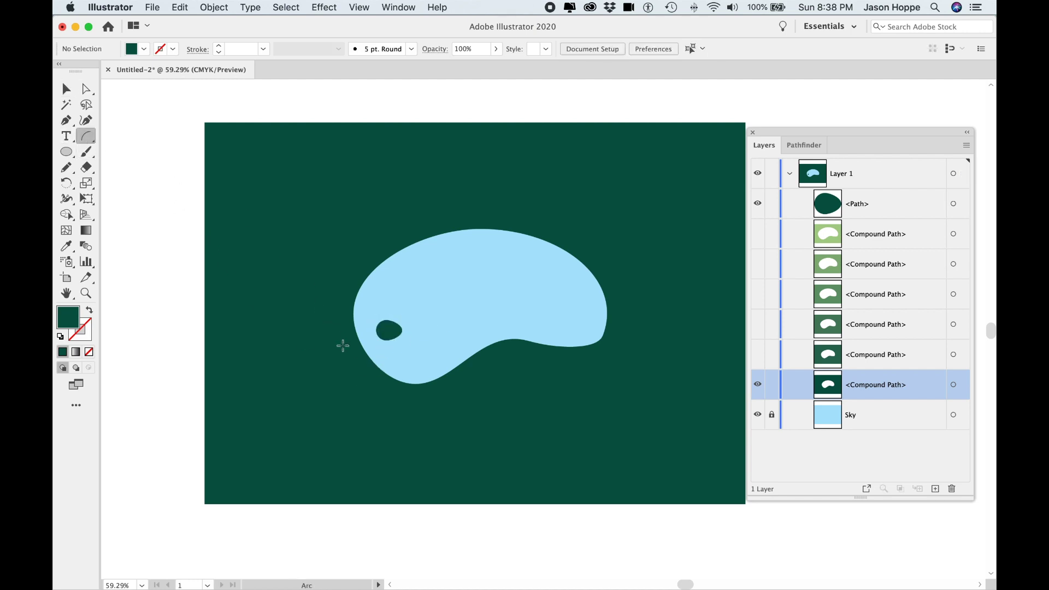
{"action": "left_click_drag", "start_coordinate": [353, 358], "coordinate": [362, 343]}
{"action": "left_click_drag", "start_coordinate": [380, 326], "coordinate": [379, 325]}
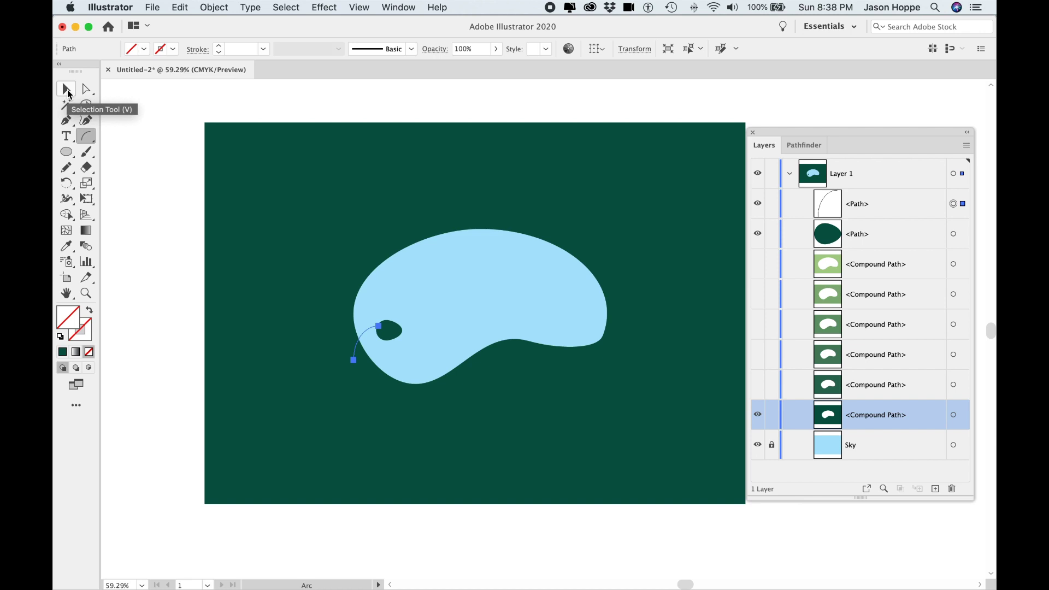
Give the arc no fill and a dark green stroke with a weight of 10 pt
{"action": "left_click", "coordinate": [66, 88]}
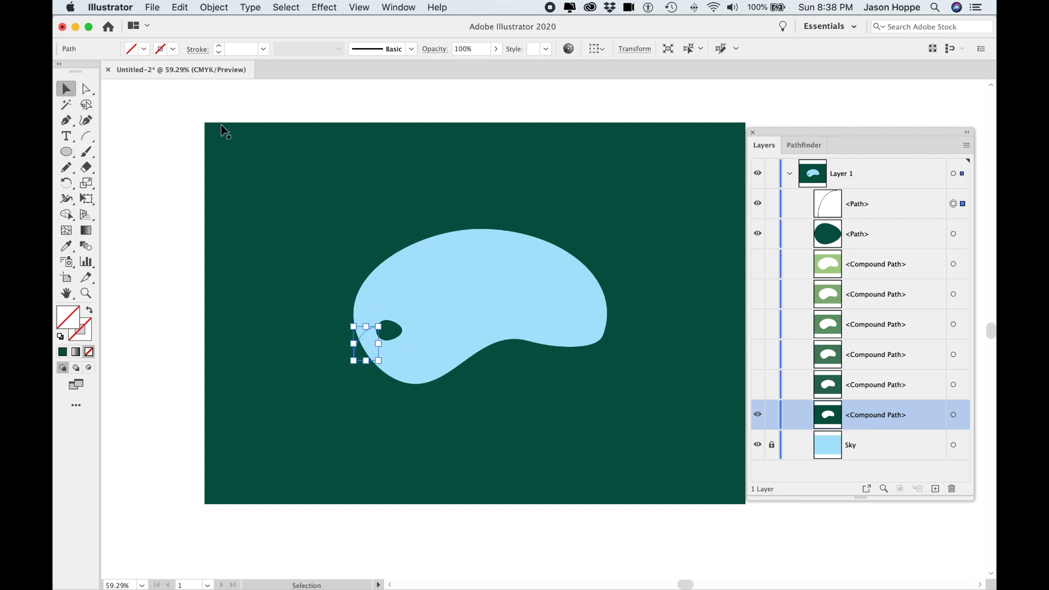
{"action": "left_click", "coordinate": [63, 352]}
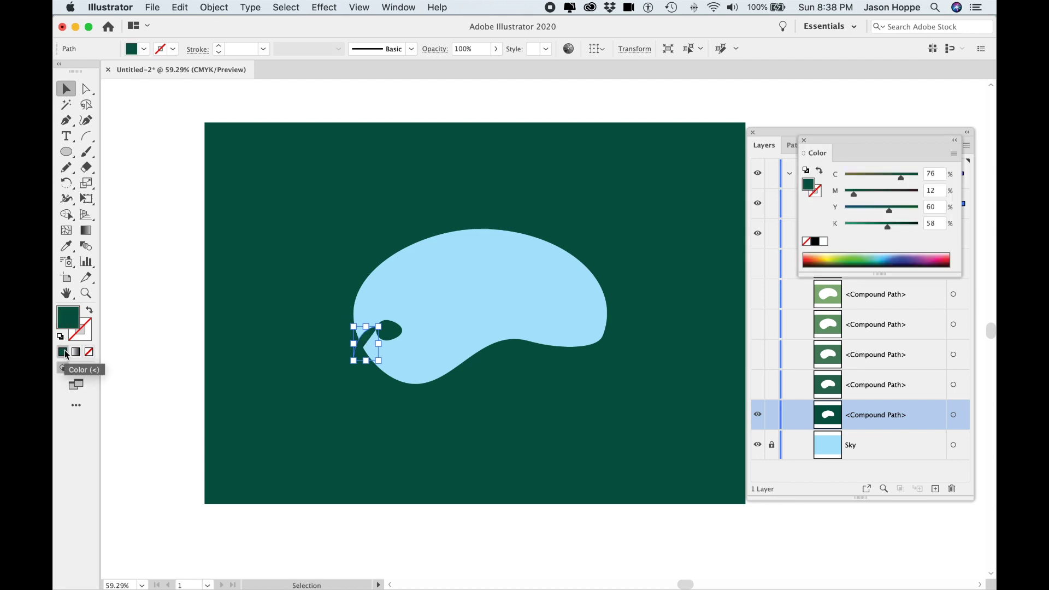
{"action": "left_click", "coordinate": [90, 312]}
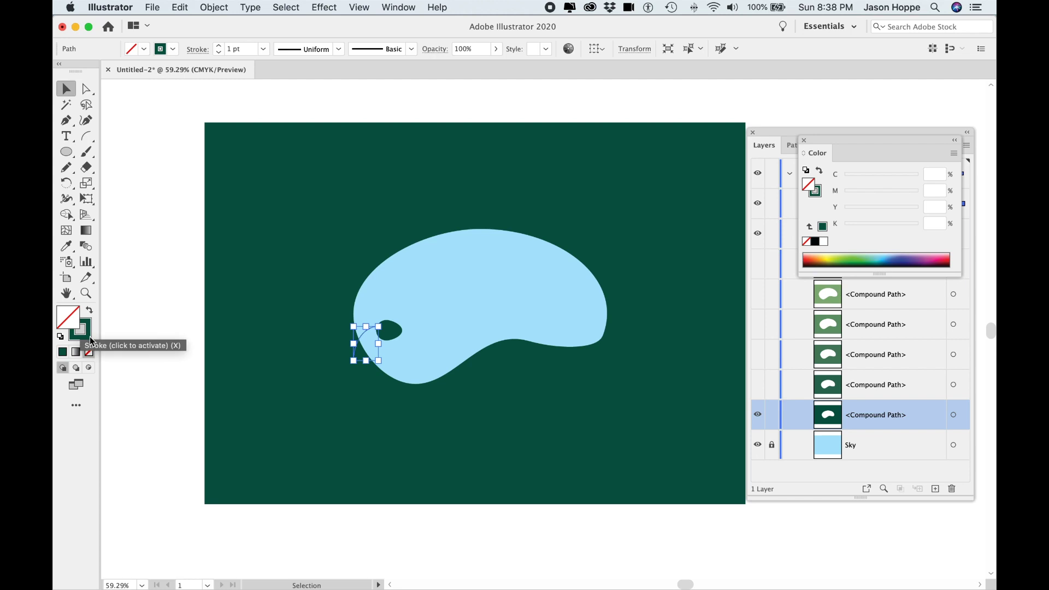
{"action": "left_click", "coordinate": [91, 332]}
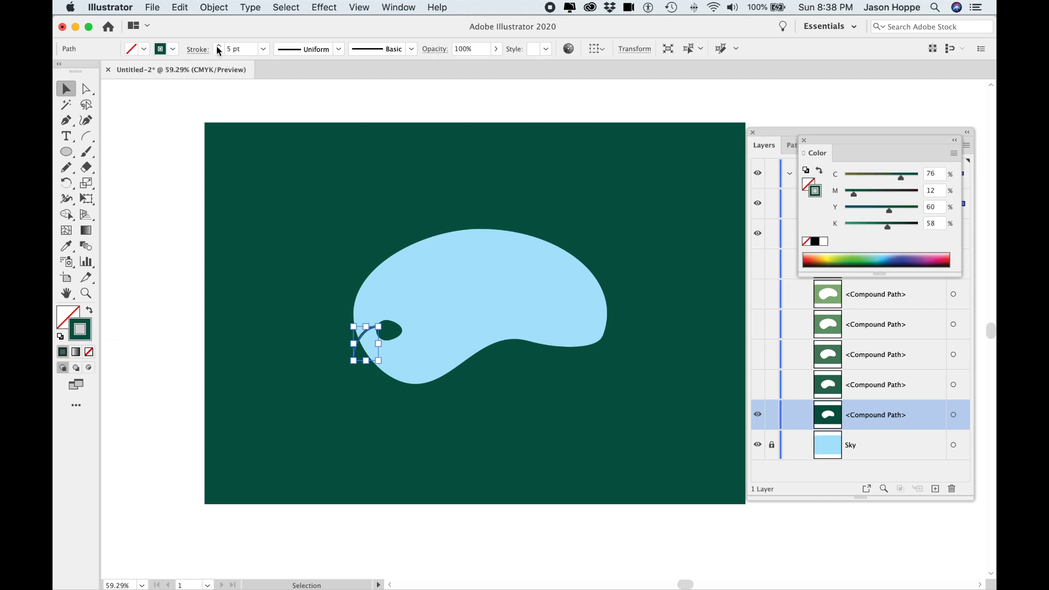
{"action": "key", "text": "super+space"}
{"action": "left_click_drag", "start_coordinate": [314, 271], "coordinate": [430, 388]}
{"action": "left_click_drag", "start_coordinate": [506, 365], "coordinate": [348, 272]}
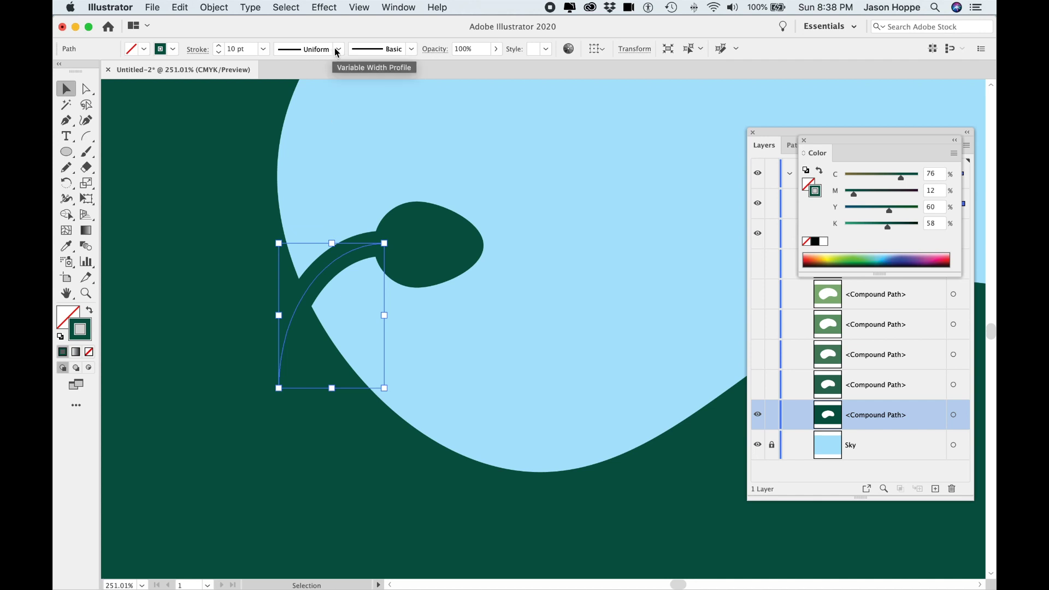
Apply the tapered width profile to the arc, then raise and reshape it so the branch curves above the leaf
{"action": "left_click", "coordinate": [337, 50]}
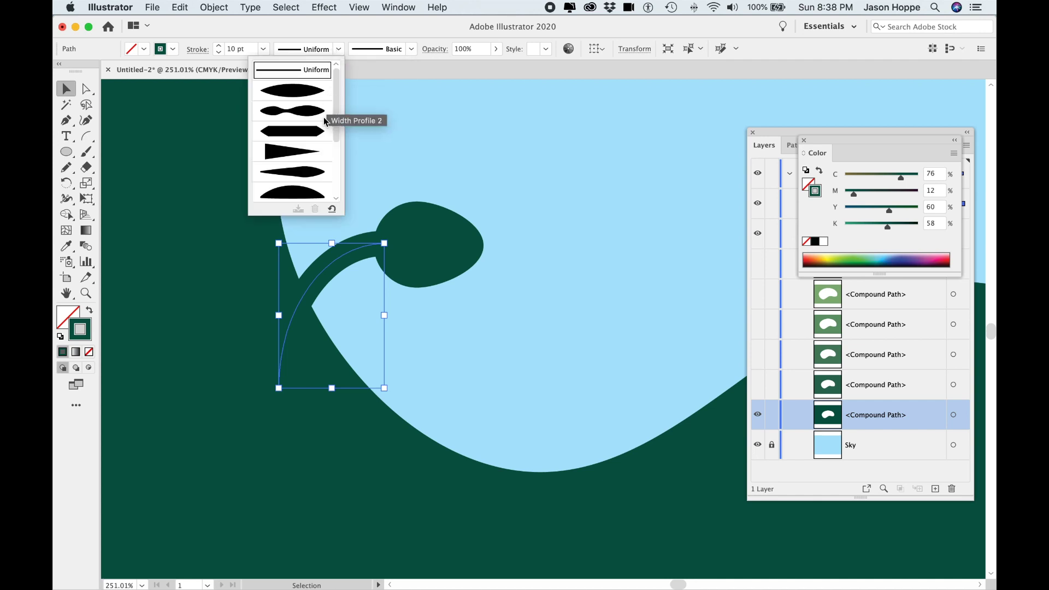
{"action": "left_click", "coordinate": [307, 158]}
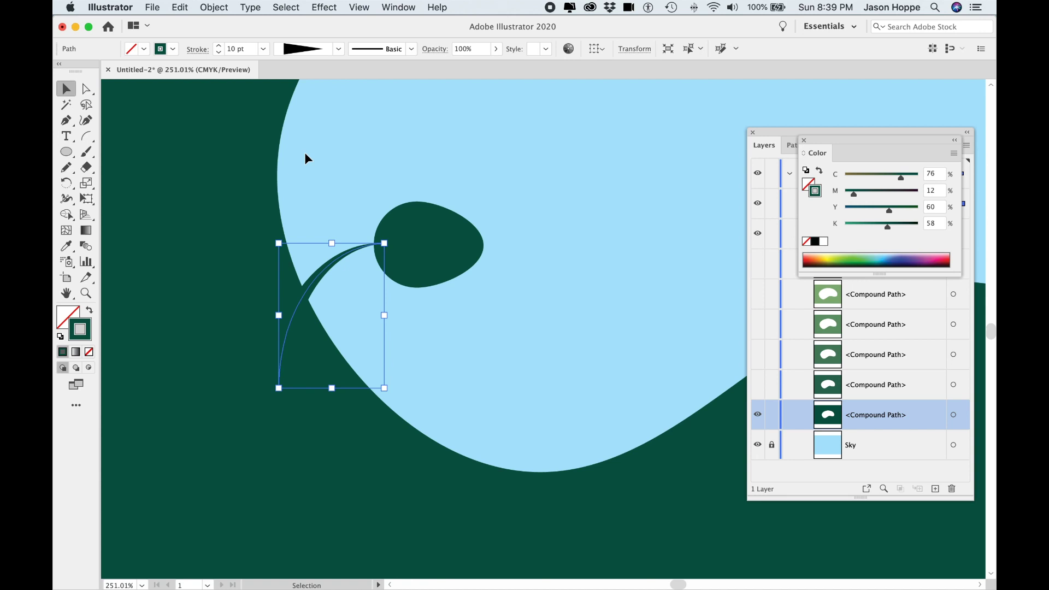
{"action": "left_click_drag", "start_coordinate": [334, 266], "coordinate": [340, 202]}
{"action": "left_click_drag", "start_coordinate": [398, 177], "coordinate": [406, 200]}
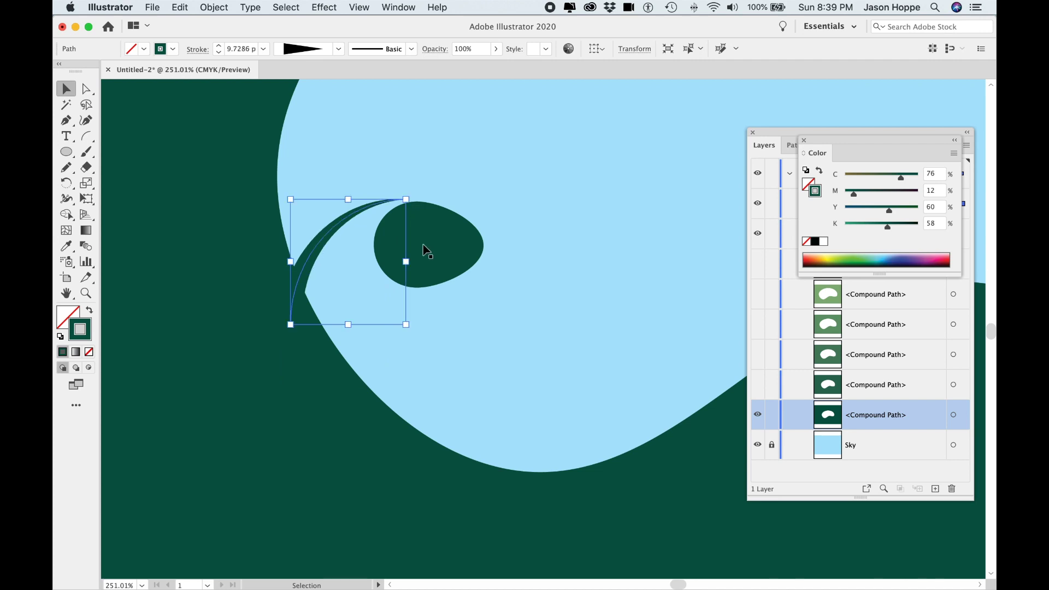
Shrink and rotate the leaf to hang below the branch, and place a smaller rotated copy above the branch
{"action": "left_click", "coordinate": [440, 257]}
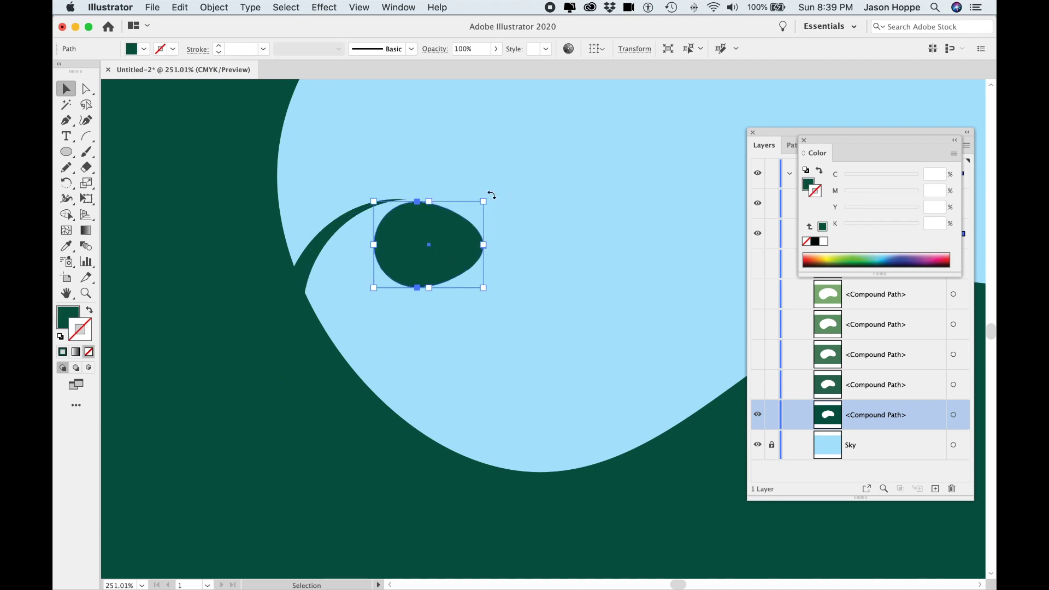
{"action": "left_click_drag", "start_coordinate": [490, 195], "coordinate": [364, 253]}
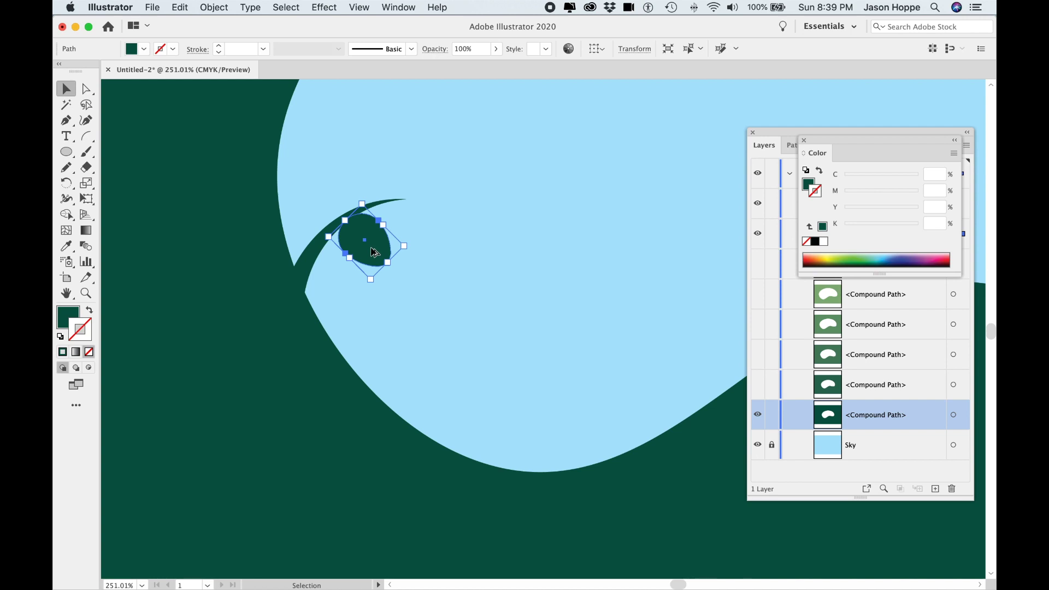
{"action": "left_click_drag", "start_coordinate": [371, 255], "coordinate": [480, 207]}
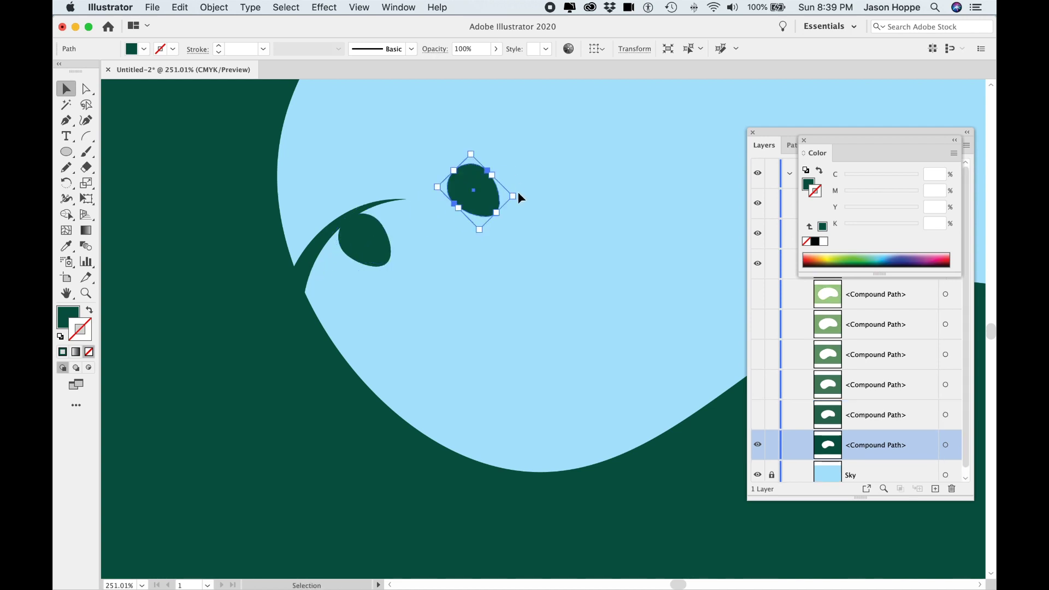
{"action": "left_click_drag", "start_coordinate": [514, 196], "coordinate": [451, 150]}
{"action": "left_click_drag", "start_coordinate": [466, 211], "coordinate": [359, 190]}
{"action": "left_click_drag", "start_coordinate": [389, 145], "coordinate": [369, 197]}
Convert the tapered branch's stroke into an outlined filled shape
{"action": "left_click", "coordinate": [320, 248]}
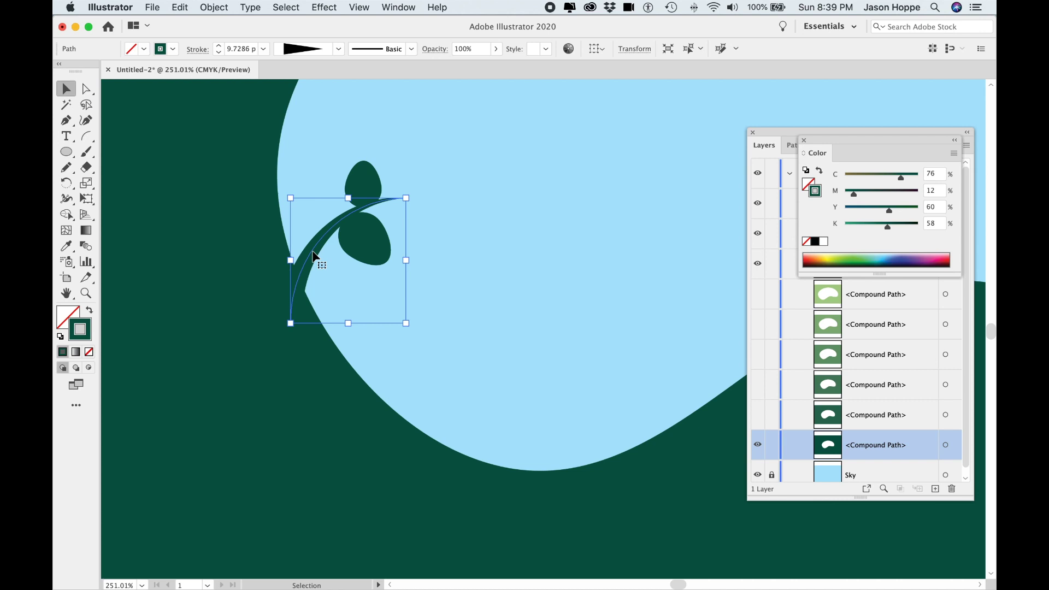
{"action": "left_click", "coordinate": [213, 6]}
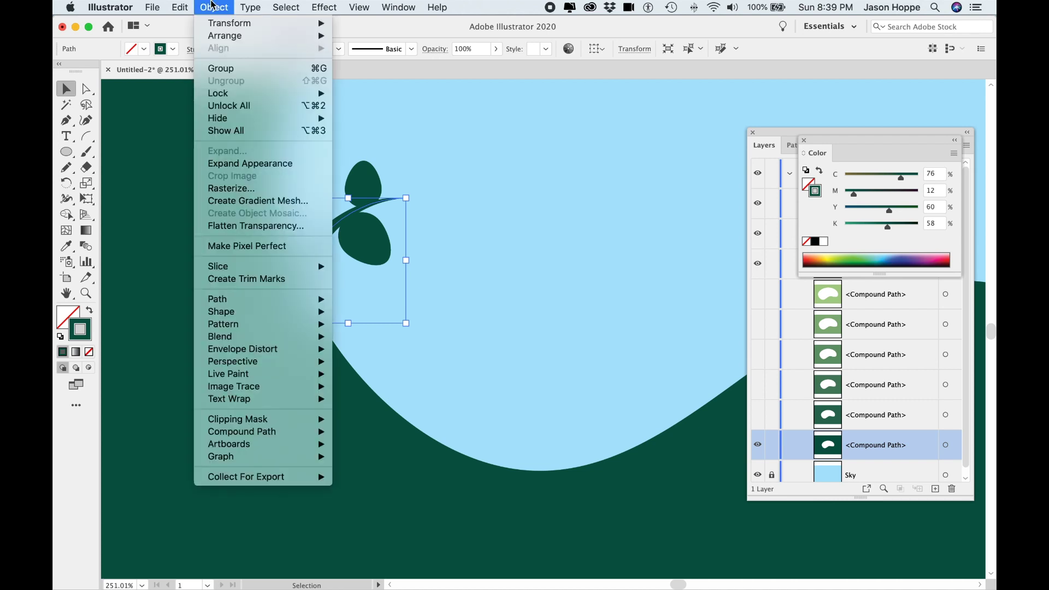
{"action": "mouse_move", "coordinate": [229, 304]}
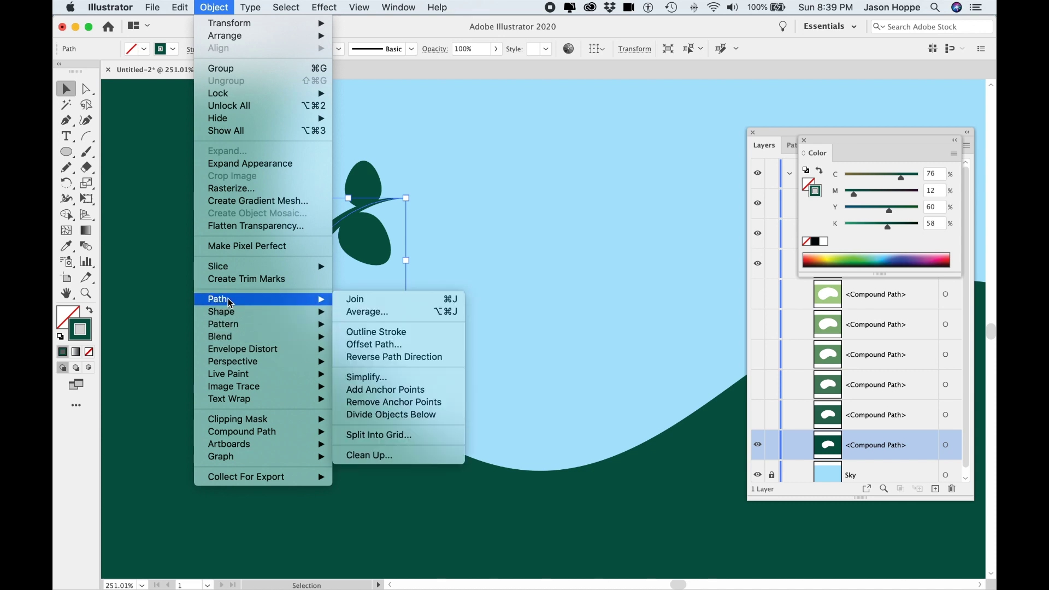
{"action": "left_click", "coordinate": [376, 332]}
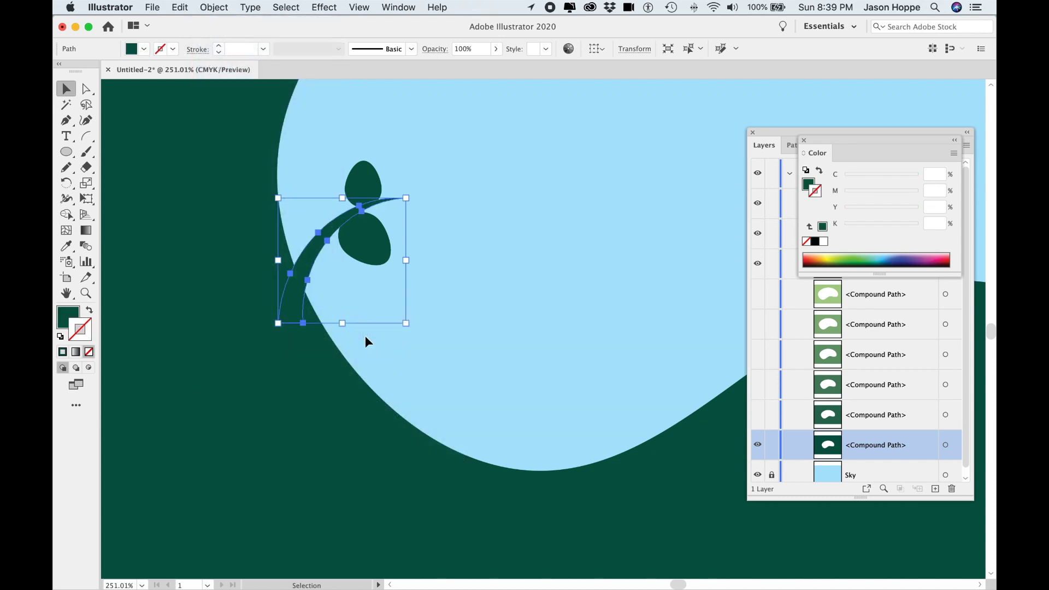
Move the branch and both leaf paths down the stacking order to sit directly above the darkest green compound path
{"action": "left_click", "coordinate": [805, 141]}
{"action": "left_click_drag", "start_coordinate": [805, 132], "coordinate": [805, 90]}
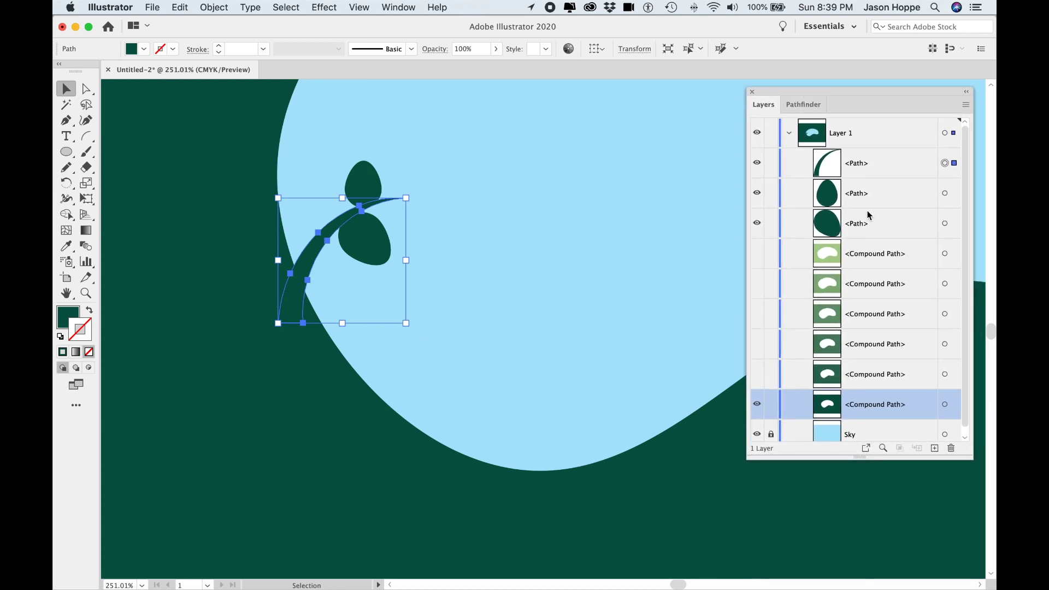
{"action": "left_click_drag", "start_coordinate": [866, 457], "coordinate": [867, 506]}
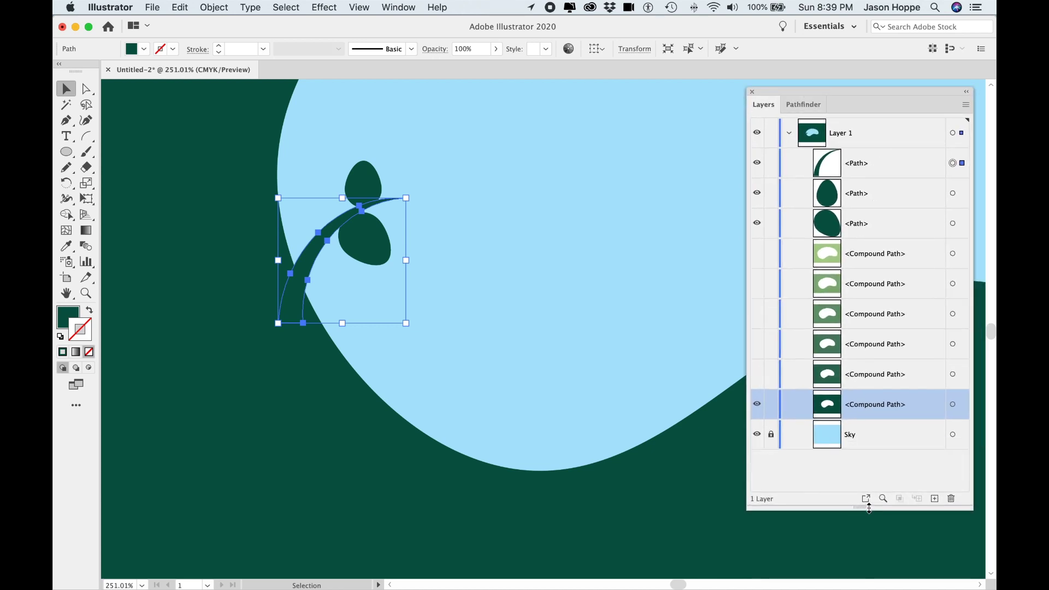
{"action": "left_click", "coordinate": [870, 164]}
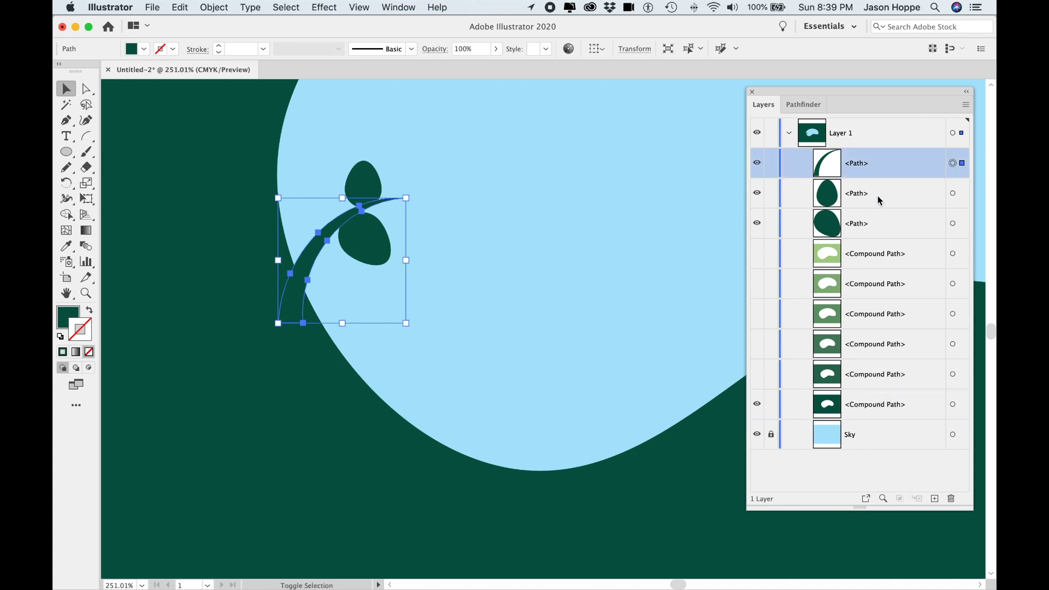
{"action": "left_click", "coordinate": [885, 224], "text": "shift"}
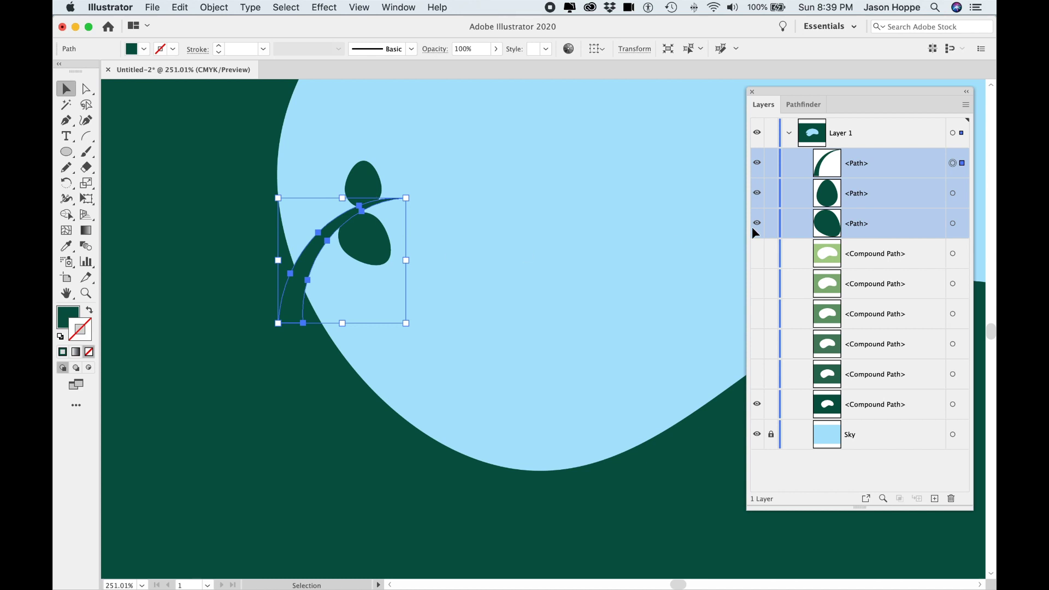
{"action": "left_click_drag", "start_coordinate": [891, 230], "coordinate": [912, 389]}
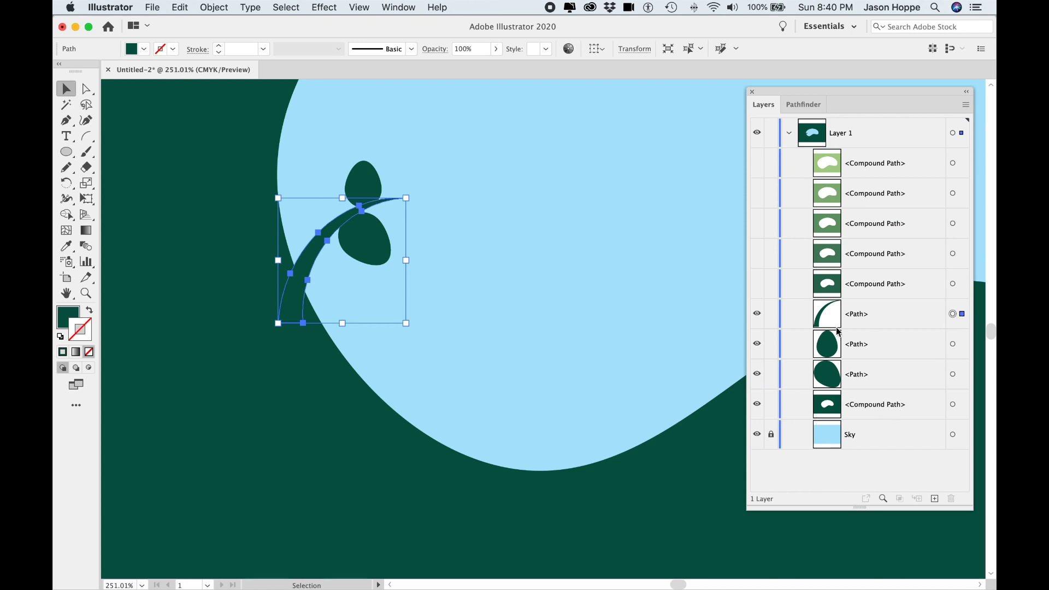
Unite the branch, the two leaves and the darkest green compound path into one shape
{"action": "left_click", "coordinate": [952, 314], "text": "shift"}
{"action": "left_click", "coordinate": [953, 314], "text": "shift"}
{"action": "left_click", "coordinate": [952, 344], "text": "shift"}
{"action": "left_click", "coordinate": [952, 374], "text": "shift"}
{"action": "left_click", "coordinate": [952, 404], "text": "shift"}
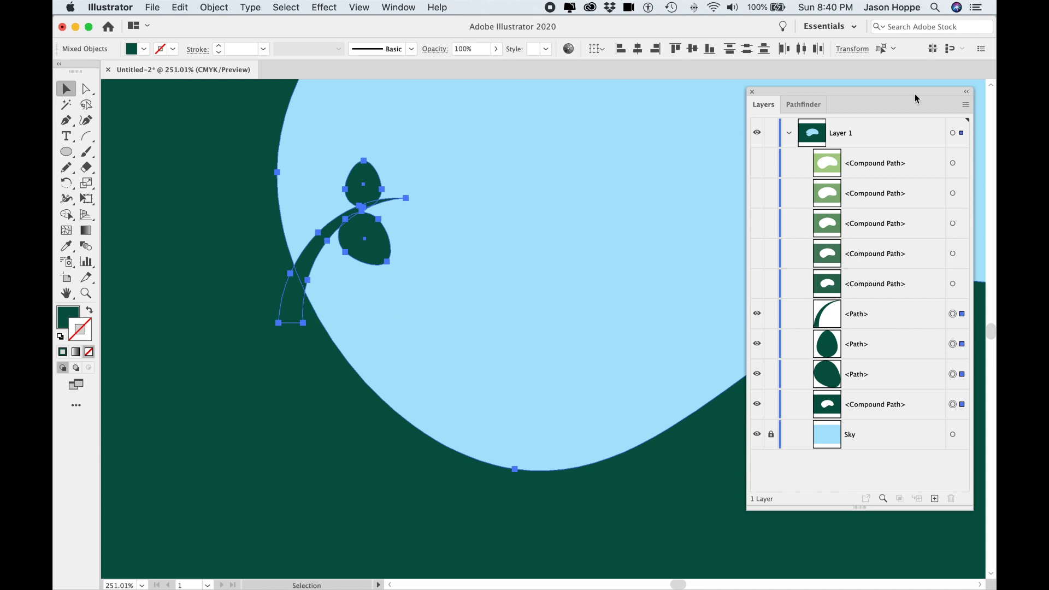
{"action": "left_click", "coordinate": [794, 109]}
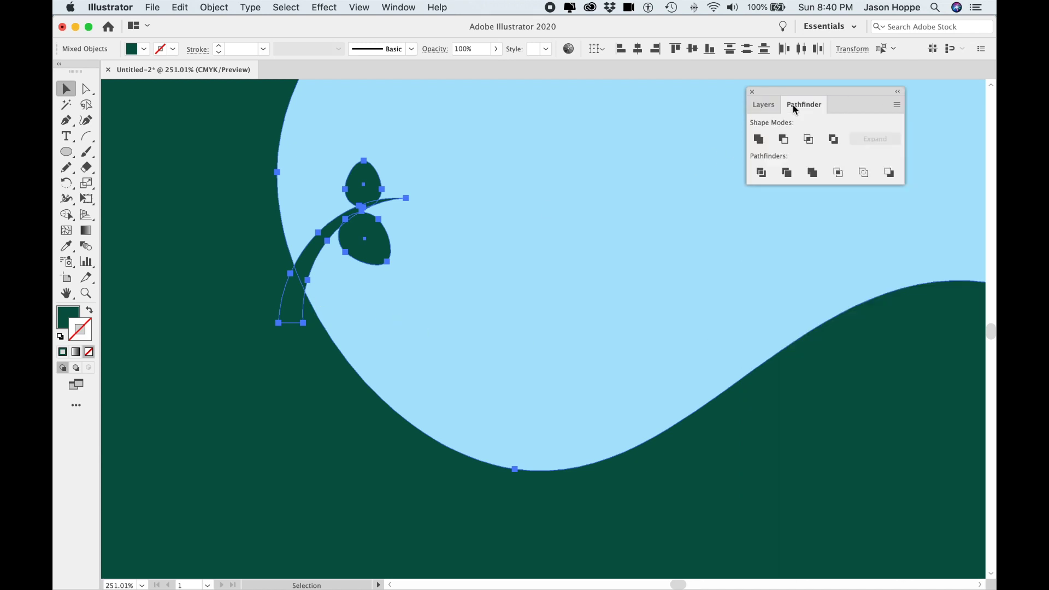
{"action": "left_click", "coordinate": [758, 139]}
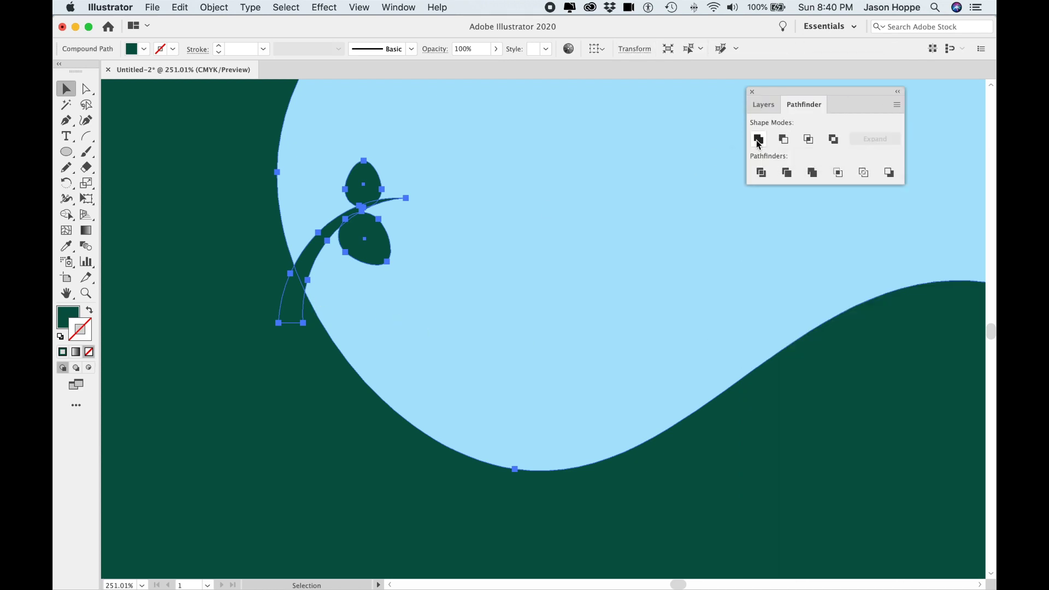
{"action": "left_click", "coordinate": [763, 107]}
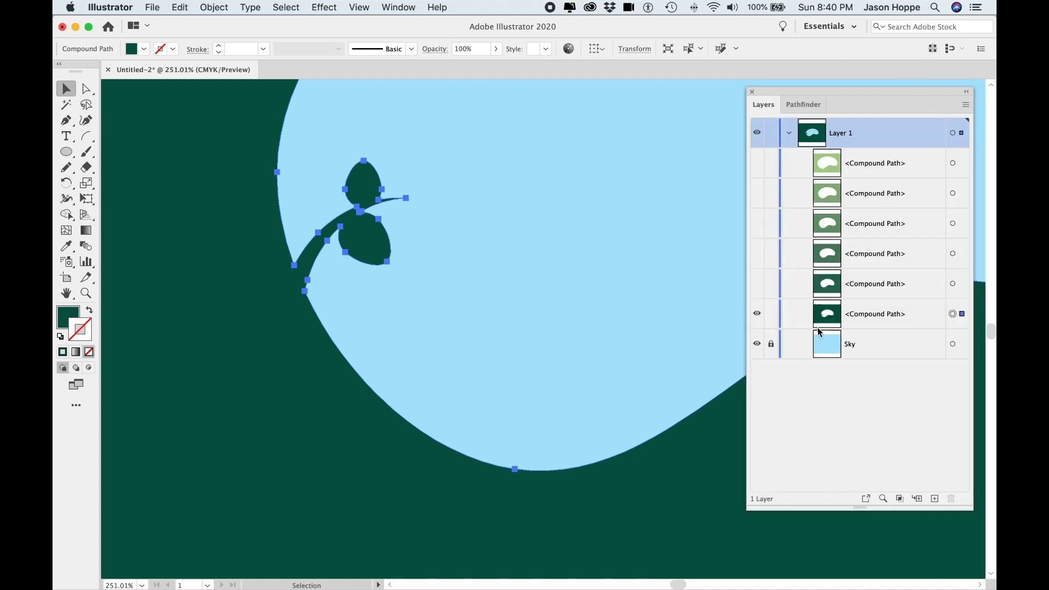
{"action": "left_click", "coordinate": [367, 282]}
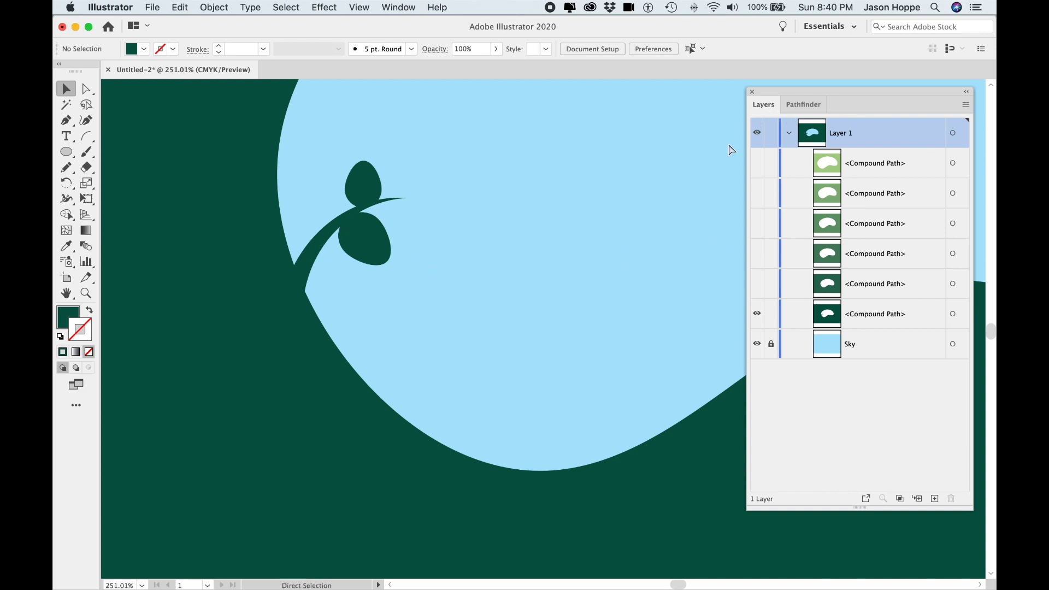
Draw a narrow horizontal dark green rectangle across the cutout's upper right edge and fully round its corners to about 11 pt
{"action": "key", "text": "super+minus"}
{"action": "key", "text": "super+minus"}
{"action": "key", "text": "super+minus"}
{"action": "left_click_drag", "start_coordinate": [604, 224], "coordinate": [357, 256]}
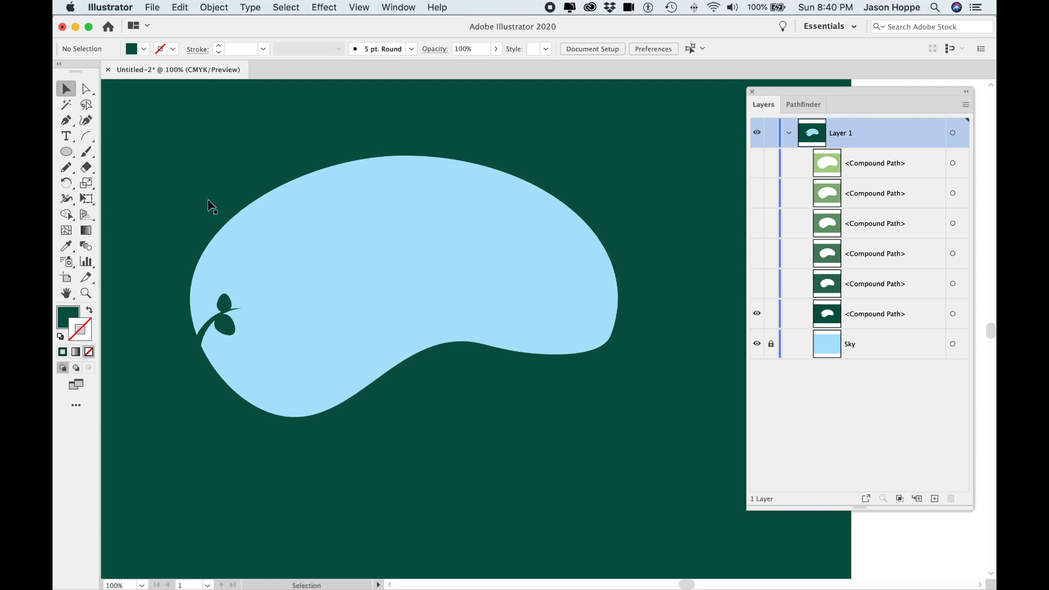
{"action": "left_click_drag", "start_coordinate": [74, 154], "coordinate": [135, 167]}
{"action": "mouse_move", "coordinate": [60, 159]}
{"action": "left_mouse_down"}
{"action": "mouse_move", "coordinate": [115, 167]}
{"action": "mouse_move", "coordinate": [116, 156]}
{"action": "left_mouse_up"}
{"action": "left_click_drag", "start_coordinate": [514, 203], "coordinate": [637, 224]}
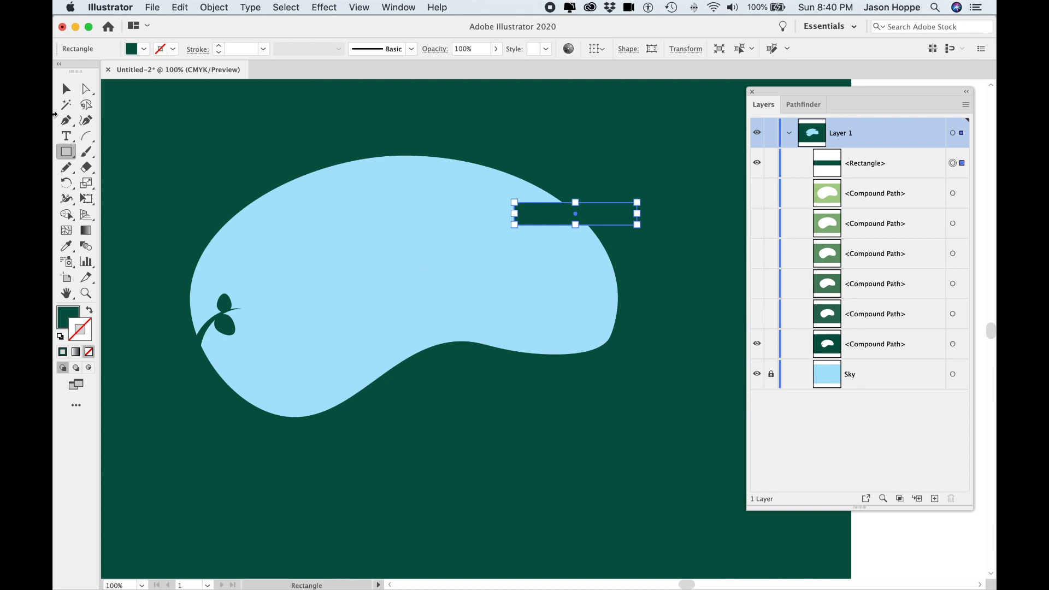
{"action": "left_click", "coordinate": [86, 89]}
{"action": "left_click_drag", "start_coordinate": [524, 213], "coordinate": [549, 215]}
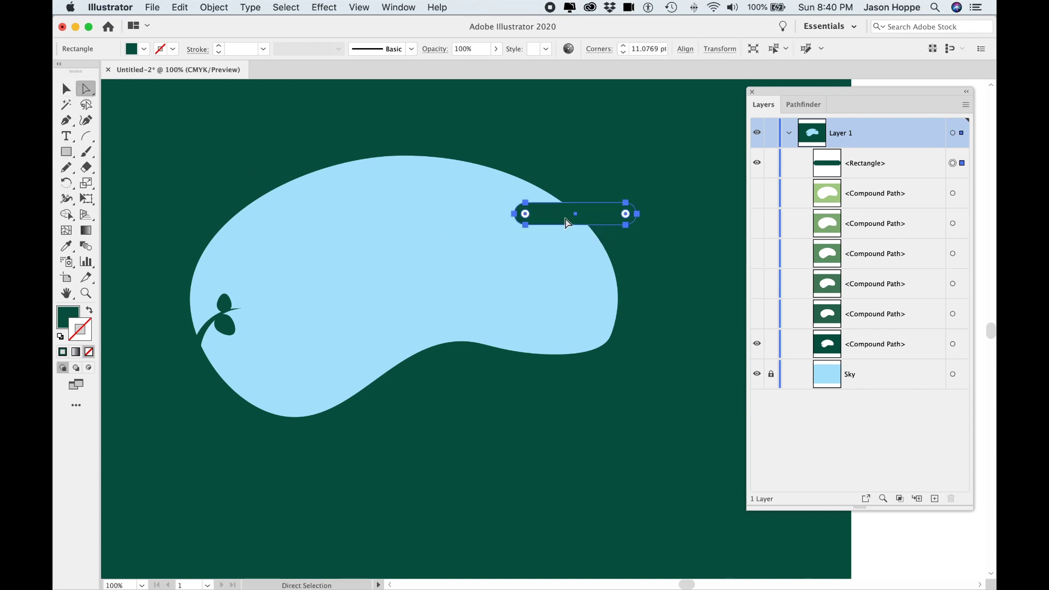
Shrink the rounded bar at the cutout's upper right edge and place a copy across the upper left edge
{"action": "left_click", "coordinate": [66, 89]}
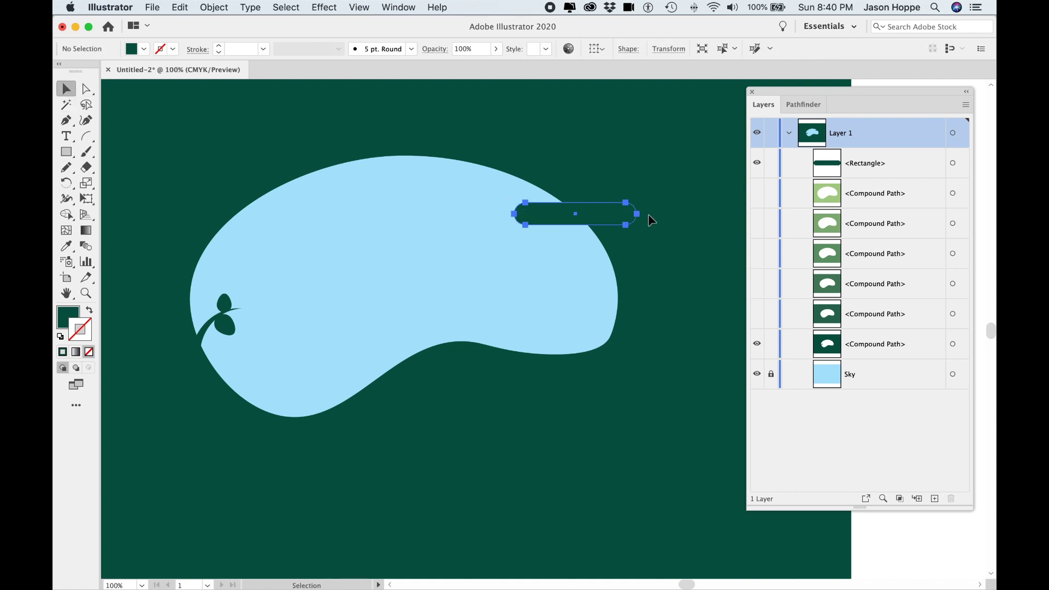
{"action": "left_click", "coordinate": [632, 221]}
{"action": "left_click_drag", "start_coordinate": [637, 224], "coordinate": [277, 202]}
{"action": "left_click", "coordinate": [430, 237]}
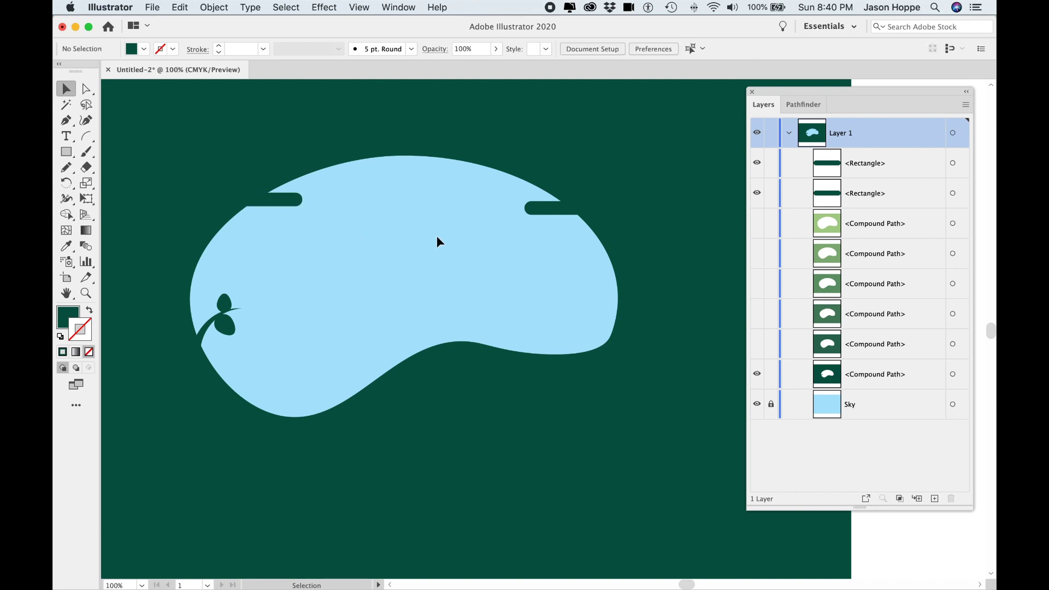
Move both rounded bars down the stacking order to sit directly above the darkest green compound path
{"action": "left_click", "coordinate": [902, 204]}
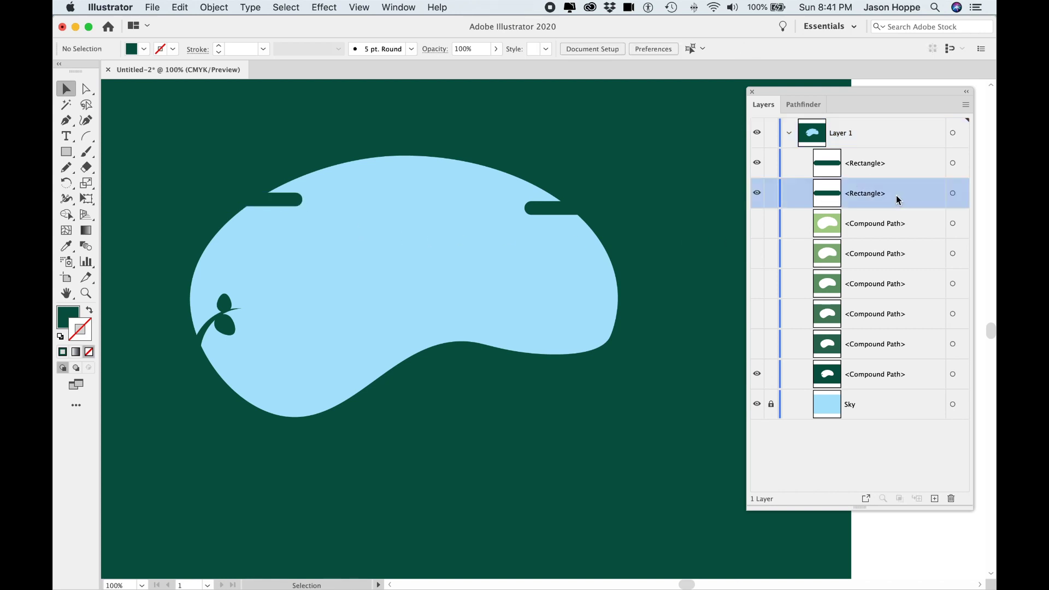
{"action": "left_click", "coordinate": [905, 170], "text": "shift"}
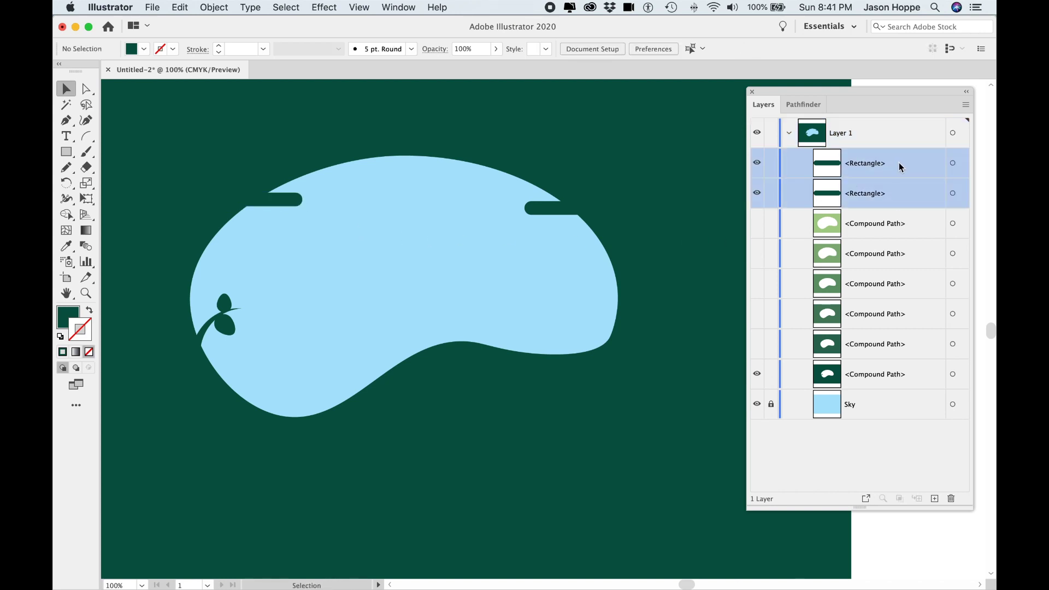
{"action": "left_click_drag", "start_coordinate": [899, 168], "coordinate": [907, 351]}
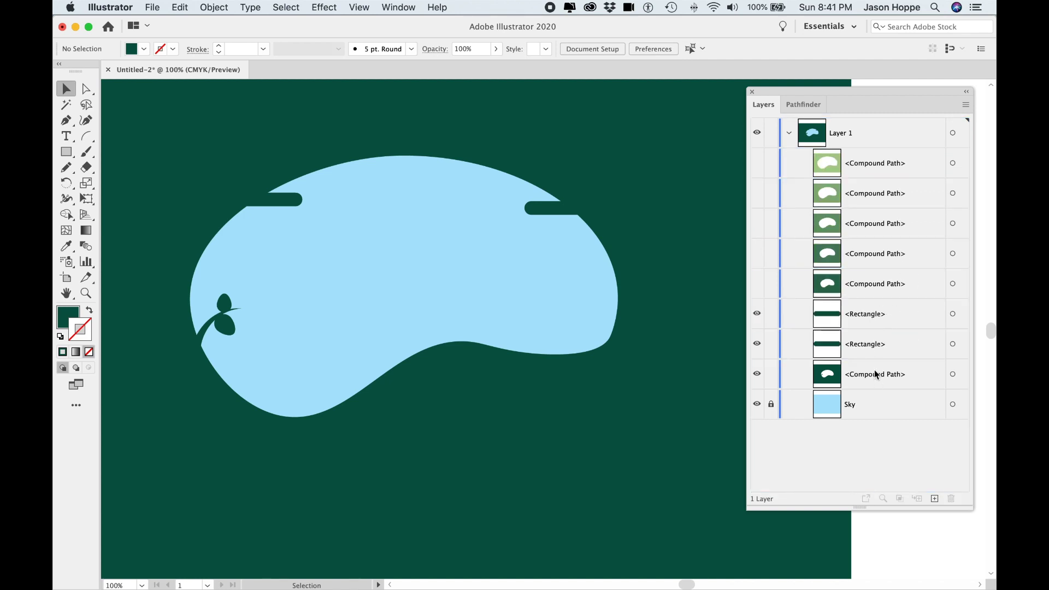
Unite the two rounded bars with the darkest green compound path
{"action": "left_click", "coordinate": [952, 316]}
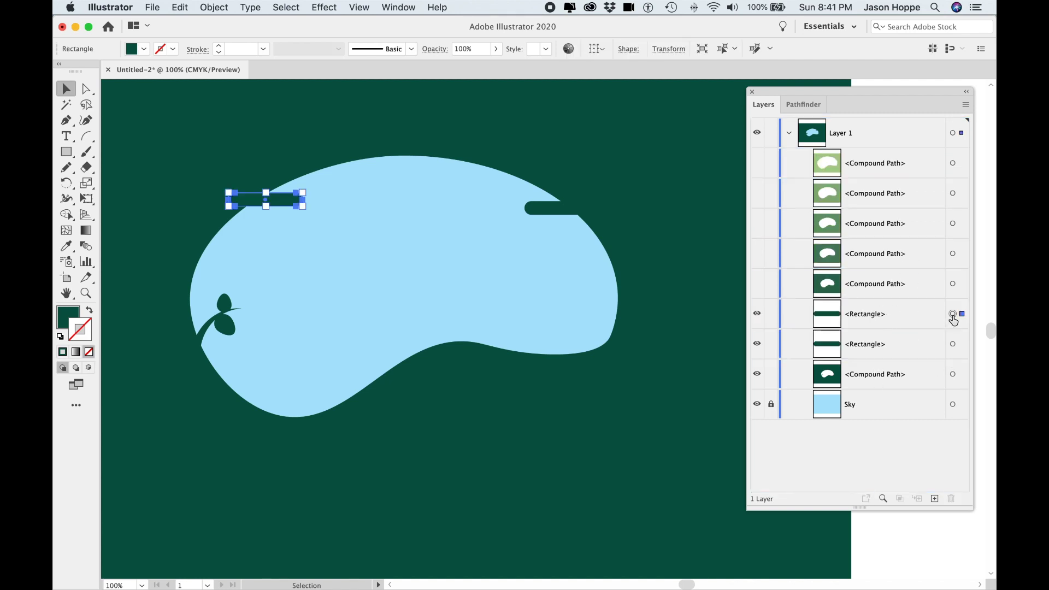
{"action": "left_click", "coordinate": [952, 344], "text": "shift"}
{"action": "left_click", "coordinate": [953, 375], "text": "shift"}
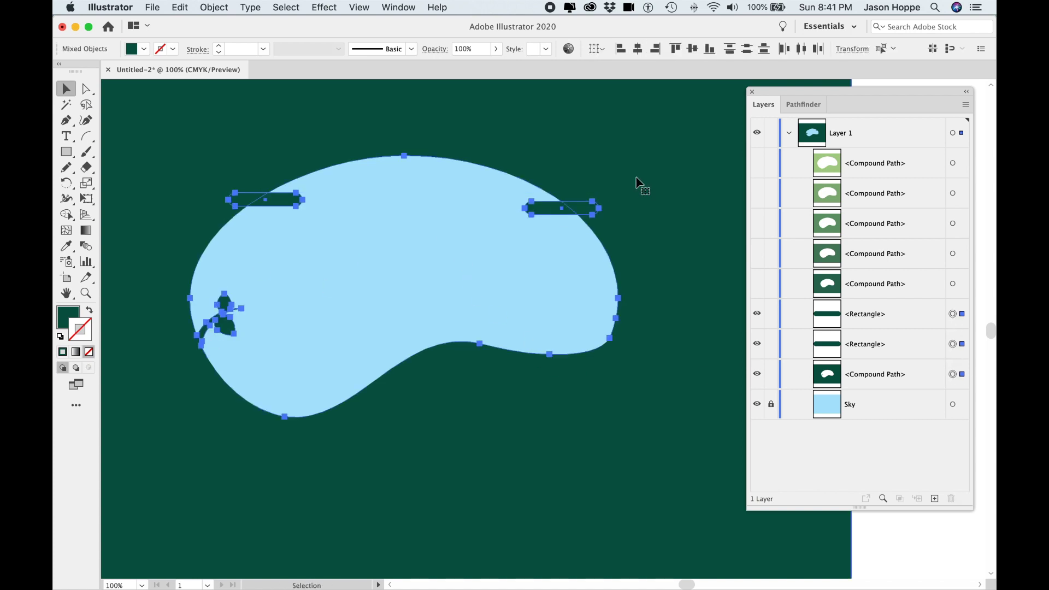
{"action": "left_click", "coordinate": [803, 105]}
{"action": "left_click", "coordinate": [781, 141]}
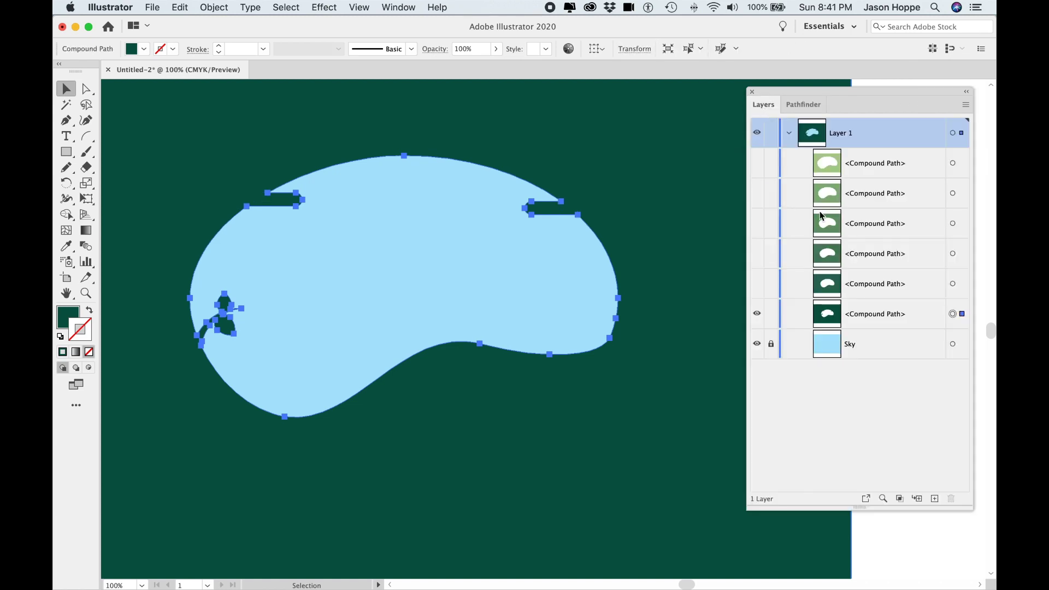
Lock the darkest green compound path and show the next lighter green compound path above it
{"action": "left_click", "coordinate": [771, 313]}
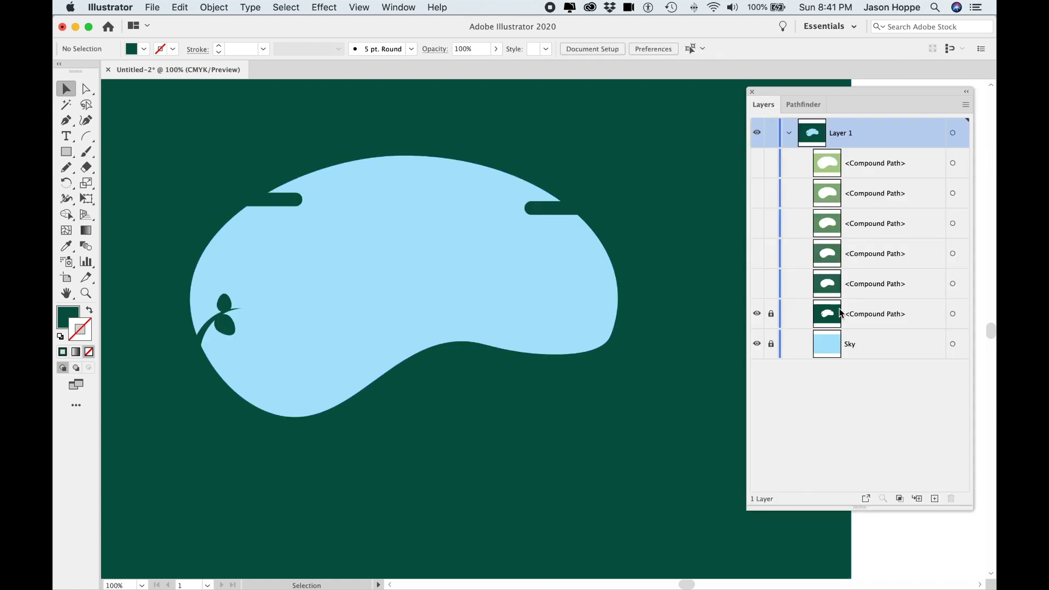
{"action": "left_click", "coordinate": [757, 284]}
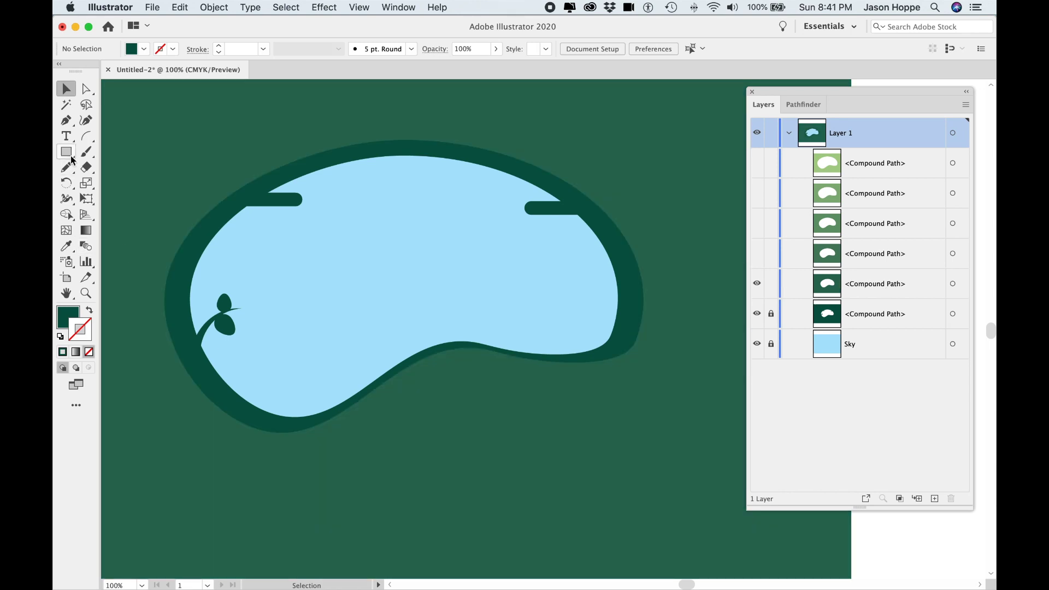
Reshape the second green layer's cutout with the Curvature tool, pushing its top, left, lower and right anchor points outward
{"action": "left_click", "coordinate": [85, 123]}
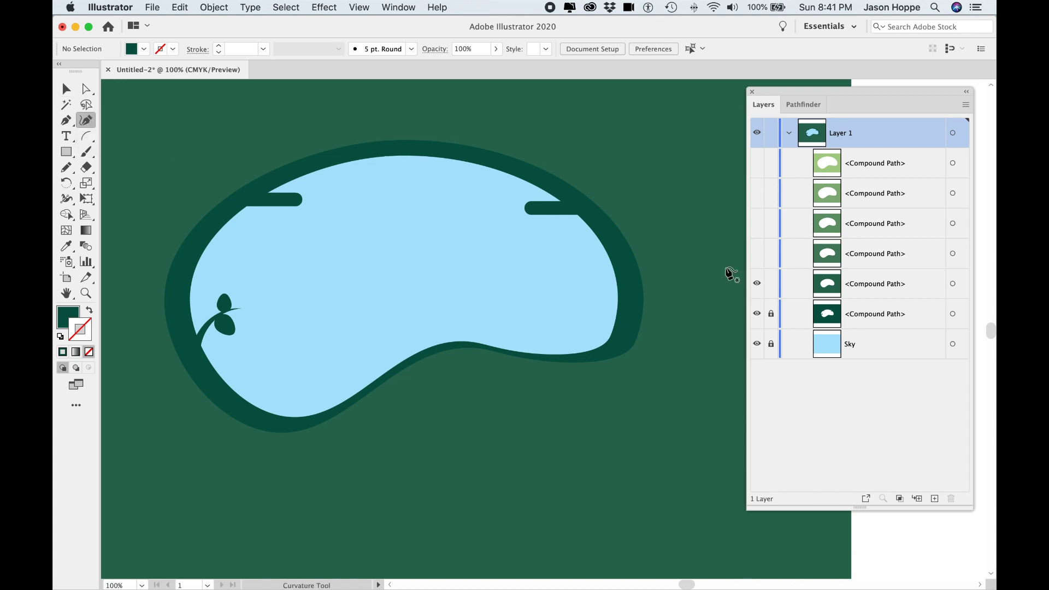
{"action": "left_click", "coordinate": [953, 283]}
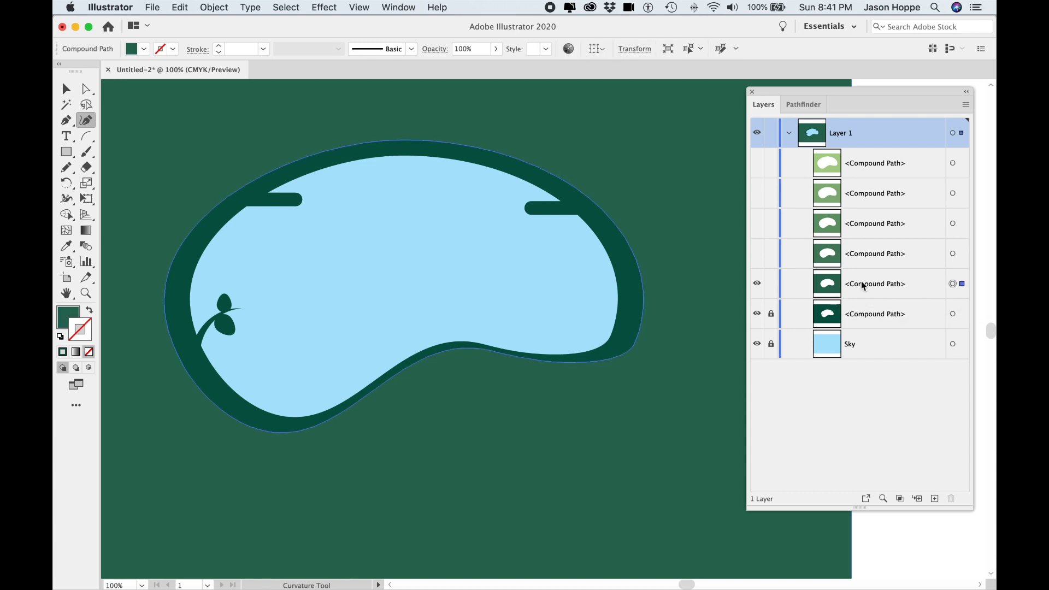
{"action": "left_click", "coordinate": [319, 158]}
{"action": "left_click_drag", "start_coordinate": [404, 139], "coordinate": [404, 132]}
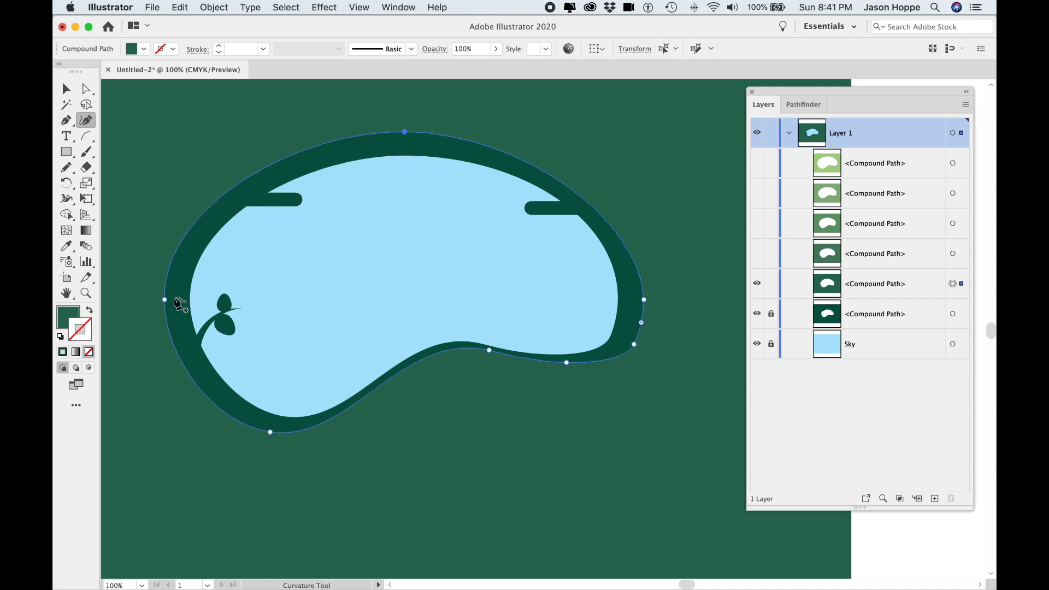
{"action": "left_click_drag", "start_coordinate": [164, 300], "coordinate": [158, 298]}
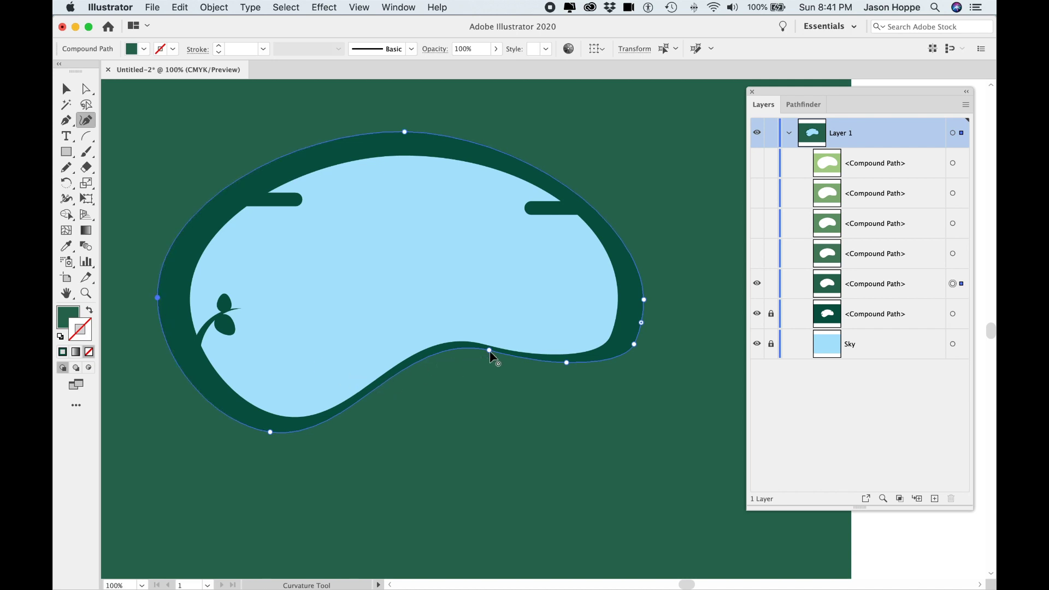
{"action": "left_click_drag", "start_coordinate": [490, 351], "coordinate": [487, 359]}
{"action": "left_click_drag", "start_coordinate": [567, 362], "coordinate": [568, 378]}
{"action": "left_click_drag", "start_coordinate": [643, 322], "coordinate": [649, 254]}
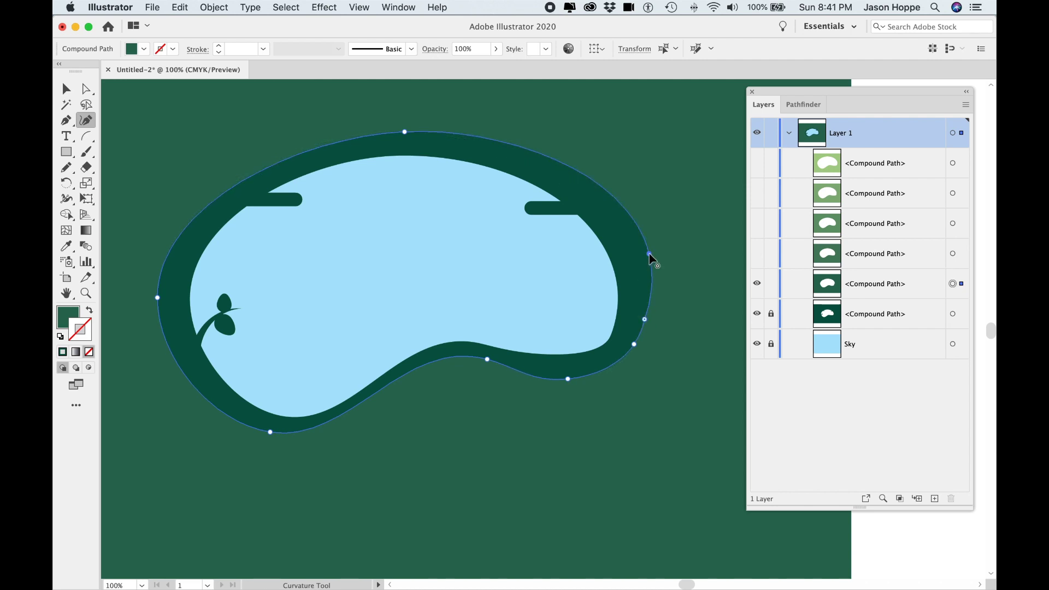
{"action": "left_click", "coordinate": [635, 347]}
{"action": "left_click", "coordinate": [66, 88]}
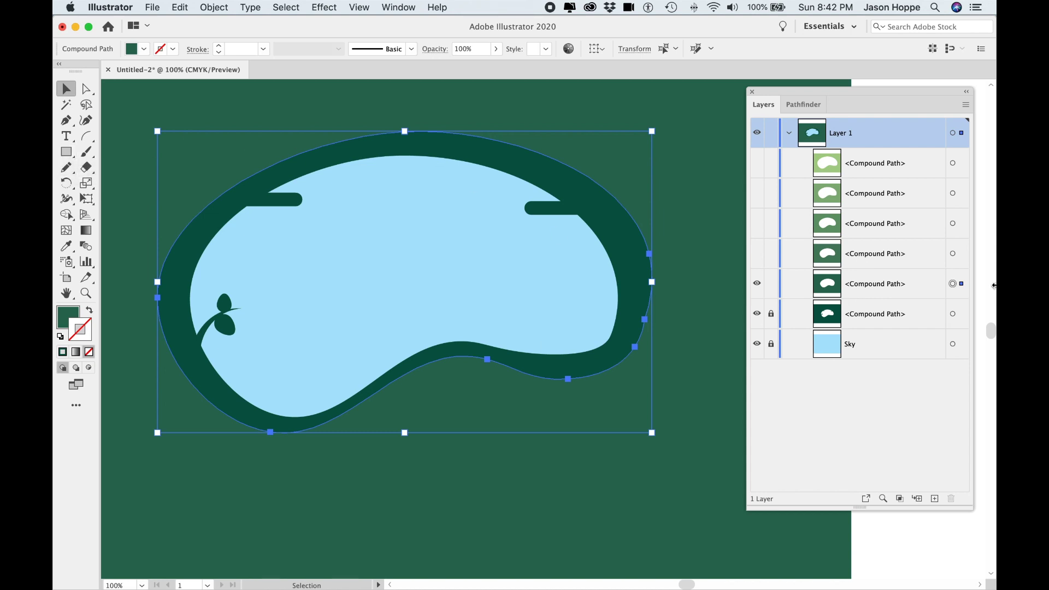
Draw an upright rectangle in the second layer's green across the cutout's lower edge, right of centre, and raise it slightly
{"action": "left_click", "coordinate": [901, 285]}
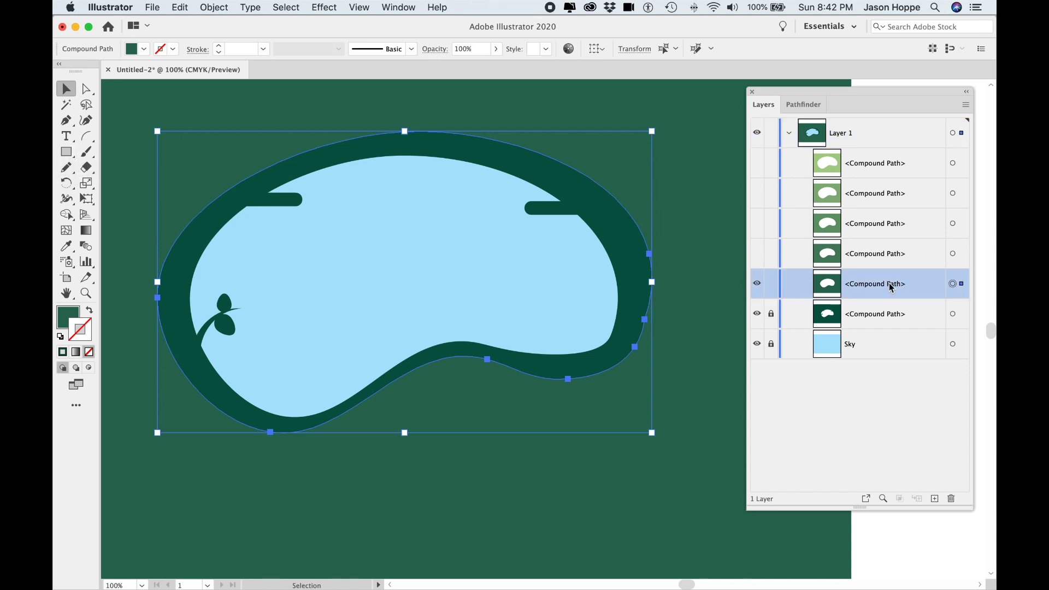
{"action": "left_click", "coordinate": [91, 311]}
{"action": "left_click", "coordinate": [91, 311]}
{"action": "left_click", "coordinate": [67, 321]}
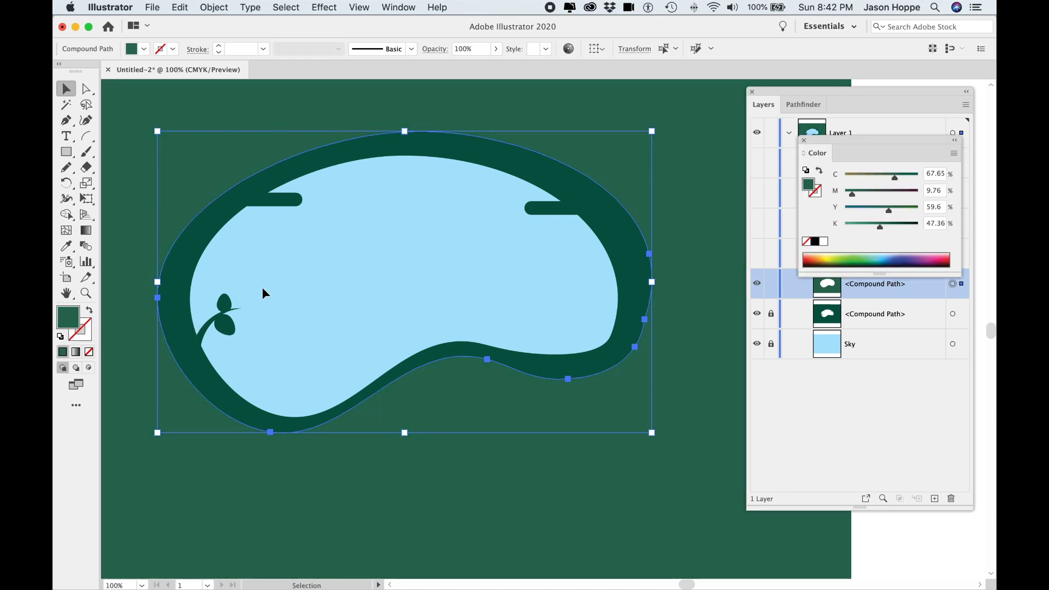
{"action": "left_click", "coordinate": [67, 152]}
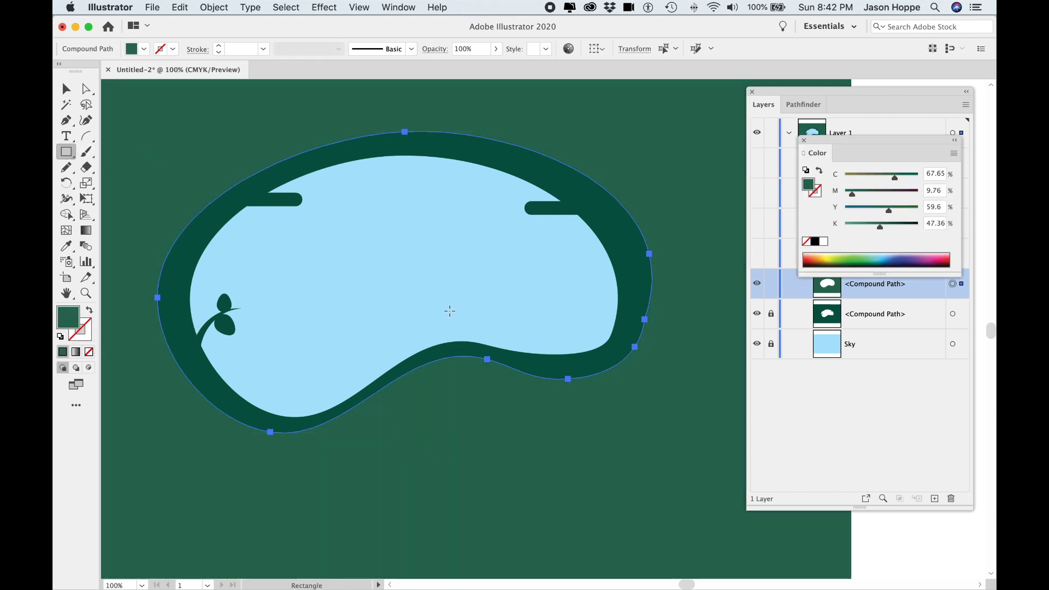
{"action": "left_click_drag", "start_coordinate": [469, 298], "coordinate": [530, 396]}
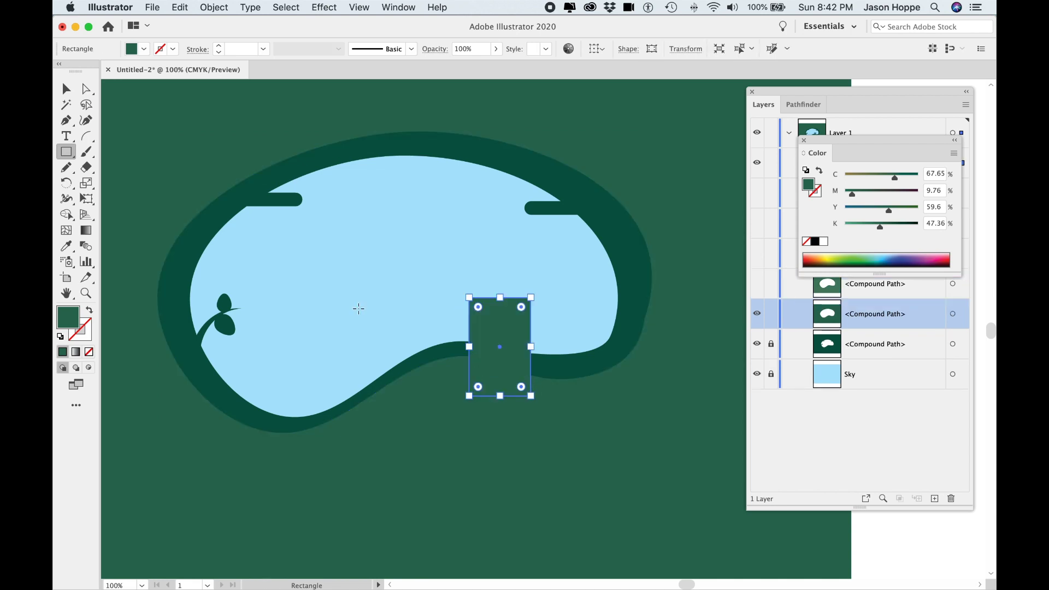
{"action": "left_click", "coordinate": [66, 88]}
{"action": "left_click_drag", "start_coordinate": [525, 379], "coordinate": [526, 360]}
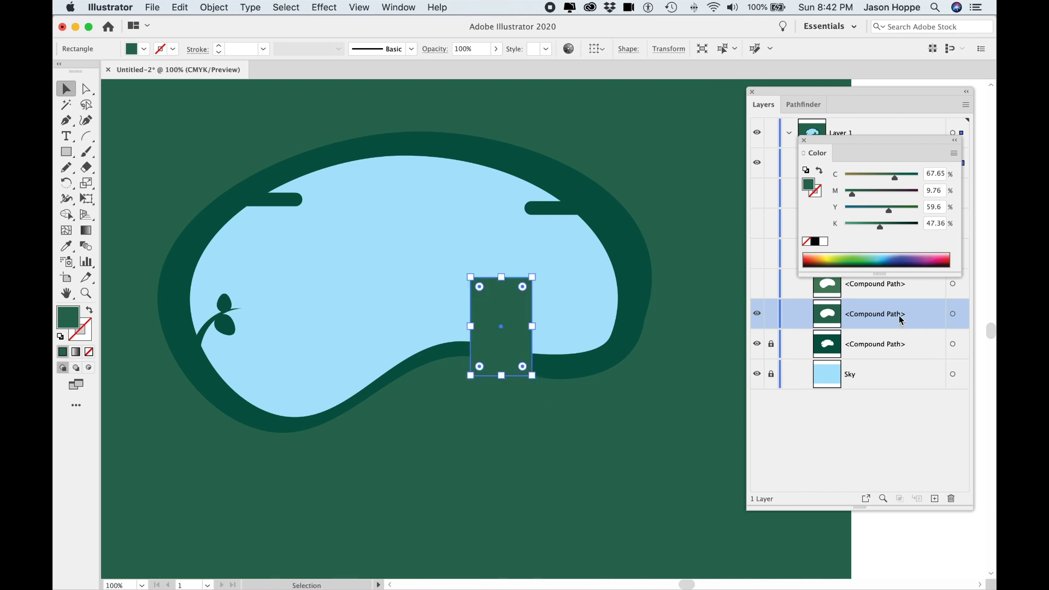
{"action": "left_click", "coordinate": [803, 140]}
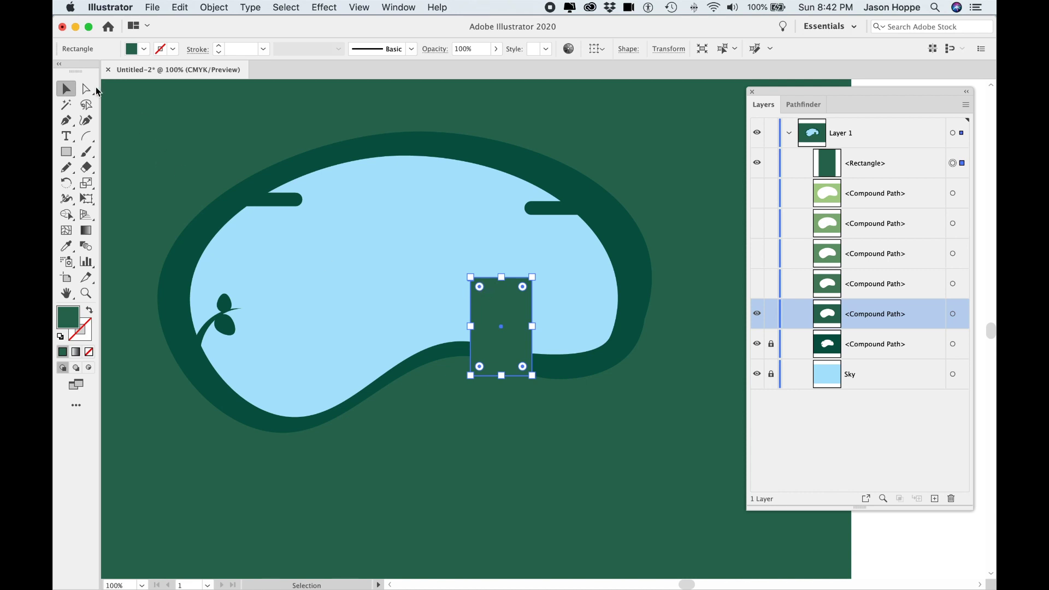
Turn the upright rectangle's two upper corners into a pointed roof by rounding them fully and converting them to chamfer corners
{"action": "left_click", "coordinate": [86, 88]}
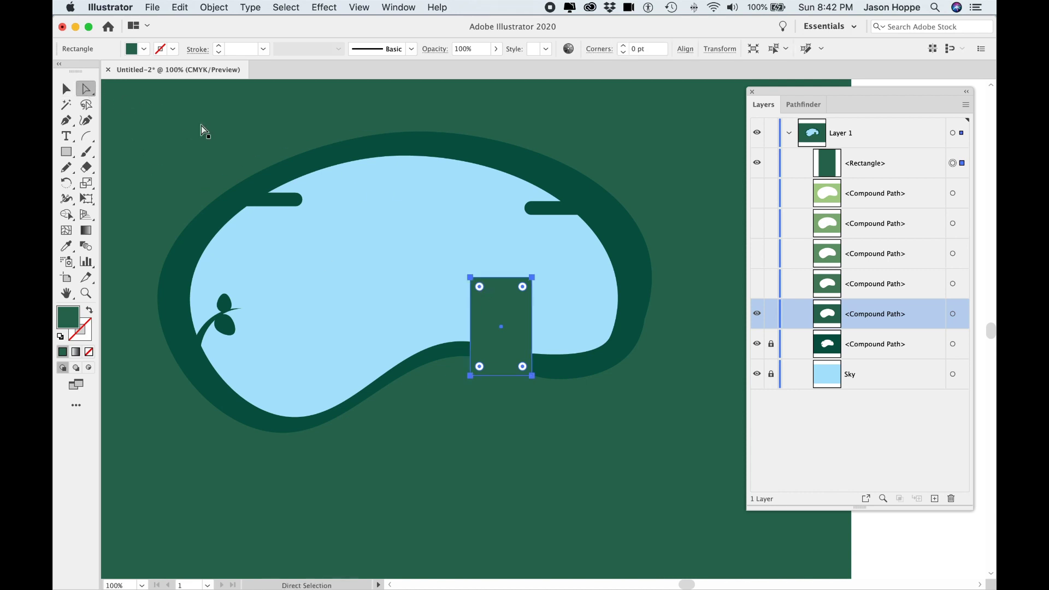
{"action": "left_click", "coordinate": [425, 236]}
{"action": "left_click", "coordinate": [519, 303]}
{"action": "left_click_drag", "start_coordinate": [447, 271], "coordinate": [550, 311]}
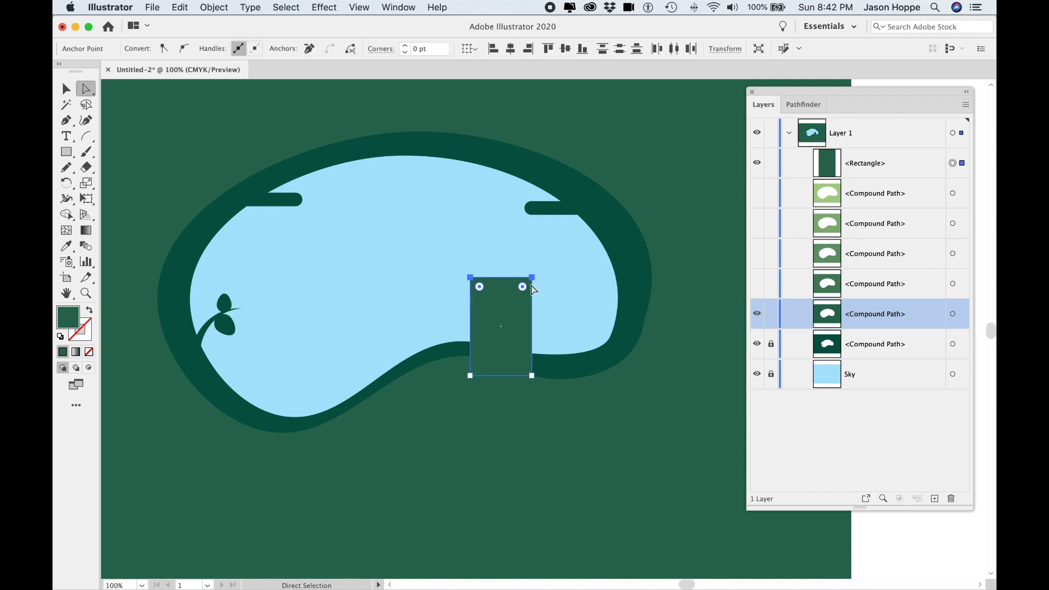
{"action": "left_click_drag", "start_coordinate": [524, 286], "coordinate": [501, 315]}
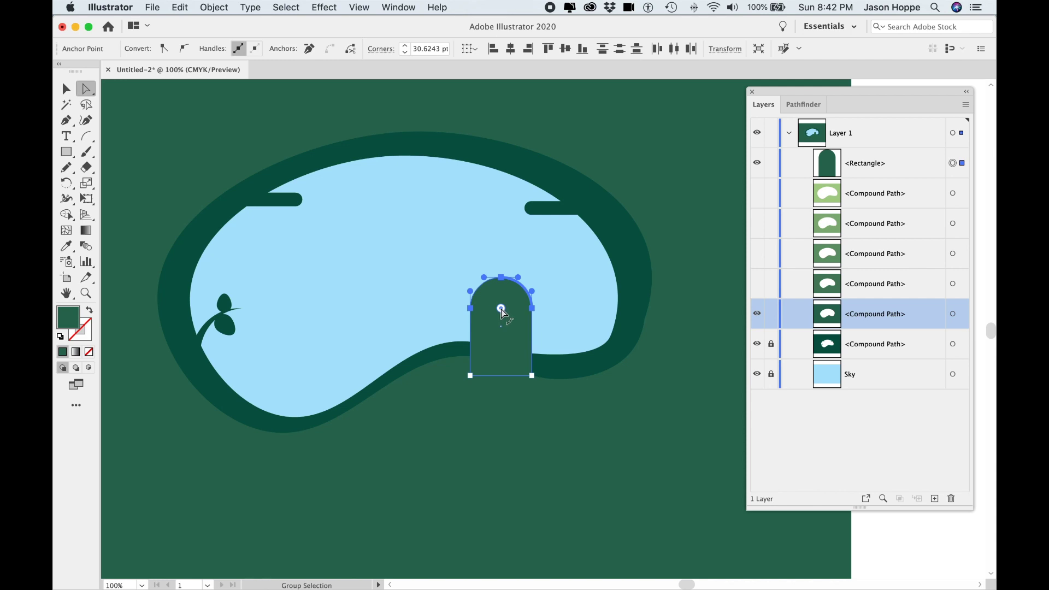
{"action": "left_click", "coordinate": [501, 309], "text": "alt"}
{"action": "left_click", "coordinate": [502, 309], "text": "alt"}
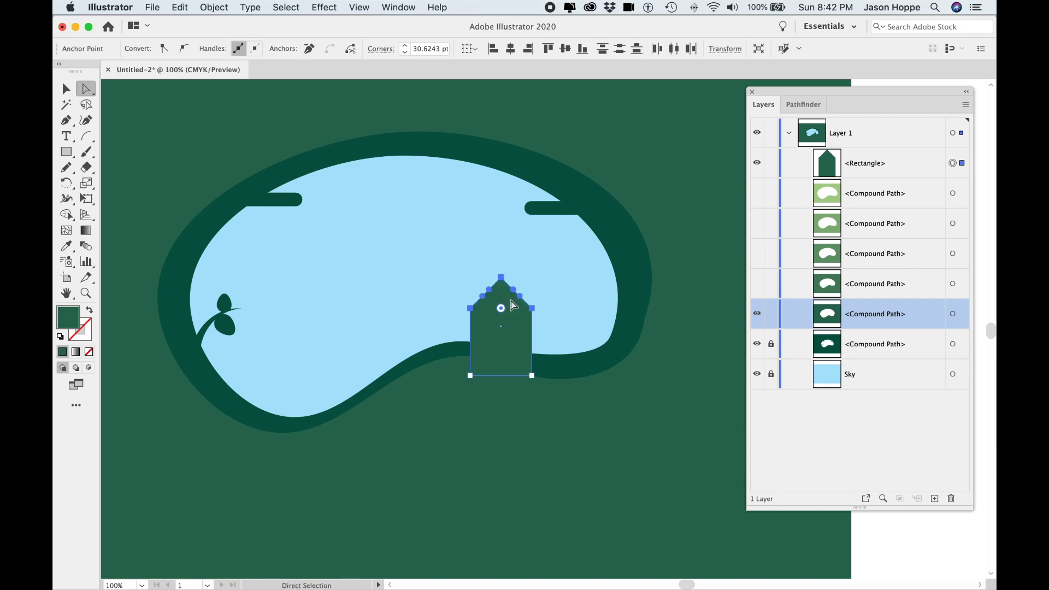
Stretch the house shape taller from its roof peak and reposition it slightly over the cutout's lower edge
{"action": "left_click", "coordinate": [66, 89]}
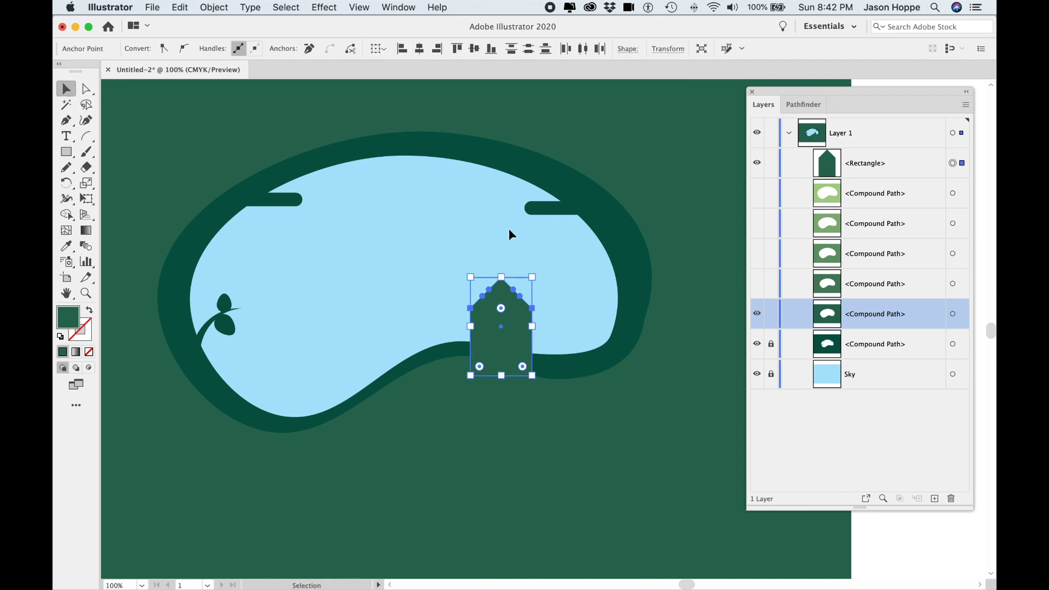
{"action": "left_click", "coordinate": [568, 295]}
{"action": "left_click", "coordinate": [505, 333]}
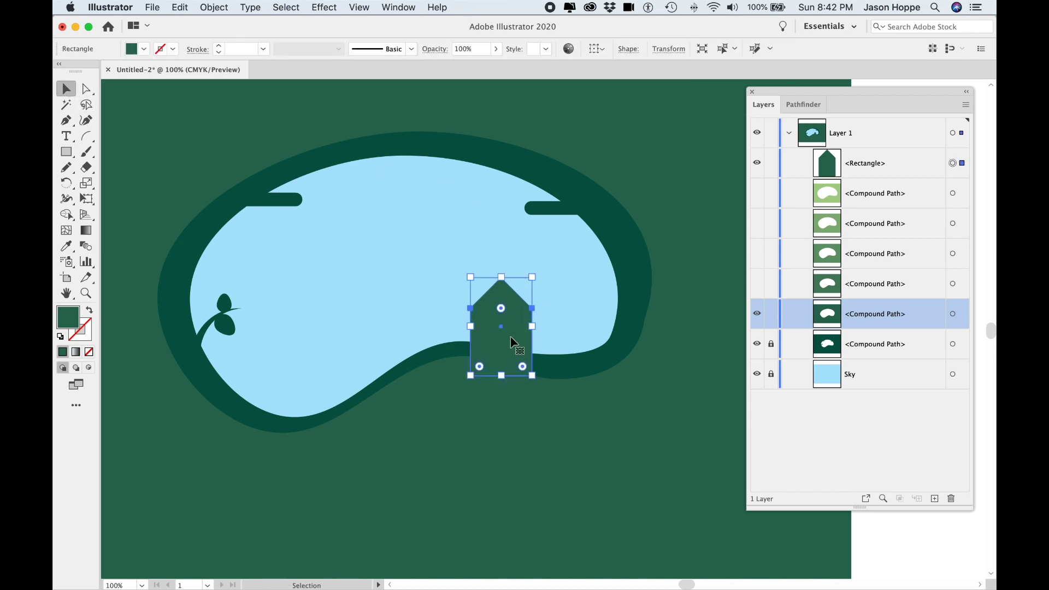
{"action": "left_click_drag", "start_coordinate": [514, 341], "coordinate": [513, 338]}
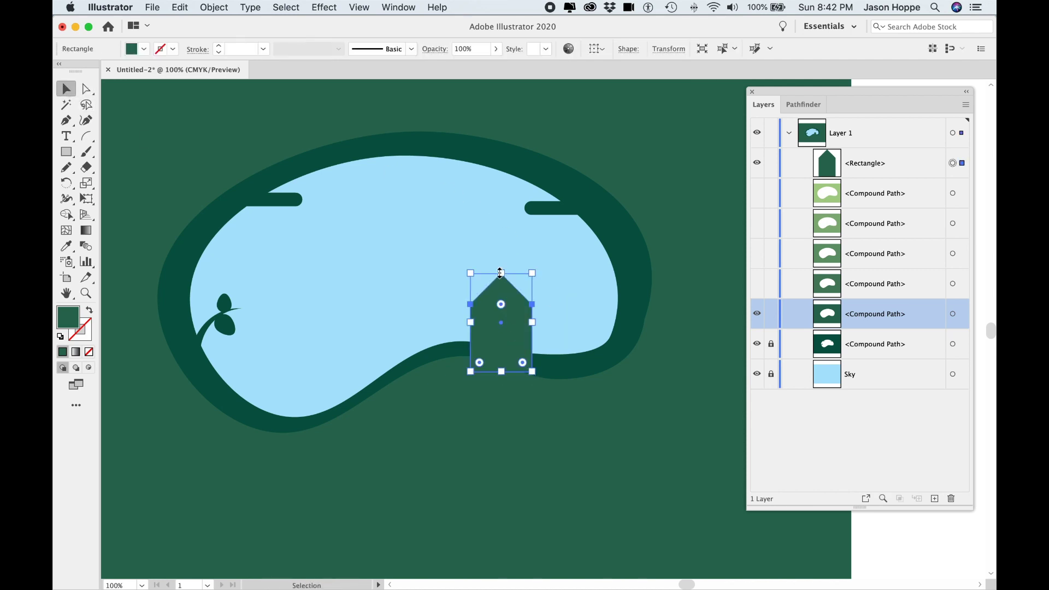
{"action": "left_click_drag", "start_coordinate": [500, 274], "coordinate": [500, 257]}
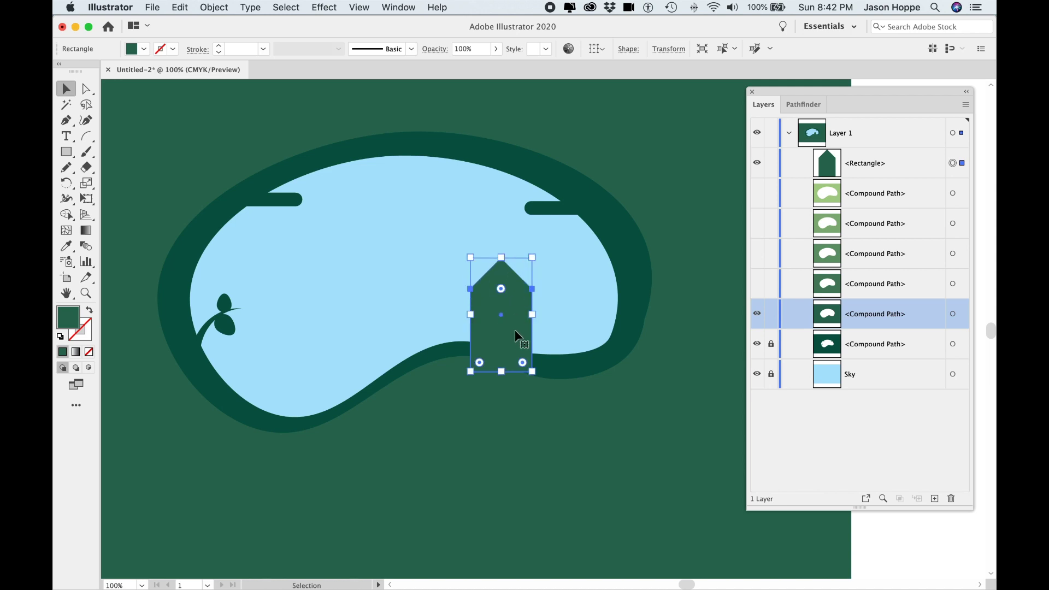
{"action": "left_click_drag", "start_coordinate": [531, 315], "coordinate": [509, 325]}
{"action": "left_click", "coordinate": [624, 405]}
{"action": "left_click", "coordinate": [518, 331]}
{"action": "left_click", "coordinate": [404, 273]}
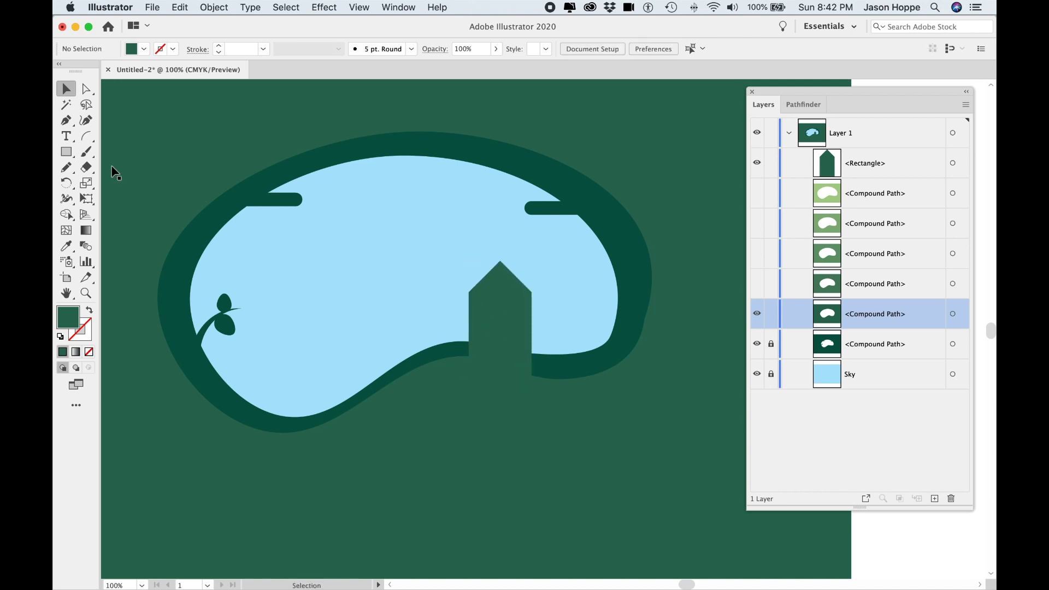
Draw a small upright window rectangle in the house's upper left part and subtract it from the house with Minus Front
{"action": "left_click", "coordinate": [66, 151]}
{"action": "left_click_drag", "start_coordinate": [479, 300], "coordinate": [495, 323]}
{"action": "left_click", "coordinate": [66, 90]}
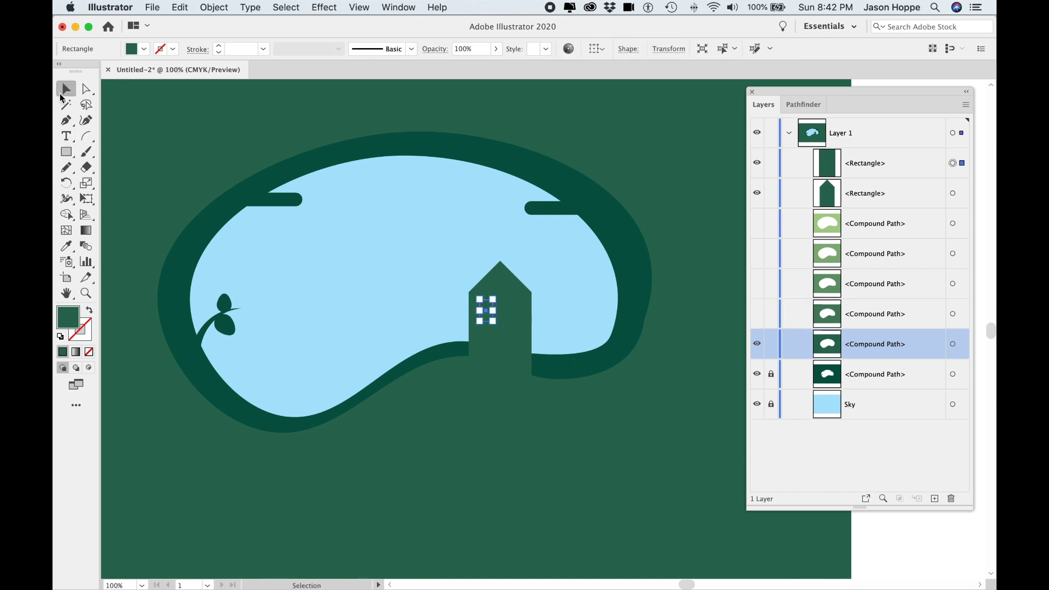
{"action": "left_click", "coordinate": [514, 298], "text": "shift"}
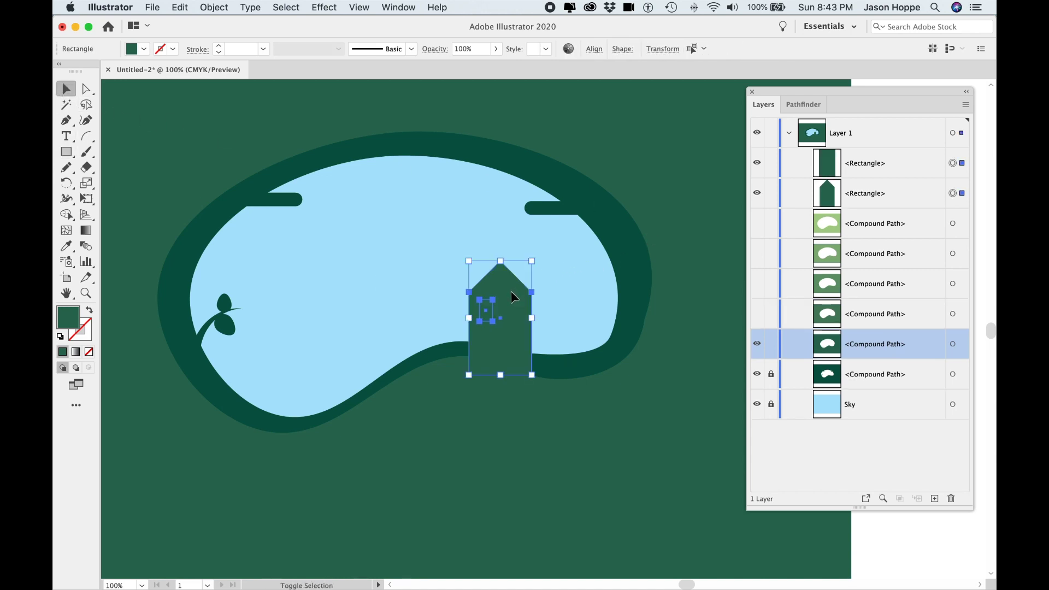
{"action": "left_click", "coordinate": [807, 105]}
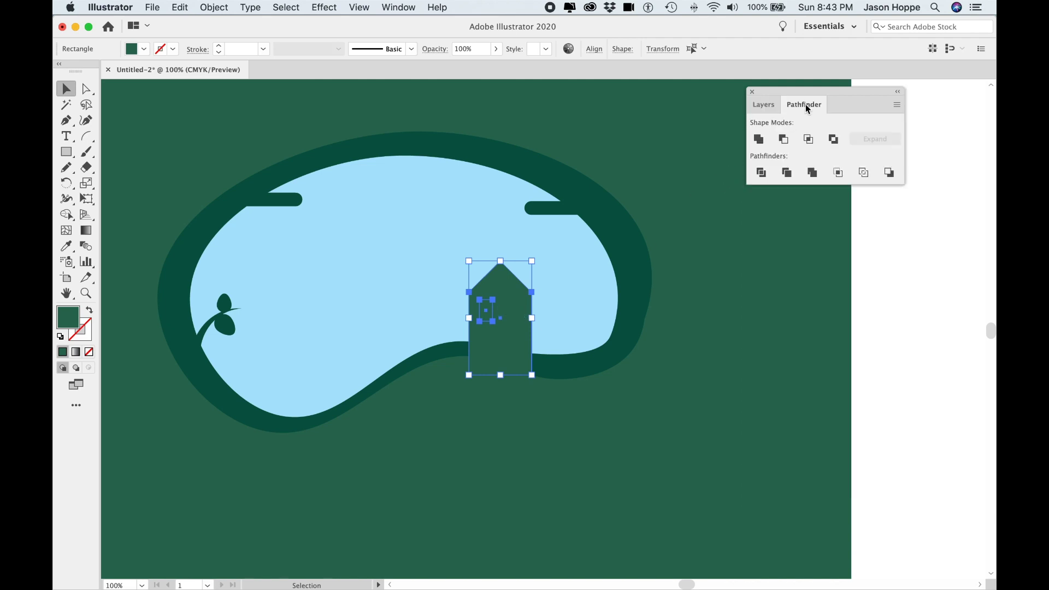
{"action": "left_click", "coordinate": [784, 141]}
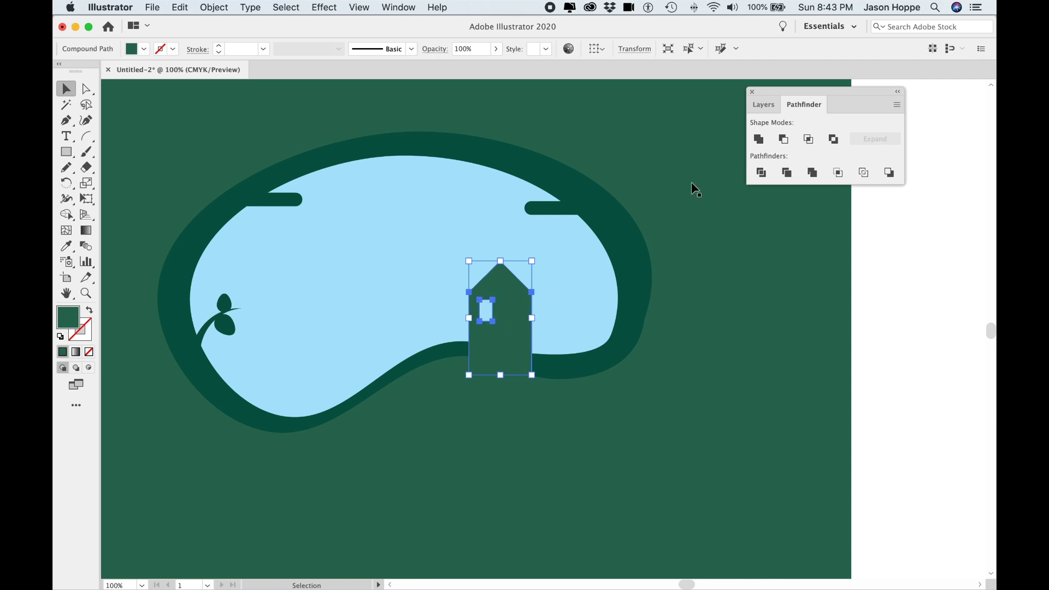
Move the house directly above the second green compound path in the stacking order and unite the two
{"action": "left_click", "coordinate": [763, 105]}
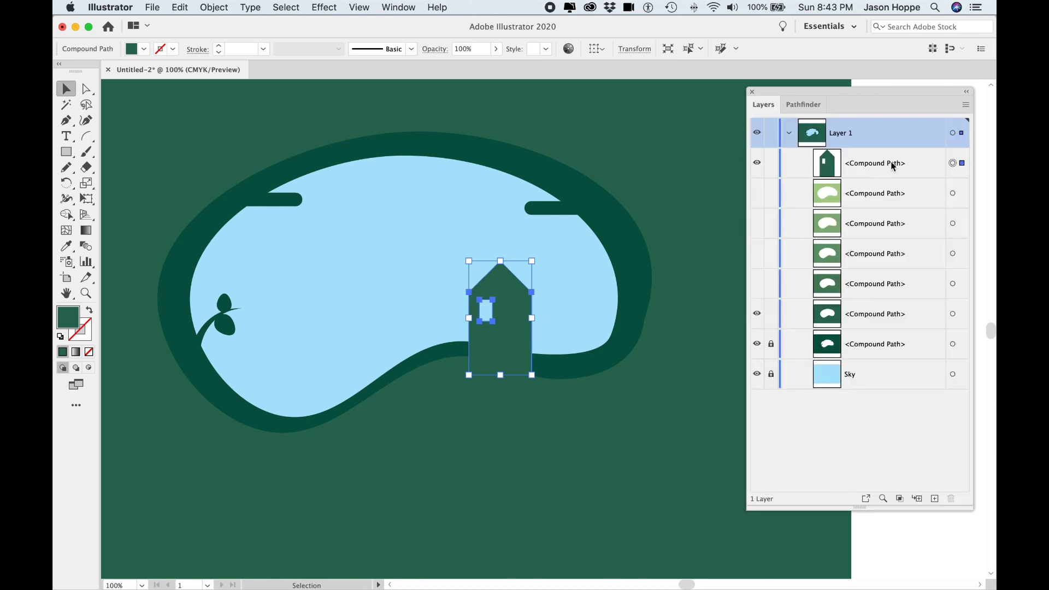
{"action": "left_click_drag", "start_coordinate": [892, 166], "coordinate": [895, 296]}
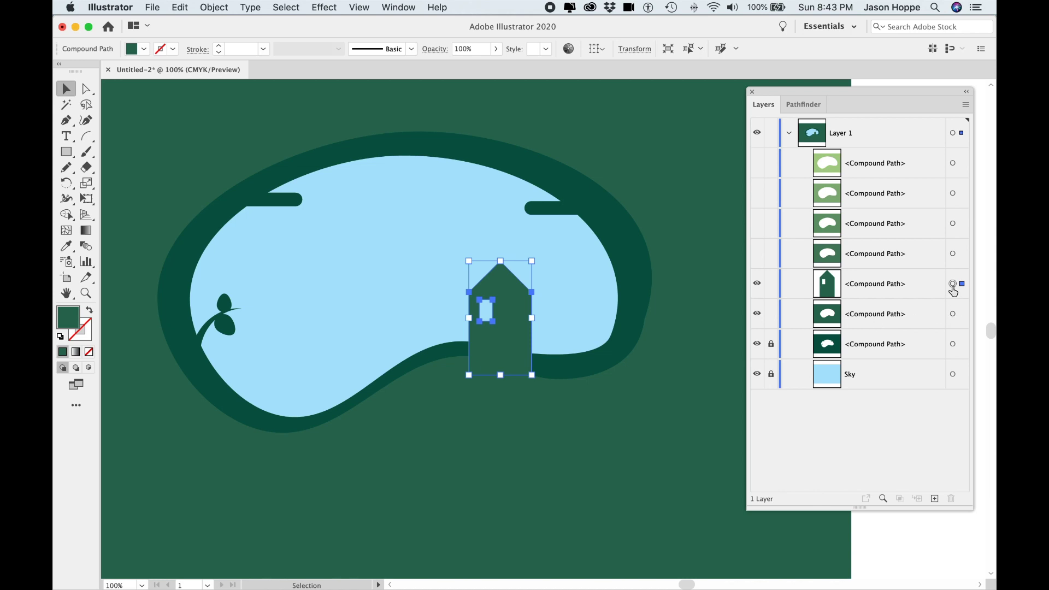
{"action": "left_click", "coordinate": [953, 314], "text": "shift"}
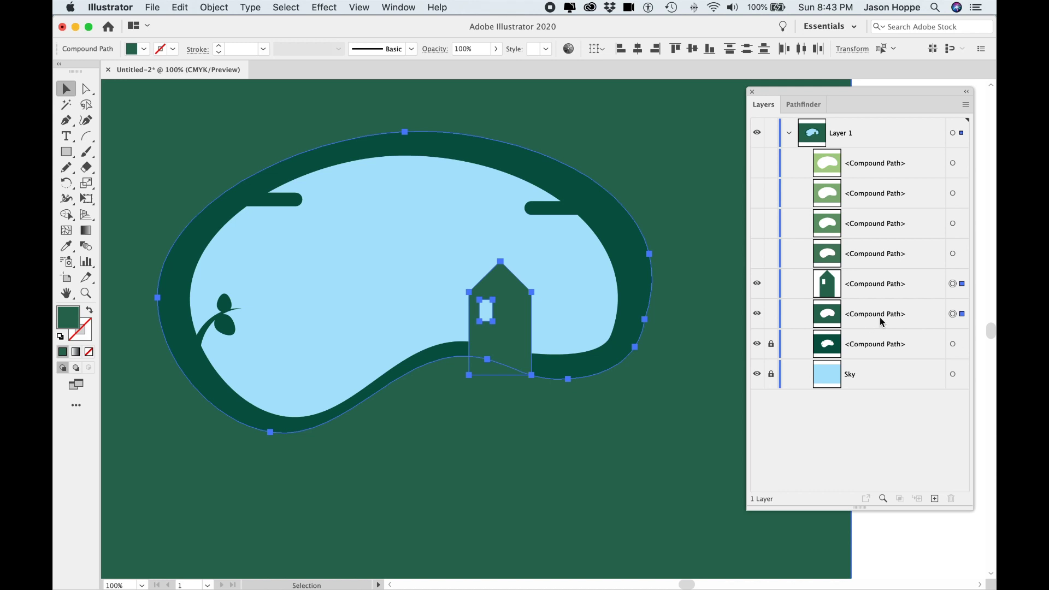
{"action": "left_click", "coordinate": [800, 106]}
{"action": "left_click", "coordinate": [759, 141]}
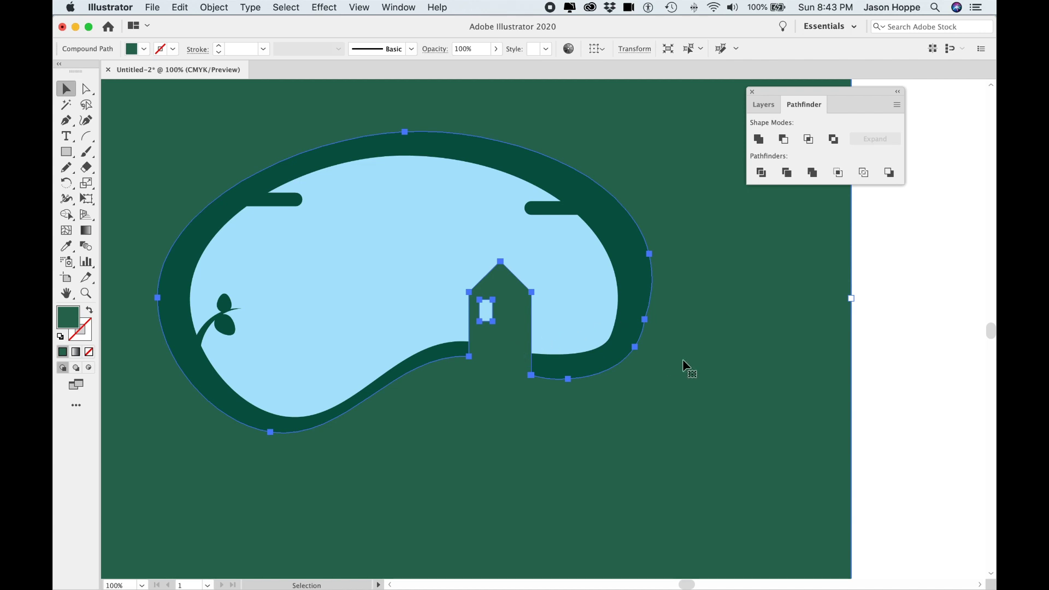
Lock the second green compound path with the house and show the next lighter green compound path above it
{"action": "left_click", "coordinate": [764, 106]}
{"action": "left_click", "coordinate": [771, 284]}
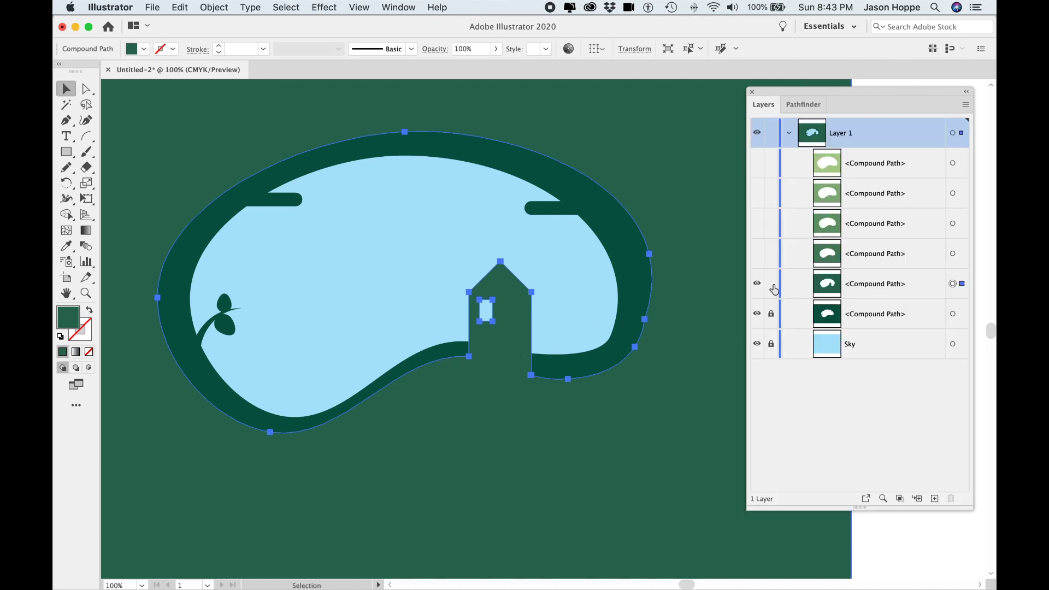
{"action": "left_click", "coordinate": [903, 263]}
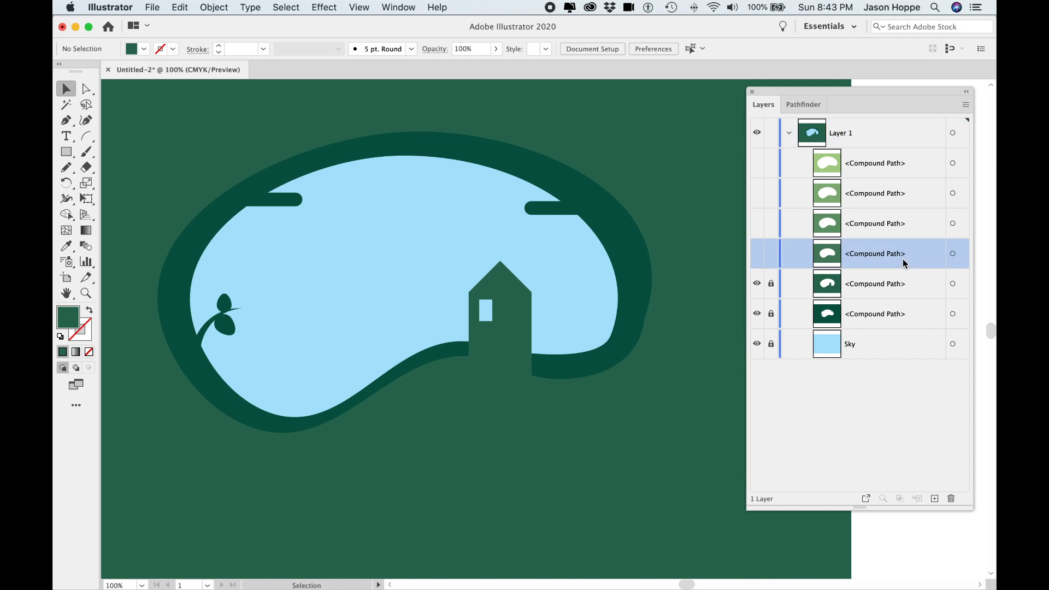
{"action": "left_click", "coordinate": [757, 254]}
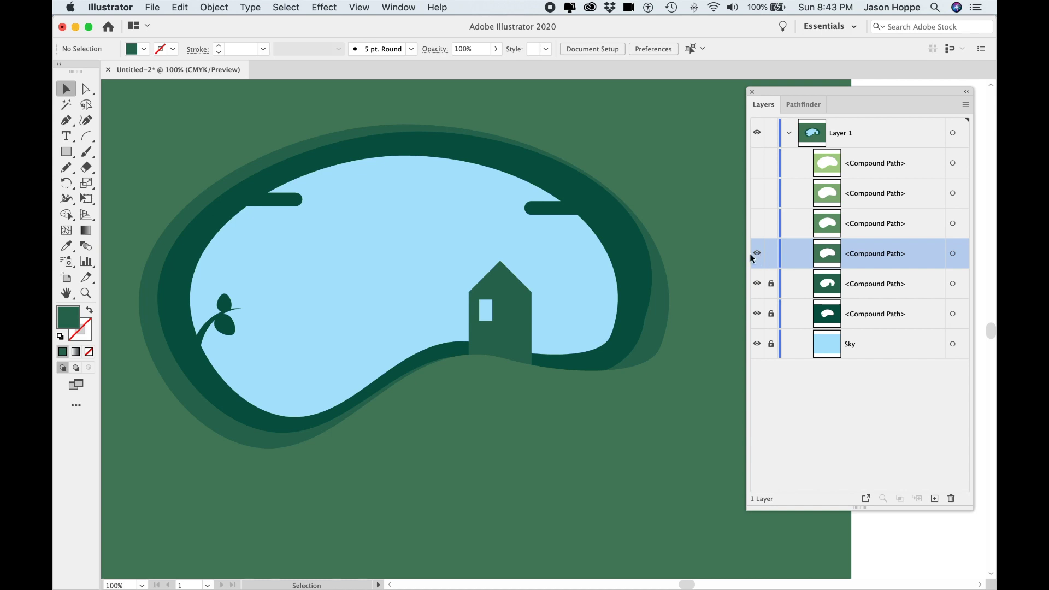
Reshape the third green layer's cutout with the Curvature tool, pushing its upper-right, lower-left and lower-right curves outward
{"action": "left_click", "coordinate": [87, 120]}
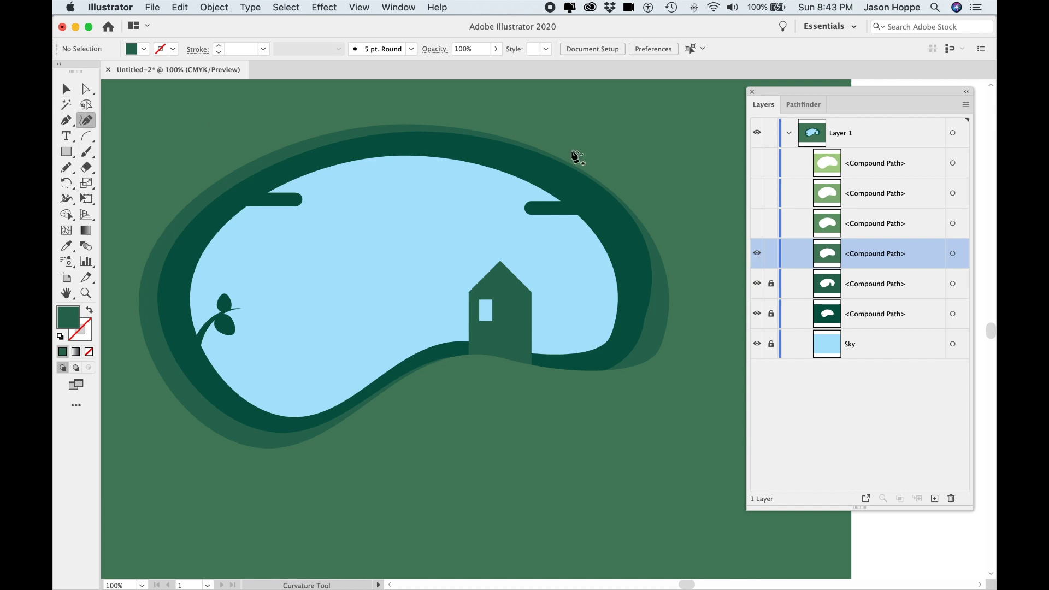
{"action": "left_click", "coordinate": [952, 254]}
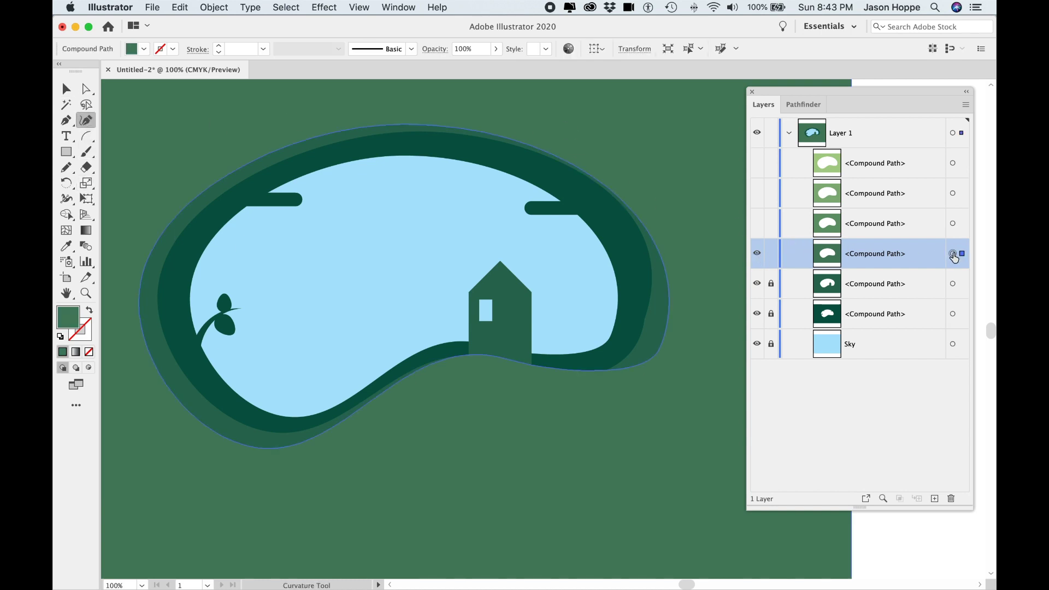
{"action": "left_click_drag", "start_coordinate": [518, 144], "coordinate": [540, 138]}
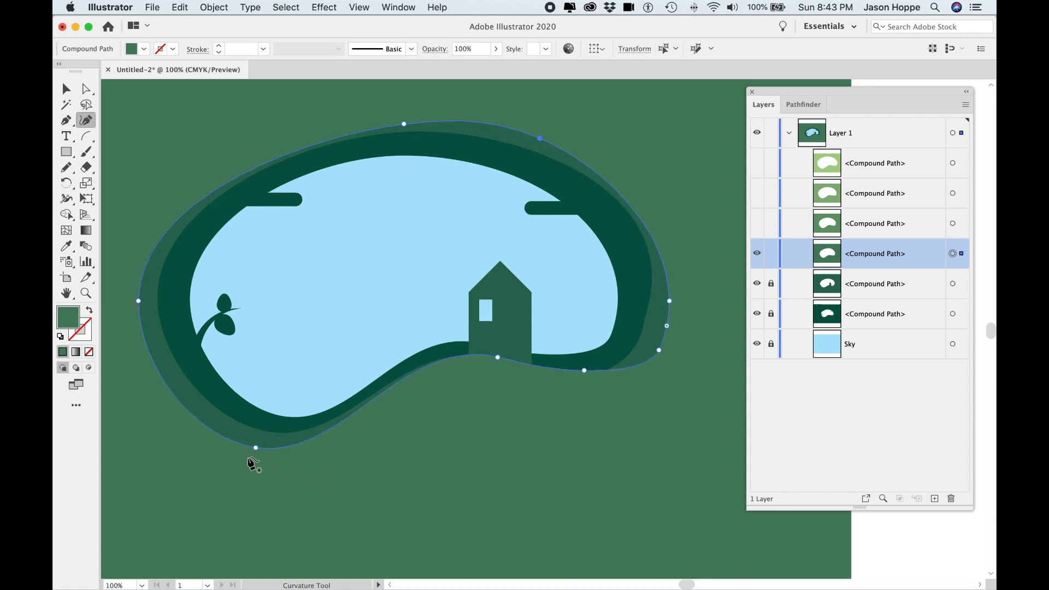
{"action": "left_click_drag", "start_coordinate": [256, 448], "coordinate": [251, 459]}
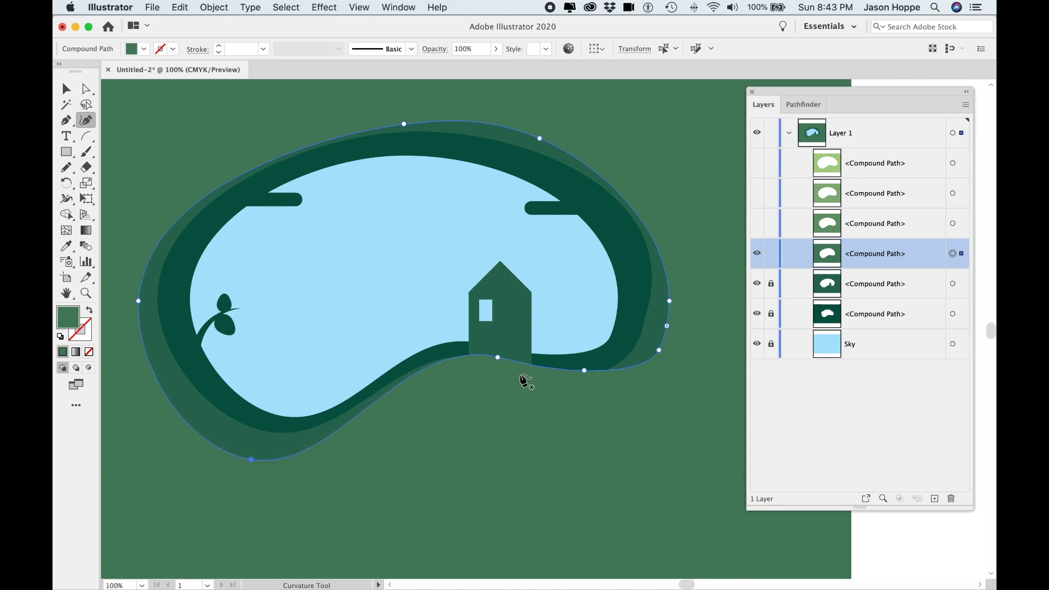
{"action": "left_click_drag", "start_coordinate": [583, 370], "coordinate": [583, 381]}
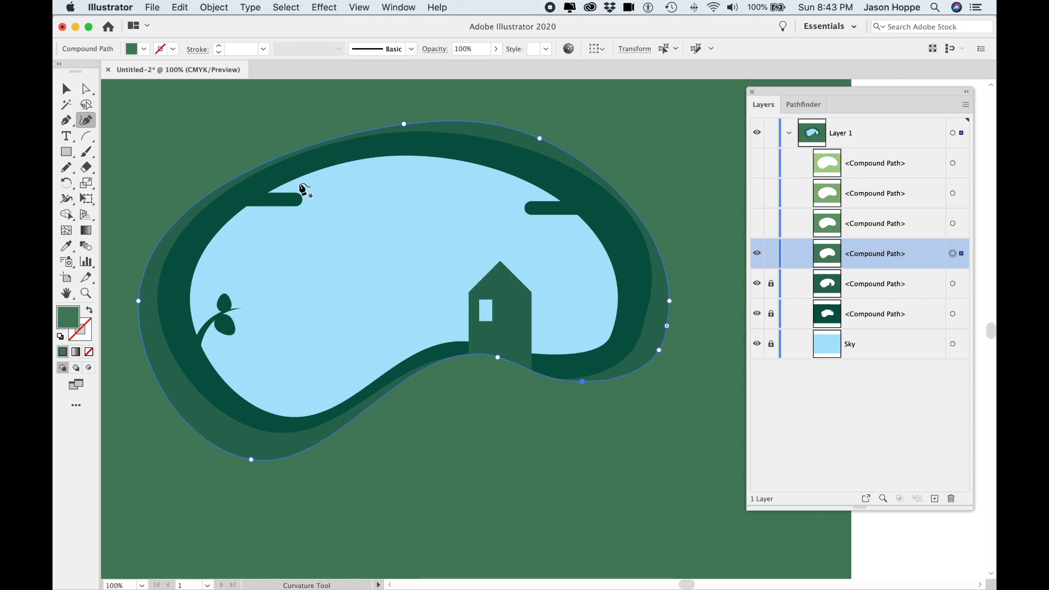
Draw a small circle in the third layer's green on the cutout's upper-right edge and duplicate it into a cluster of five overlapping circles
{"action": "left_click", "coordinate": [71, 153]}
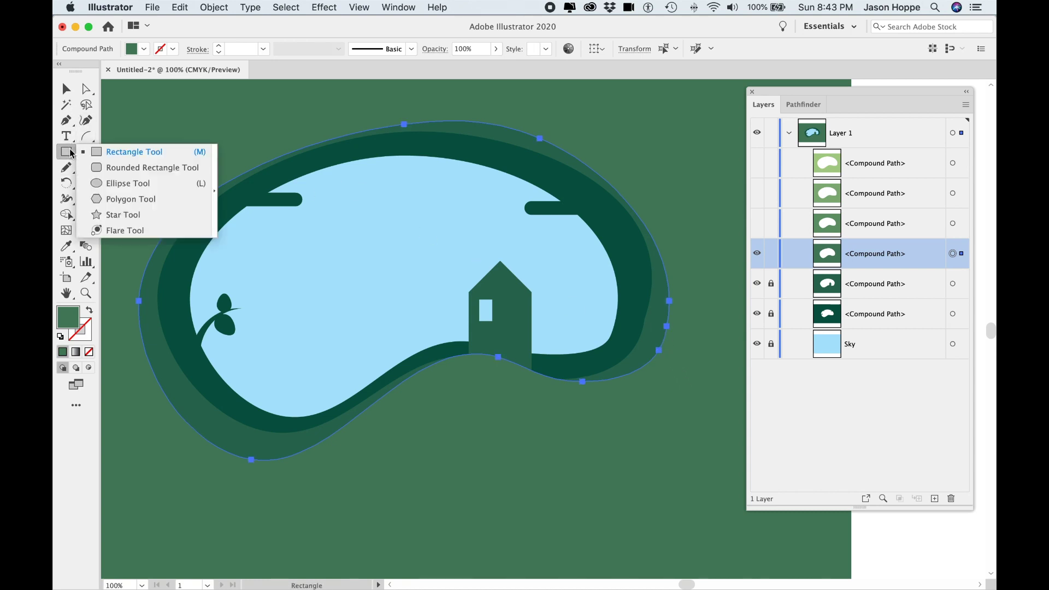
{"action": "left_click", "coordinate": [114, 183]}
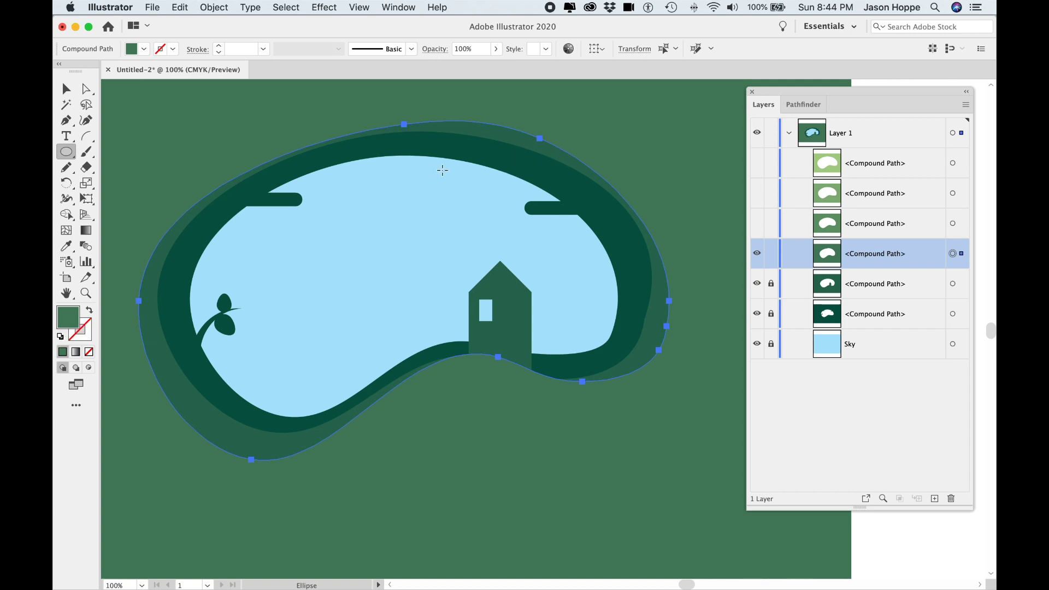
{"action": "mouse_move", "coordinate": [553, 154]}
{"action": "left_mouse_down"}
{"action": "mouse_move", "coordinate": [587, 186]}
{"action": "mouse_move", "coordinate": [581, 153]}
{"action": "left_mouse_up"}
{"action": "left_click", "coordinate": [66, 89]}
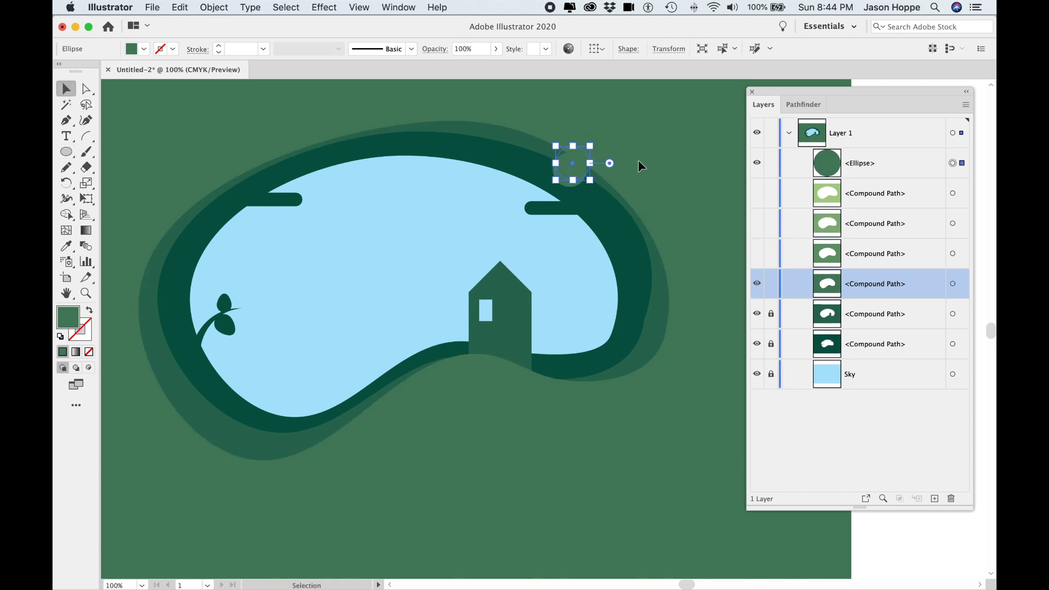
{"action": "left_click", "coordinate": [586, 173]}
{"action": "left_click", "coordinate": [574, 171]}
{"action": "left_click_drag", "start_coordinate": [570, 171], "coordinate": [556, 147]}
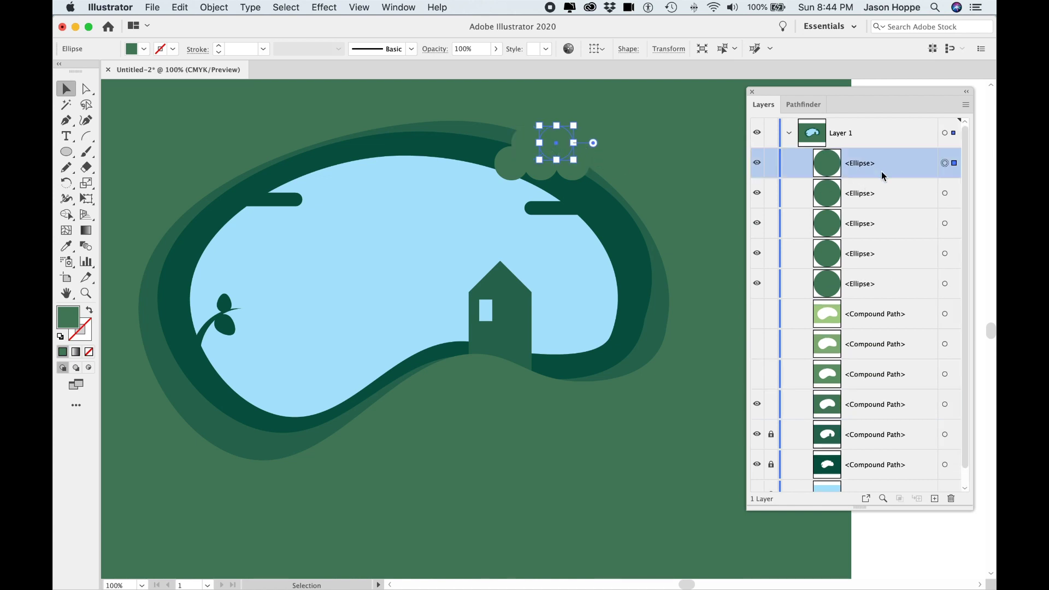
Move the five ellipses directly above the third green compound path in the stacking order
{"action": "left_click", "coordinate": [898, 286], "text": "shift"}
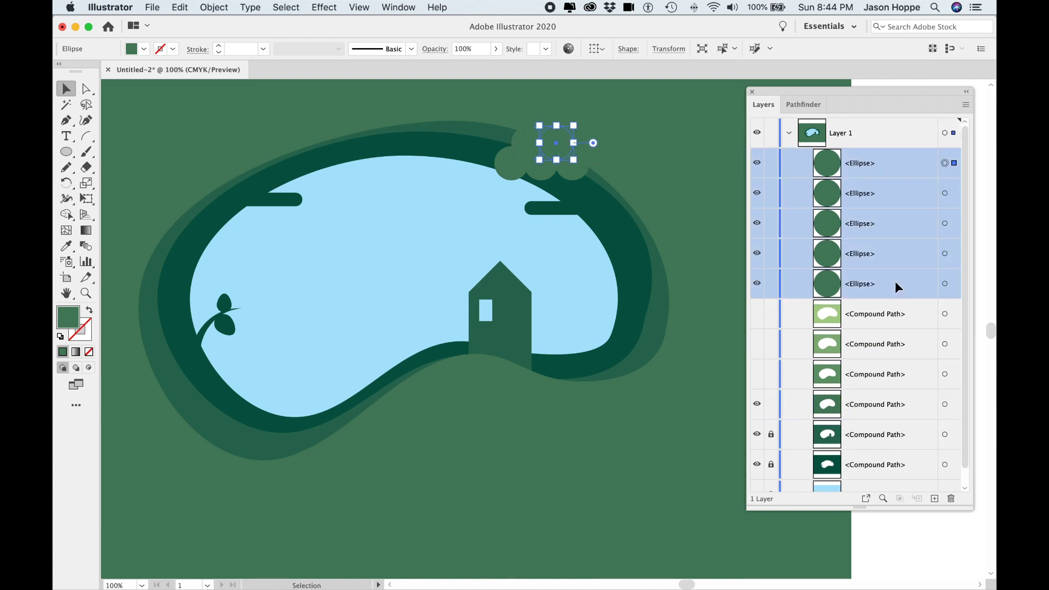
{"action": "scroll", "coordinate": [898, 286], "scroll_direction": "down", "scroll_amount": 1}
{"action": "left_click_drag", "start_coordinate": [897, 269], "coordinate": [899, 365]}
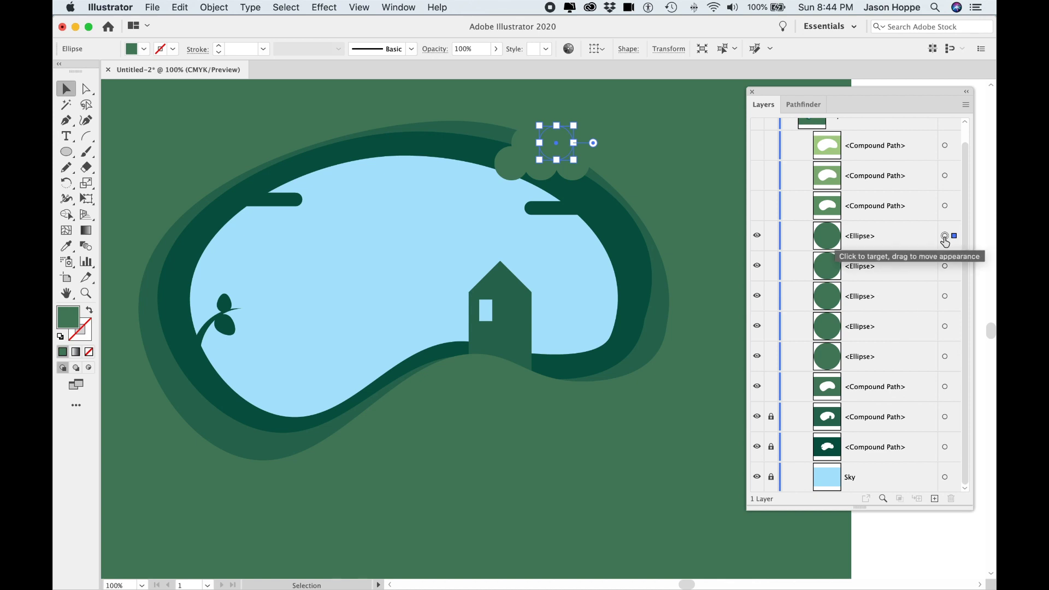
Unite the five ellipses with the third green compound path
{"action": "left_click", "coordinate": [945, 266], "text": "shift"}
{"action": "left_click", "coordinate": [945, 296], "text": "shift"}
{"action": "left_click", "coordinate": [944, 326], "text": "shift"}
{"action": "left_click", "coordinate": [944, 356], "text": "shift"}
{"action": "left_click", "coordinate": [945, 387], "text": "shift"}
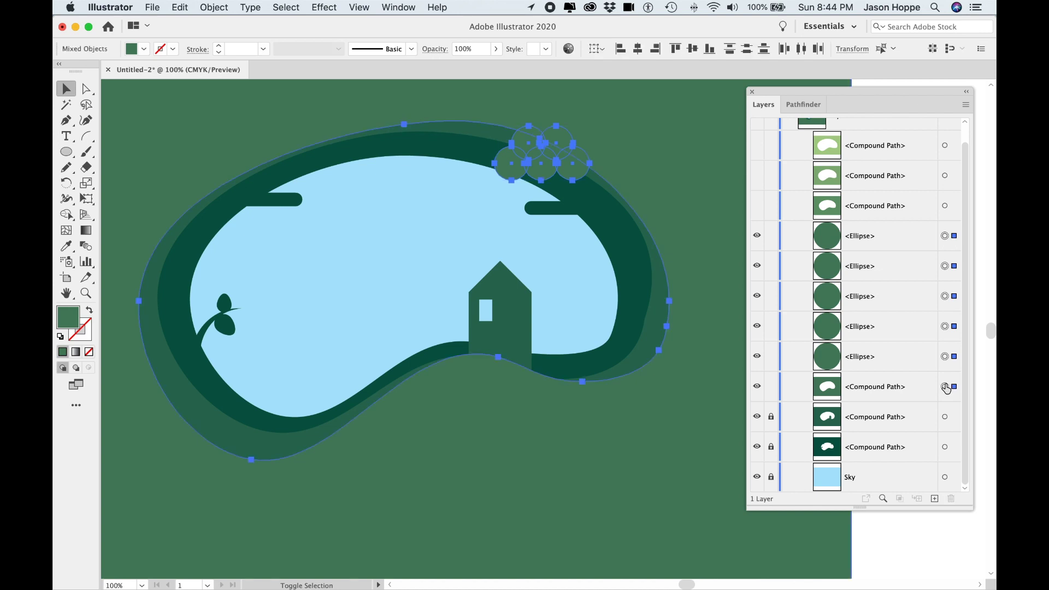
{"action": "left_click", "coordinate": [802, 105]}
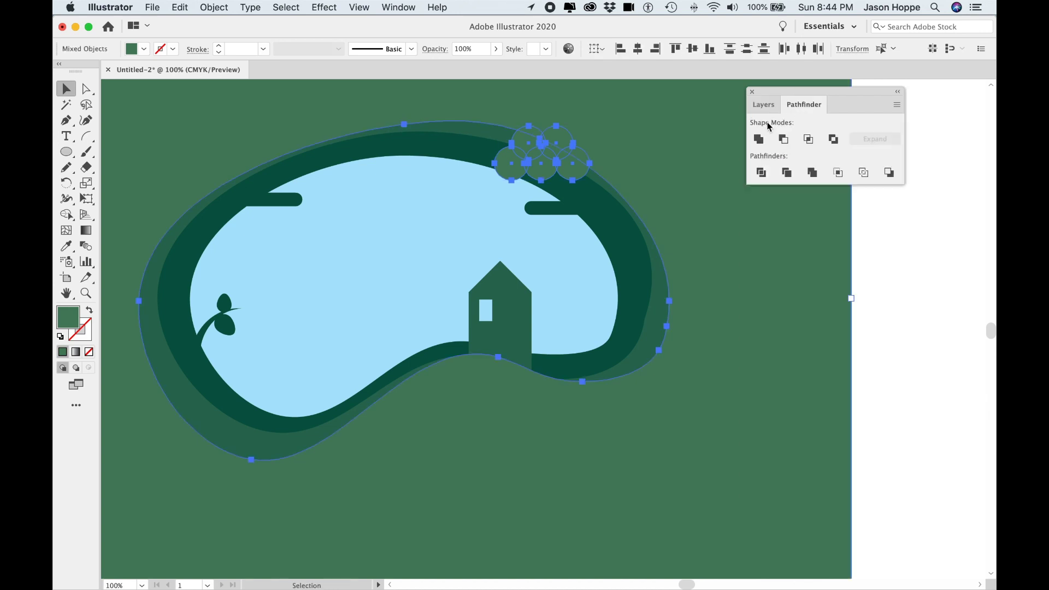
{"action": "left_click", "coordinate": [758, 140]}
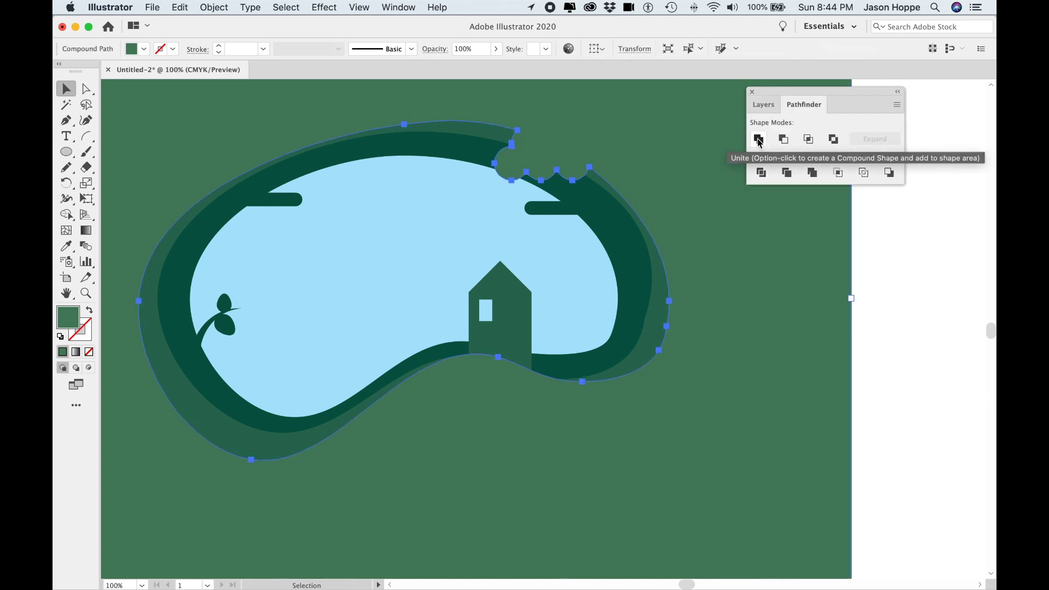
{"action": "left_click", "coordinate": [764, 104]}
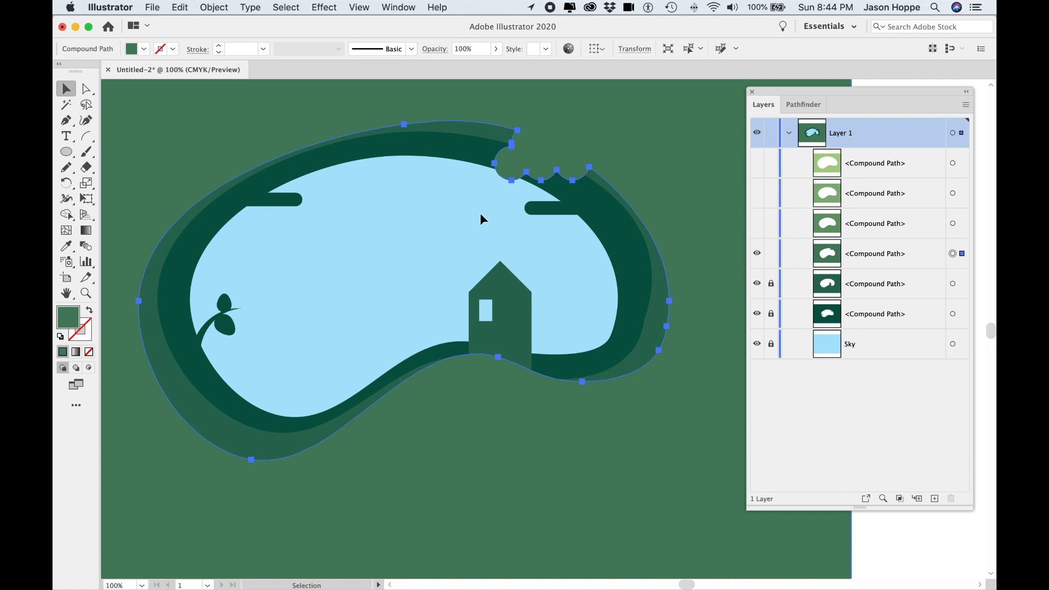
Pull the third green layer's cutout outward along its upper-left edge with the Curvature tool, and lock that compound path
{"action": "left_click", "coordinate": [427, 193]}
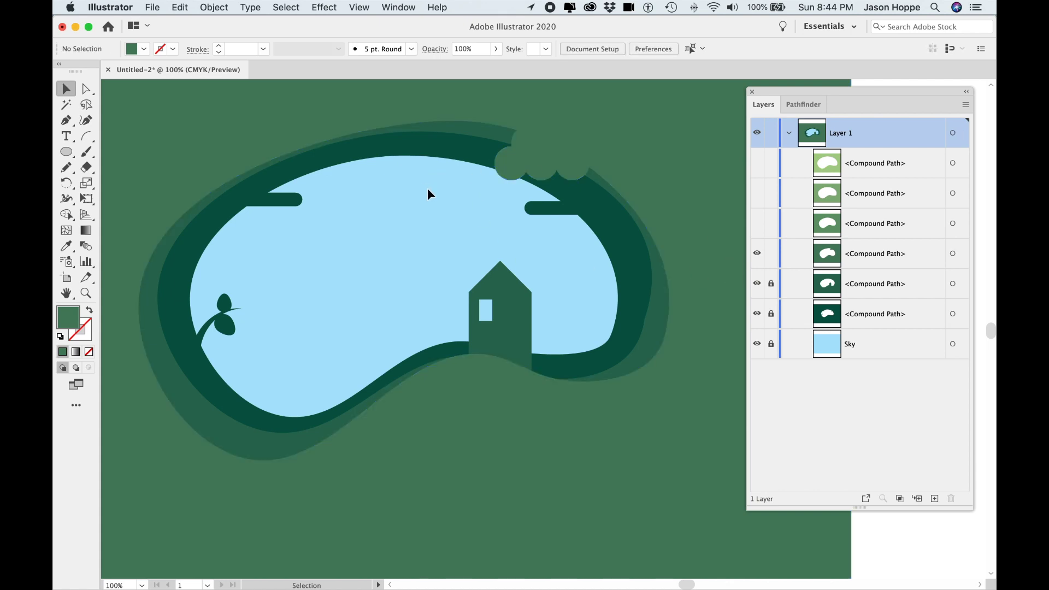
{"action": "left_click", "coordinate": [87, 123]}
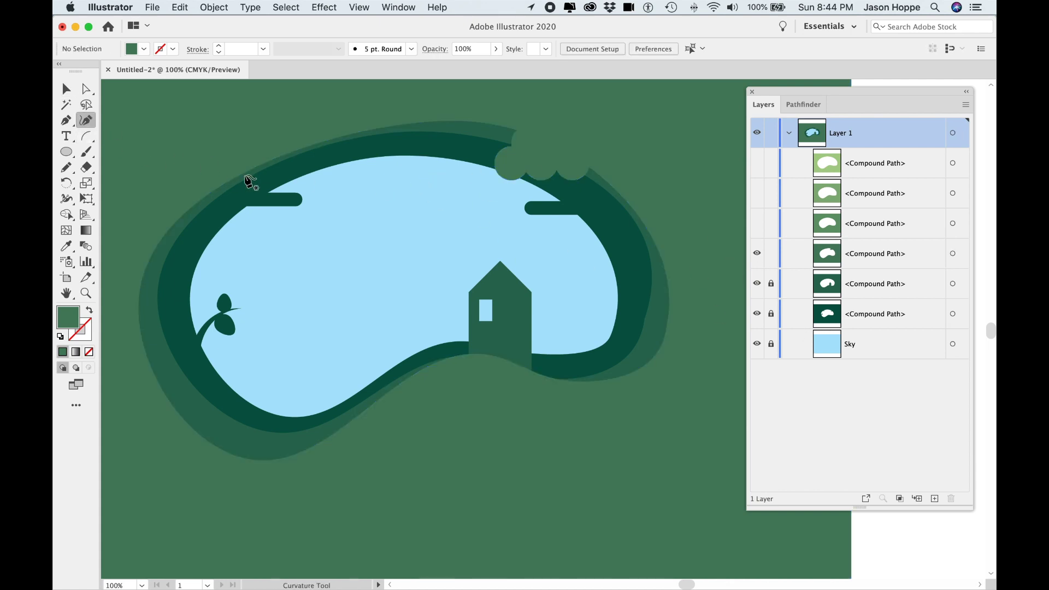
{"action": "left_click", "coordinate": [248, 172]}
{"action": "left_click_drag", "start_coordinate": [248, 171], "coordinate": [244, 168]}
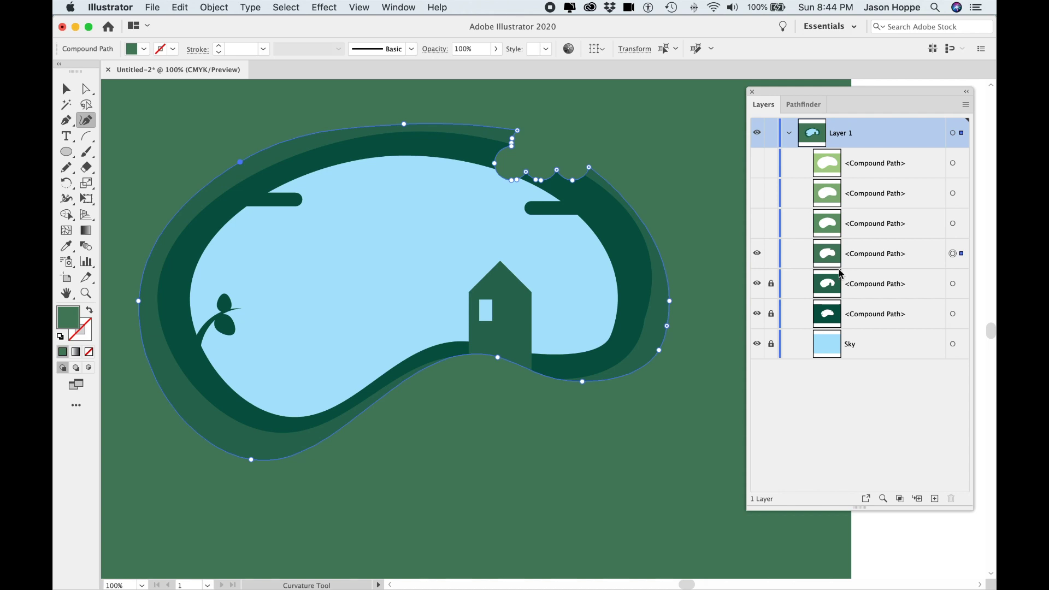
{"action": "left_click", "coordinate": [770, 253]}
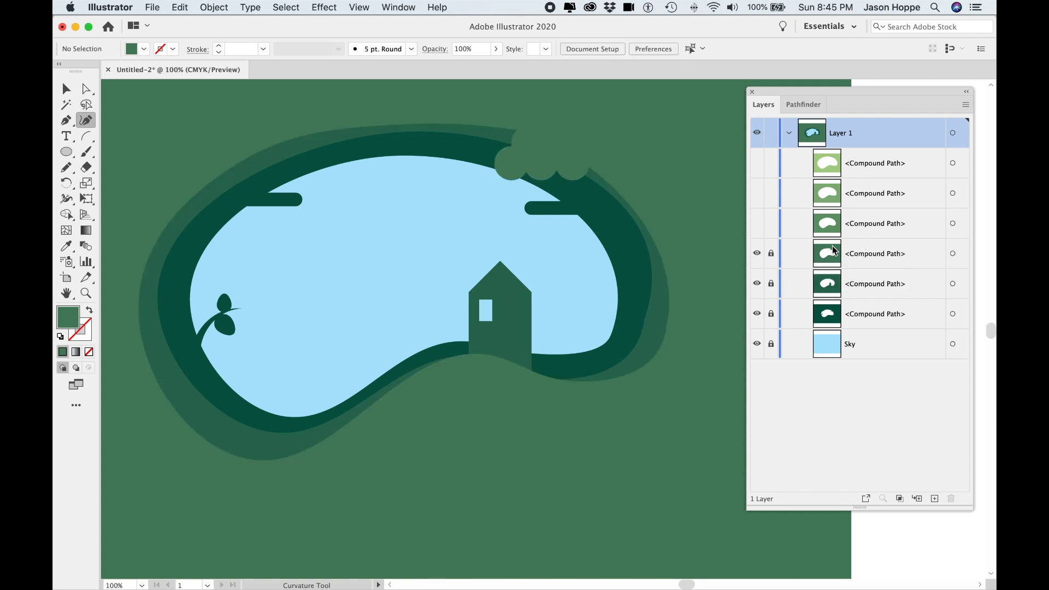
Show the fourth green compound path and push its cutout's upper-right curve outward with the Curvature tool
{"action": "left_click", "coordinate": [888, 231]}
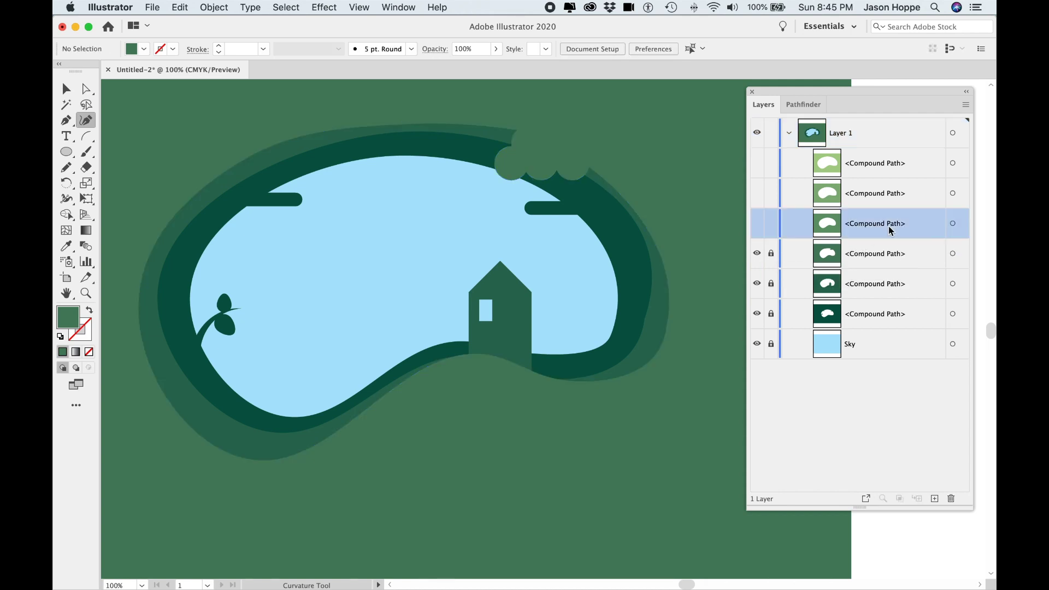
{"action": "left_click", "coordinate": [756, 223]}
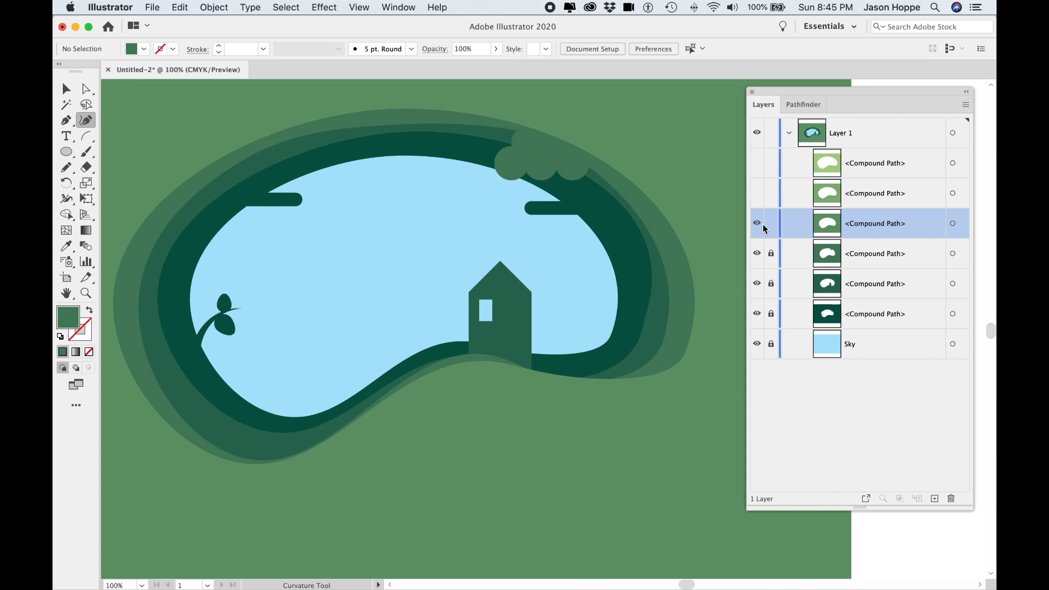
{"action": "left_click", "coordinate": [953, 224]}
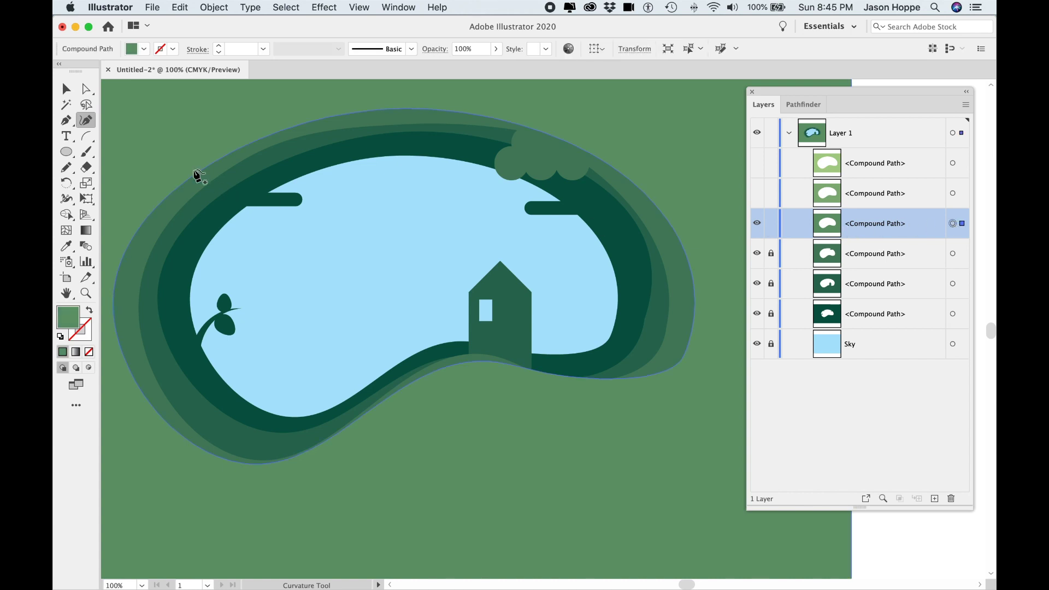
{"action": "left_click", "coordinate": [632, 181]}
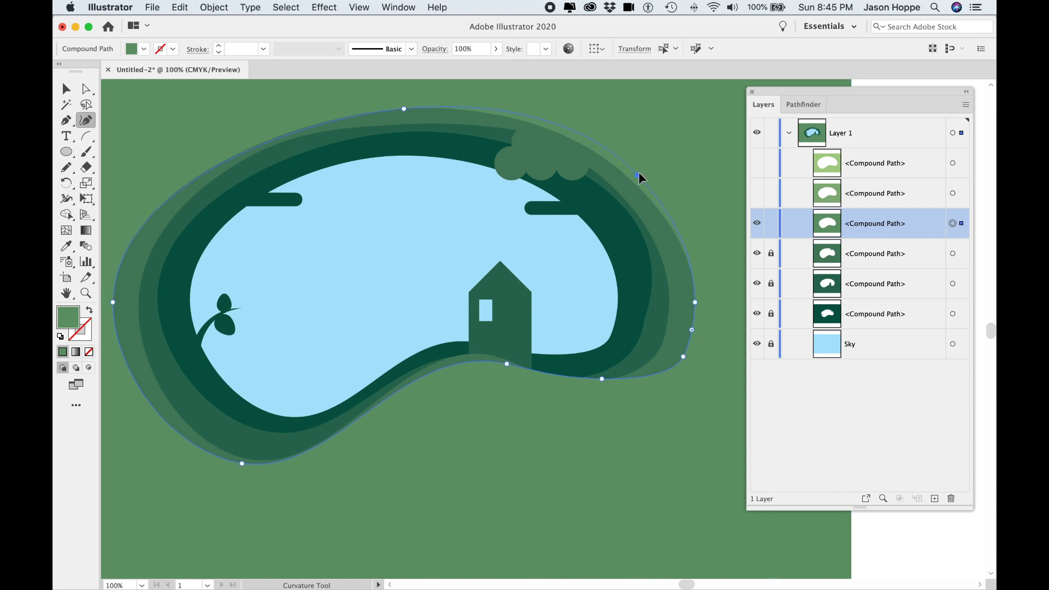
{"action": "left_click_drag", "start_coordinate": [645, 159], "coordinate": [647, 159]}
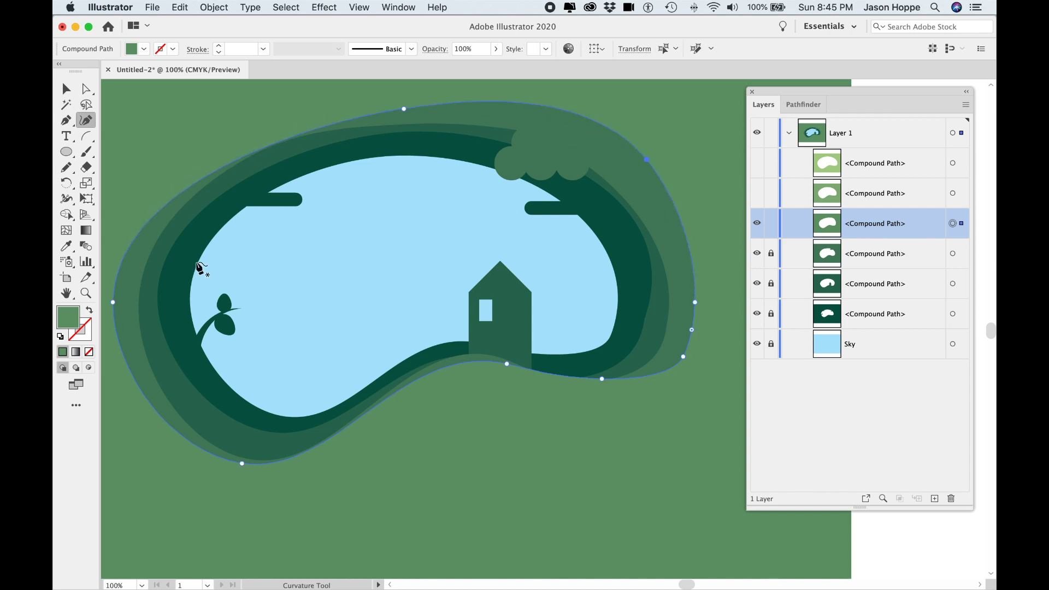
Shape the fourth cutout's upper-left and top edges into gentle waves by adding and moving curve points
{"action": "left_click_drag", "start_coordinate": [184, 189], "coordinate": [172, 172]}
{"action": "left_click", "coordinate": [255, 124]}
{"action": "left_click_drag", "start_coordinate": [257, 141], "coordinate": [256, 140]}
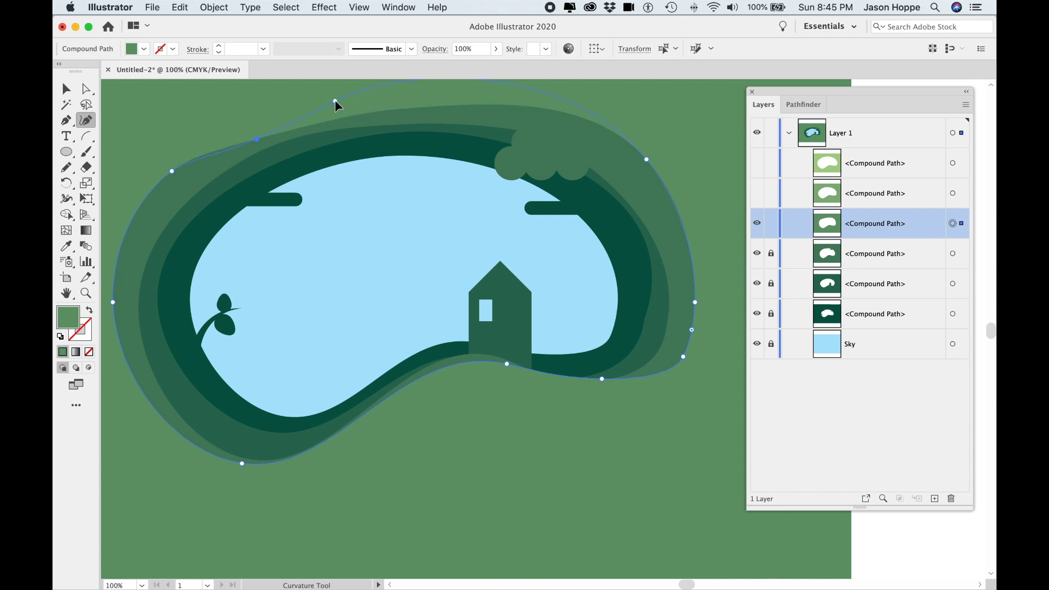
{"action": "scroll", "coordinate": [534, 241], "scroll_direction": "up", "scroll_amount": 5}
{"action": "scroll", "coordinate": [534, 241], "scroll_direction": "right", "scroll_amount": 2}
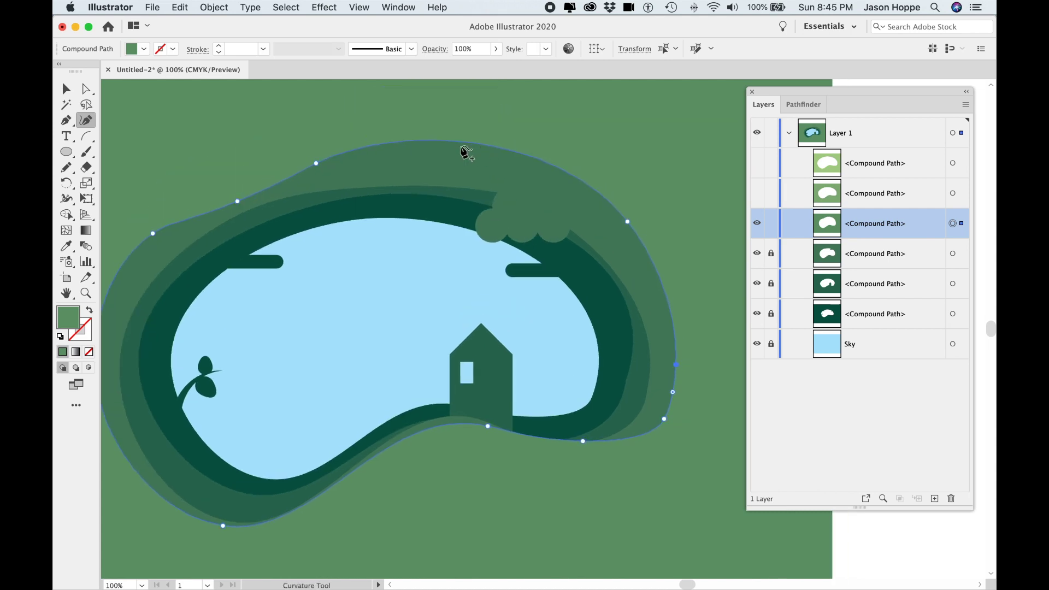
{"action": "left_click_drag", "start_coordinate": [458, 143], "coordinate": [451, 170]}
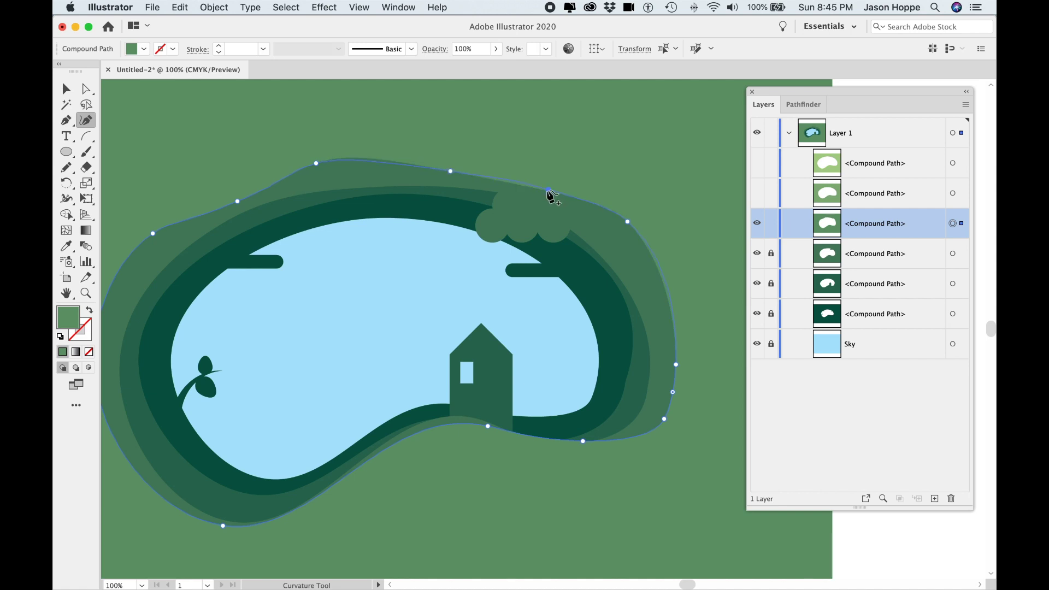
{"action": "left_click_drag", "start_coordinate": [547, 192], "coordinate": [554, 165]}
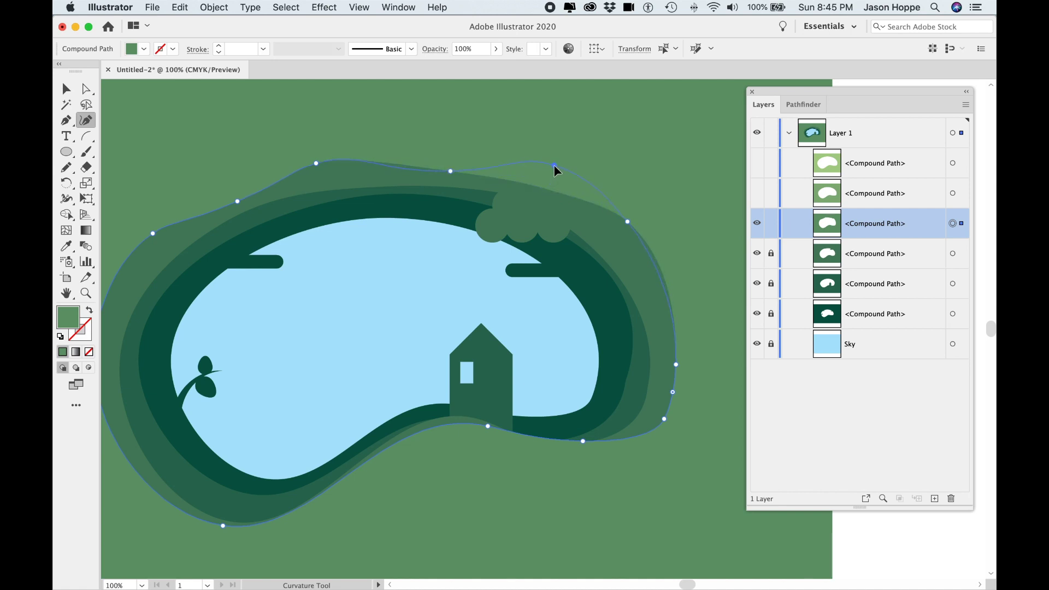
Reshape the fourth cutout's bottom edge, lowering it beneath the house and pushing the lower-left and lower-right curves outward
{"action": "left_click_drag", "start_coordinate": [506, 480], "coordinate": [503, 368]}
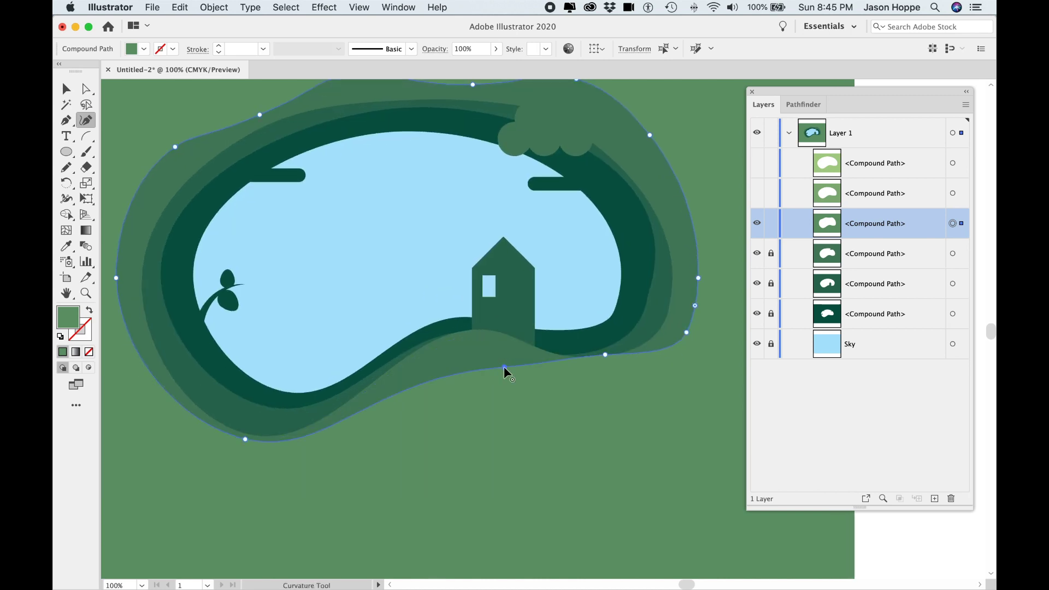
{"action": "left_click", "coordinate": [381, 402]}
{"action": "left_click_drag", "start_coordinate": [381, 401], "coordinate": [382, 428]}
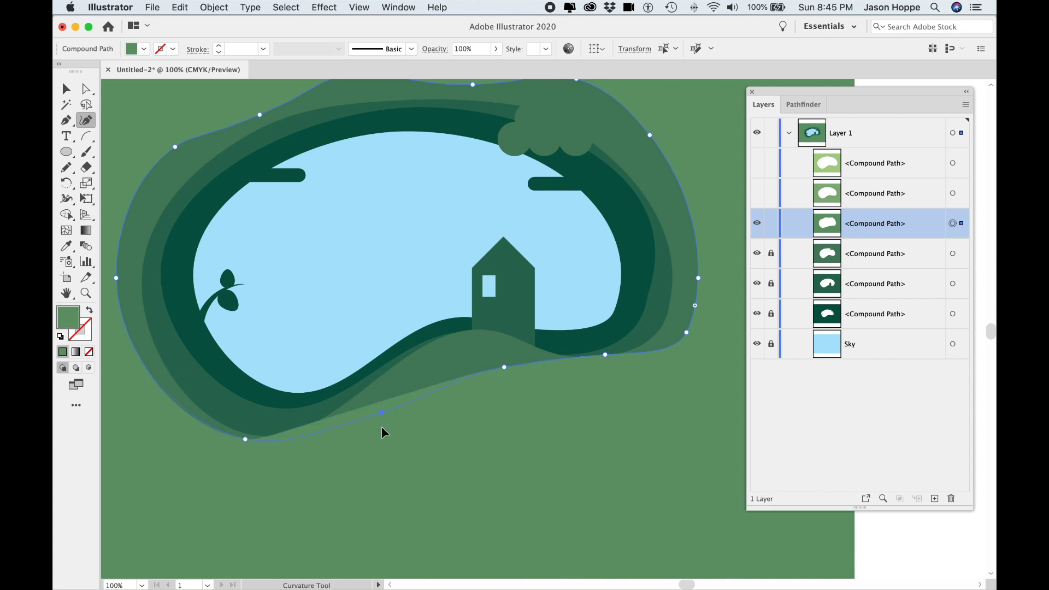
{"action": "left_click_drag", "start_coordinate": [246, 439], "coordinate": [229, 450]}
{"action": "left_click", "coordinate": [168, 392]}
{"action": "left_click_drag", "start_coordinate": [228, 449], "coordinate": [218, 455]}
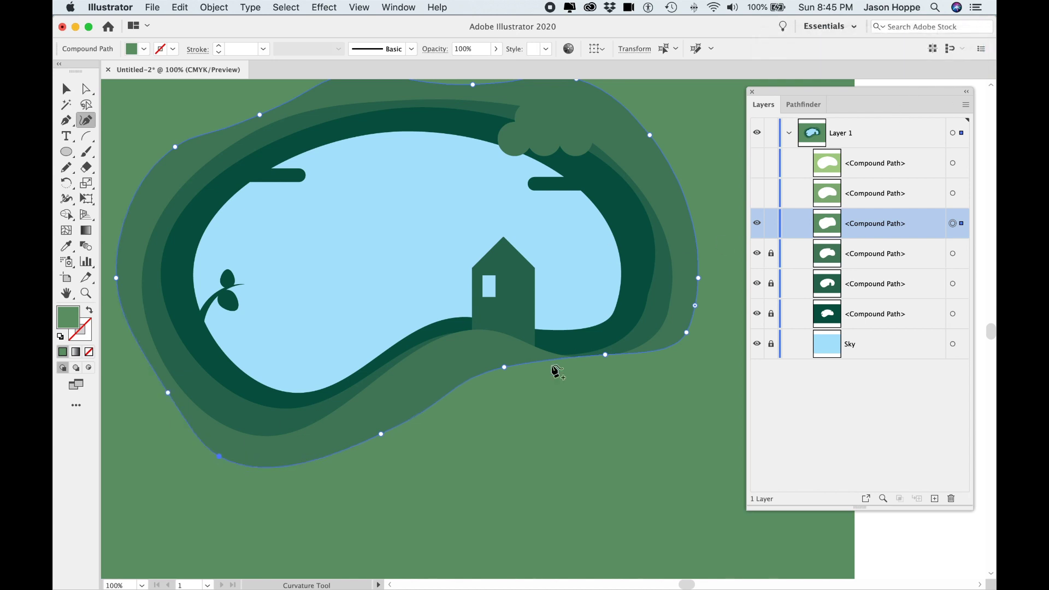
{"action": "left_click_drag", "start_coordinate": [438, 405], "coordinate": [431, 382]}
{"action": "left_click_drag", "start_coordinate": [604, 355], "coordinate": [606, 380]}
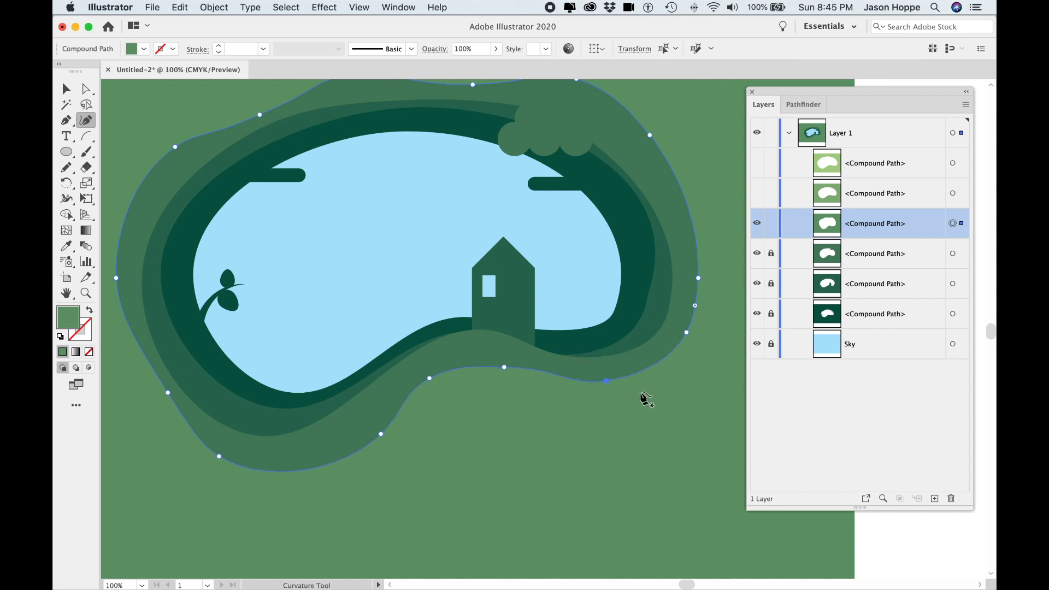
{"action": "scroll", "coordinate": [647, 399], "scroll_direction": "up", "scroll_amount": 2}
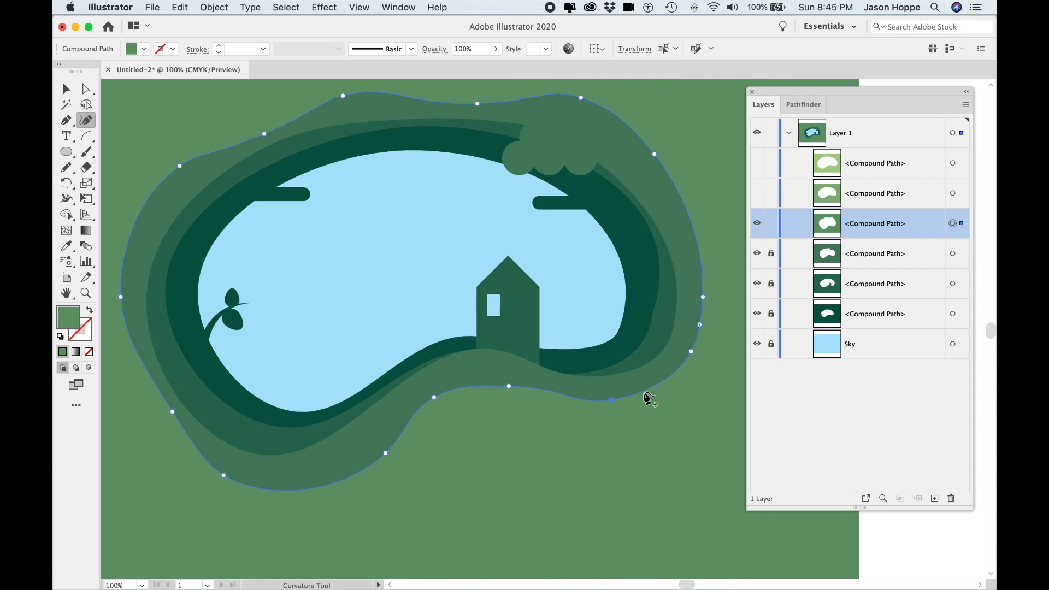
{"action": "scroll", "coordinate": [662, 387], "scroll_direction": "up", "scroll_amount": 1}
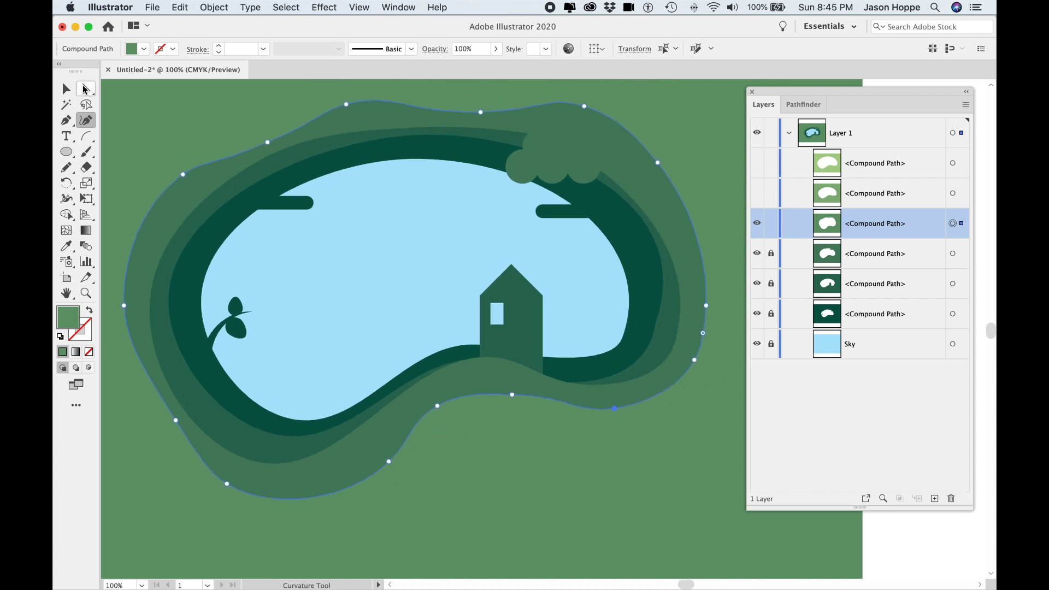
Draw a small arc across the fourth cutout's lower-left edge with no fill and a stroke in that layer's green
{"action": "left_click", "coordinate": [74, 92]}
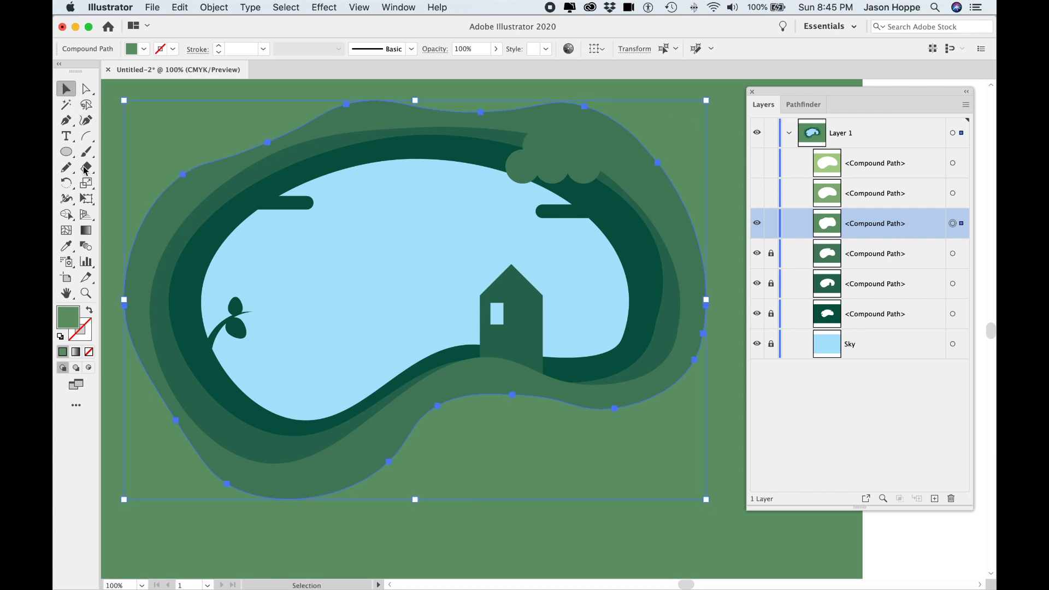
{"action": "left_click", "coordinate": [87, 138]}
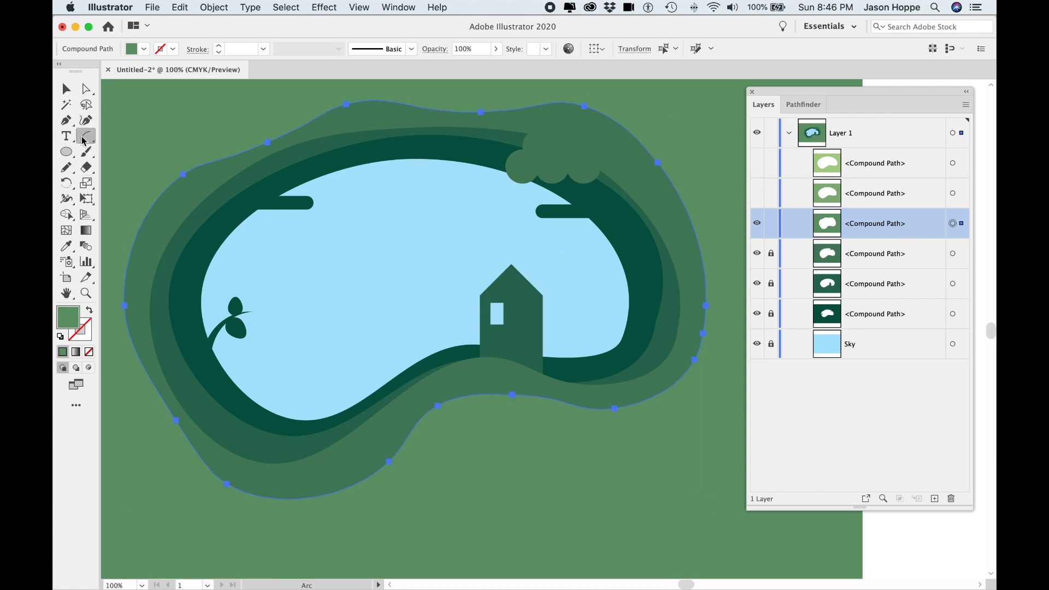
{"action": "left_click_drag", "start_coordinate": [181, 468], "coordinate": [242, 413]}
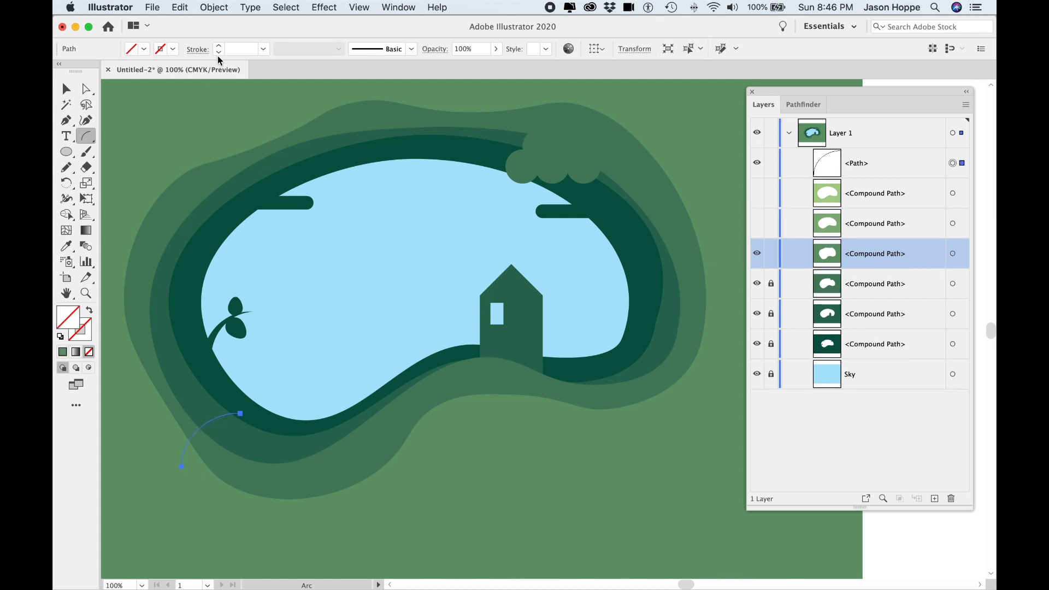
{"action": "left_click", "coordinate": [63, 353]}
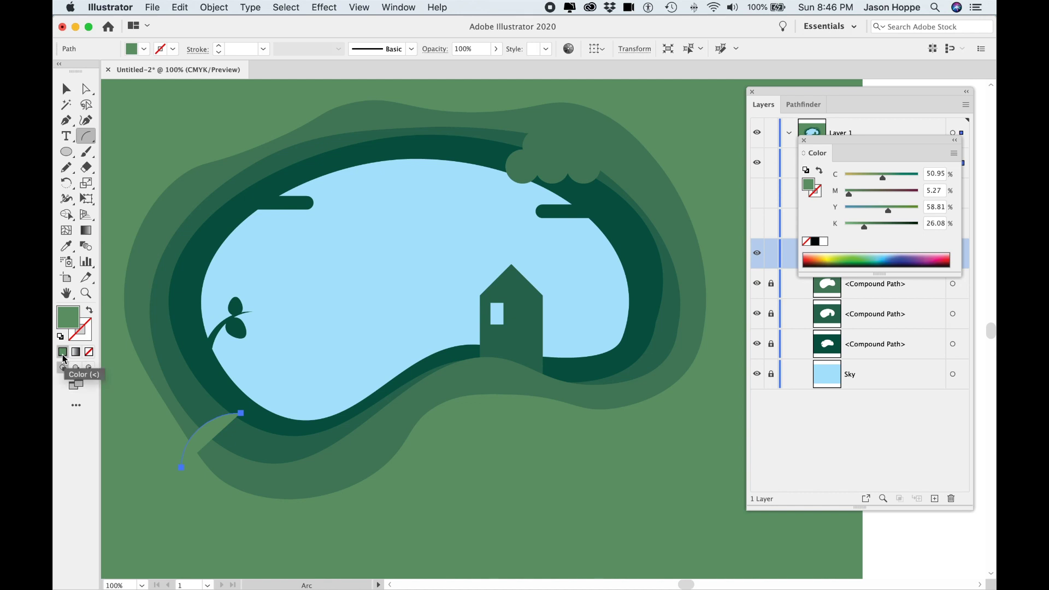
{"action": "left_click", "coordinate": [89, 310]}
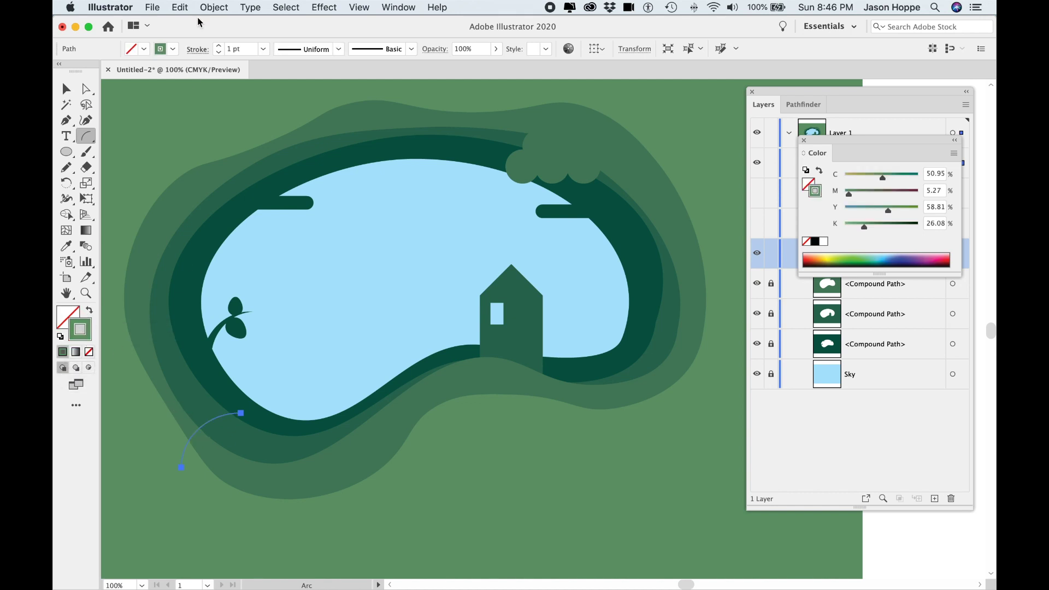
Give the arc a 17 pt stroke with the tapered width profile that narrows to one end
{"action": "left_click", "coordinate": [219, 47]}
{"action": "left_click", "coordinate": [219, 47]}
{"action": "left_click", "coordinate": [219, 47]}
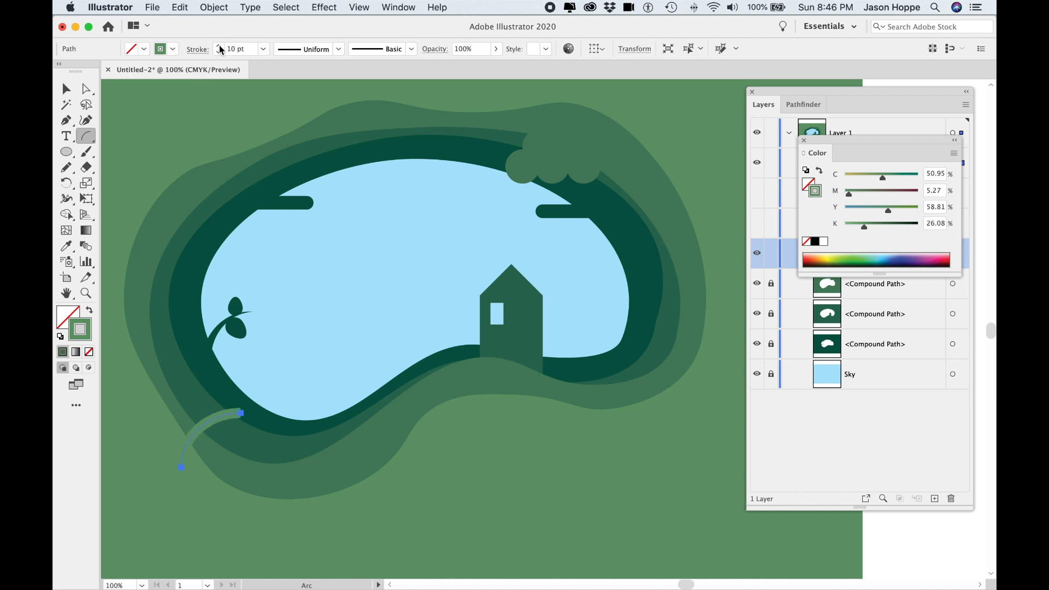
{"action": "left_click", "coordinate": [219, 47]}
{"action": "left_click", "coordinate": [338, 49]}
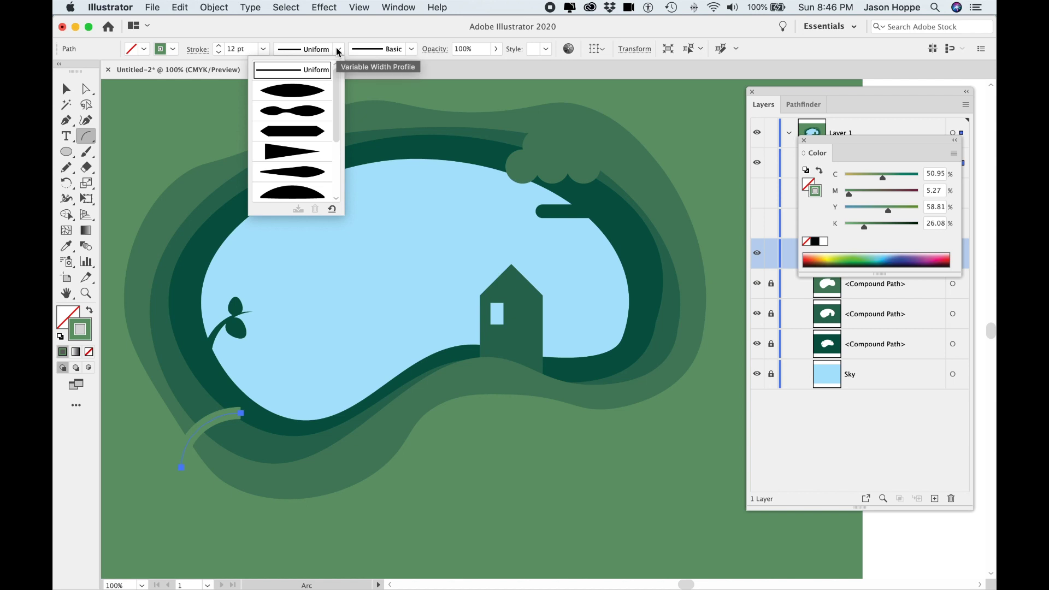
{"action": "left_click", "coordinate": [300, 156]}
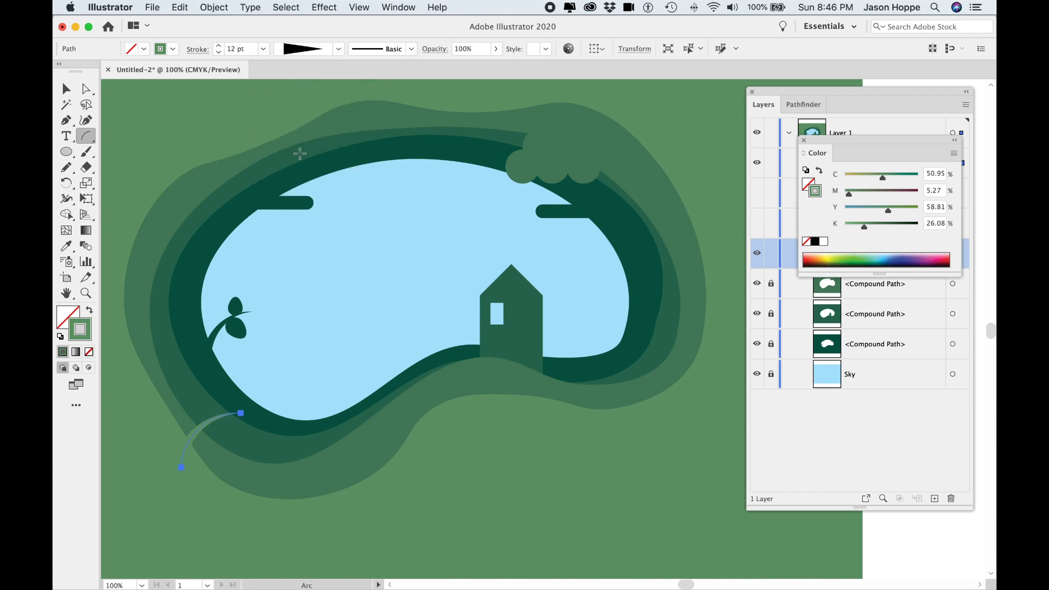
{"action": "left_click", "coordinate": [218, 46]}
{"action": "left_click", "coordinate": [218, 46]}
Duplicate the tapered arc into four grass blades along the cutout's lower-left edge and three mirrored blades on its lower-right edge
{"action": "left_click", "coordinate": [66, 89]}
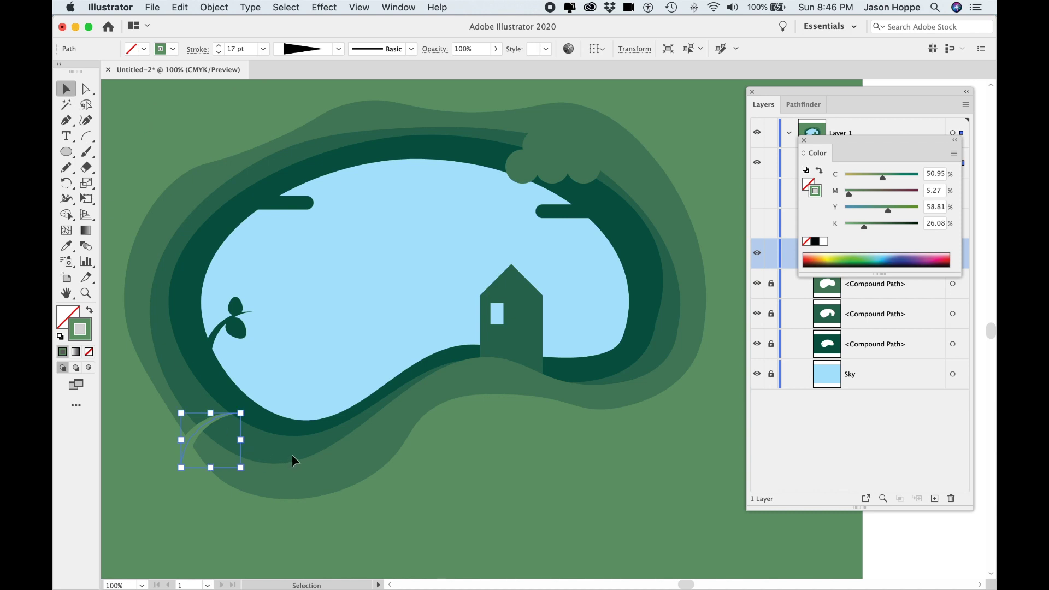
{"action": "left_click", "coordinate": [231, 453]}
{"action": "left_click", "coordinate": [196, 430]}
{"action": "key", "text": "super+equal"}
{"action": "scroll", "coordinate": [253, 424], "scroll_direction": "right", "scroll_amount": 10}
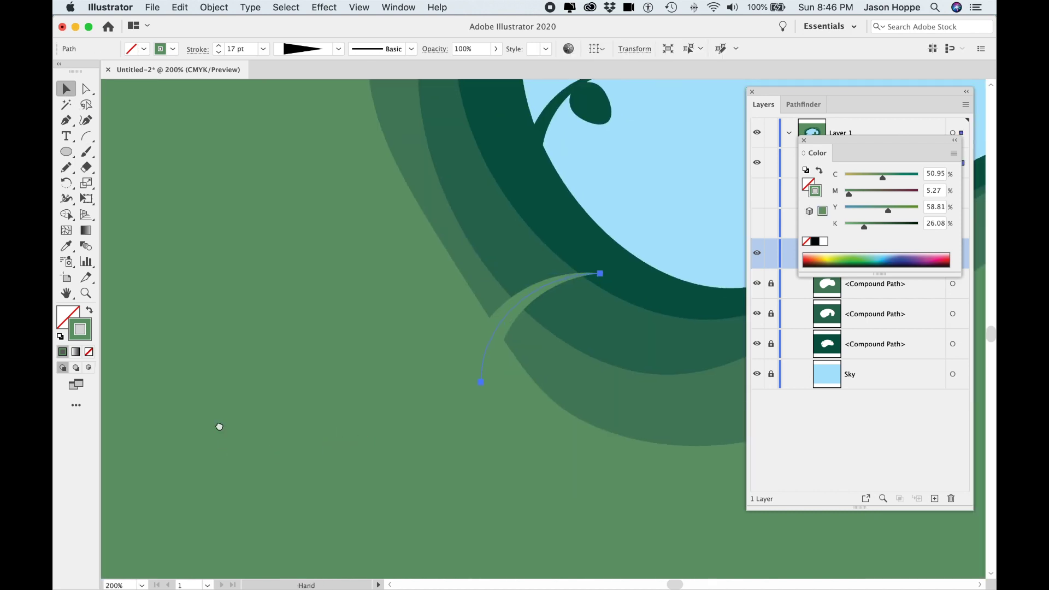
{"action": "left_click_drag", "start_coordinate": [202, 348], "coordinate": [264, 399]}
{"action": "mouse_move", "coordinate": [375, 321]}
{"action": "left_mouse_down"}
{"action": "mouse_move", "coordinate": [388, 267]}
{"action": "mouse_move", "coordinate": [429, 315]}
{"action": "mouse_move", "coordinate": [412, 337]}
{"action": "left_mouse_up"}
{"action": "left_click_drag", "start_coordinate": [355, 361], "coordinate": [433, 363]}
{"action": "mouse_move", "coordinate": [490, 339]}
{"action": "left_mouse_down"}
{"action": "mouse_move", "coordinate": [493, 300]}
{"action": "mouse_move", "coordinate": [474, 359]}
{"action": "mouse_move", "coordinate": [253, 459]}
{"action": "mouse_move", "coordinate": [206, 465]}
{"action": "mouse_move", "coordinate": [270, 465]}
{"action": "mouse_move", "coordinate": [557, 381]}
{"action": "mouse_move", "coordinate": [498, 350]}
{"action": "mouse_move", "coordinate": [504, 327]}
{"action": "mouse_move", "coordinate": [510, 344]}
{"action": "mouse_move", "coordinate": [572, 336]}
{"action": "mouse_move", "coordinate": [605, 342]}
{"action": "mouse_move", "coordinate": [608, 357]}
{"action": "mouse_move", "coordinate": [621, 334]}
{"action": "mouse_move", "coordinate": [610, 330]}
{"action": "left_mouse_up"}
{"action": "key", "text": "space"}
{"action": "key", "text": "super+minus"}
{"action": "key", "text": "super+minus"}
{"action": "key", "text": "space"}
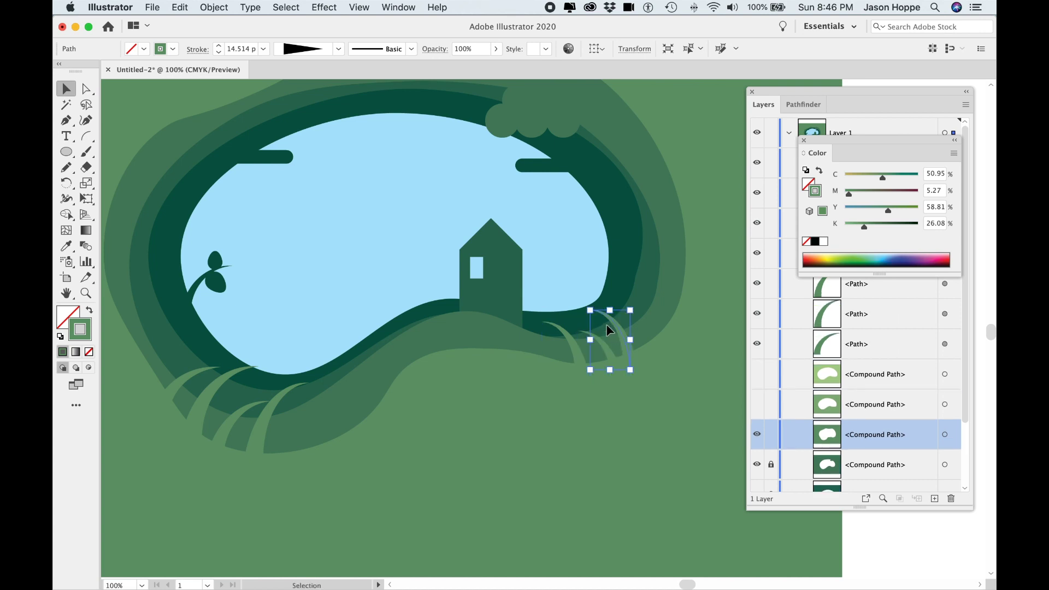
{"action": "left_click_drag", "start_coordinate": [535, 274], "coordinate": [567, 315]}
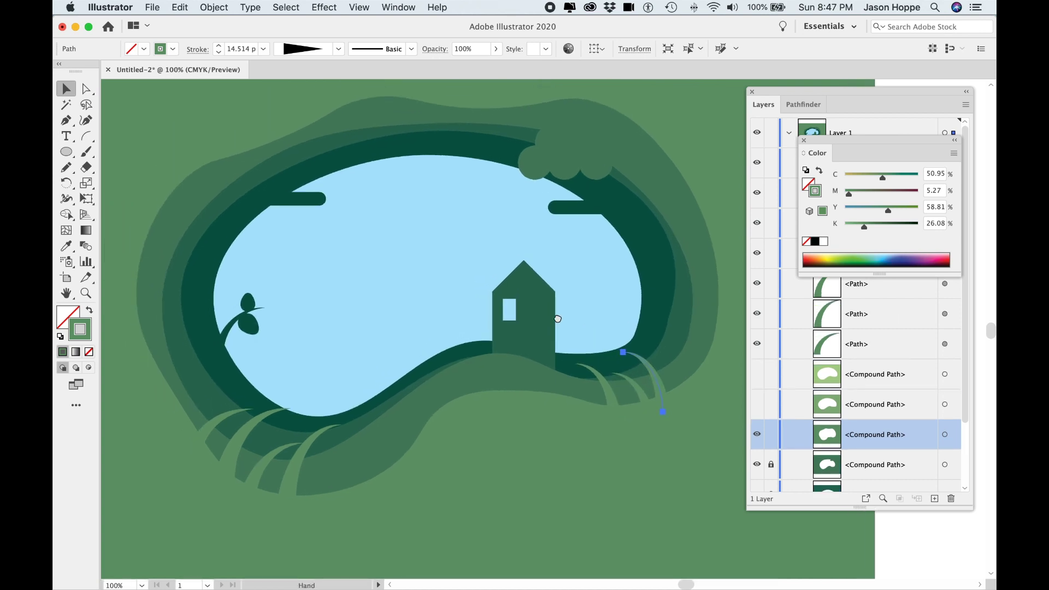
Close the colour settings and move the seven grass blade paths directly above the fourth green compound path in the stacking order
{"action": "left_click", "coordinate": [803, 140]}
{"action": "left_click", "coordinate": [908, 165]}
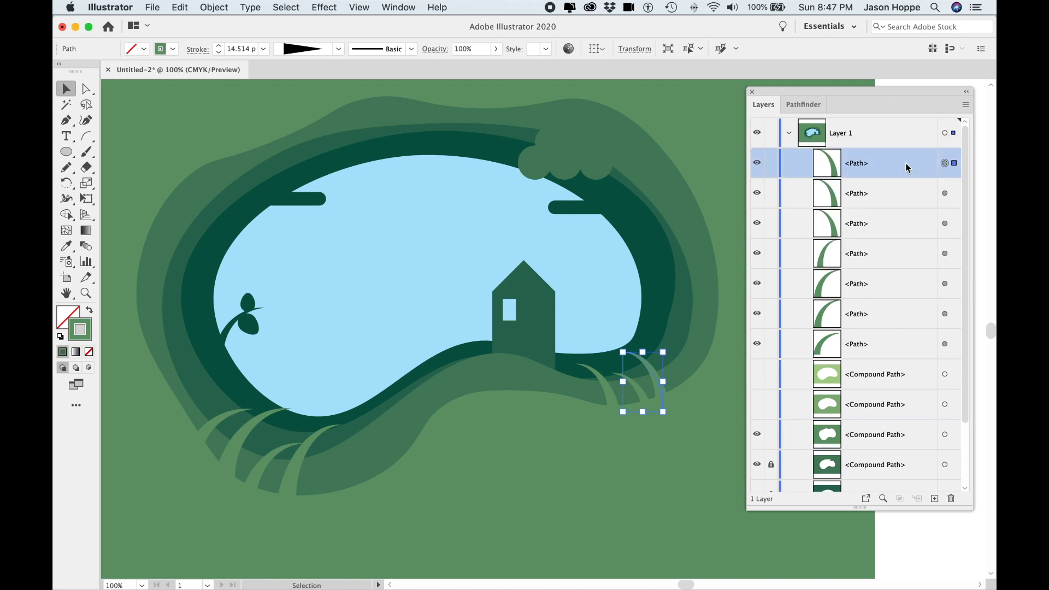
{"action": "left_click", "coordinate": [910, 345], "text": "shift"}
{"action": "scroll", "coordinate": [910, 349], "scroll_direction": "down", "scroll_amount": 3}
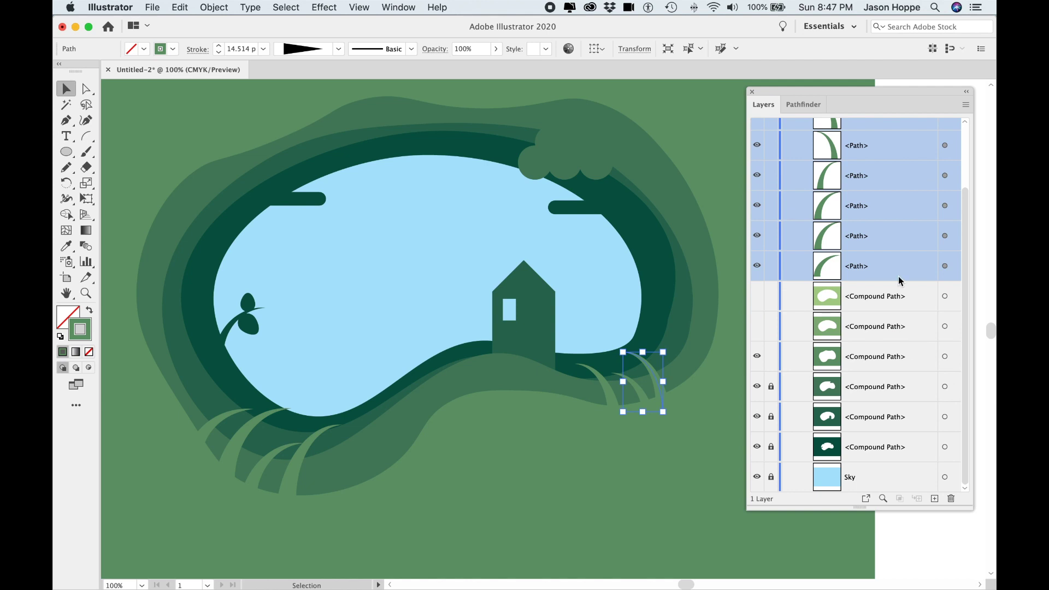
{"action": "left_click_drag", "start_coordinate": [896, 272], "coordinate": [894, 337]}
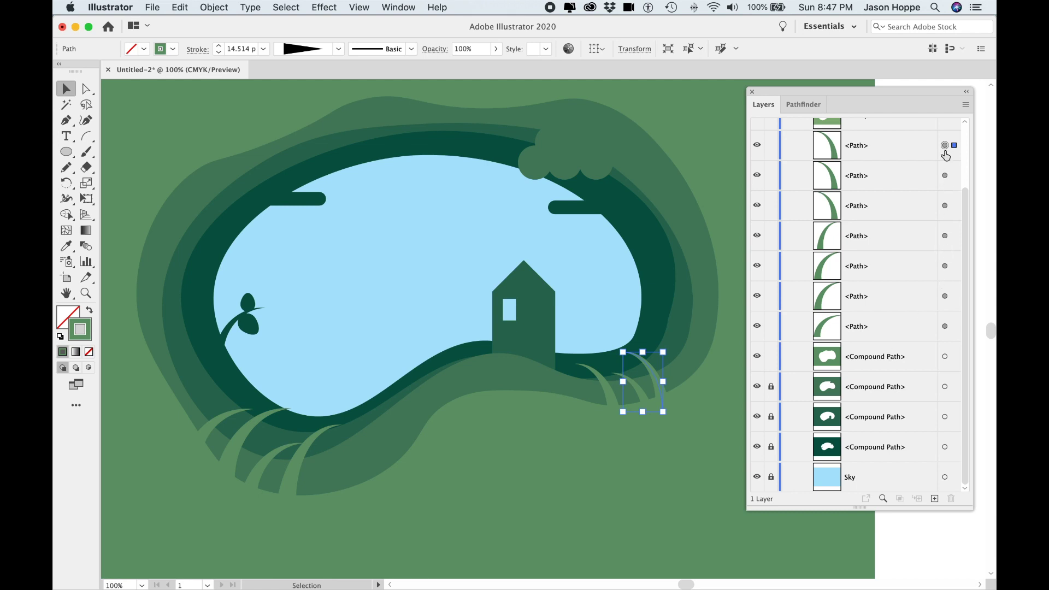
Select all seven tapered grass blade paths and convert their strokes to filled outlines with Outline Stroke
{"action": "left_click", "coordinate": [944, 175], "text": "shift"}
{"action": "left_click", "coordinate": [944, 206], "text": "shift"}
{"action": "left_click", "coordinate": [944, 236], "text": "shift"}
{"action": "left_click", "coordinate": [945, 265], "text": "shift"}
{"action": "left_click", "coordinate": [945, 295], "text": "shift"}
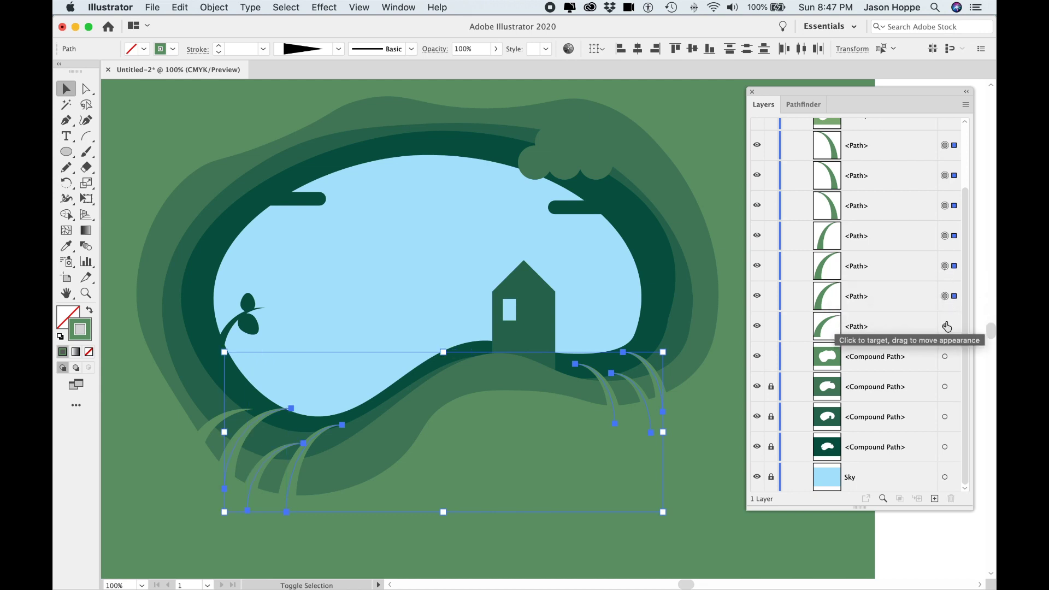
{"action": "left_click", "coordinate": [945, 326], "text": "shift"}
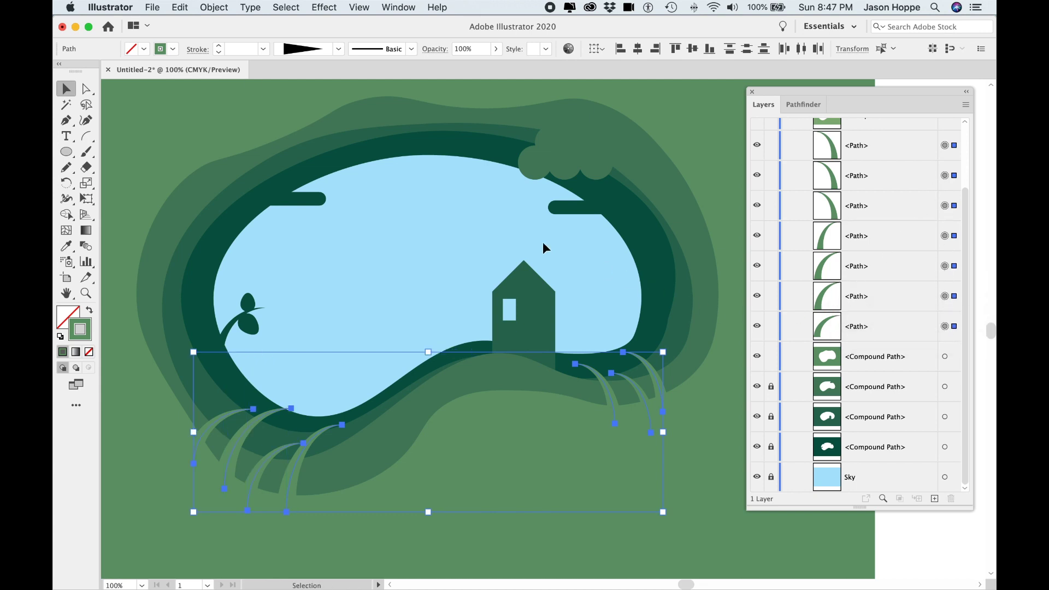
{"action": "left_click", "coordinate": [207, 6]}
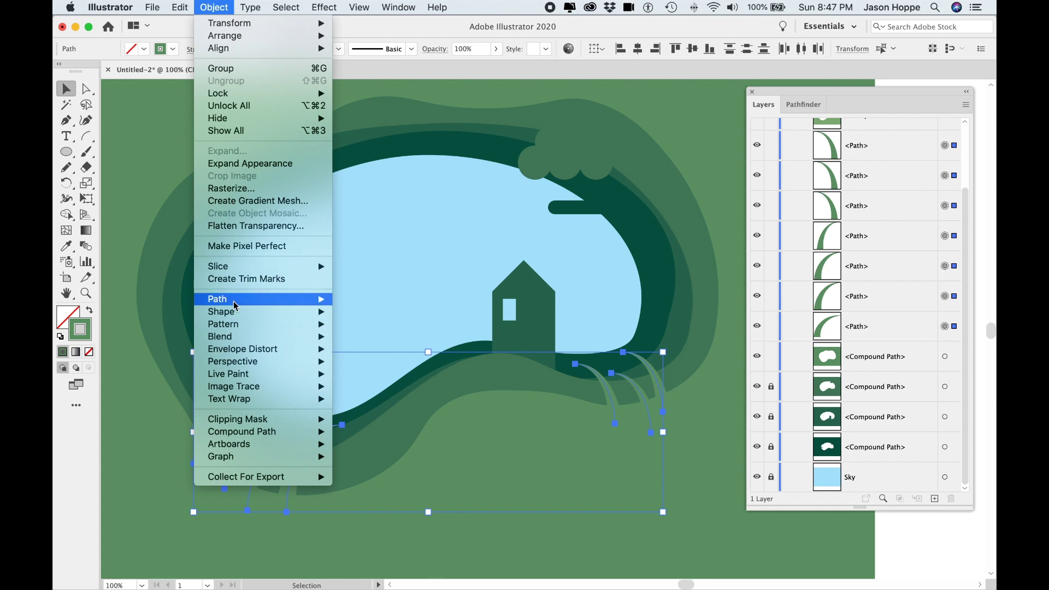
{"action": "mouse_move", "coordinate": [234, 304]}
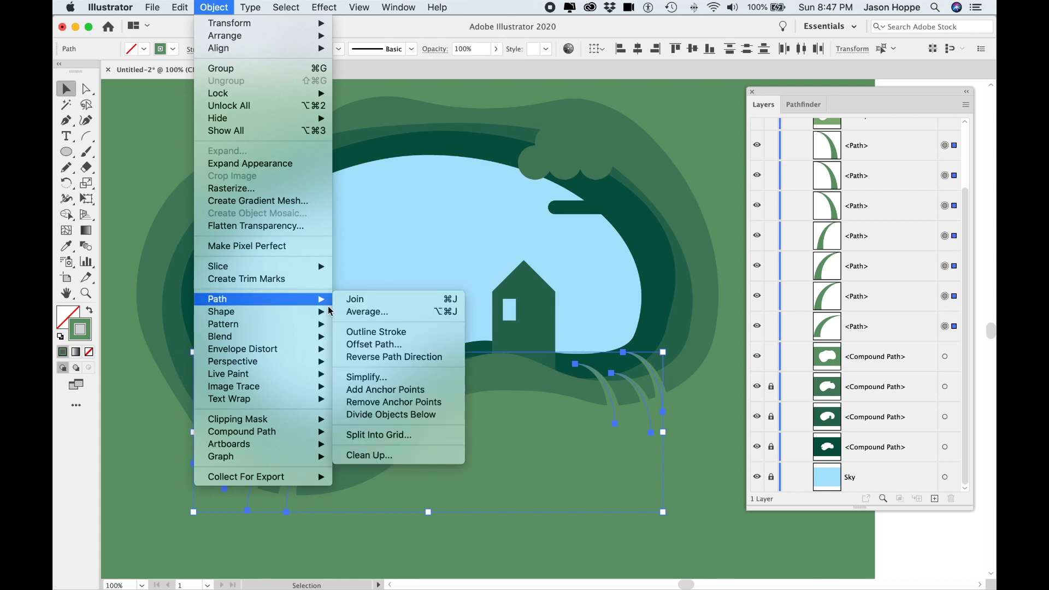
{"action": "left_click", "coordinate": [374, 332]}
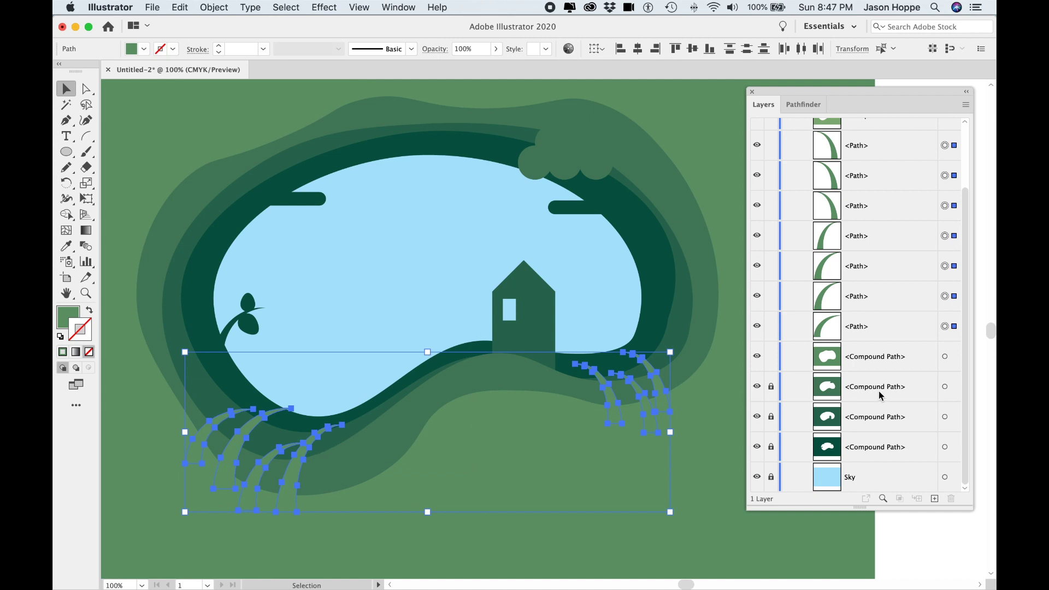
Unite the seven outlined grass blades with the fourth green compound path and lock the merged shape
{"action": "left_click", "coordinate": [945, 358], "text": "shift"}
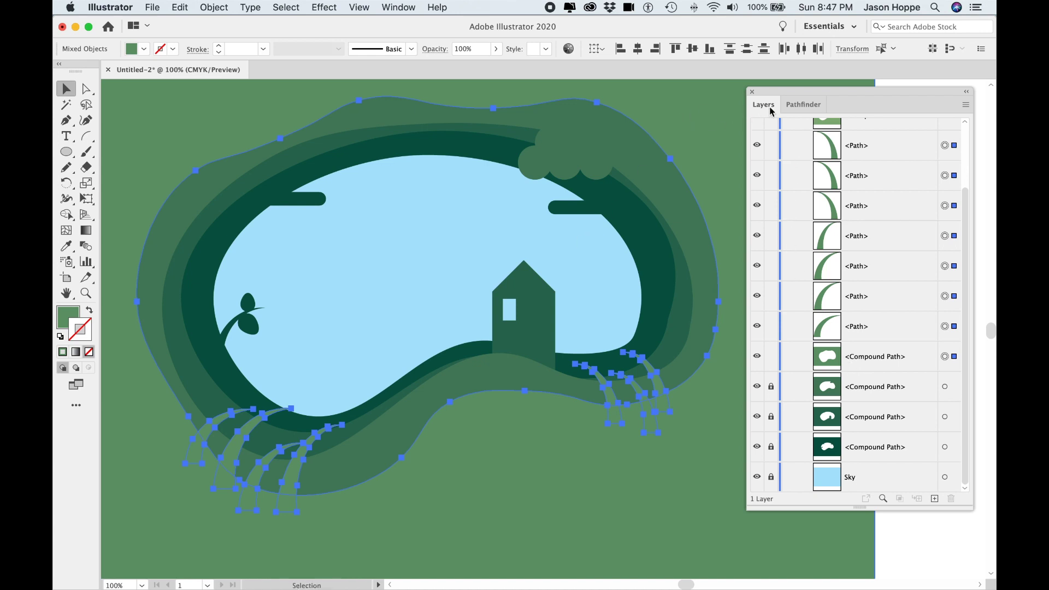
{"action": "left_click", "coordinate": [800, 105]}
{"action": "left_click", "coordinate": [760, 140]}
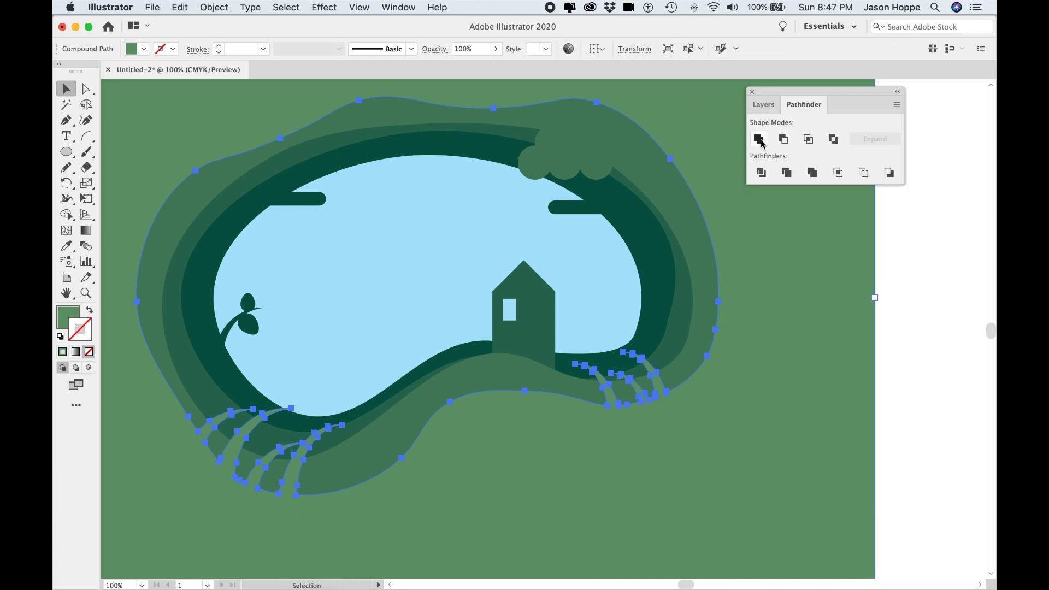
{"action": "left_click", "coordinate": [763, 105]}
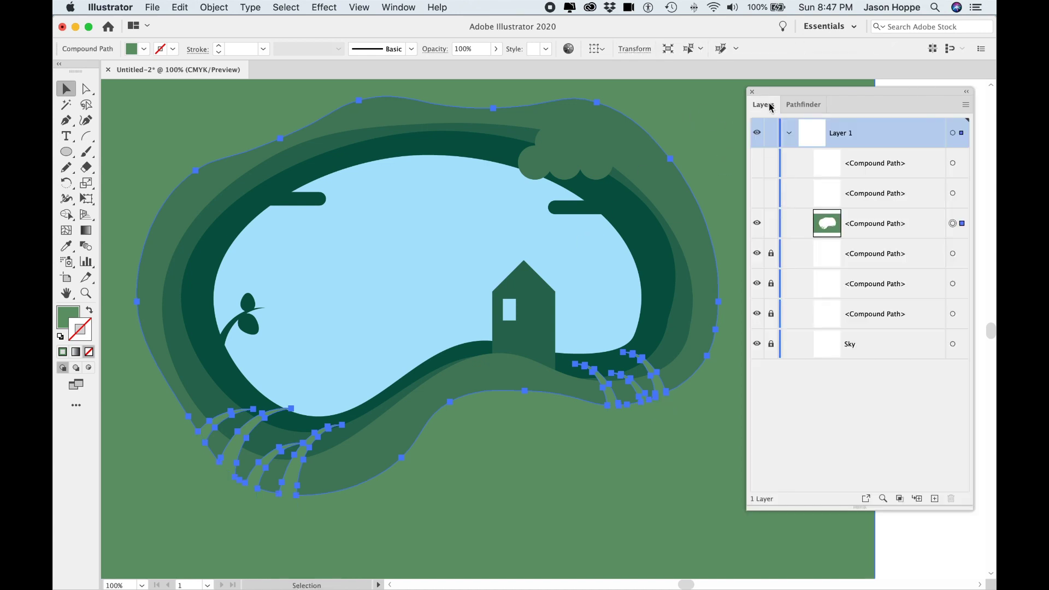
{"action": "left_click", "coordinate": [772, 225]}
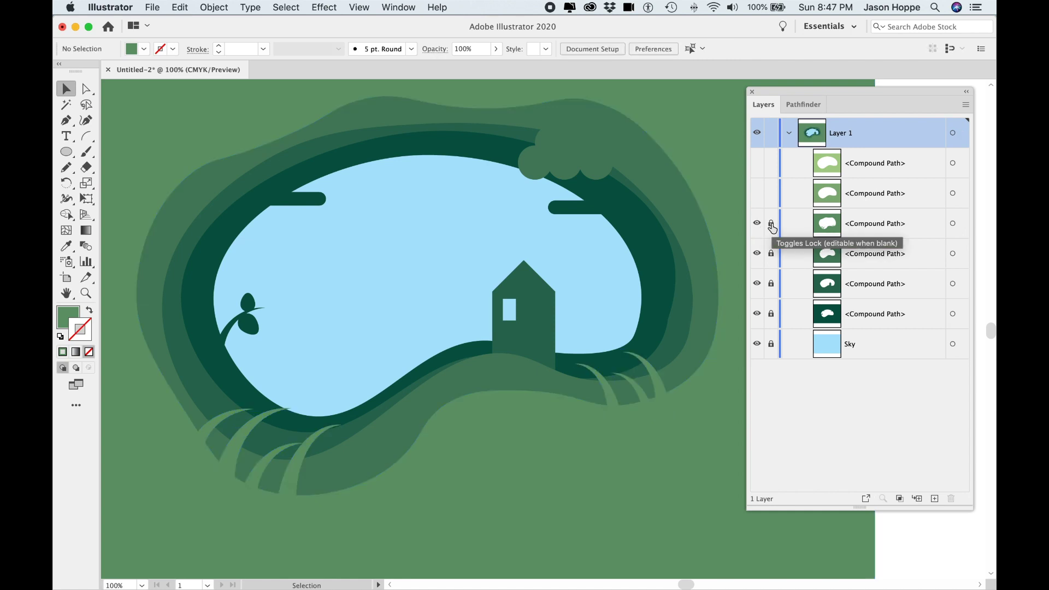
Make the fifth green compound path visible, select it and open its fill colour settings
{"action": "left_click", "coordinate": [875, 193]}
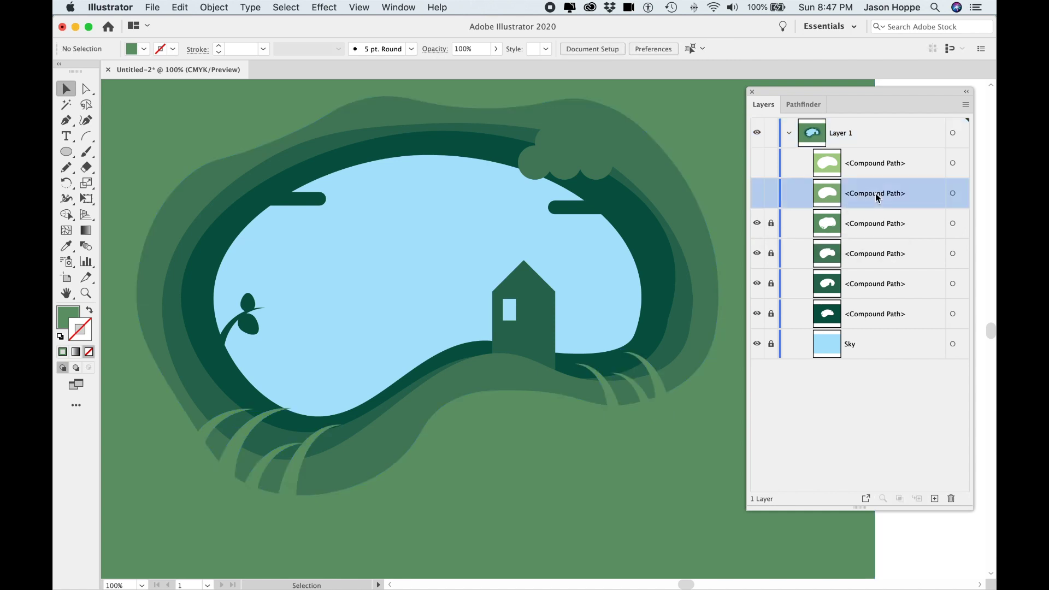
{"action": "left_click", "coordinate": [756, 194]}
{"action": "key", "text": "super+minus"}
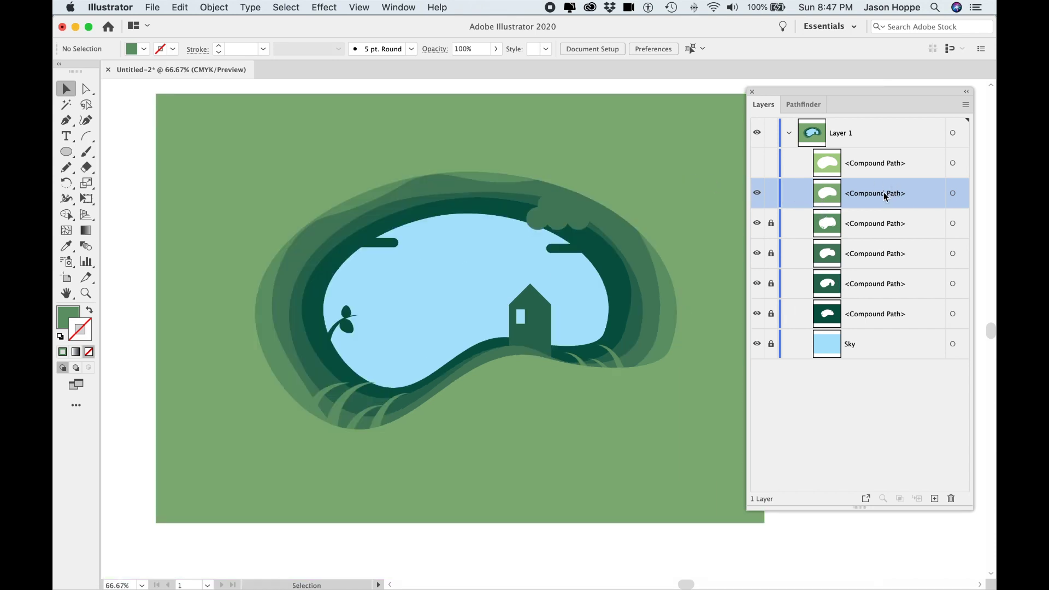
{"action": "left_click", "coordinate": [952, 193]}
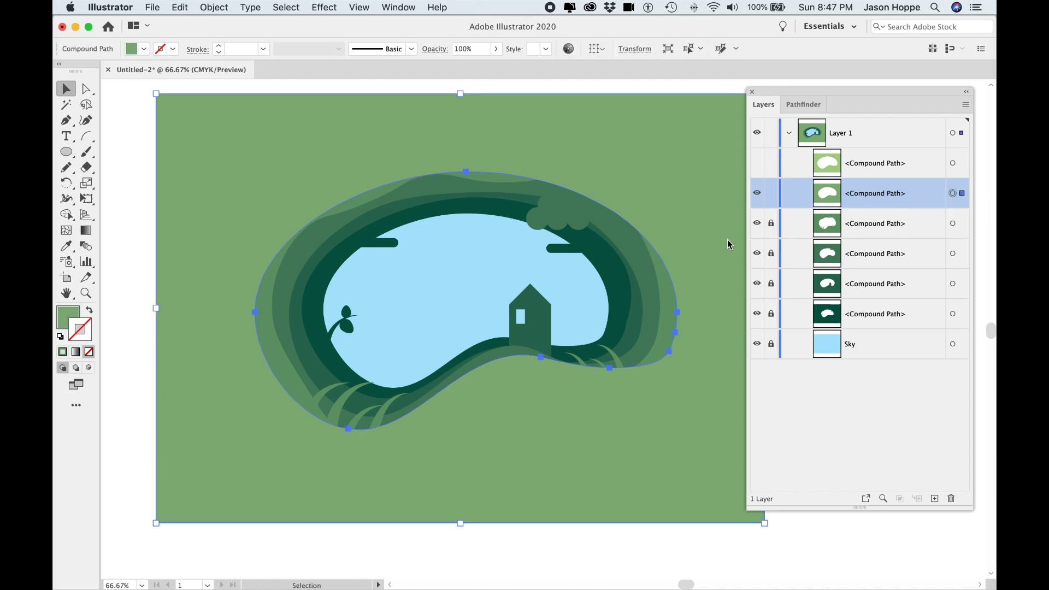
{"action": "left_click", "coordinate": [65, 322]}
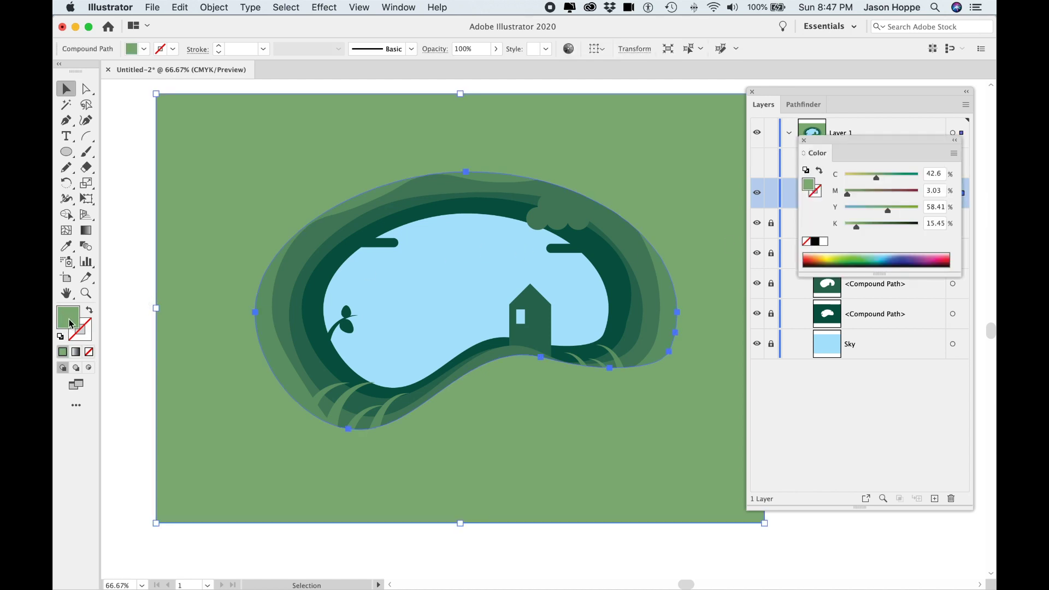
Reshape the fifth cutout's upper and upper-right edge into outward waves with the Curvature tool
{"action": "left_click", "coordinate": [86, 120]}
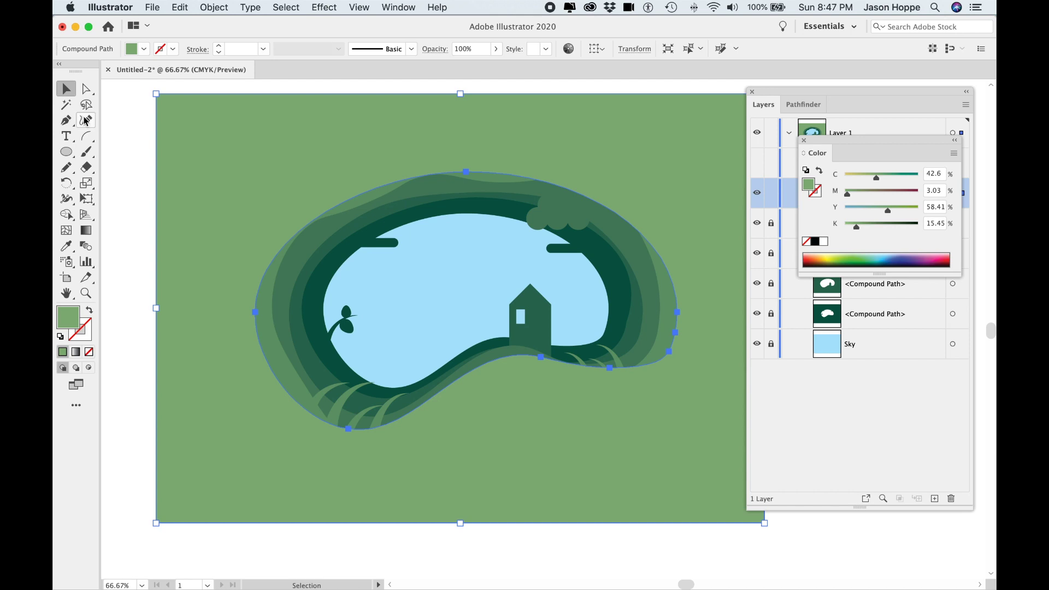
{"action": "left_click", "coordinate": [371, 191]}
{"action": "left_click_drag", "start_coordinate": [375, 195], "coordinate": [362, 179]}
{"action": "left_click_drag", "start_coordinate": [466, 172], "coordinate": [507, 169]}
{"action": "left_click_drag", "start_coordinate": [555, 197], "coordinate": [617, 168]}
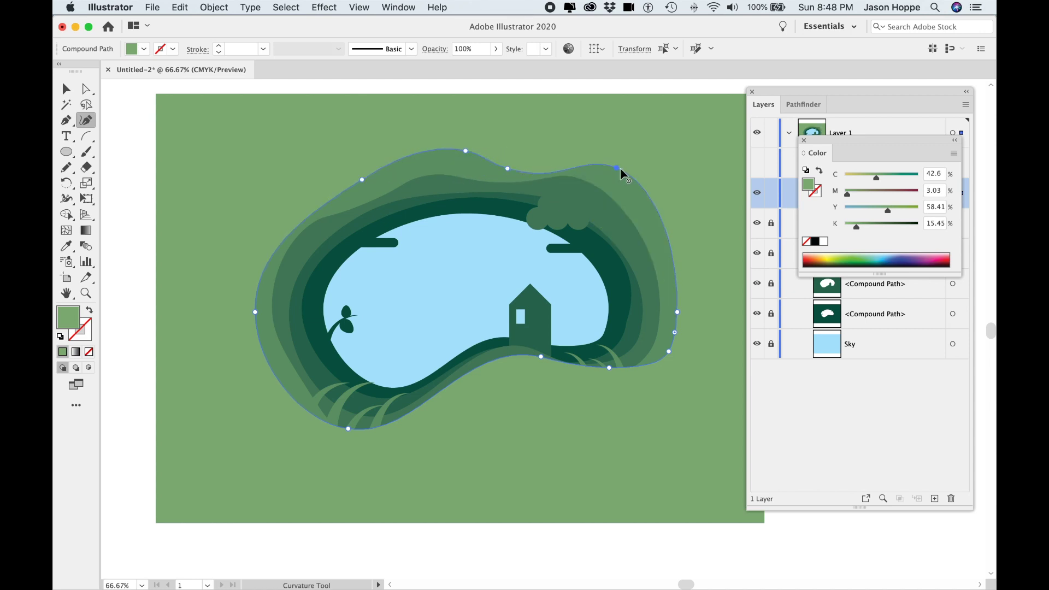
{"action": "left_click_drag", "start_coordinate": [655, 205], "coordinate": [675, 204]}
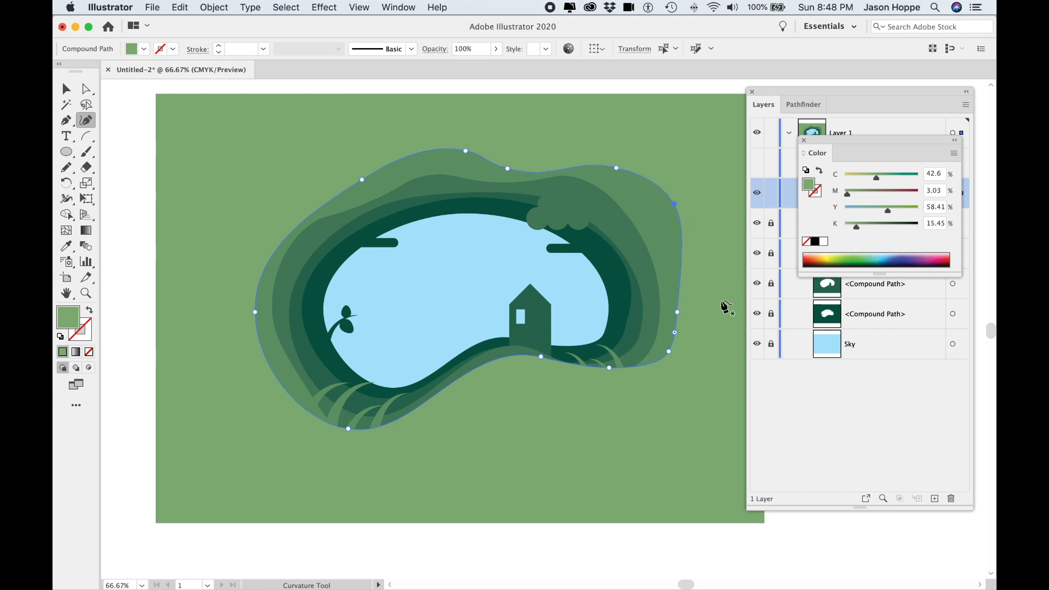
Pull the fifth cutout's lower-right lobe, far left side and lower-left lobe outwards, with an inward bend between the left two
{"action": "left_click", "coordinate": [603, 396]}
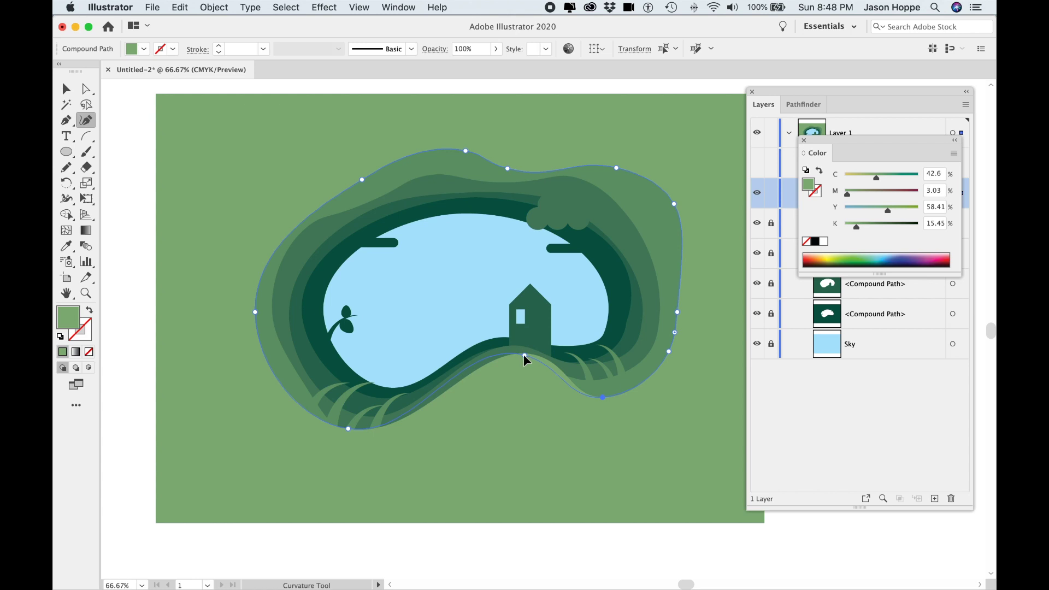
{"action": "left_click", "coordinate": [523, 356]}
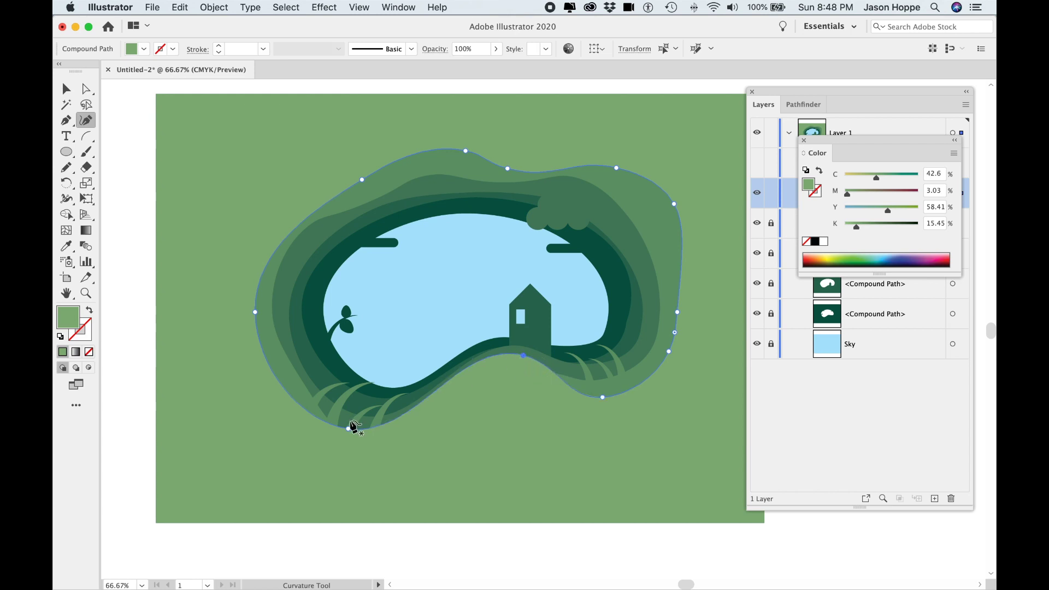
{"action": "left_click", "coordinate": [353, 457]}
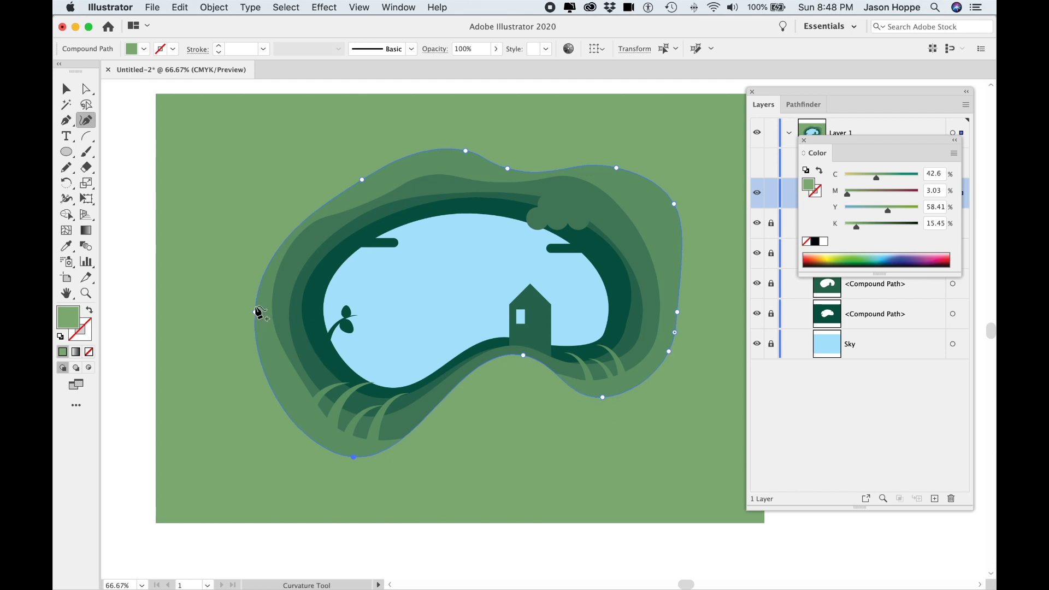
{"action": "left_click", "coordinate": [249, 363]}
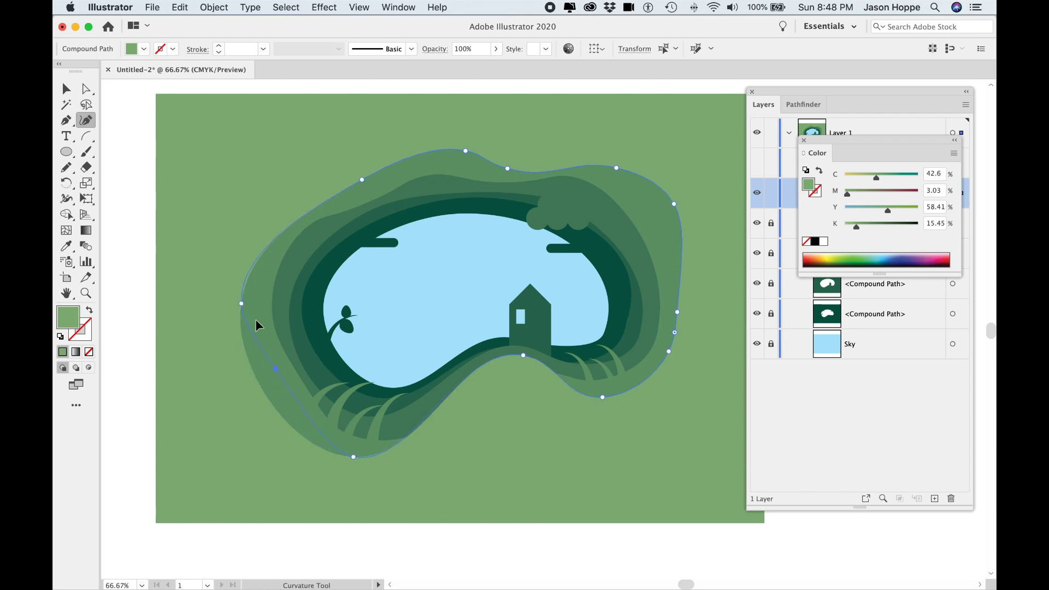
{"action": "left_click_drag", "start_coordinate": [241, 303], "coordinate": [232, 299]}
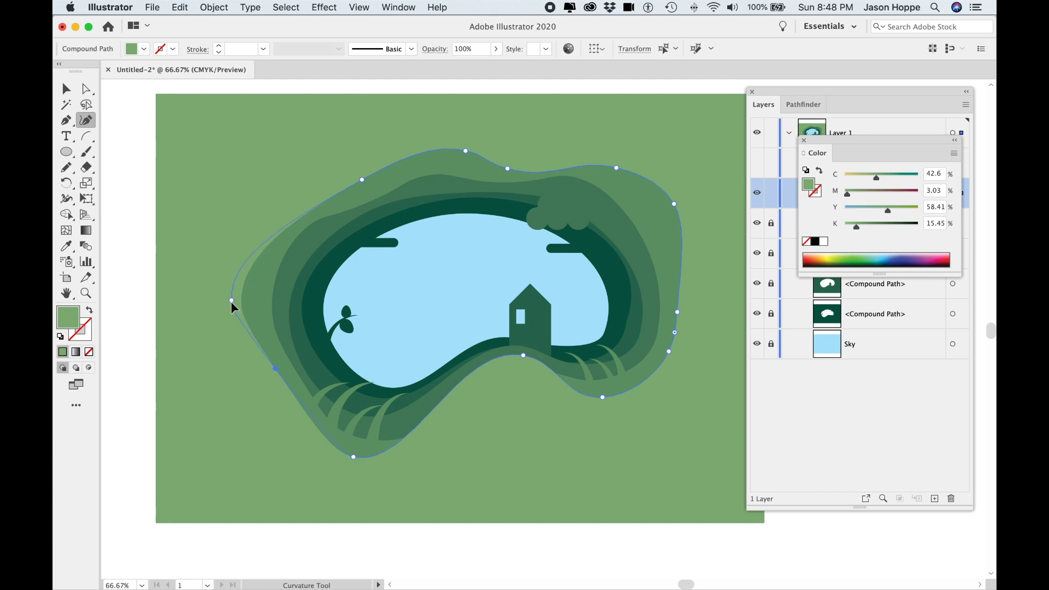
{"action": "double_click", "coordinate": [282, 365]}
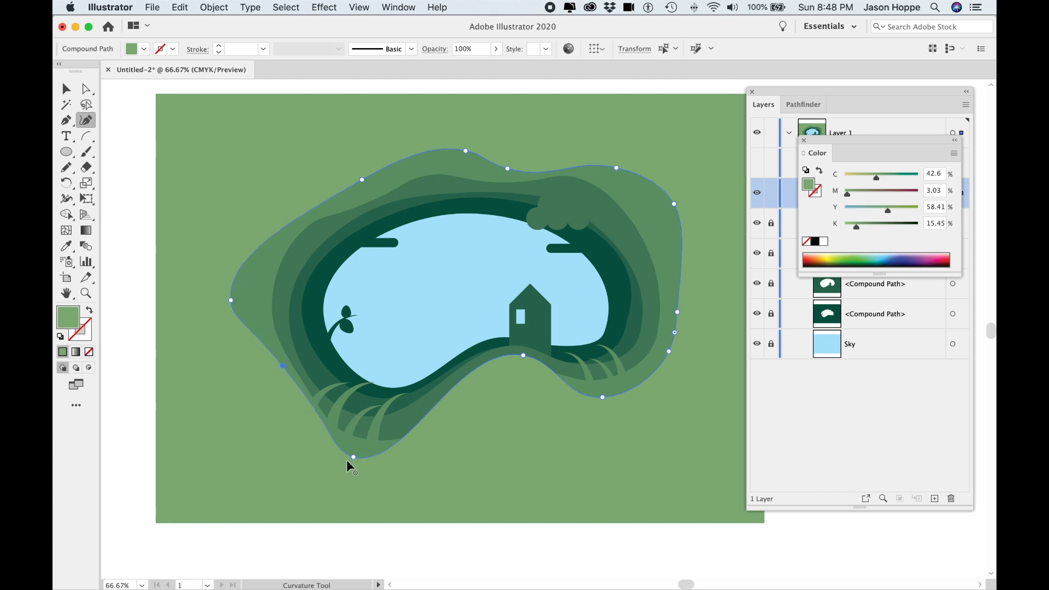
{"action": "left_click", "coordinate": [335, 474]}
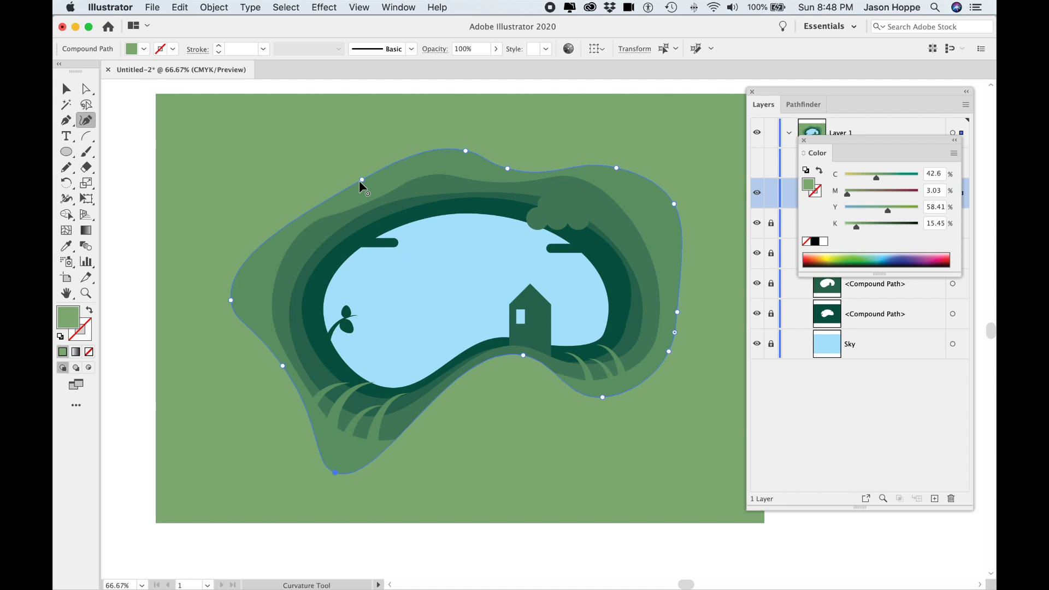
Add a rounded bulge to the fifth cutout's upper-left edge, close the colour settings and deselect the shape
{"action": "left_click_drag", "start_coordinate": [363, 181], "coordinate": [364, 185]}
{"action": "left_click", "coordinate": [290, 230]}
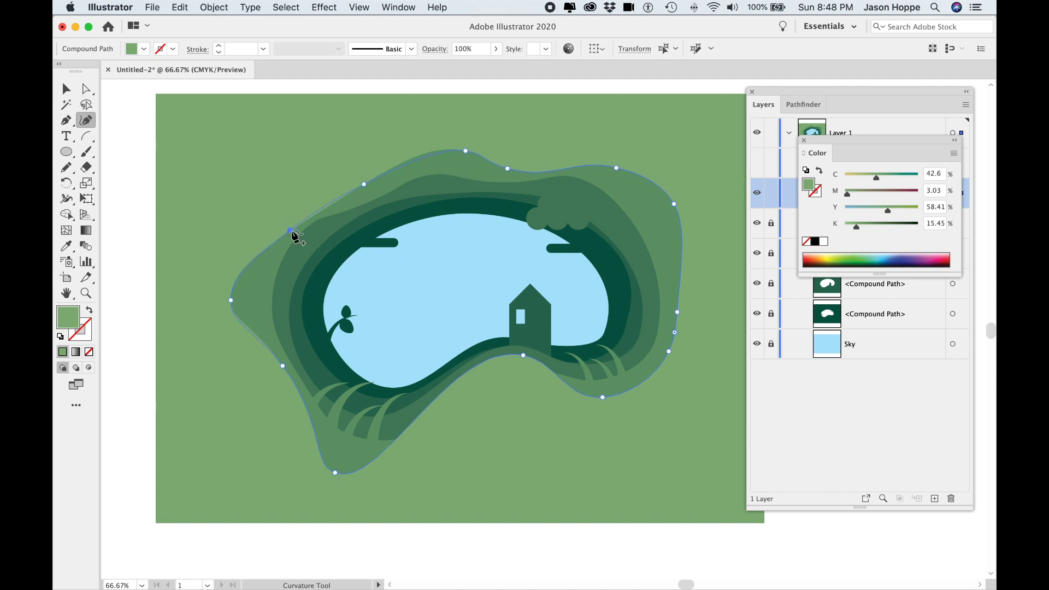
{"action": "left_click_drag", "start_coordinate": [290, 230], "coordinate": [287, 195]}
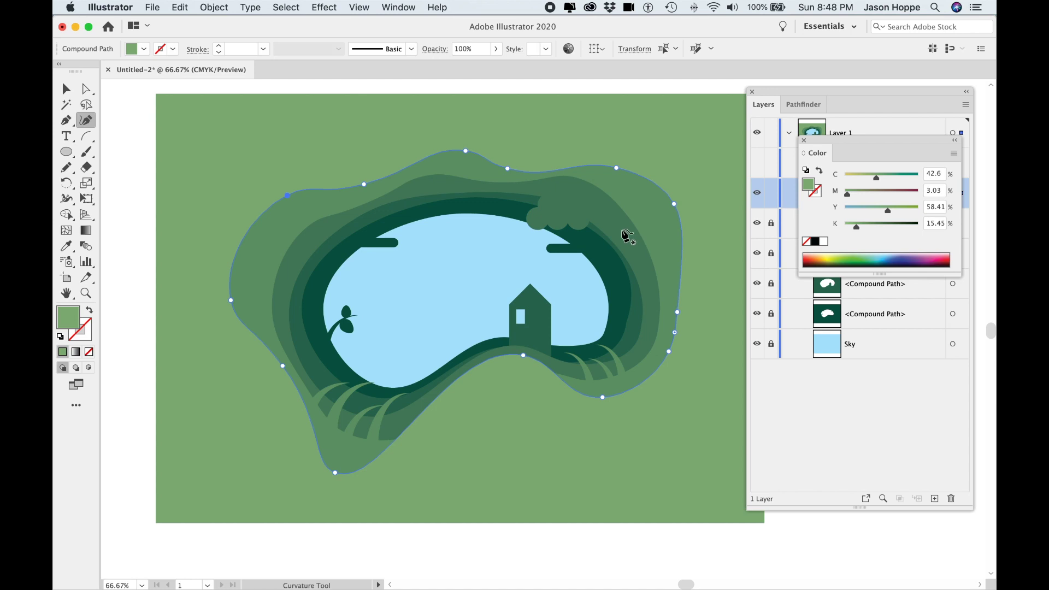
{"action": "left_click", "coordinate": [66, 89]}
{"action": "left_click", "coordinate": [728, 183]}
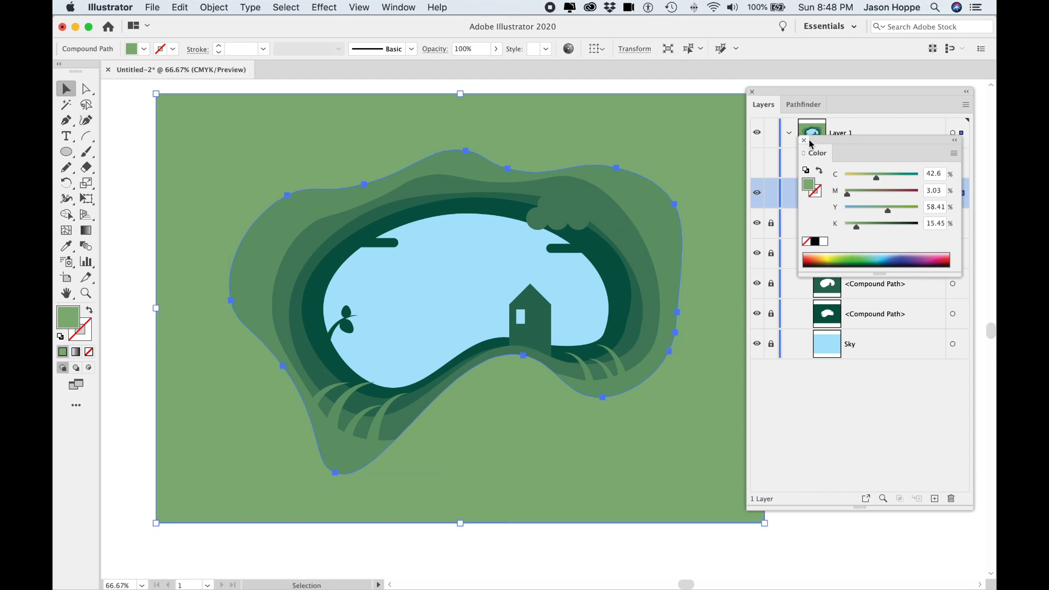
{"action": "left_click", "coordinate": [804, 141]}
{"action": "left_click", "coordinate": [118, 144]}
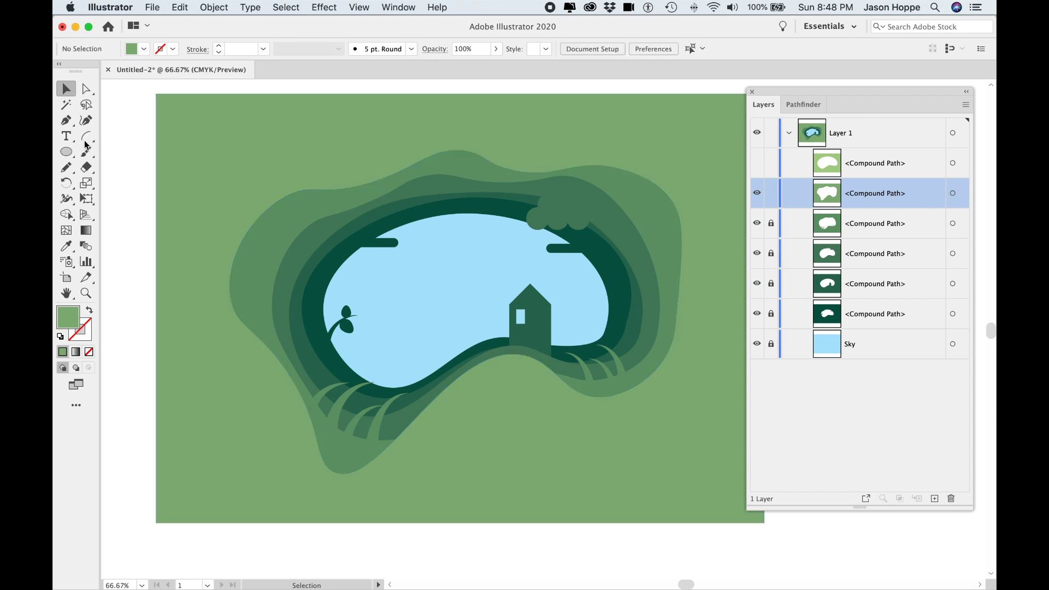
Draw a thin horizontal rectangle across the fifth cutout's left edge and round its corners to about 12.7 pt
{"action": "left_click_drag", "start_coordinate": [69, 151], "coordinate": [108, 154]}
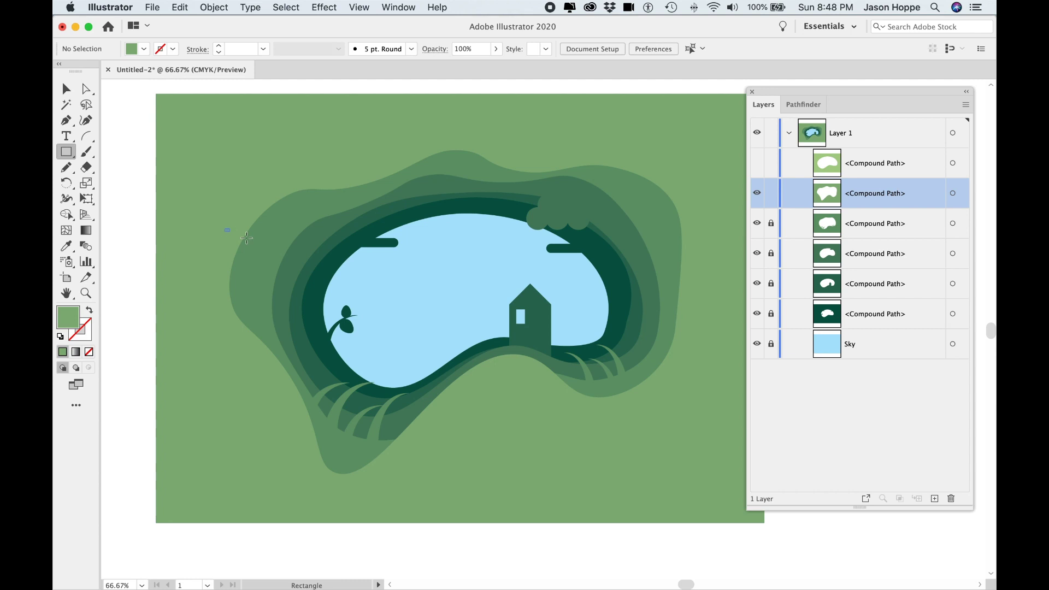
{"action": "left_click_drag", "start_coordinate": [318, 246], "coordinate": [320, 245]}
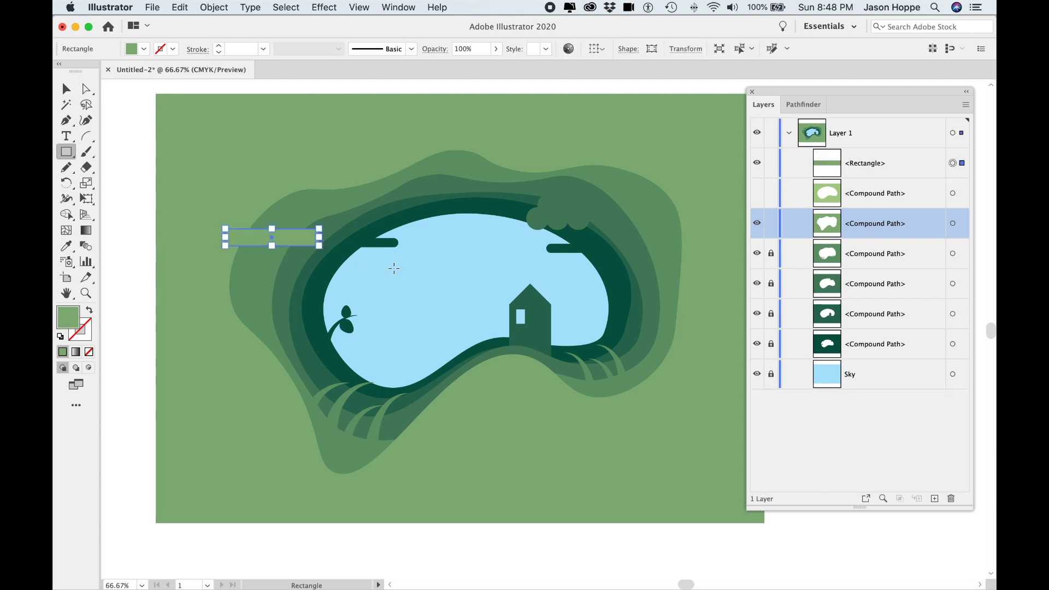
{"action": "left_click", "coordinate": [85, 89]}
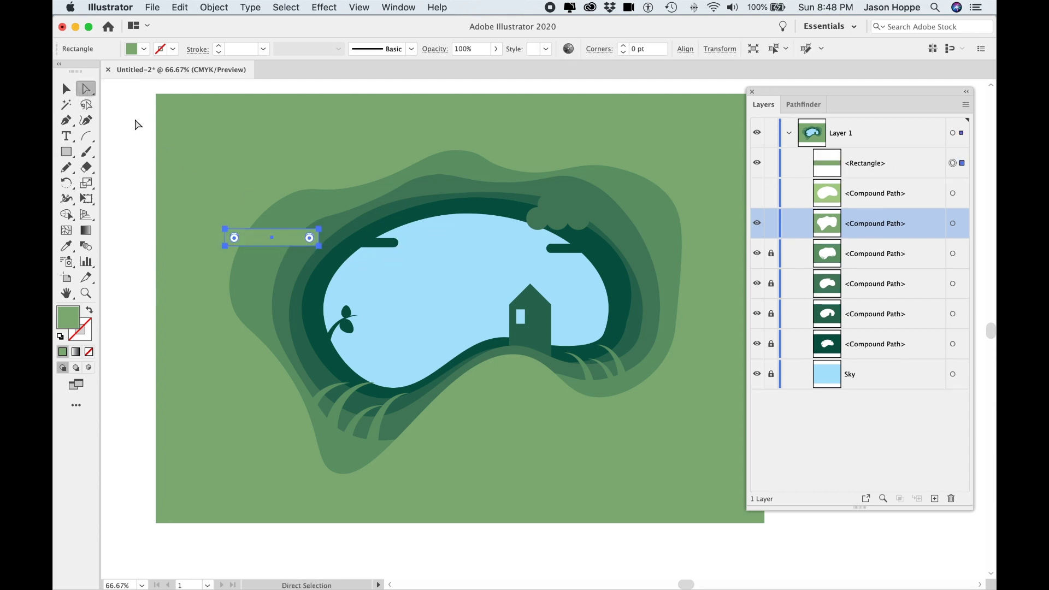
{"action": "left_click_drag", "start_coordinate": [309, 237], "coordinate": [290, 238]}
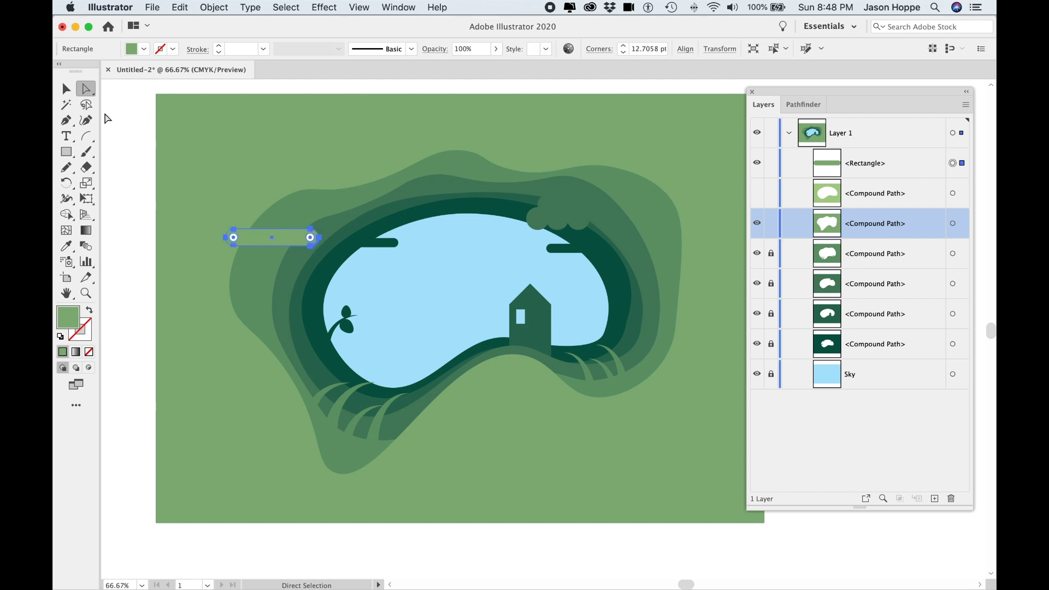
Adjust the rounded bar on the fifth cutout's left edge and place two slimmer copies along its right edge
{"action": "left_click", "coordinate": [66, 88]}
{"action": "left_click_drag", "start_coordinate": [263, 238], "coordinate": [269, 239]}
{"action": "left_click", "coordinate": [153, 202]}
{"action": "left_click", "coordinate": [291, 234]}
{"action": "left_click_drag", "start_coordinate": [294, 238], "coordinate": [697, 207]}
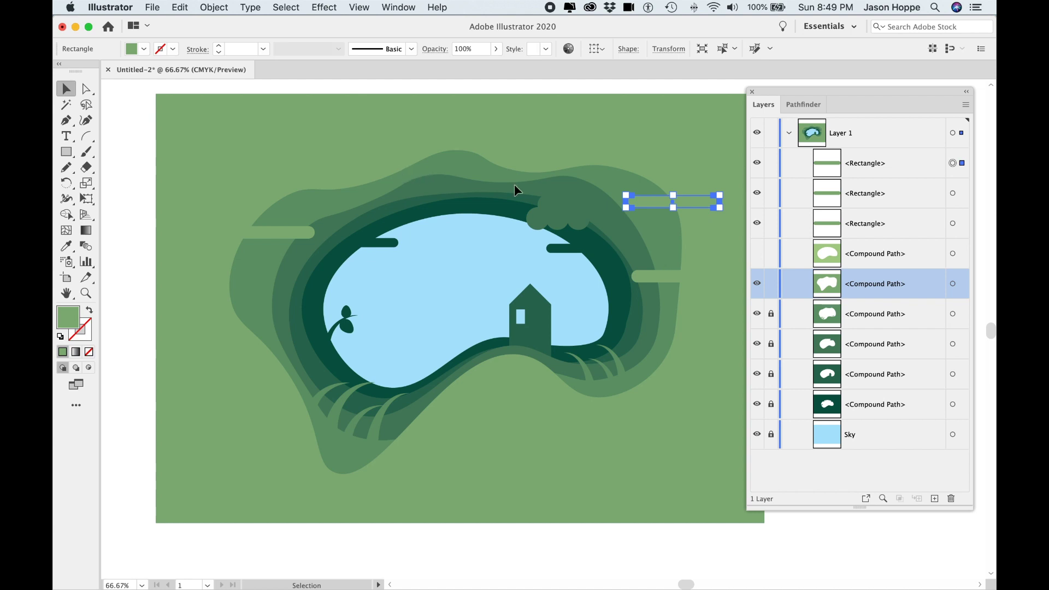
Build a foliage cluster from seven overlapping circles on the fifth cutout's upper-left edge in the same green
{"action": "left_click_drag", "start_coordinate": [66, 152], "coordinate": [113, 185]}
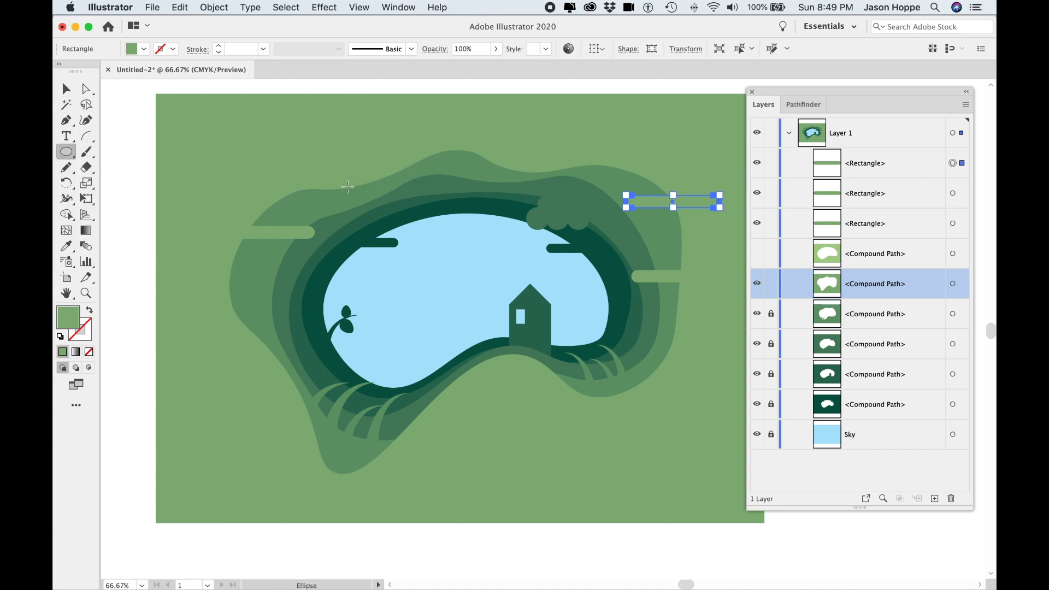
{"action": "mouse_move", "coordinate": [347, 187]}
{"action": "left_mouse_down"}
{"action": "mouse_move", "coordinate": [362, 202]}
{"action": "mouse_move", "coordinate": [348, 203]}
{"action": "mouse_move", "coordinate": [419, 205]}
{"action": "mouse_move", "coordinate": [401, 185]}
{"action": "mouse_move", "coordinate": [360, 186]}
{"action": "left_mouse_up"}
{"action": "key", "text": "v"}
Restack the seven circles and three rounded bars beneath the hidden sixth cutout, directly above the fifth cutout
{"action": "scroll", "coordinate": [860, 396], "scroll_direction": "down", "scroll_amount": 5}
{"action": "scroll", "coordinate": [860, 393], "scroll_direction": "up", "scroll_amount": 5}
{"action": "left_click", "coordinate": [877, 165]}
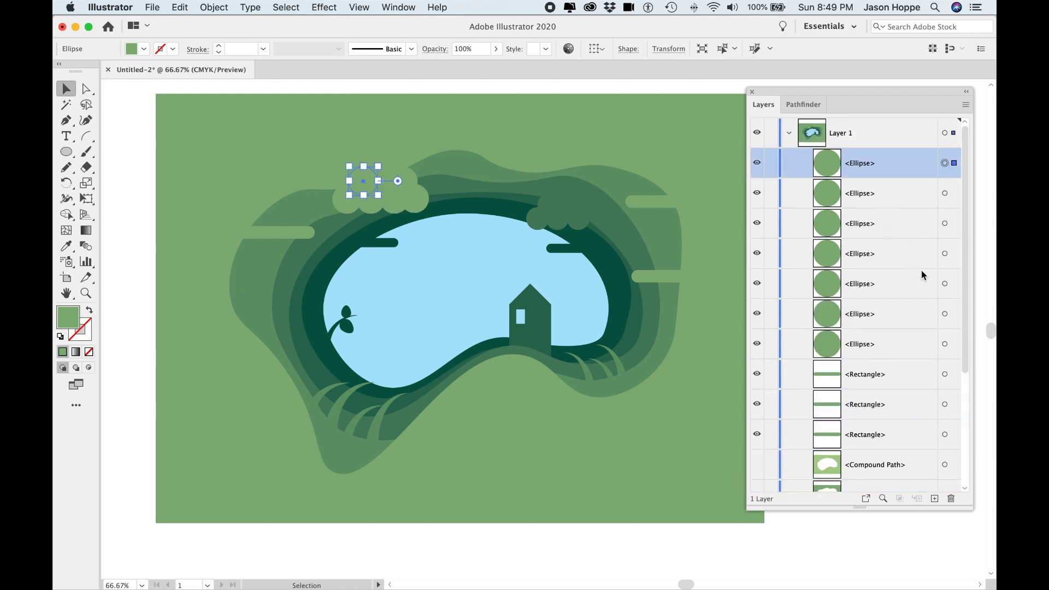
{"action": "scroll", "coordinate": [923, 273], "scroll_direction": "down", "scroll_amount": 5}
{"action": "left_click", "coordinate": [911, 285], "text": "shift"}
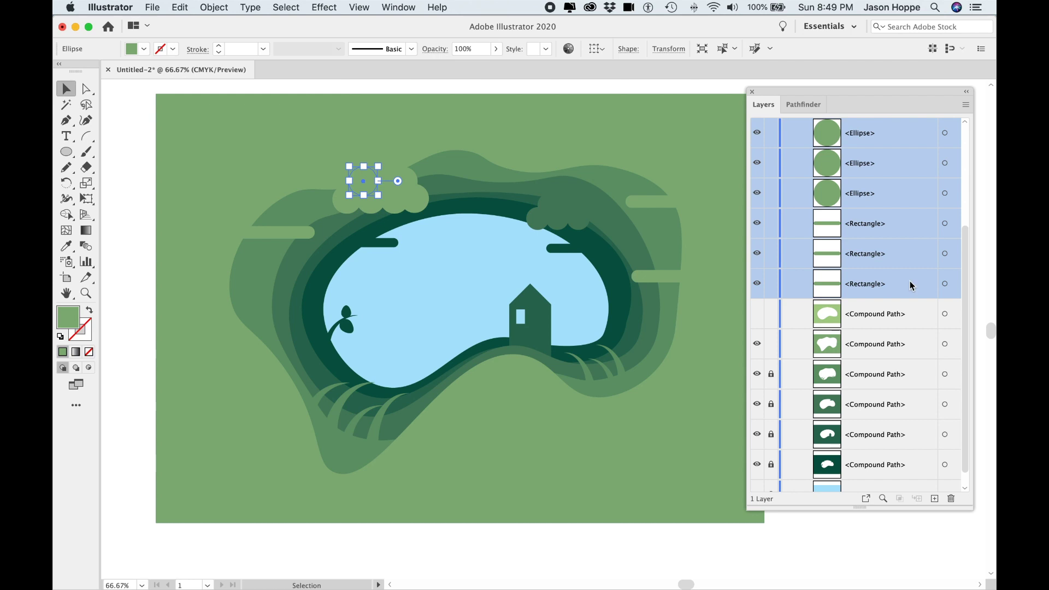
{"action": "left_click_drag", "start_coordinate": [910, 289], "coordinate": [904, 336]}
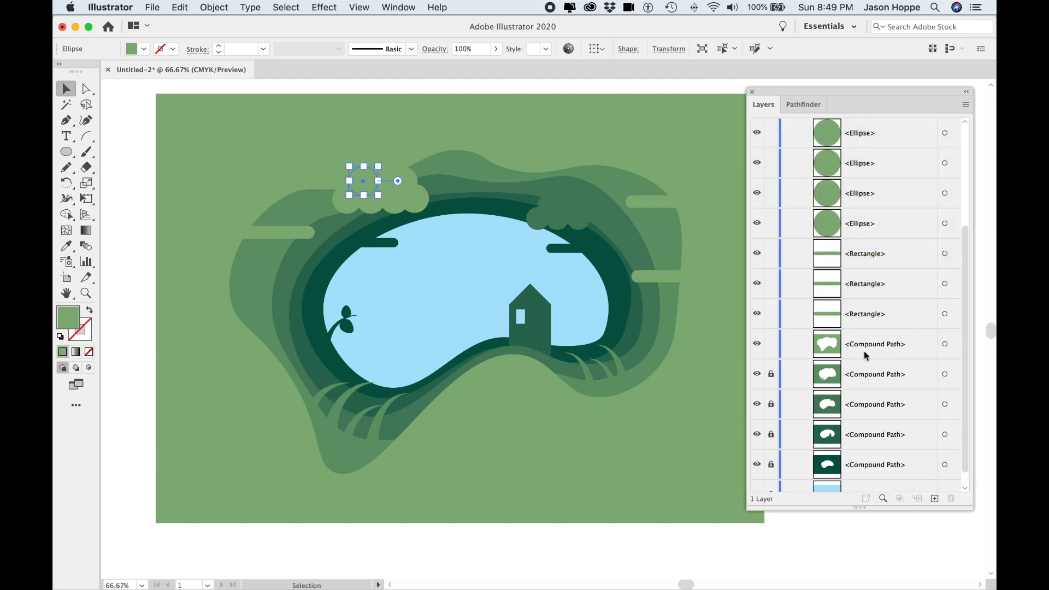
Select the seven foliage circles, three rounded bars and fifth cutout, and unite them into one shape with Pathfinder
{"action": "scroll", "coordinate": [864, 350], "scroll_direction": "up", "scroll_amount": 4}
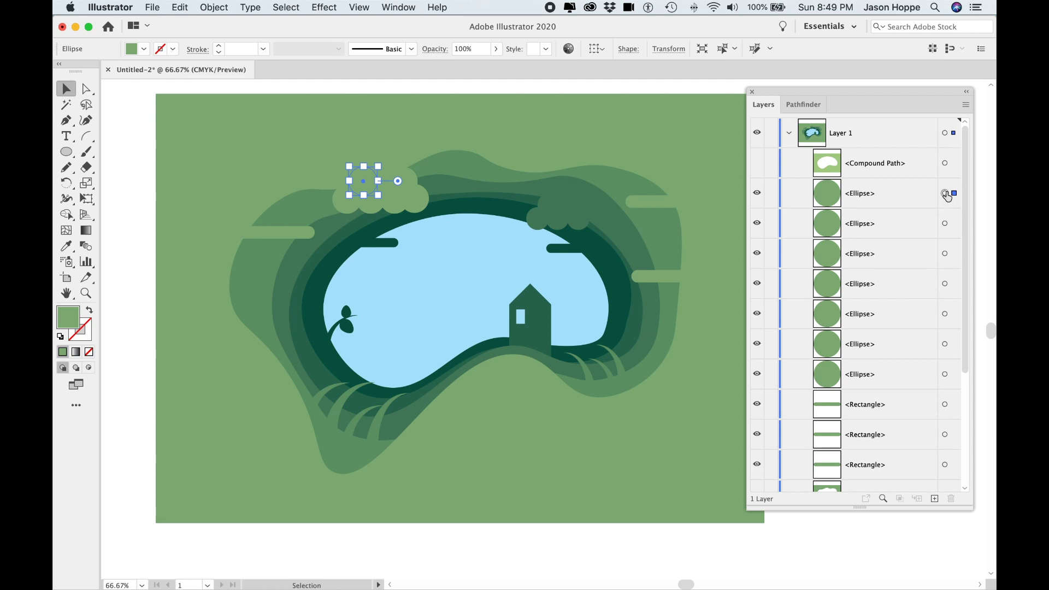
{"action": "left_click", "coordinate": [945, 224], "text": "shift"}
{"action": "left_click", "coordinate": [946, 254], "text": "shift"}
{"action": "left_click", "coordinate": [945, 284], "text": "shift"}
{"action": "left_click", "coordinate": [946, 315], "text": "shift"}
{"action": "left_click", "coordinate": [944, 350], "text": "shift"}
{"action": "left_click", "coordinate": [946, 373], "text": "shift"}
{"action": "scroll", "coordinate": [947, 355], "scroll_direction": "down", "scroll_amount": 3}
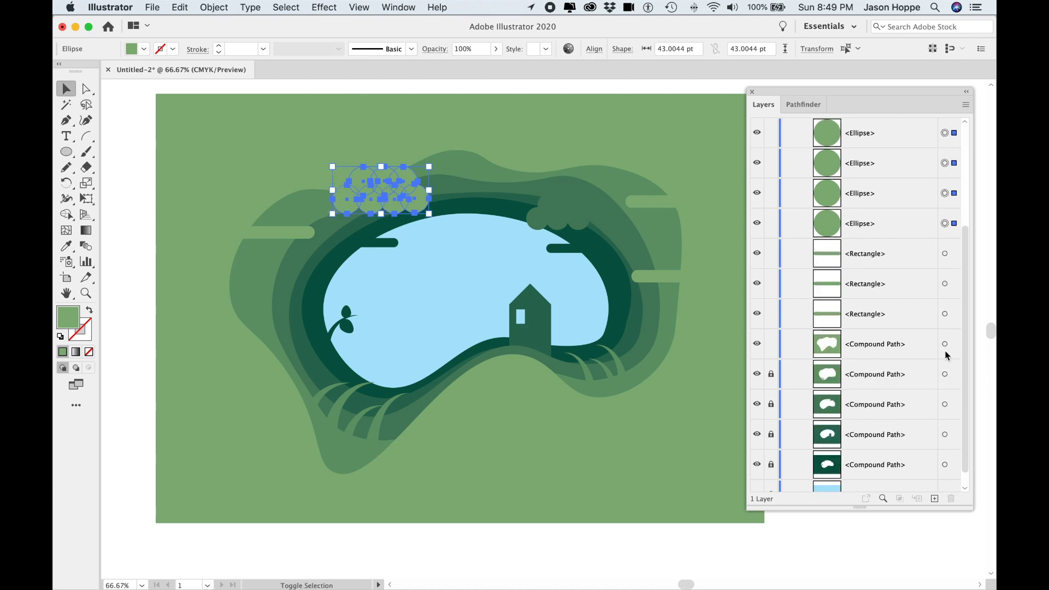
{"action": "left_click", "coordinate": [945, 254], "text": "shift"}
{"action": "left_click", "coordinate": [945, 284], "text": "shift"}
{"action": "left_click", "coordinate": [946, 314], "text": "shift"}
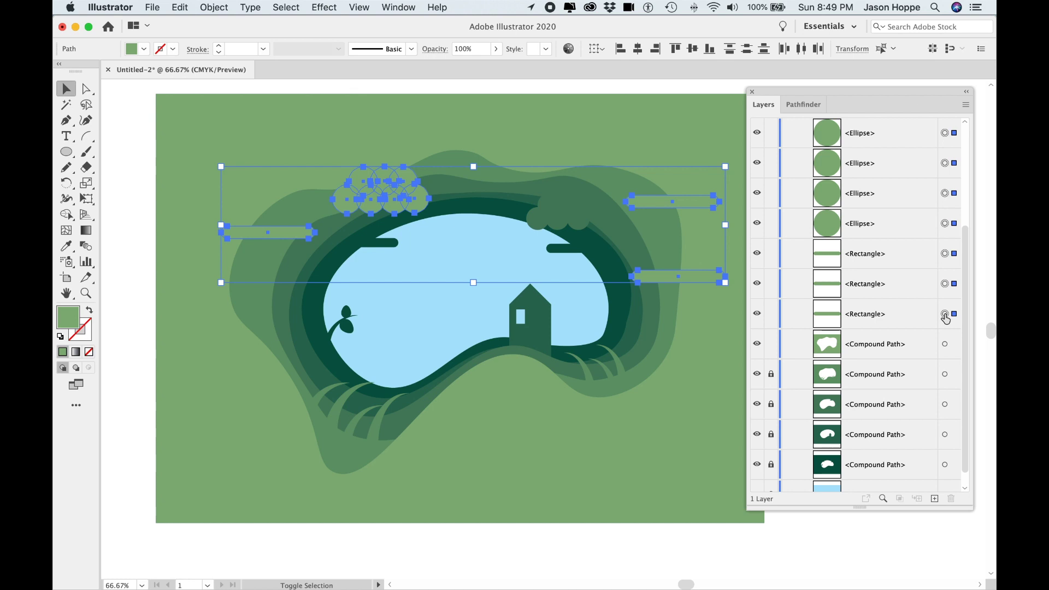
{"action": "left_click", "coordinate": [945, 345], "text": "shift"}
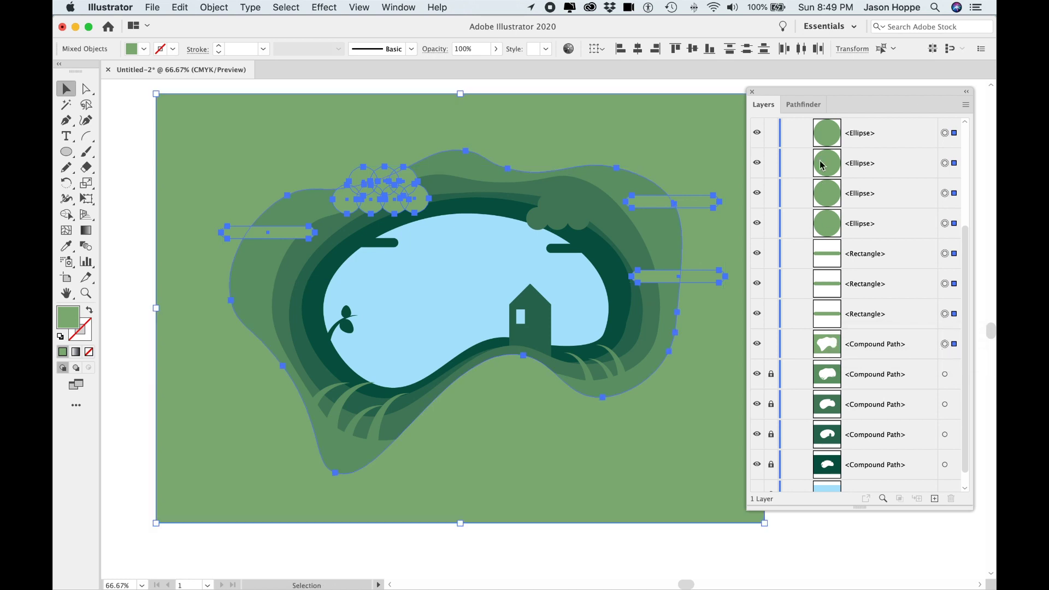
{"action": "left_click", "coordinate": [804, 109]}
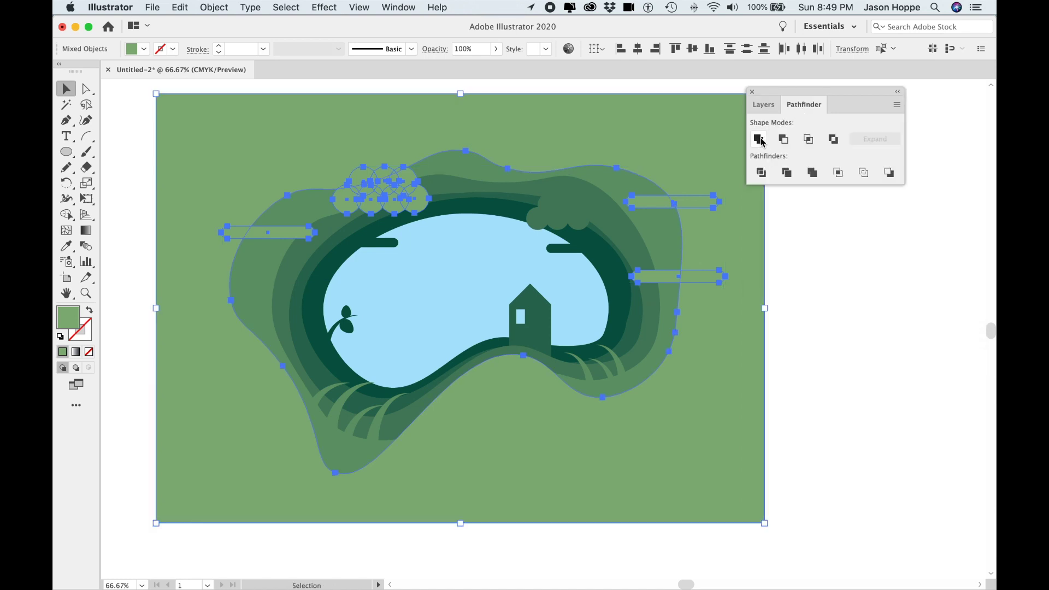
{"action": "left_click", "coordinate": [759, 139]}
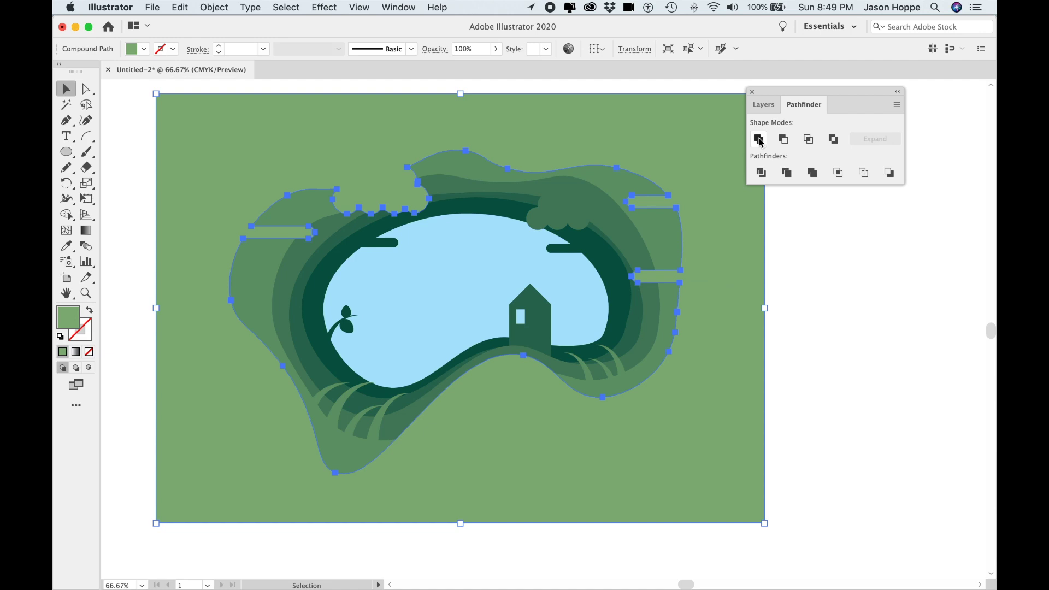
Show the hidden sixth cutout in the layer stack and lock the merged fifth cutout
{"action": "left_click", "coordinate": [763, 104]}
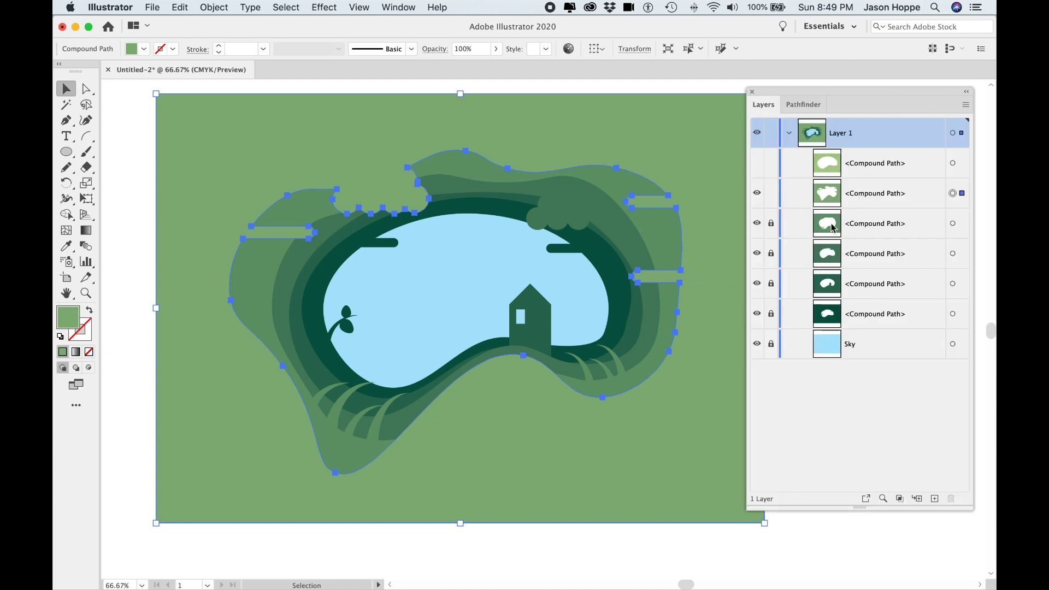
{"action": "left_click", "coordinate": [902, 169]}
{"action": "left_click", "coordinate": [756, 166]}
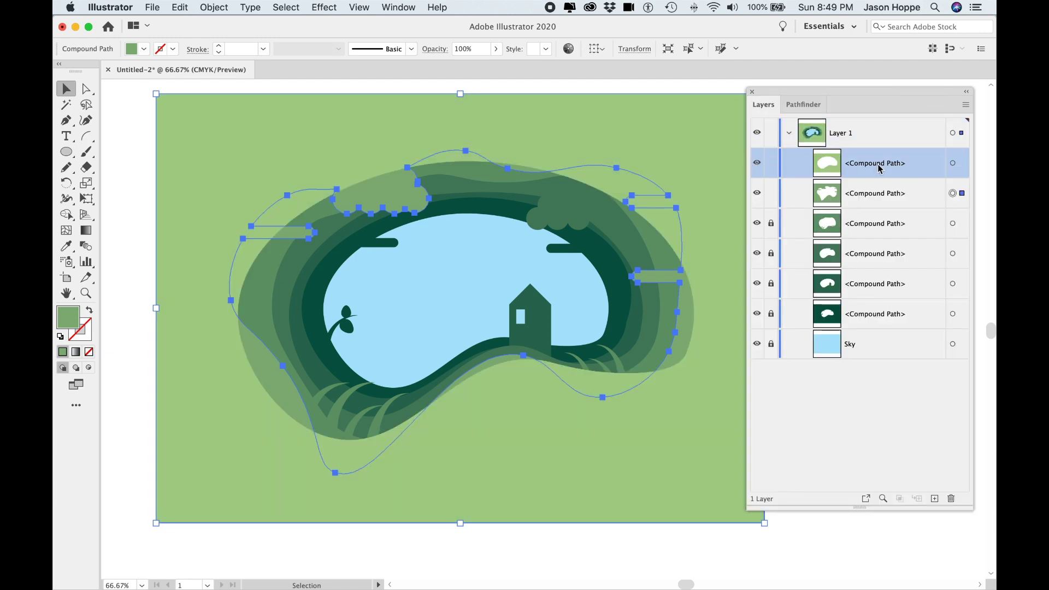
{"action": "left_click", "coordinate": [772, 194]}
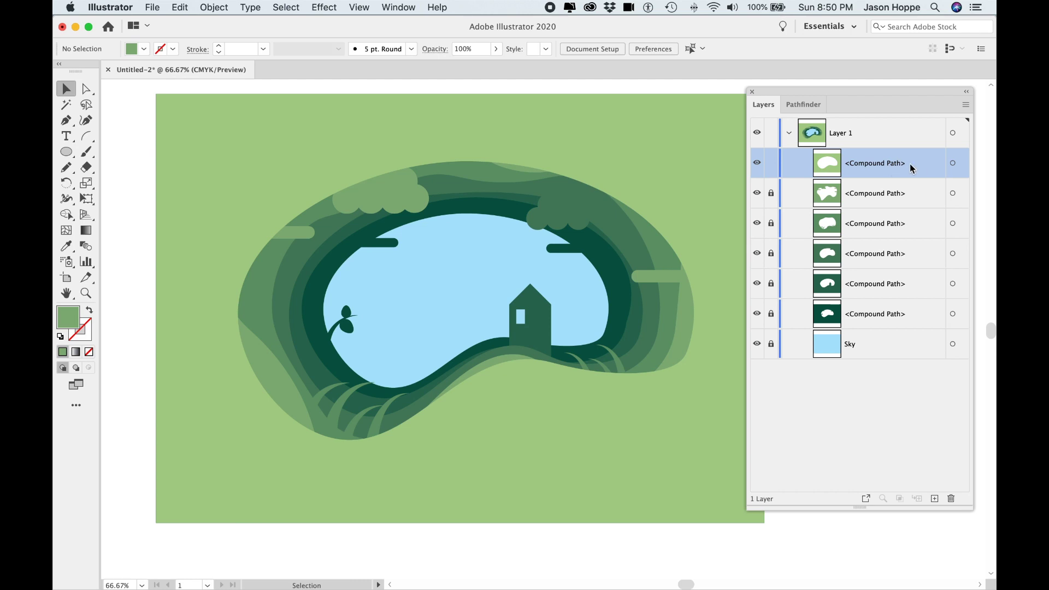
Duplicate the light green sixth cutout in place and hide the upper copy
{"action": "left_click", "coordinate": [951, 163]}
{"action": "key", "text": "super"}
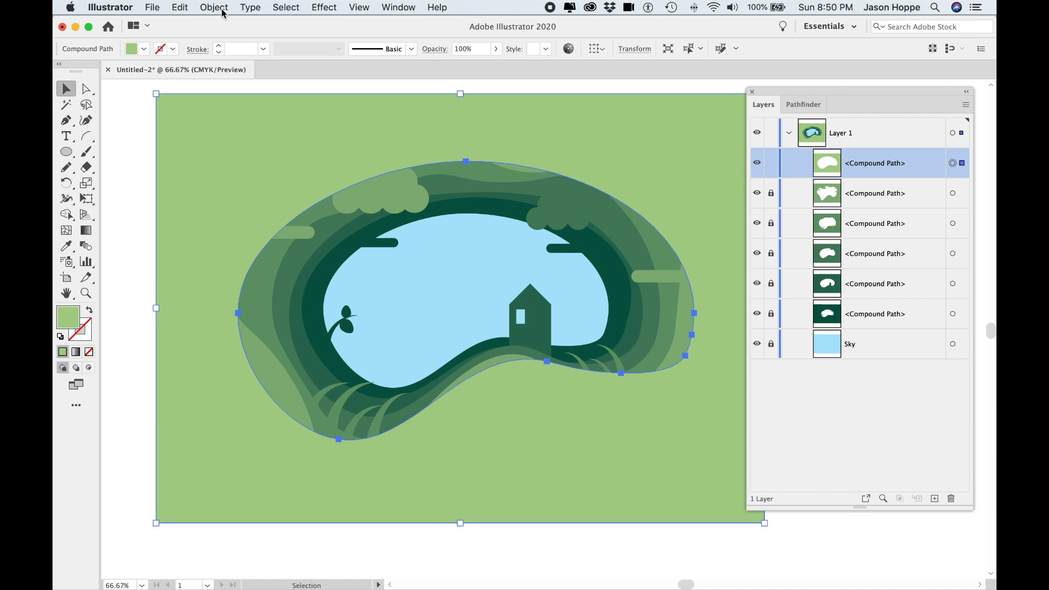
{"action": "left_click", "coordinate": [183, 6]}
{"action": "left_click", "coordinate": [211, 119]}
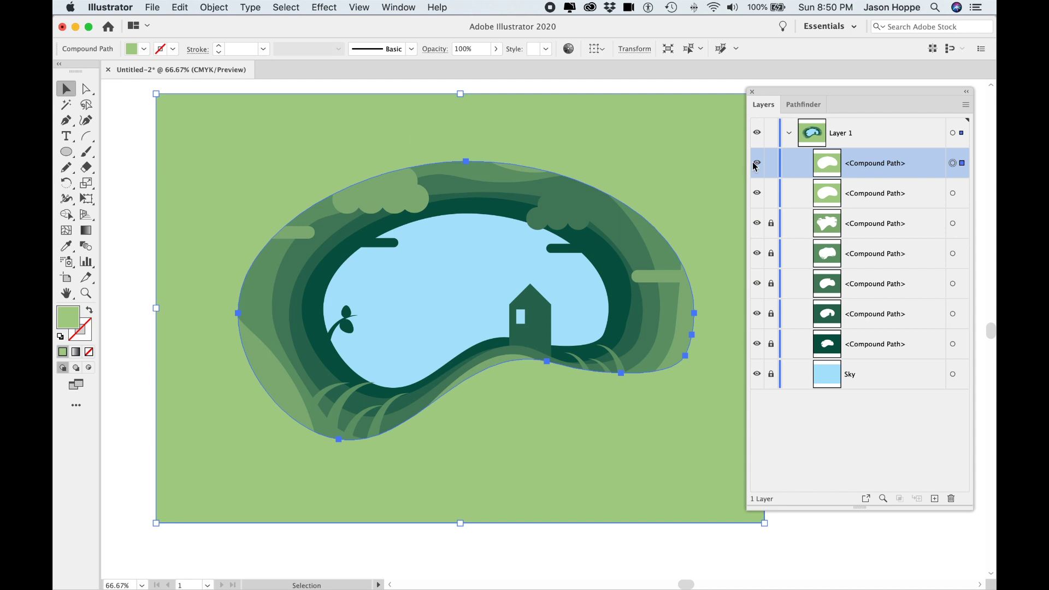
{"action": "left_click", "coordinate": [757, 164]}
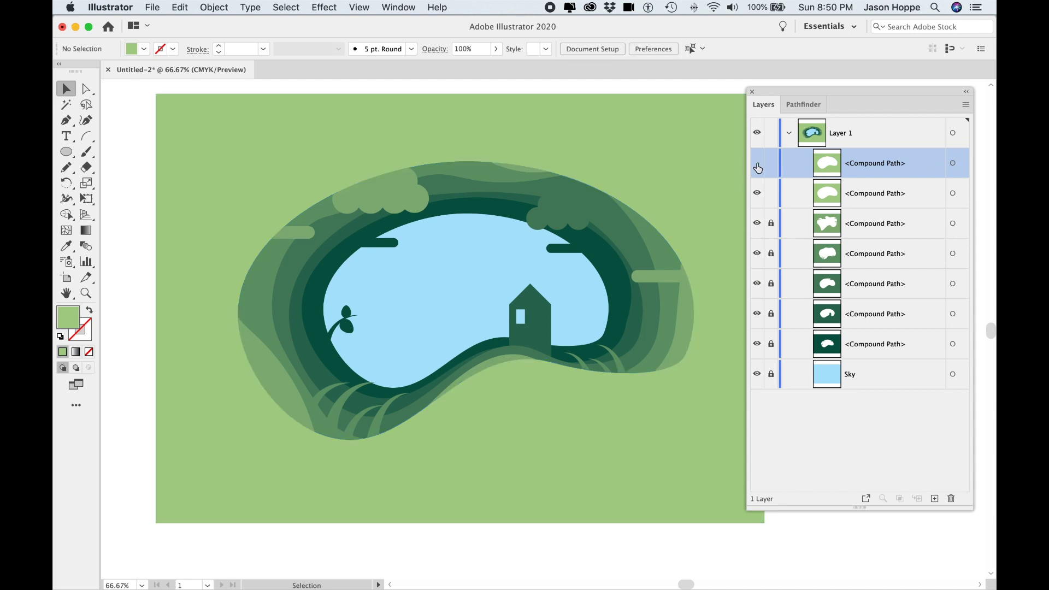
Reshape the visible sixth cutout's upper edge with the Curvature tool, widening it outward at both upper corners and the top
{"action": "left_click", "coordinate": [869, 191]}
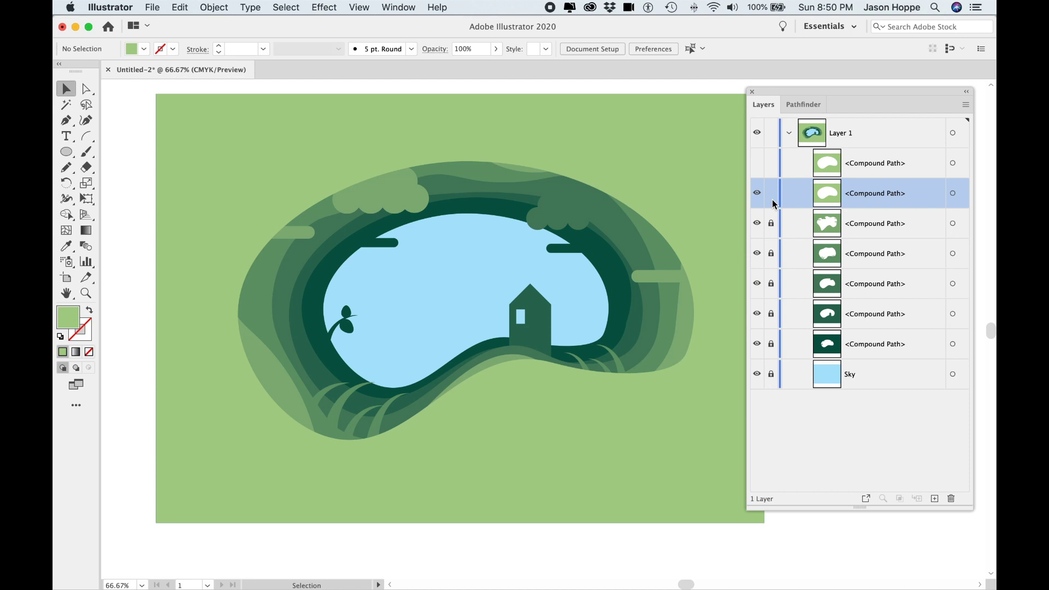
{"action": "left_click", "coordinate": [952, 193]}
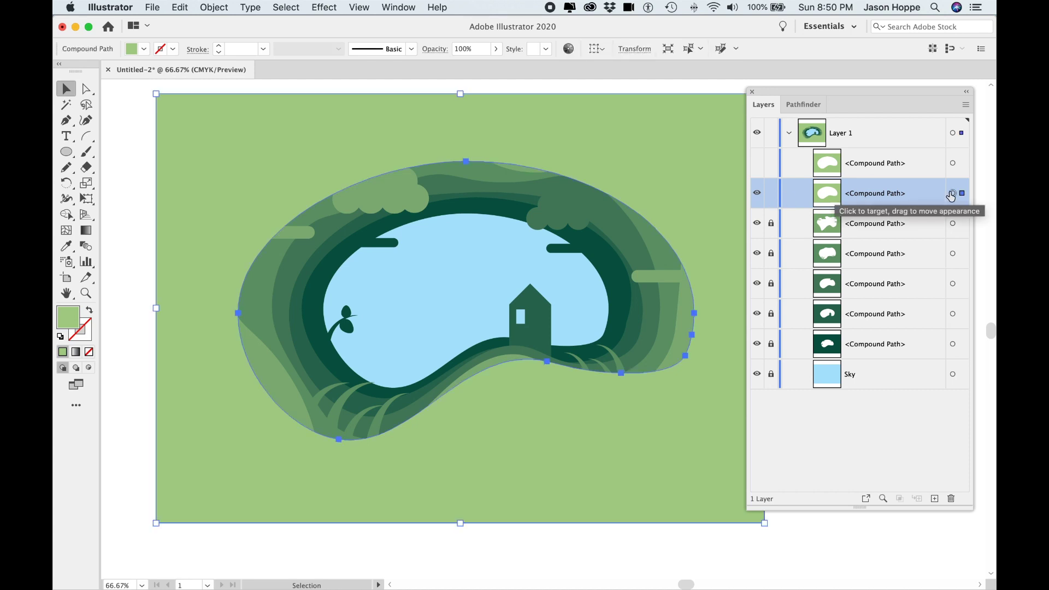
{"action": "left_click", "coordinate": [88, 124]}
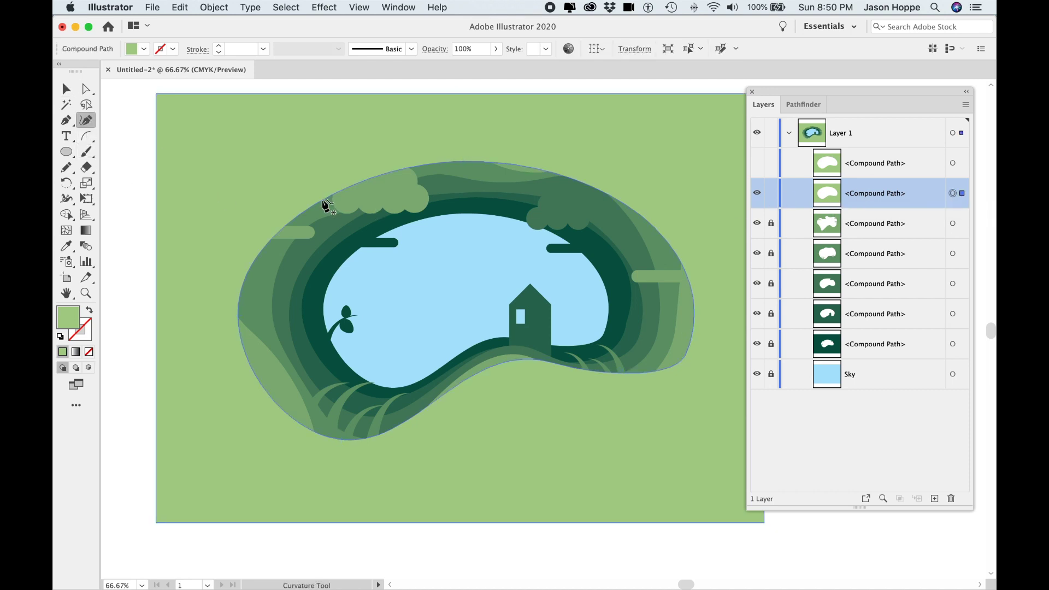
{"action": "left_click_drag", "start_coordinate": [321, 204], "coordinate": [263, 166]}
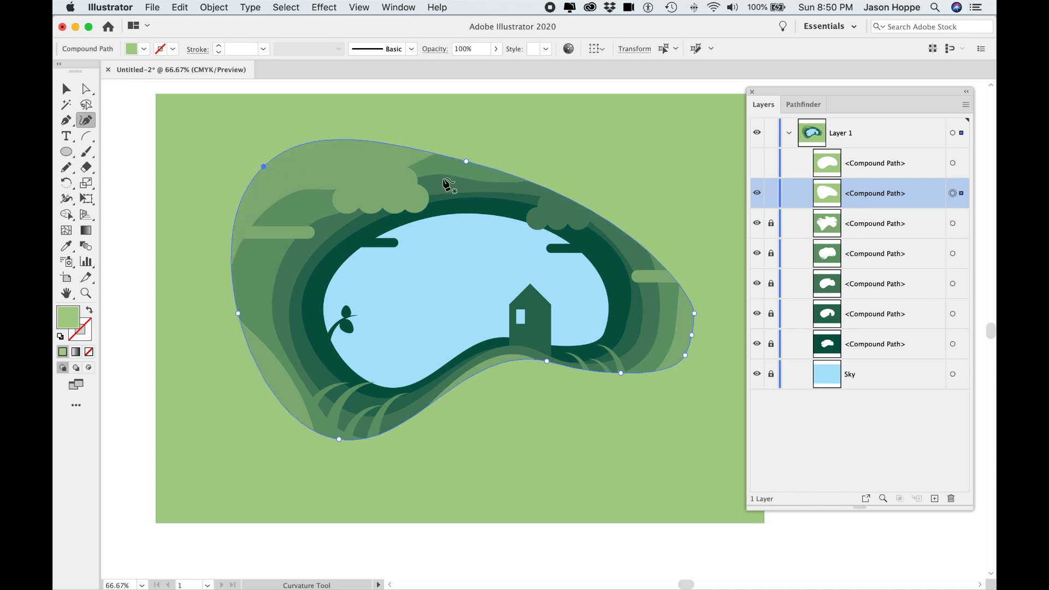
{"action": "left_click_drag", "start_coordinate": [466, 162], "coordinate": [511, 133]}
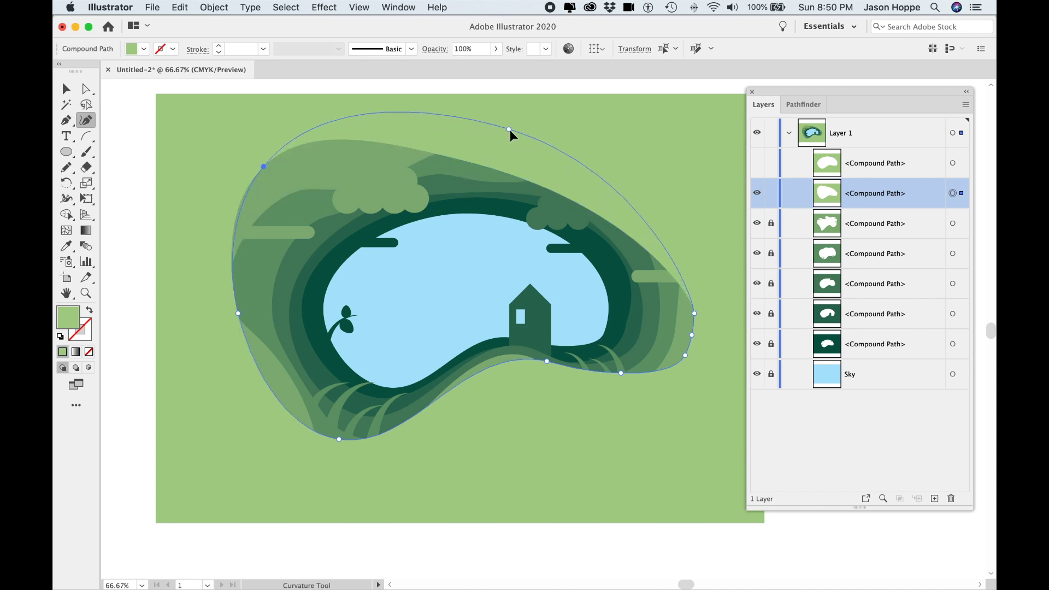
{"action": "left_click_drag", "start_coordinate": [632, 212], "coordinate": [681, 171]}
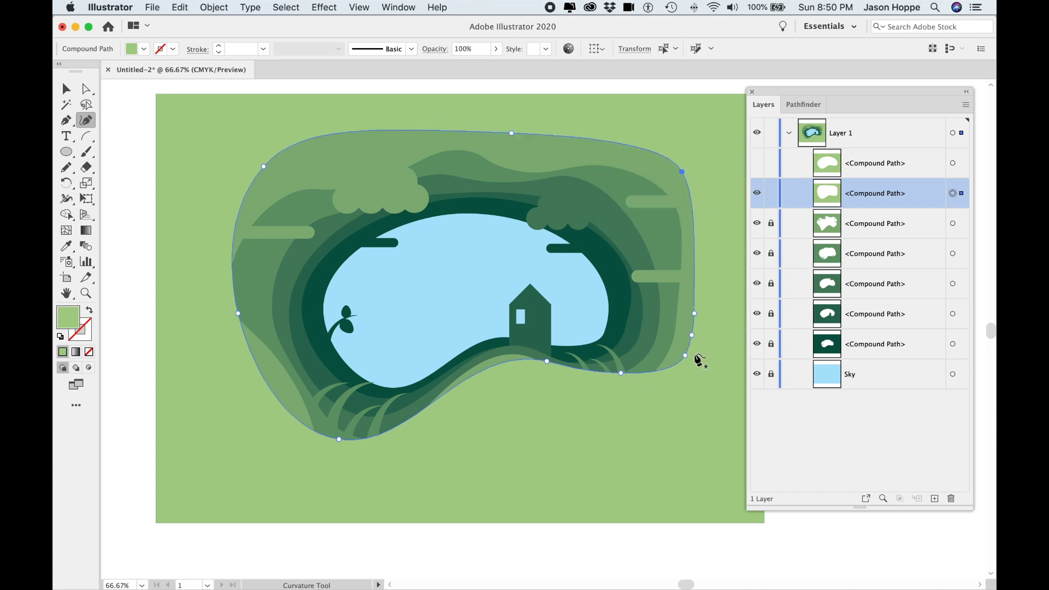
Remove an extra point from the sixth cutout's right edge, bulge that edge outward and extend the lower-right lobe downward
{"action": "left_click", "coordinate": [692, 335]}
{"action": "key", "text": "Delete"}
{"action": "left_click_drag", "start_coordinate": [707, 297], "coordinate": [709, 289]}
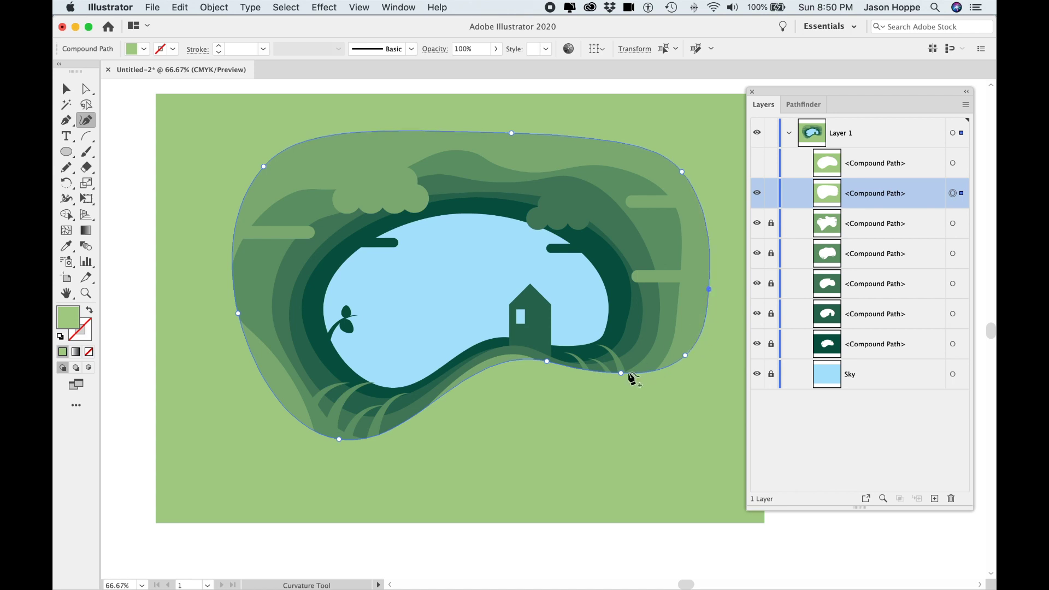
{"action": "left_click_drag", "start_coordinate": [622, 374], "coordinate": [609, 416]}
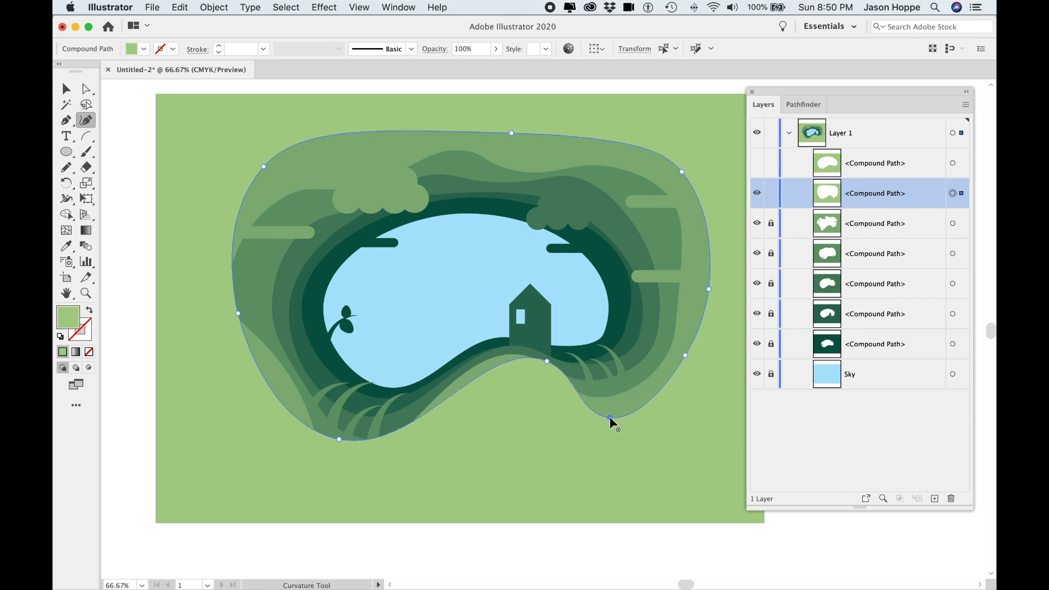
Widen the sixth cutout's lower-left lobe and left edge, lower its bottom edge below the fifth cutout, and deselect it
{"action": "left_click_drag", "start_coordinate": [547, 361], "coordinate": [535, 368]}
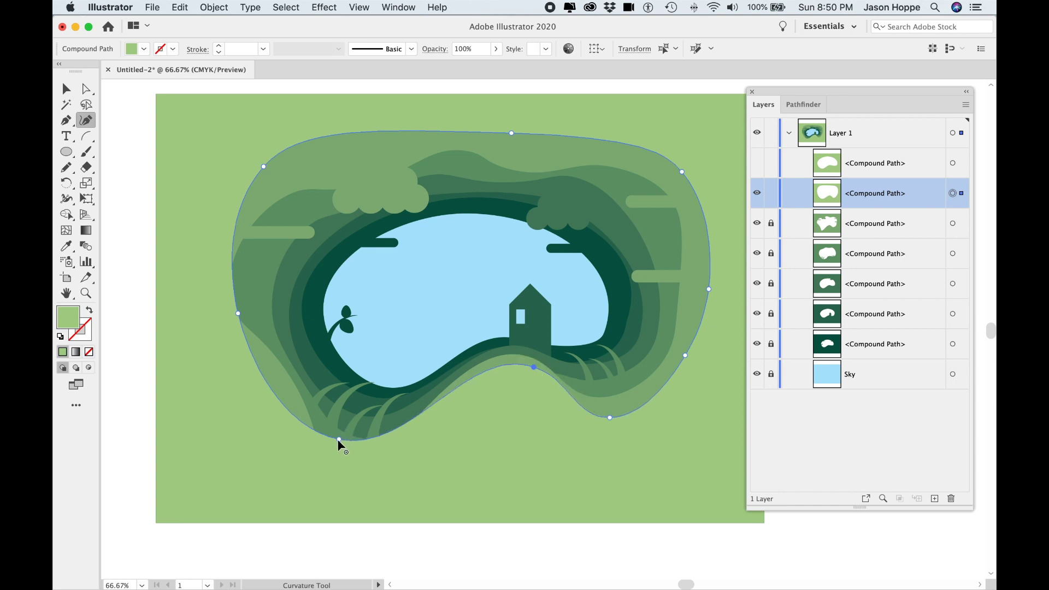
{"action": "left_click_drag", "start_coordinate": [338, 439], "coordinate": [288, 479]}
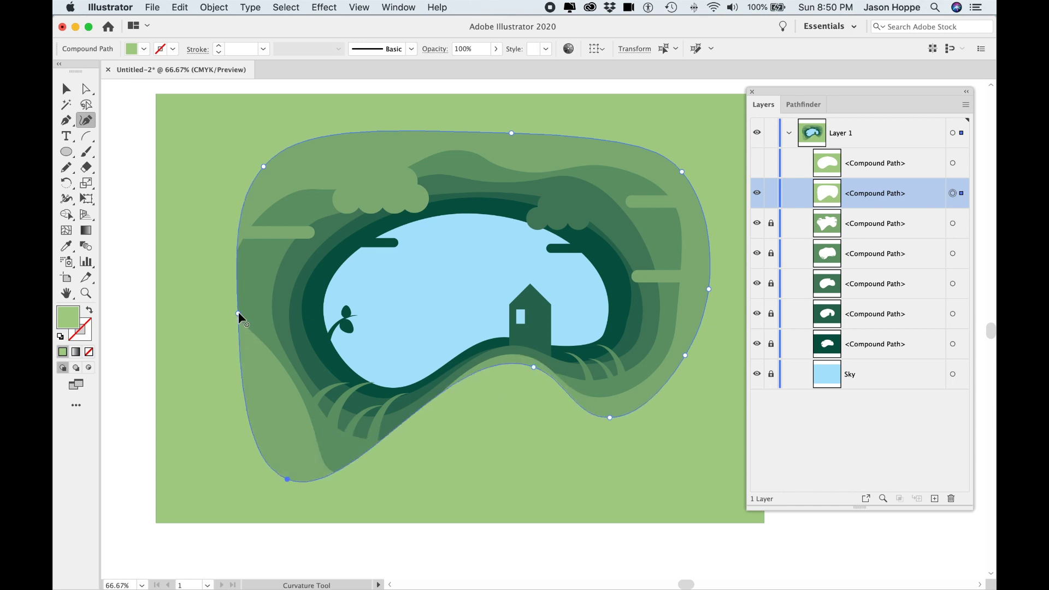
{"action": "left_click_drag", "start_coordinate": [237, 313], "coordinate": [207, 313]}
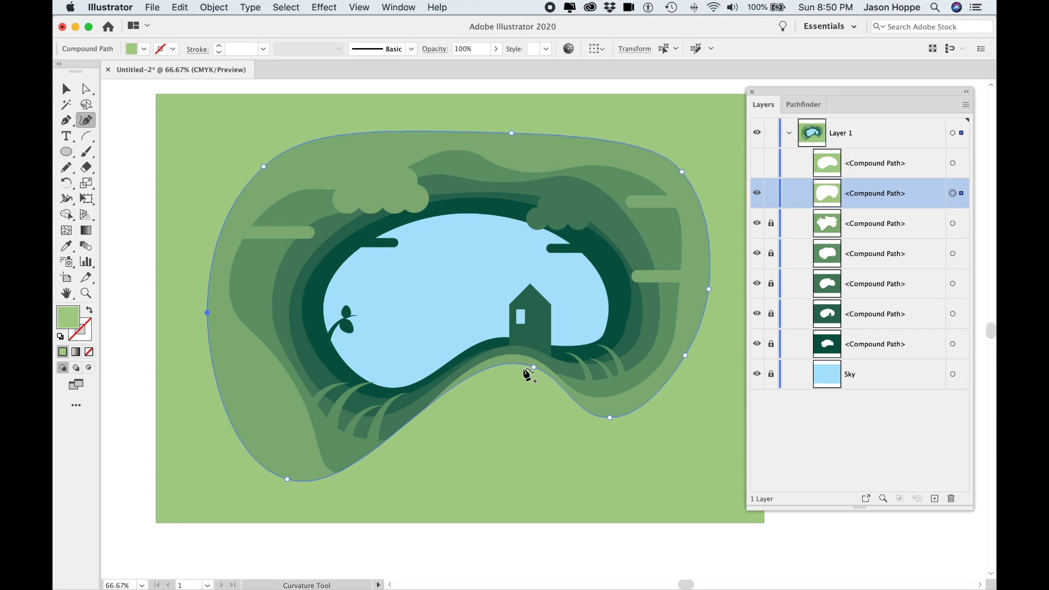
{"action": "left_click_drag", "start_coordinate": [534, 367], "coordinate": [537, 391]}
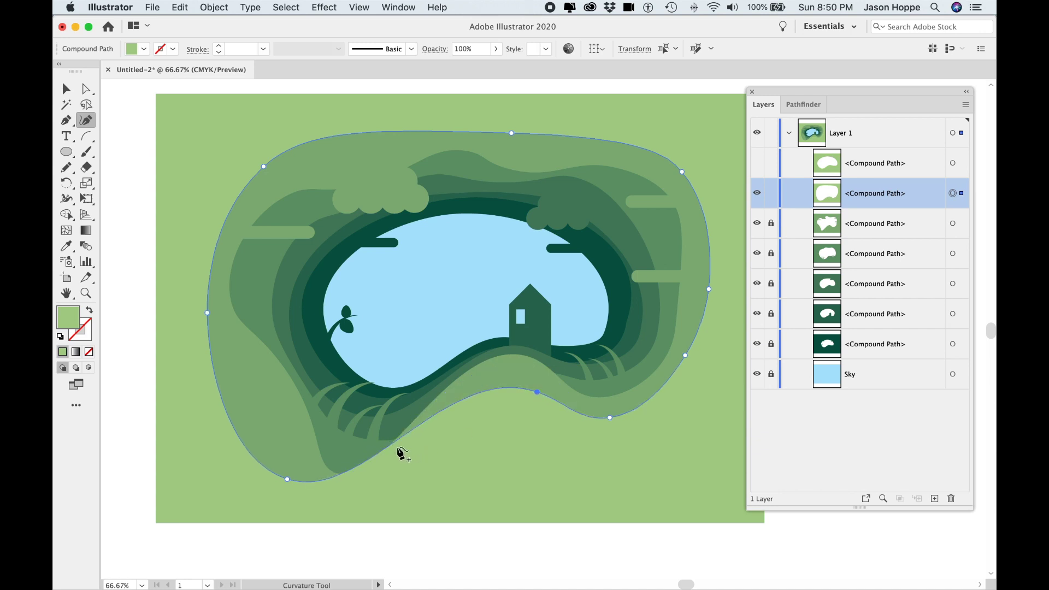
{"action": "left_click_drag", "start_coordinate": [397, 446], "coordinate": [404, 467]}
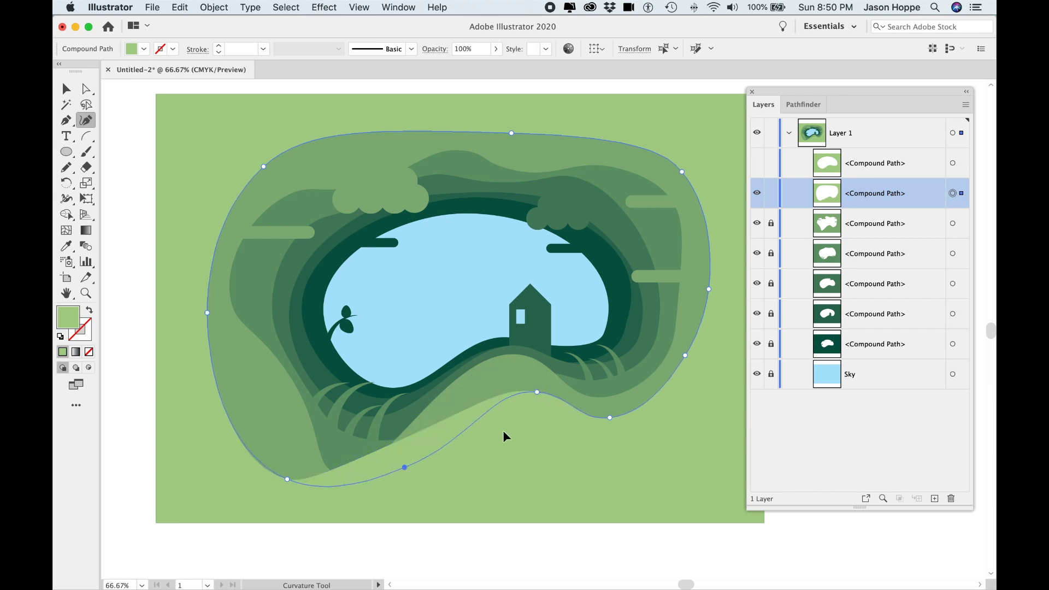
{"action": "left_click_drag", "start_coordinate": [537, 391], "coordinate": [528, 383]}
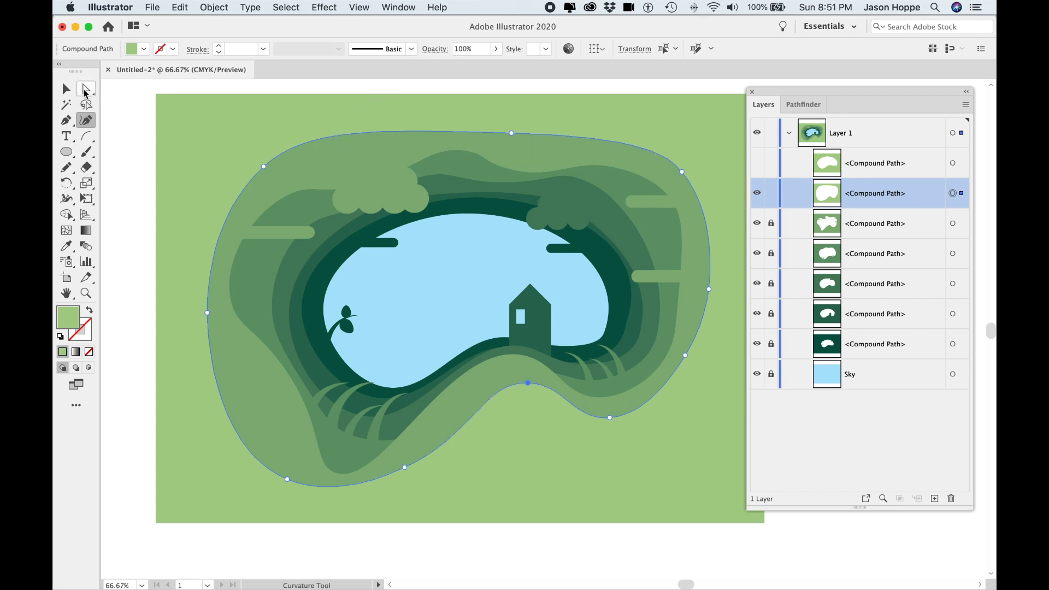
{"action": "key", "text": "v"}
{"action": "left_click", "coordinate": [135, 137]}
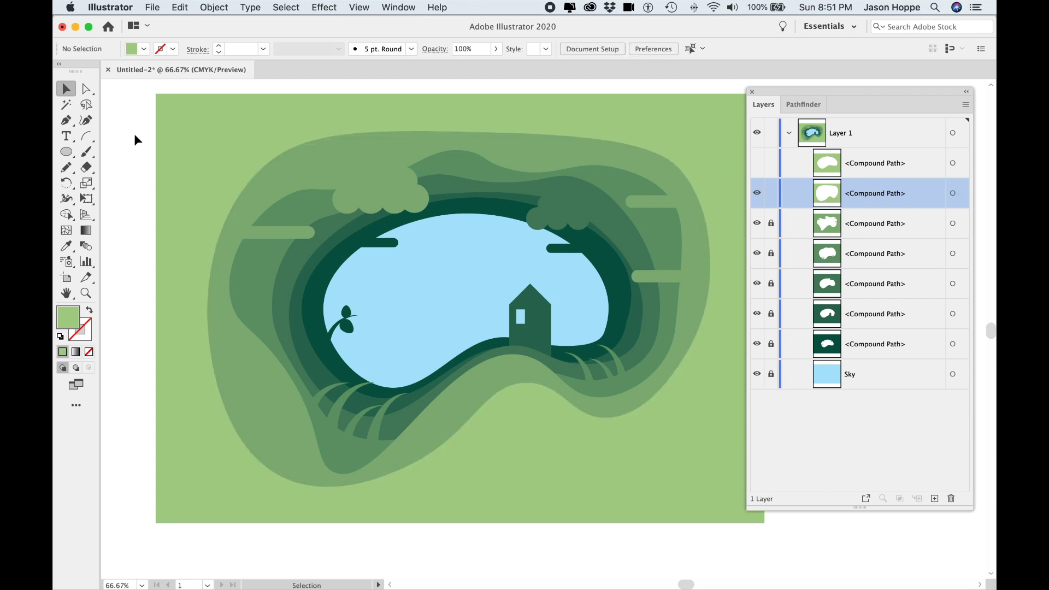
Draw a small light green circle over the sky and pull its top anchor upward to form an egg shape
{"action": "left_click", "coordinate": [66, 152]}
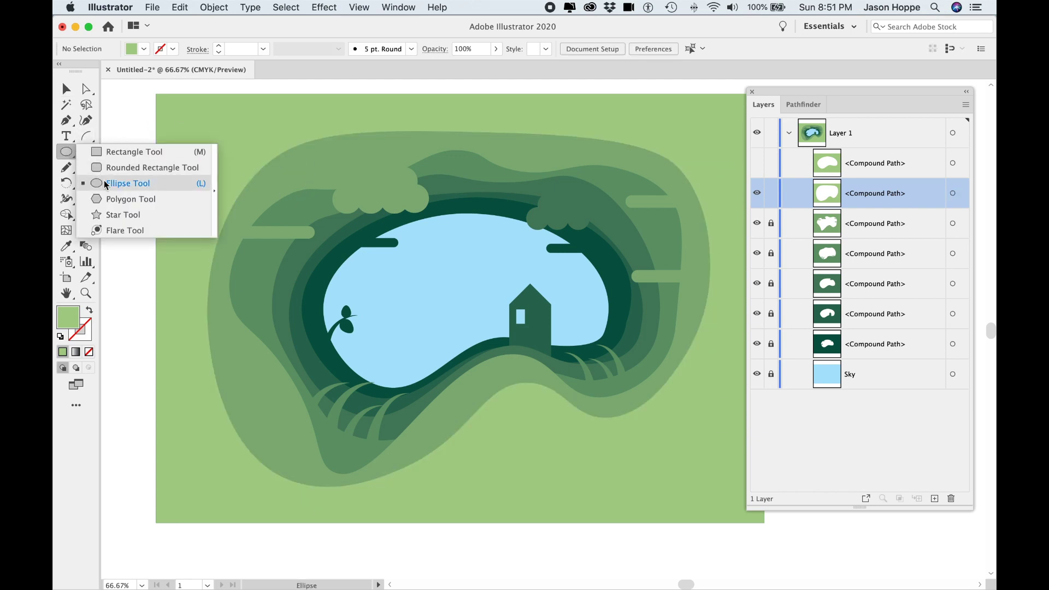
{"action": "left_click", "coordinate": [106, 184]}
{"action": "left_click_drag", "start_coordinate": [209, 157], "coordinate": [412, 294]}
{"action": "left_click", "coordinate": [66, 88]}
{"action": "left_click", "coordinate": [86, 89]}
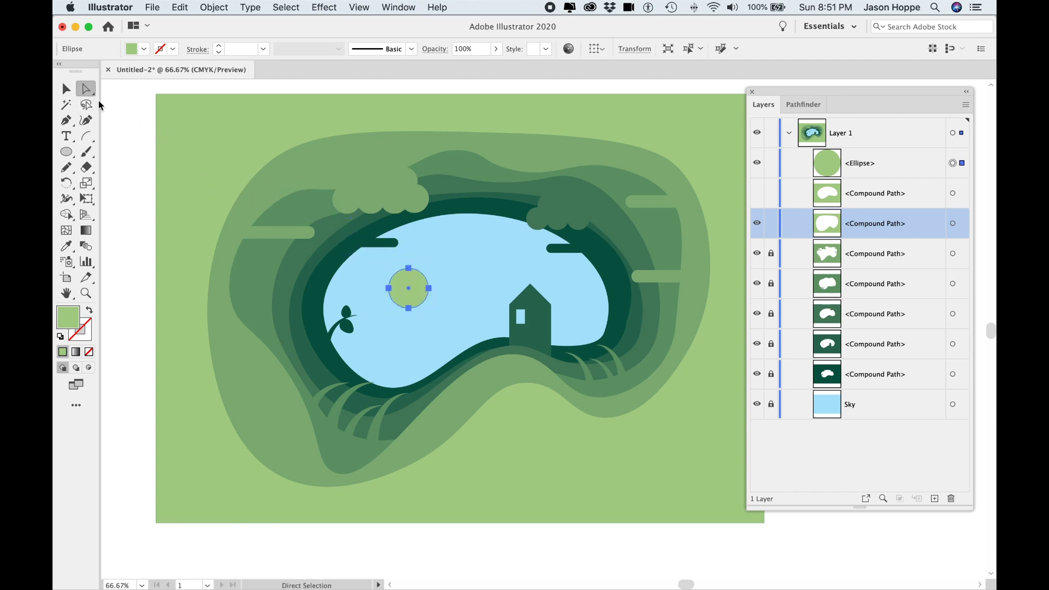
{"action": "left_click_drag", "start_coordinate": [411, 270], "coordinate": [409, 251]}
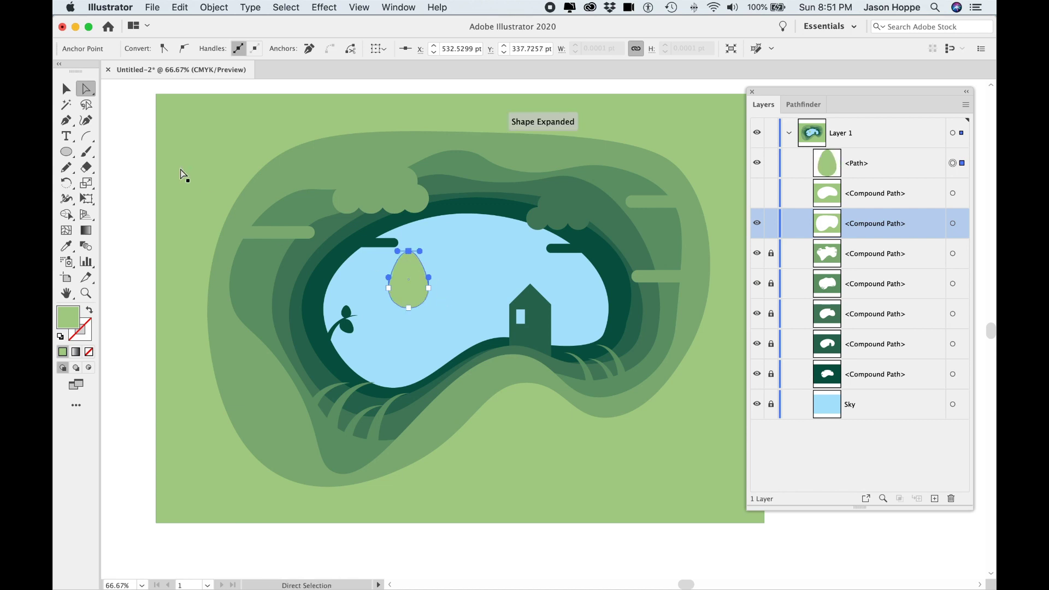
{"action": "left_click", "coordinate": [66, 89]}
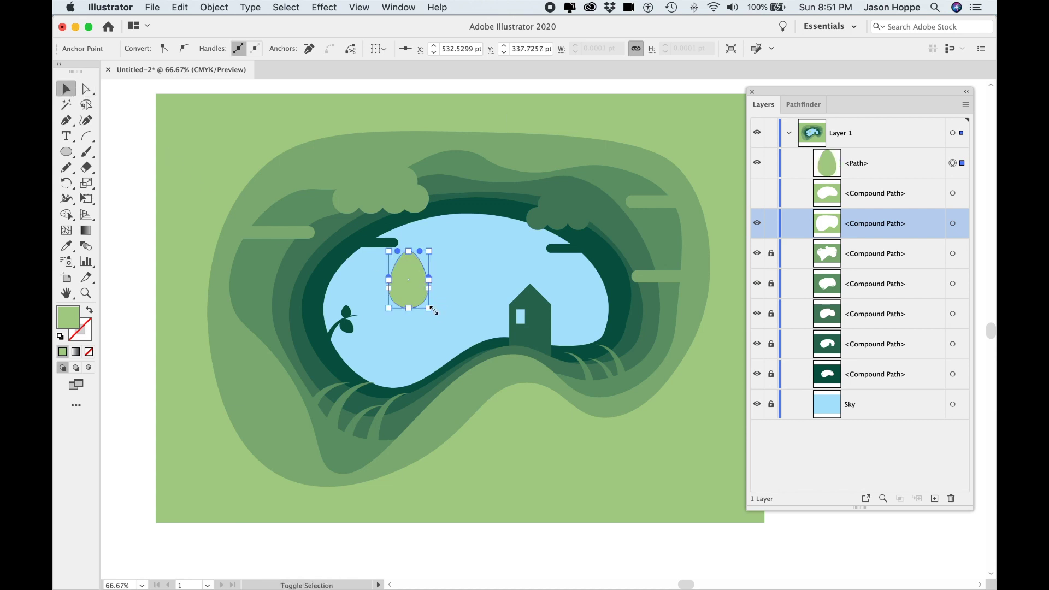
{"action": "left_click_drag", "start_coordinate": [405, 286], "coordinate": [410, 296]}
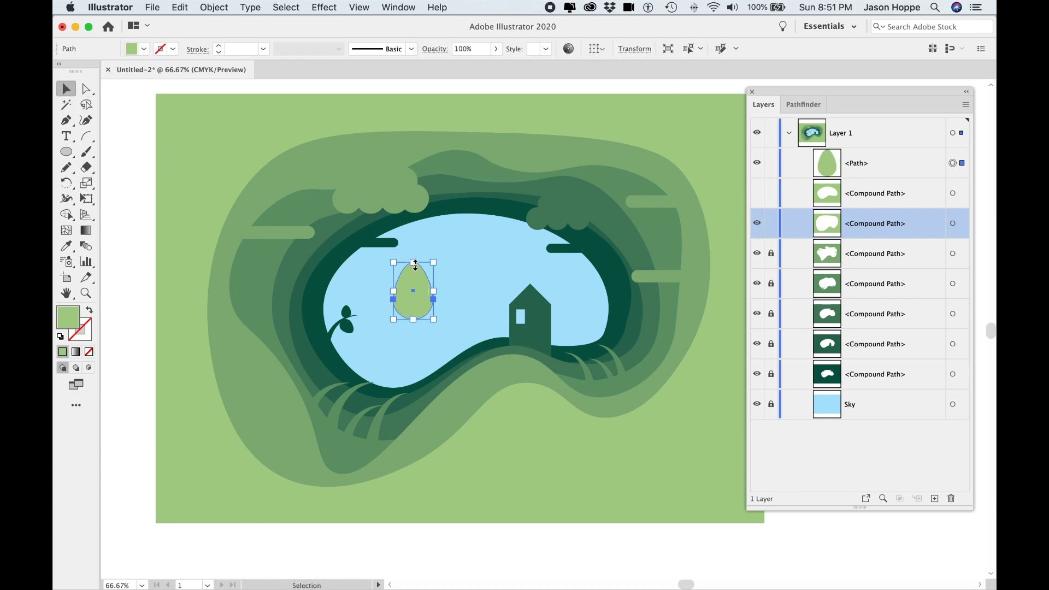
Convert the egg shape's top anchor into a corner point with the Curvature tool to make a pointed leaf
{"action": "left_click", "coordinate": [86, 120]}
{"action": "left_click", "coordinate": [413, 261]}
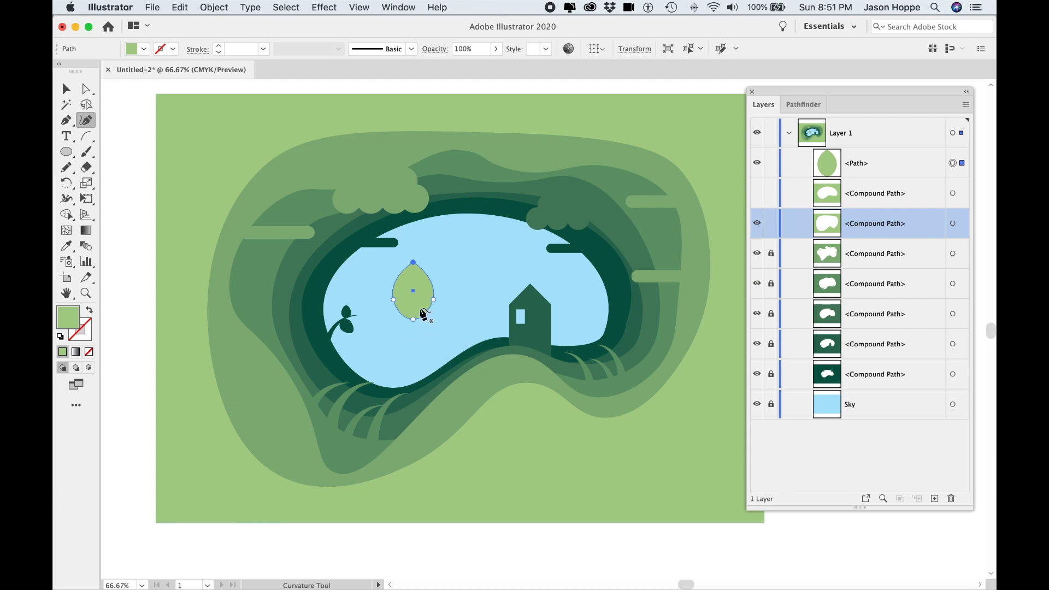
{"action": "left_click", "coordinate": [66, 89]}
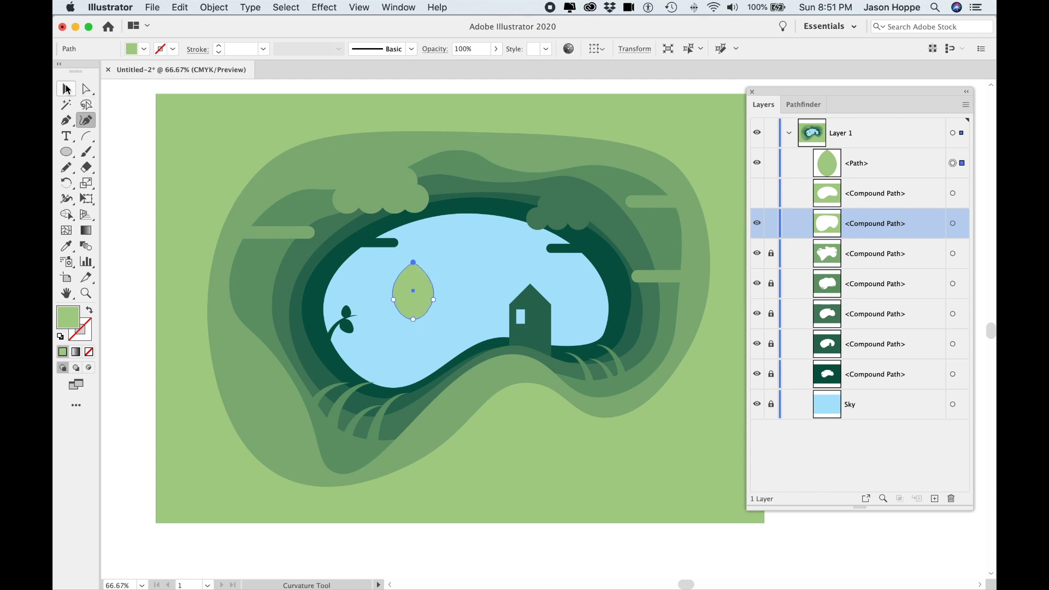
Shrink and tilt the leaf, hang it from the sixth cutout's upper-left edge, and place a larger upright copy beside it
{"action": "left_click", "coordinate": [477, 271]}
{"action": "left_click", "coordinate": [428, 291]}
{"action": "left_click_drag", "start_coordinate": [433, 319], "coordinate": [386, 161]}
{"action": "left_click", "coordinate": [449, 300]}
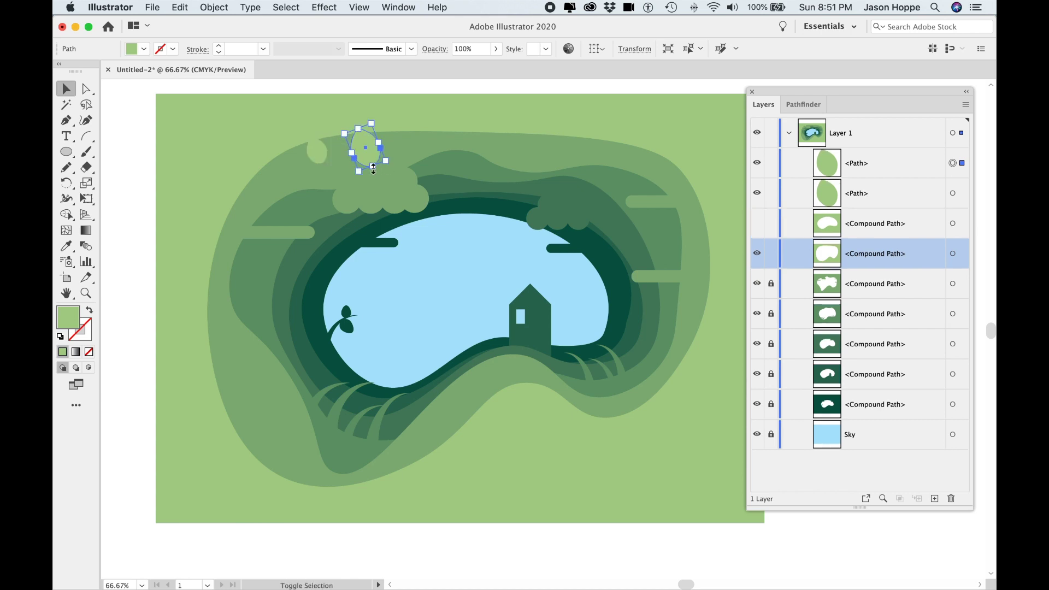
{"action": "left_click", "coordinate": [354, 176]}
{"action": "left_click", "coordinate": [362, 162]}
Add more leaf copies along the sixth cutout's upper edge, making the ones toward the right smaller and tilting the last two
{"action": "left_click_drag", "start_coordinate": [367, 116], "coordinate": [562, 144]}
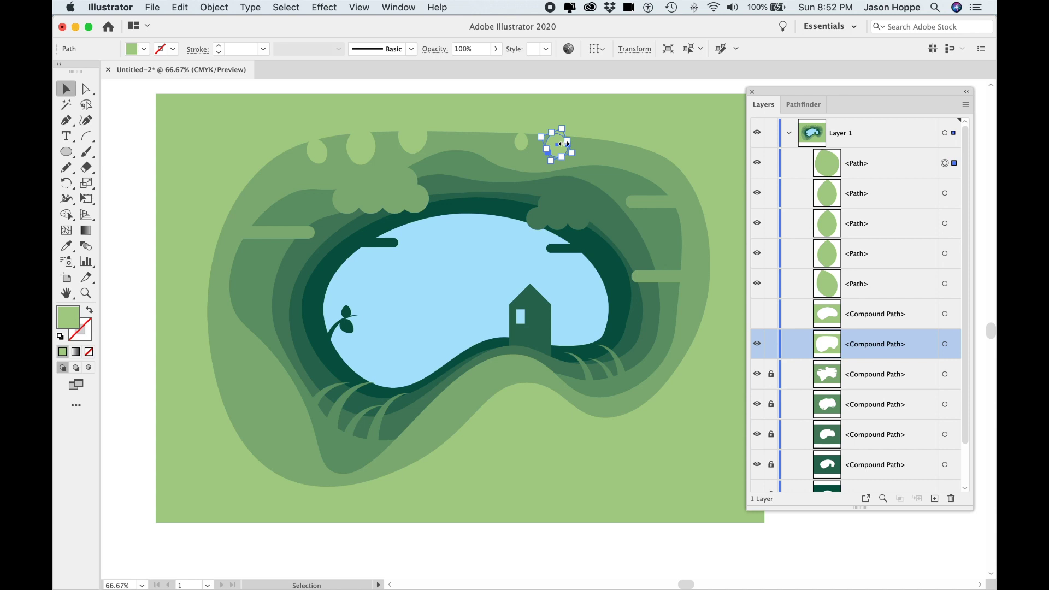
{"action": "left_click", "coordinate": [620, 159]}
{"action": "left_click", "coordinate": [559, 147]}
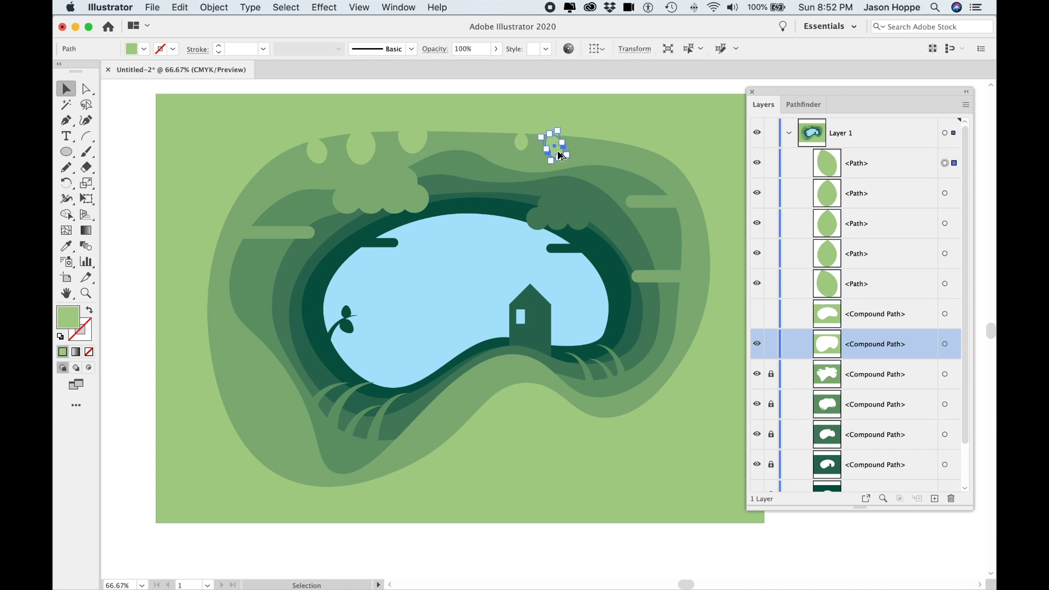
{"action": "left_click_drag", "start_coordinate": [560, 155], "coordinate": [628, 159]}
Flatten the sixth cutout's lower-left lobe into a straight bottom edge by moving its two bottom anchors and making them corner points
{"action": "left_click", "coordinate": [705, 382]}
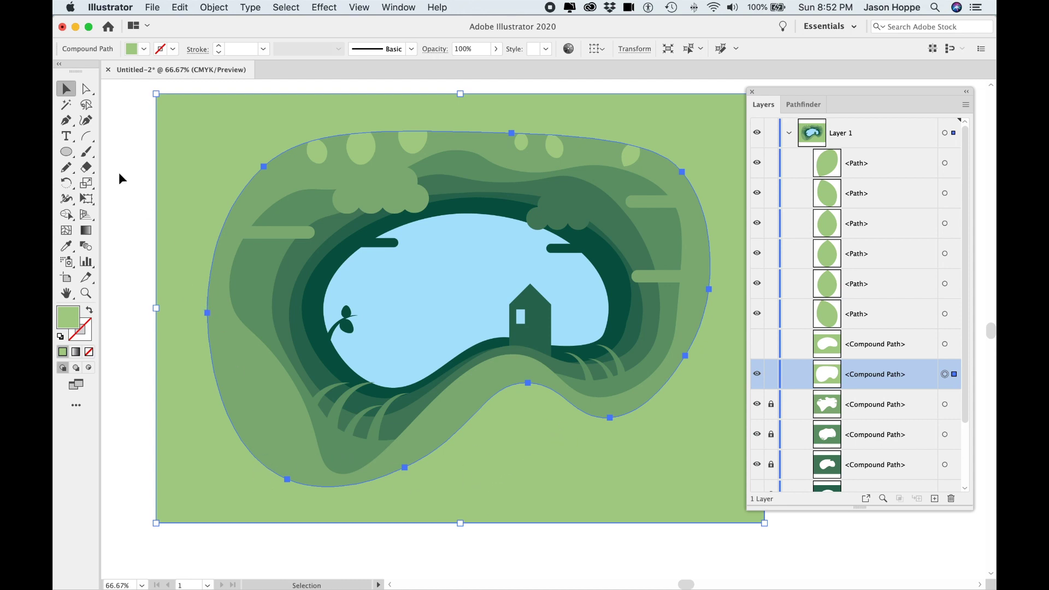
{"action": "left_click", "coordinate": [67, 153]}
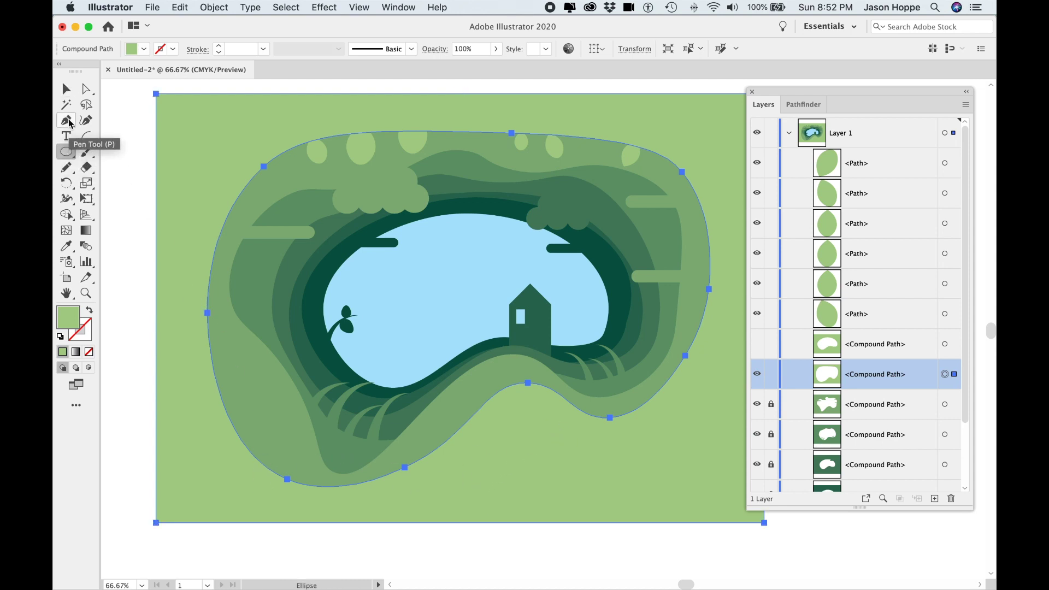
{"action": "left_click", "coordinate": [85, 127]}
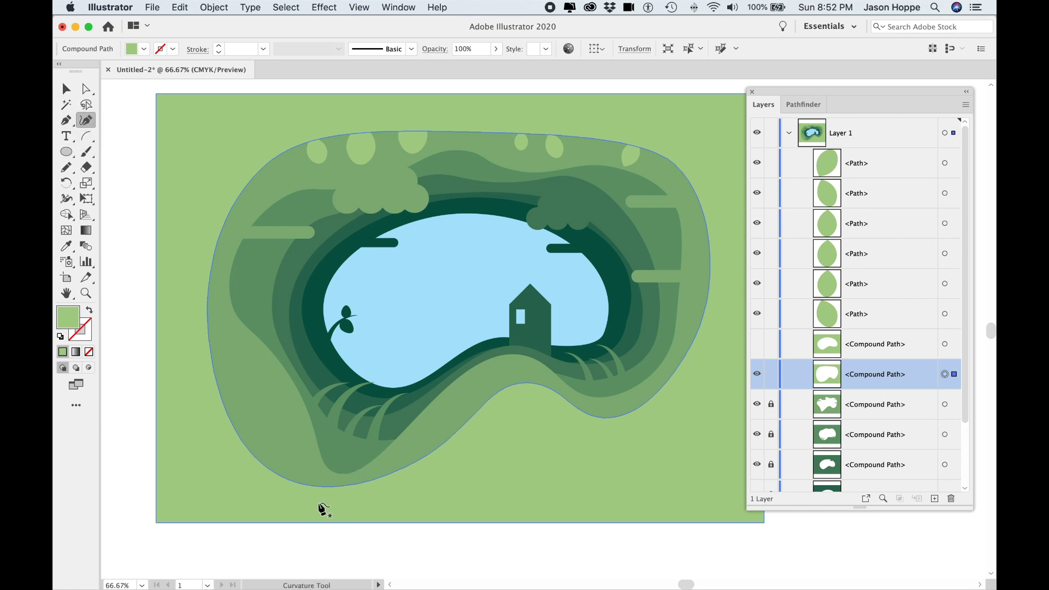
{"action": "left_click_drag", "start_coordinate": [288, 479], "coordinate": [271, 458]}
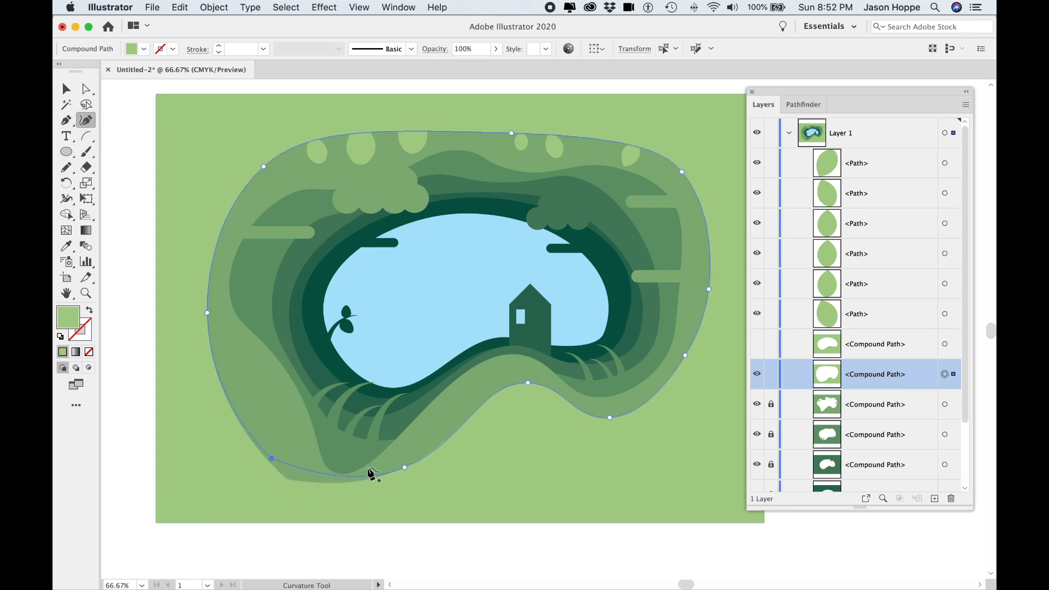
{"action": "double_click", "coordinate": [405, 466]}
{"action": "left_click_drag", "start_coordinate": [405, 467], "coordinate": [433, 460]}
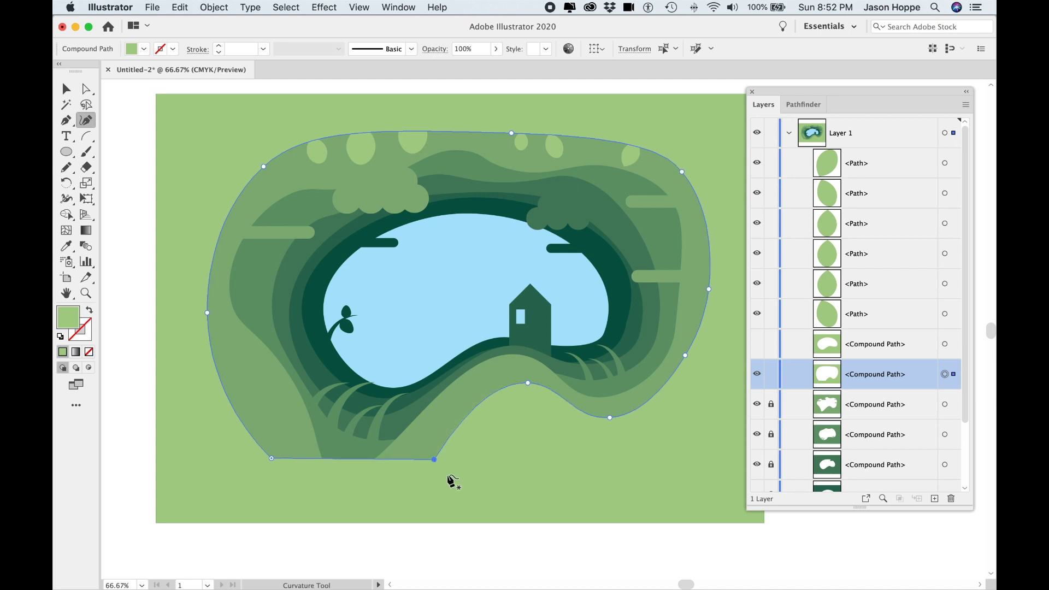
{"action": "left_click", "coordinate": [72, 93]}
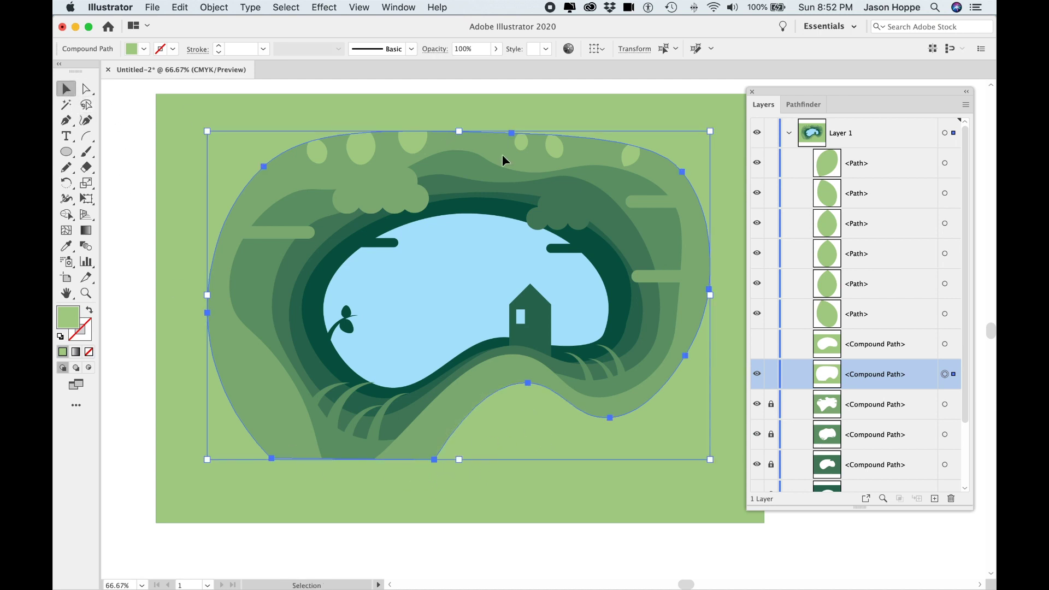
Draw a small light green circle at the sixth cutout's upper-right edge and copy it twice to form a three-circle foliage cluster
{"action": "left_click", "coordinate": [552, 149]}
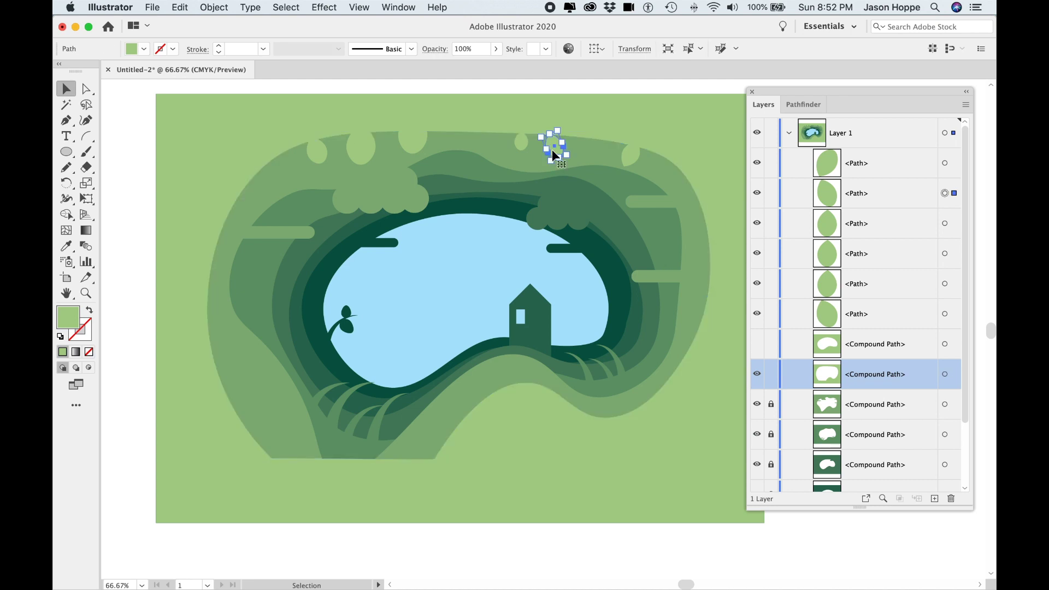
{"action": "left_click", "coordinate": [628, 158]}
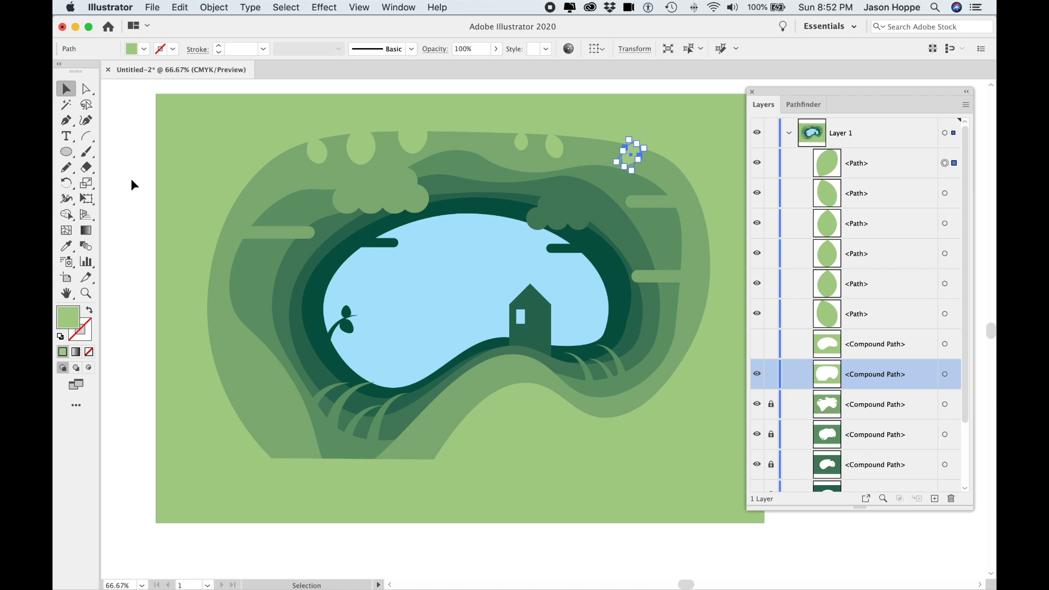
{"action": "key", "text": "l"}
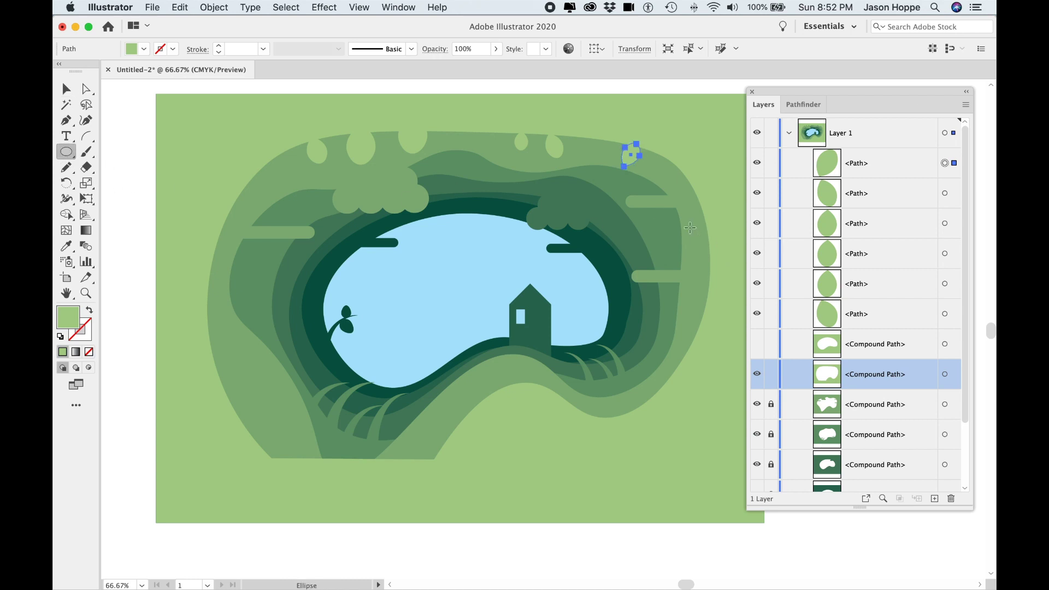
{"action": "left_click_drag", "start_coordinate": [693, 227], "coordinate": [711, 244]}
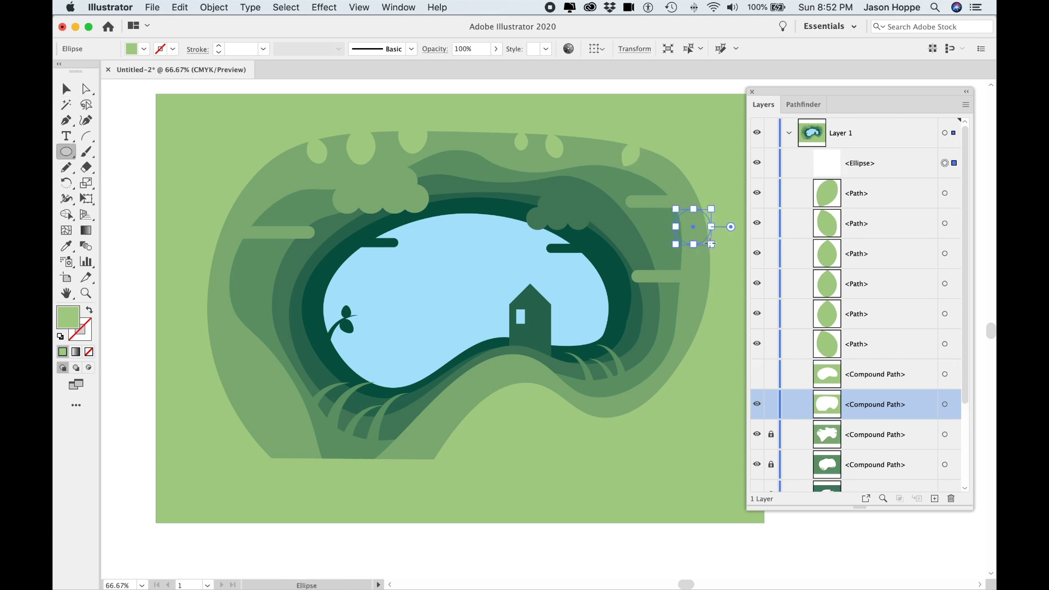
{"action": "left_click", "coordinate": [66, 89]}
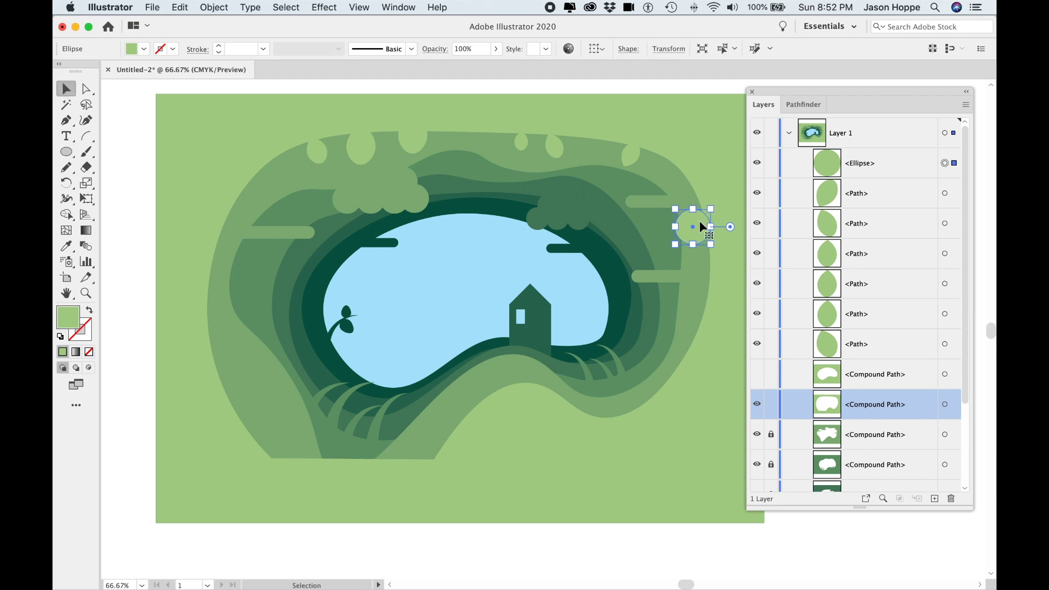
{"action": "mouse_move", "coordinate": [702, 226]}
{"action": "left_mouse_down"}
{"action": "mouse_move", "coordinate": [676, 227]}
{"action": "mouse_move", "coordinate": [691, 205]}
{"action": "mouse_move", "coordinate": [714, 241]}
{"action": "left_mouse_up"}
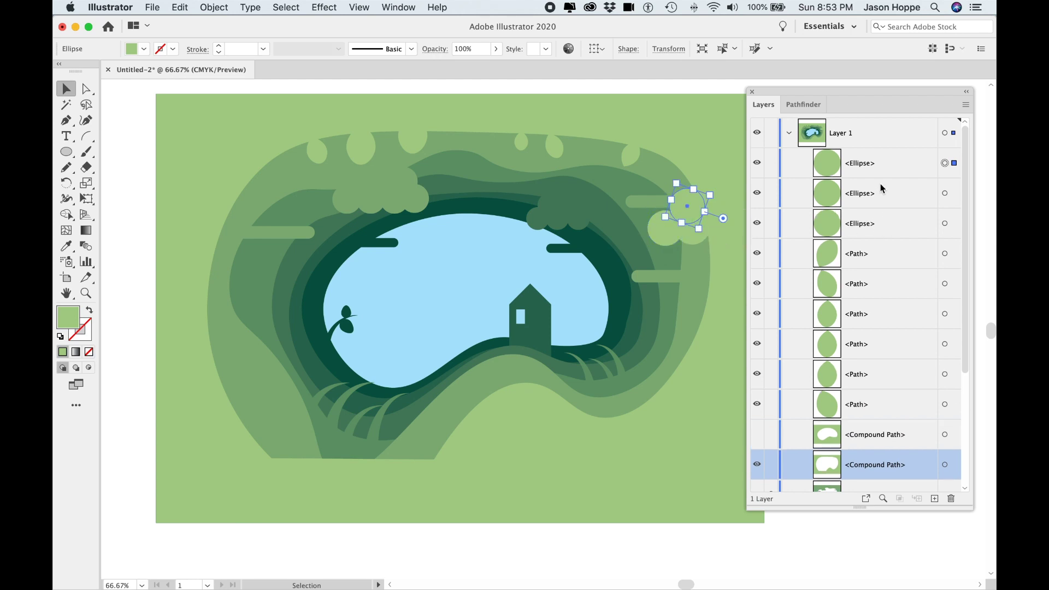
Move the hidden compound path to the top of the layer stack, above the circles and leaves
{"action": "scroll", "coordinate": [888, 224], "scroll_direction": "down", "scroll_amount": 3}
{"action": "scroll", "coordinate": [890, 226], "scroll_direction": "up", "scroll_amount": 3}
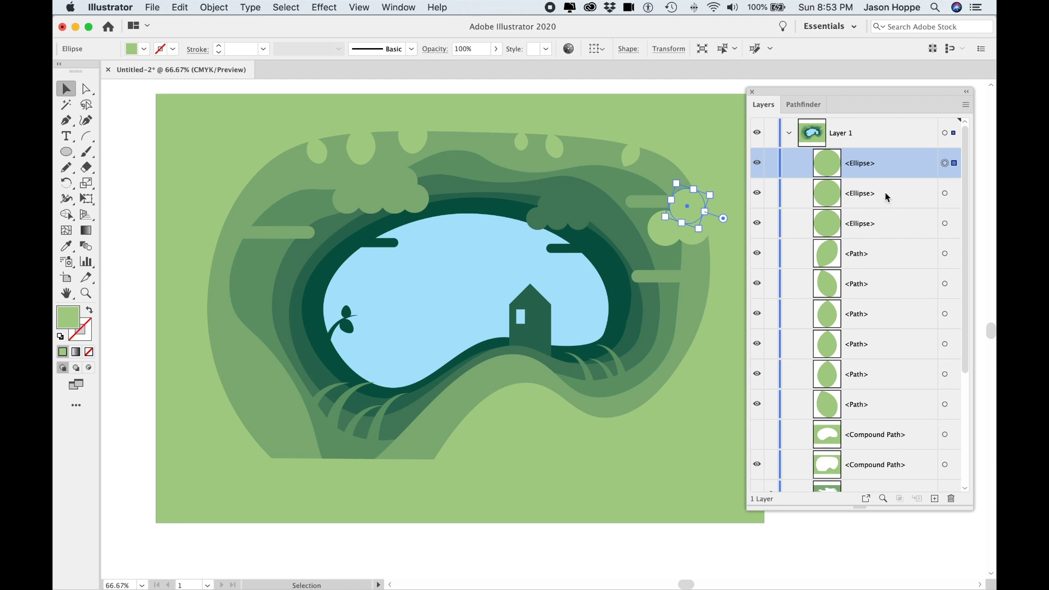
{"action": "scroll", "coordinate": [889, 215], "scroll_direction": "down", "scroll_amount": 3}
{"action": "left_click", "coordinate": [901, 315], "text": "shift"}
{"action": "mouse_move", "coordinate": [901, 316]}
{"action": "left_mouse_down"}
{"action": "mouse_move", "coordinate": [909, 376]}
{"action": "mouse_move", "coordinate": [914, 329]}
{"action": "left_mouse_up"}
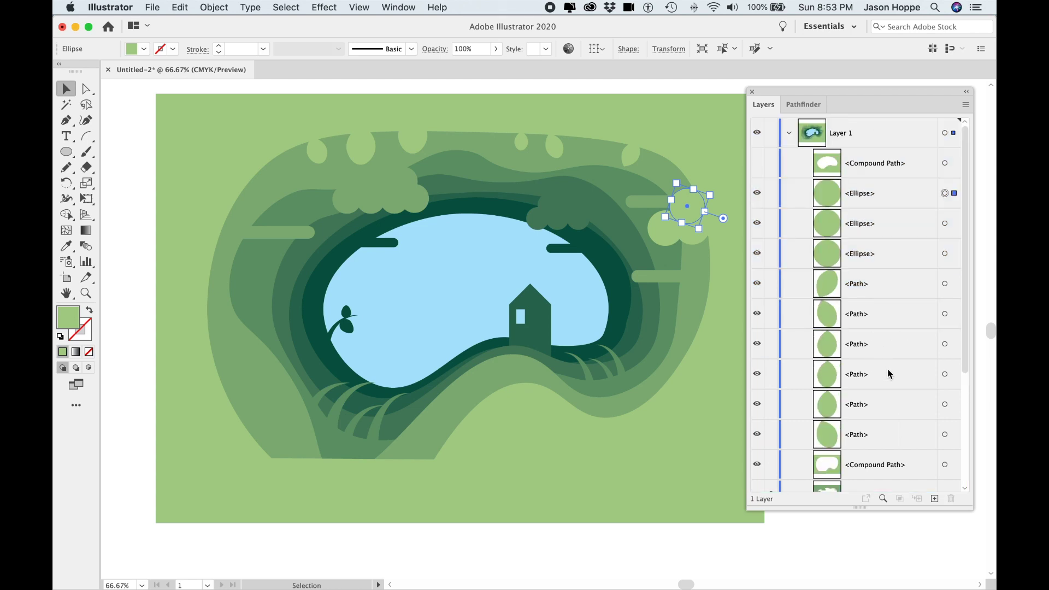
Select the three circles, six leaves and the sixth cutout's compound path, and unite them into one shape
{"action": "scroll", "coordinate": [895, 389], "scroll_direction": "down", "scroll_amount": 1}
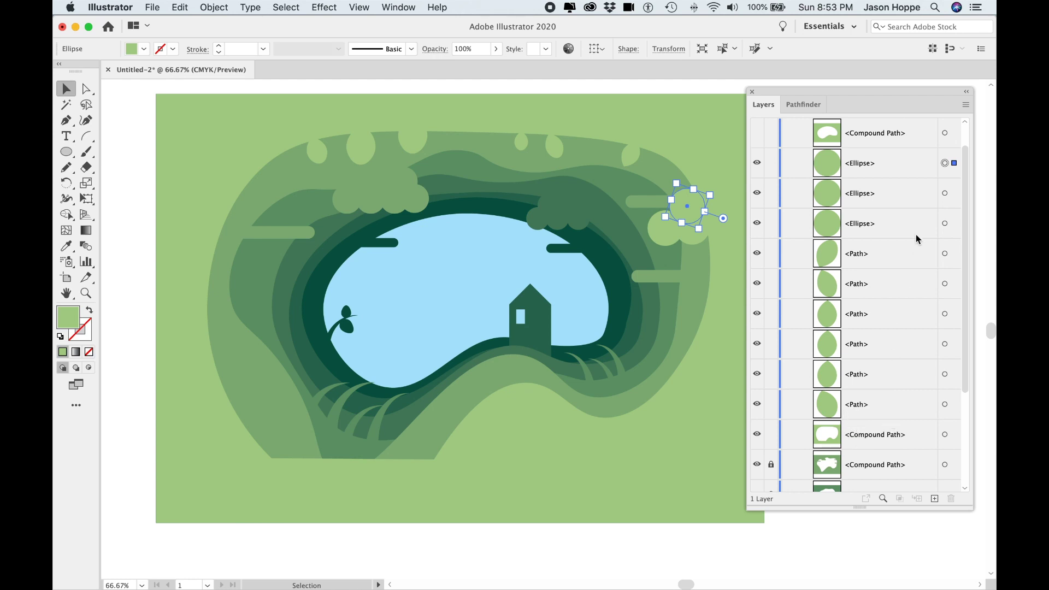
{"action": "left_click", "coordinate": [949, 194], "text": "shift"}
{"action": "left_click", "coordinate": [945, 223], "text": "shift"}
{"action": "left_click", "coordinate": [945, 253], "text": "shift"}
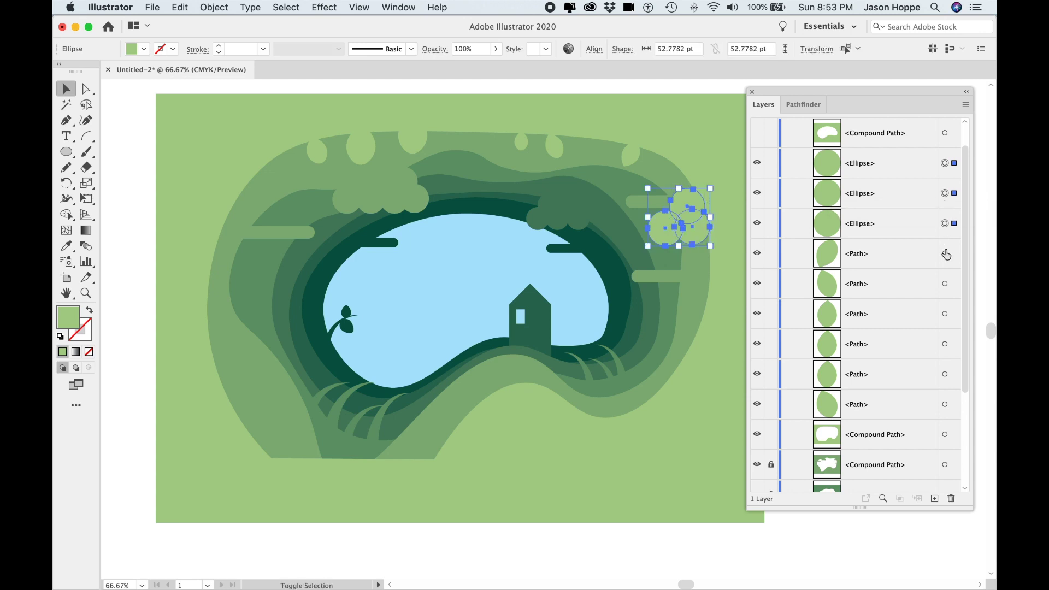
{"action": "left_click", "coordinate": [945, 283], "text": "shift"}
{"action": "left_click", "coordinate": [945, 314], "text": "shift"}
{"action": "left_click", "coordinate": [944, 345], "text": "shift"}
{"action": "left_click", "coordinate": [944, 374], "text": "shift"}
{"action": "left_click", "coordinate": [944, 405], "text": "shift"}
{"action": "left_click", "coordinate": [944, 436], "text": "shift"}
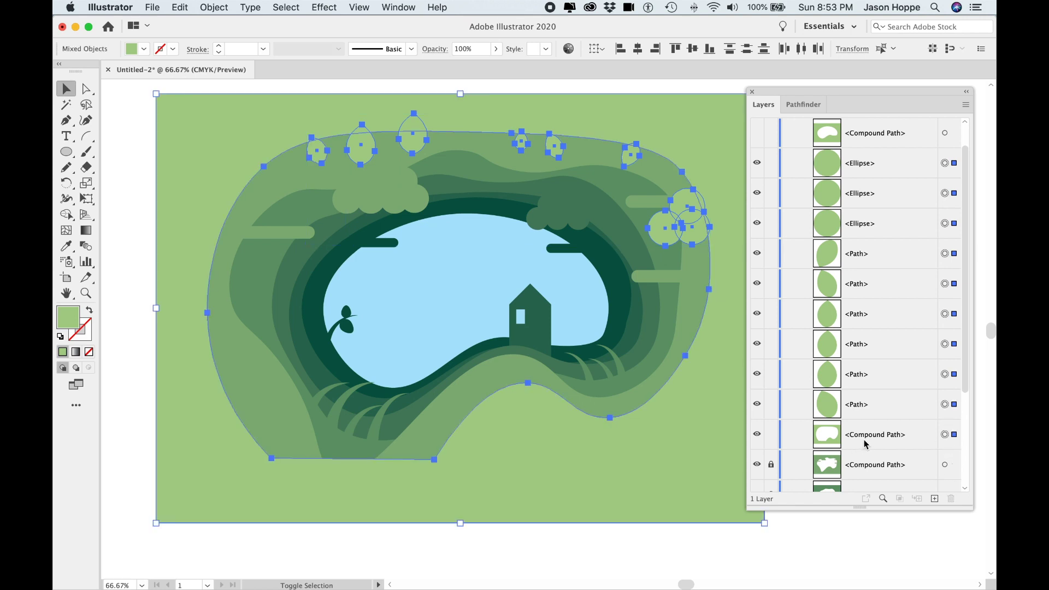
{"action": "left_click", "coordinate": [799, 105]}
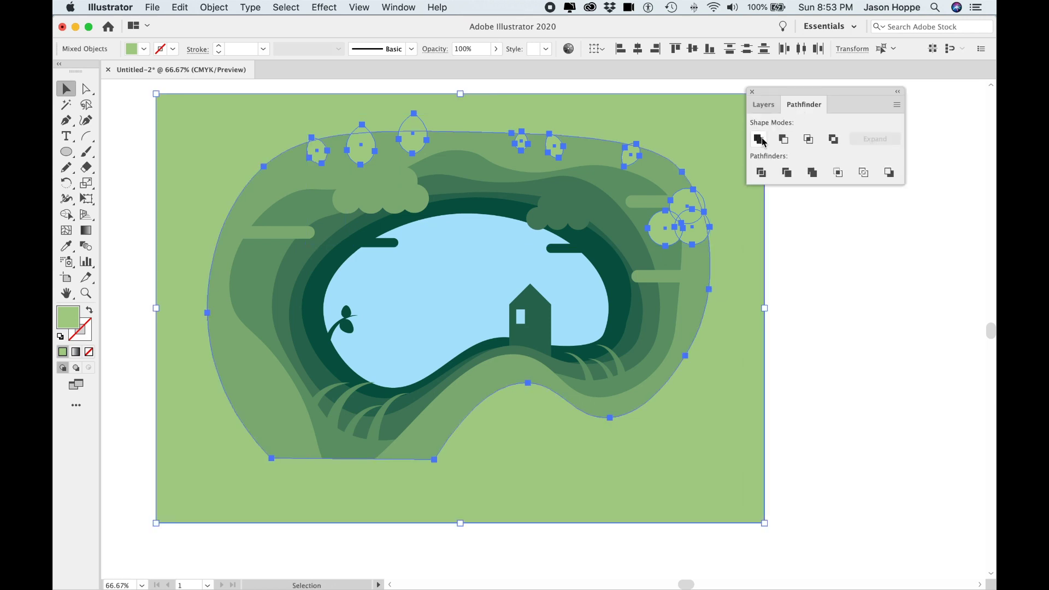
{"action": "left_click", "coordinate": [759, 140]}
Lock the merged sixth cutout and show the hidden top compound path
{"action": "left_click", "coordinate": [763, 104]}
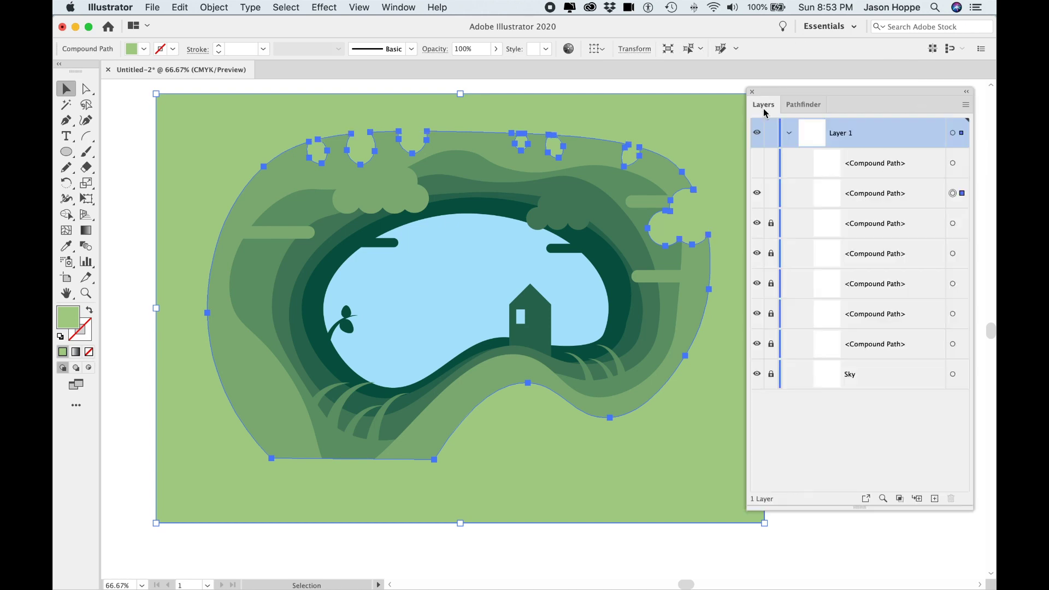
{"action": "left_click", "coordinate": [770, 193]}
{"action": "left_click", "coordinate": [855, 168]}
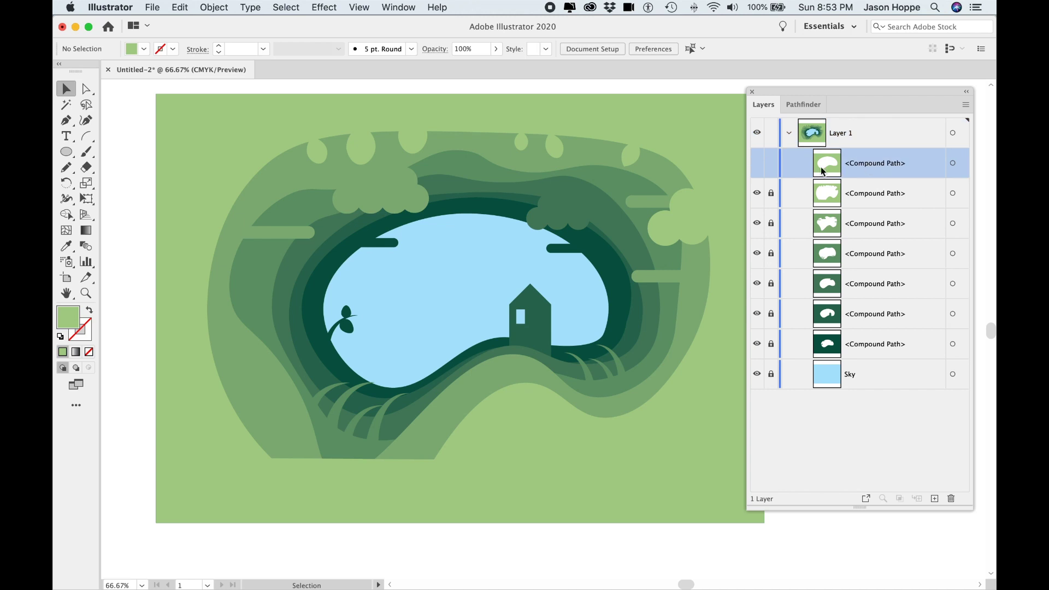
{"action": "left_click", "coordinate": [756, 164]}
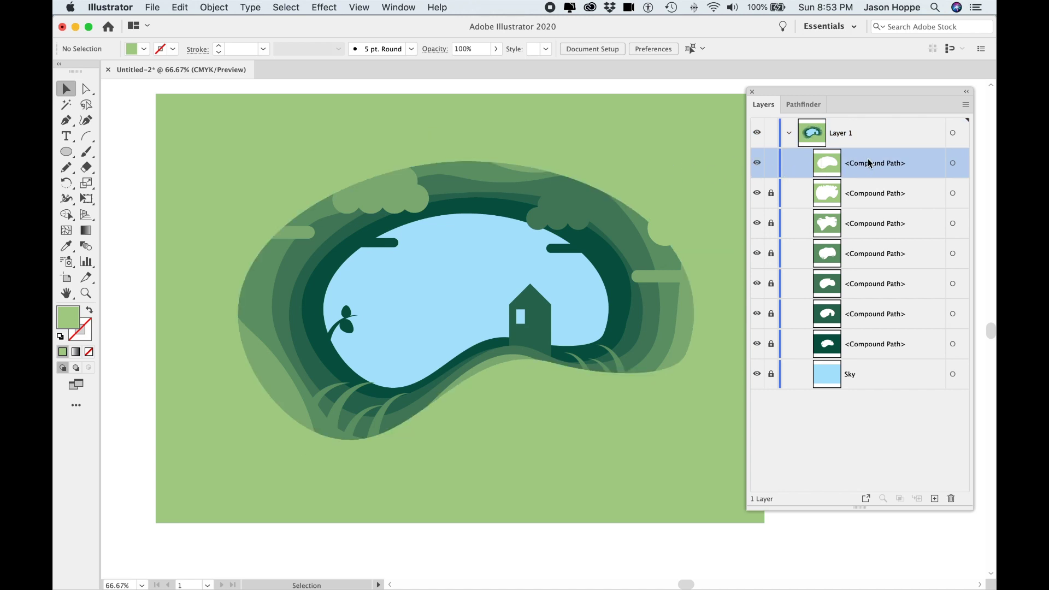
Fill the top compound path with white
{"action": "left_click", "coordinate": [953, 163]}
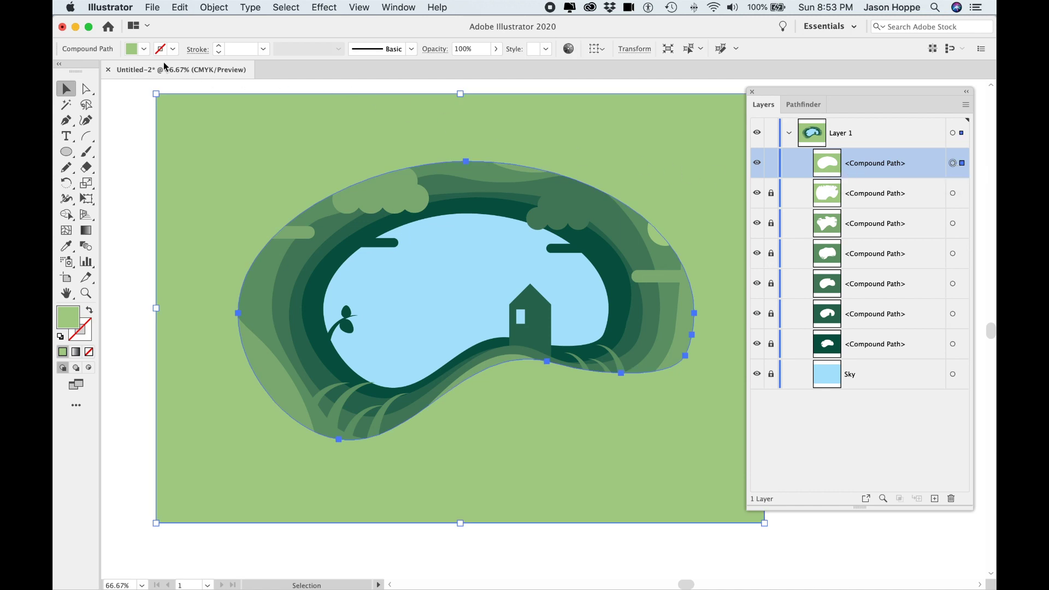
{"action": "left_click", "coordinate": [142, 50]}
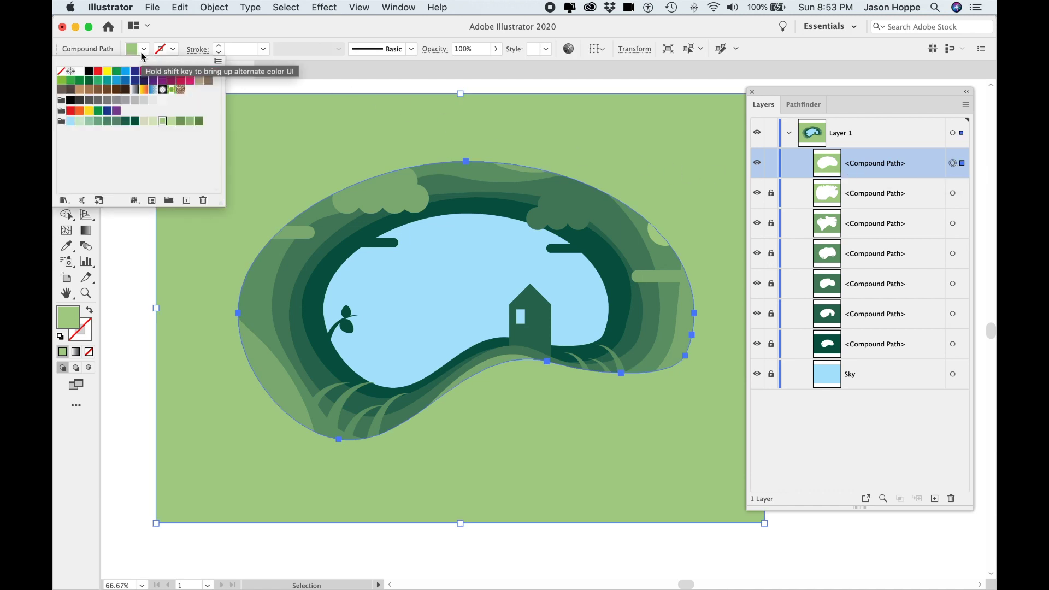
{"action": "left_click", "coordinate": [79, 73]}
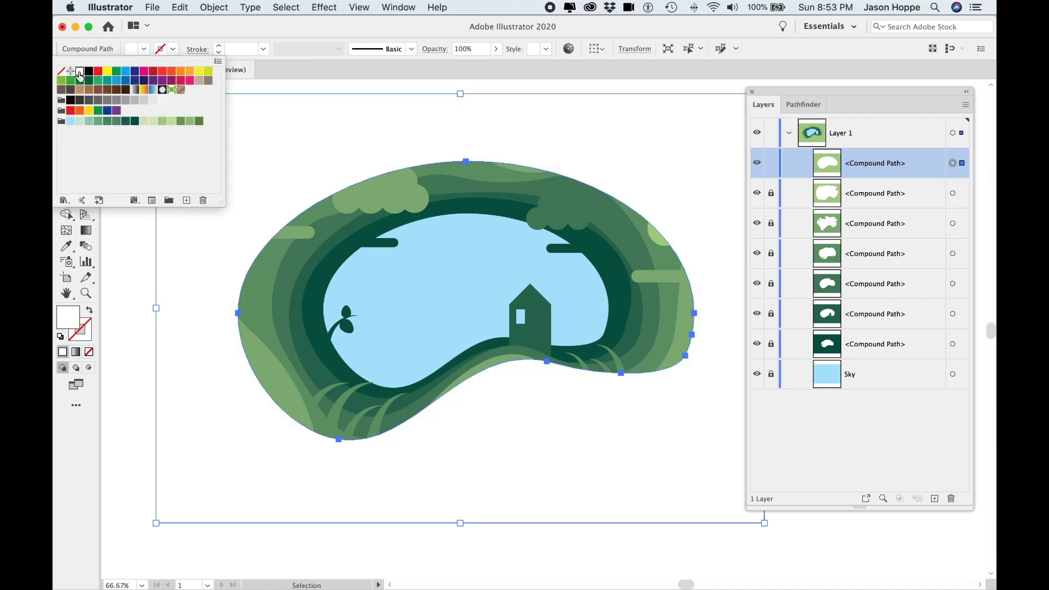
{"action": "left_click", "coordinate": [318, 87]}
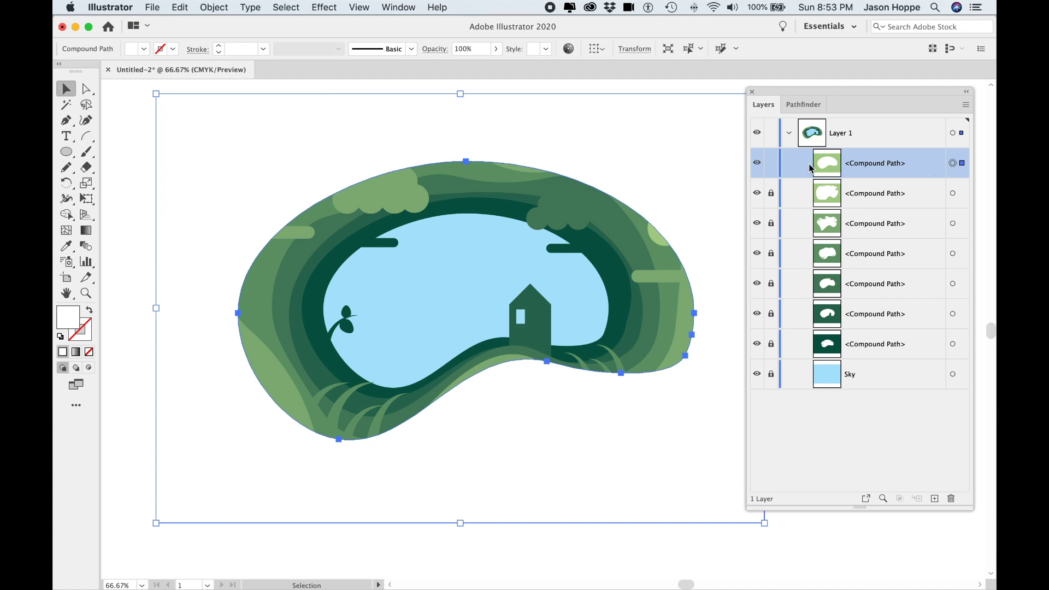
With the Curvature tool, pull the white frame's opening outward along its left, top and lower-left edges, adding a flat bottom segment
{"action": "left_click", "coordinate": [86, 121]}
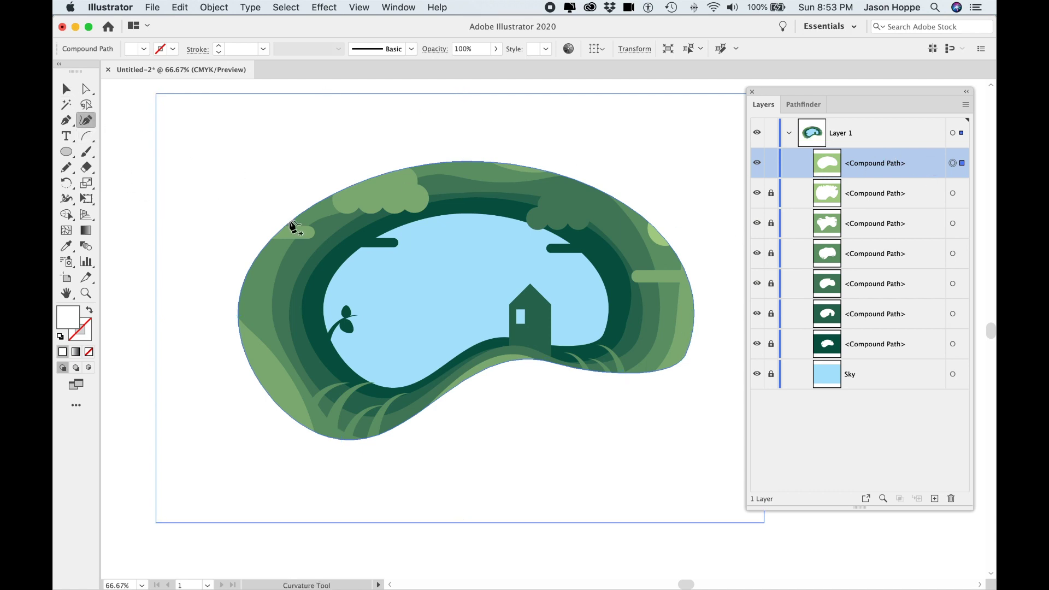
{"action": "left_click_drag", "start_coordinate": [238, 313], "coordinate": [186, 310]}
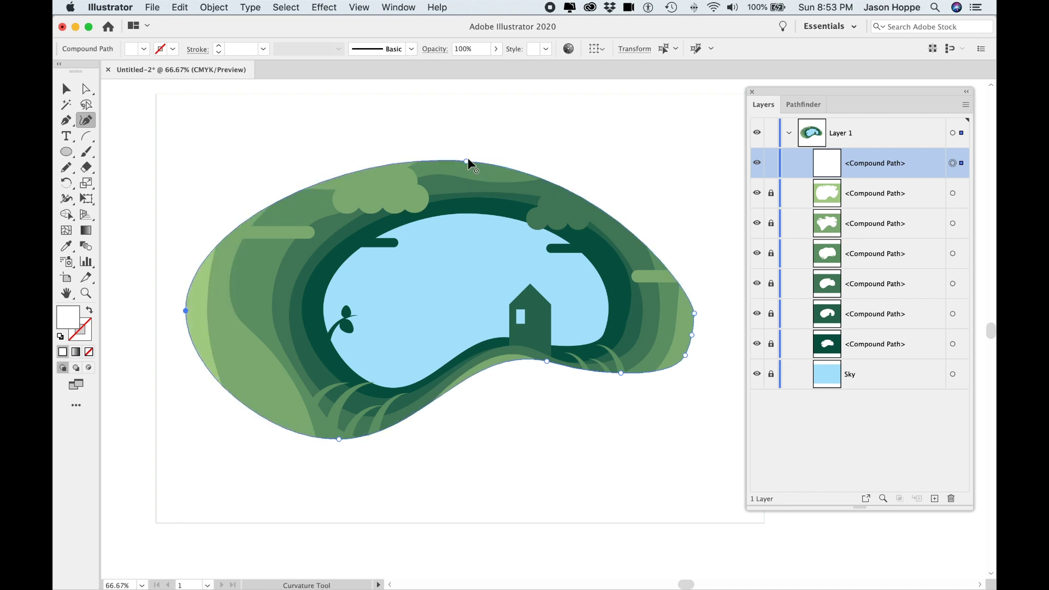
{"action": "left_click_drag", "start_coordinate": [465, 160], "coordinate": [458, 108]}
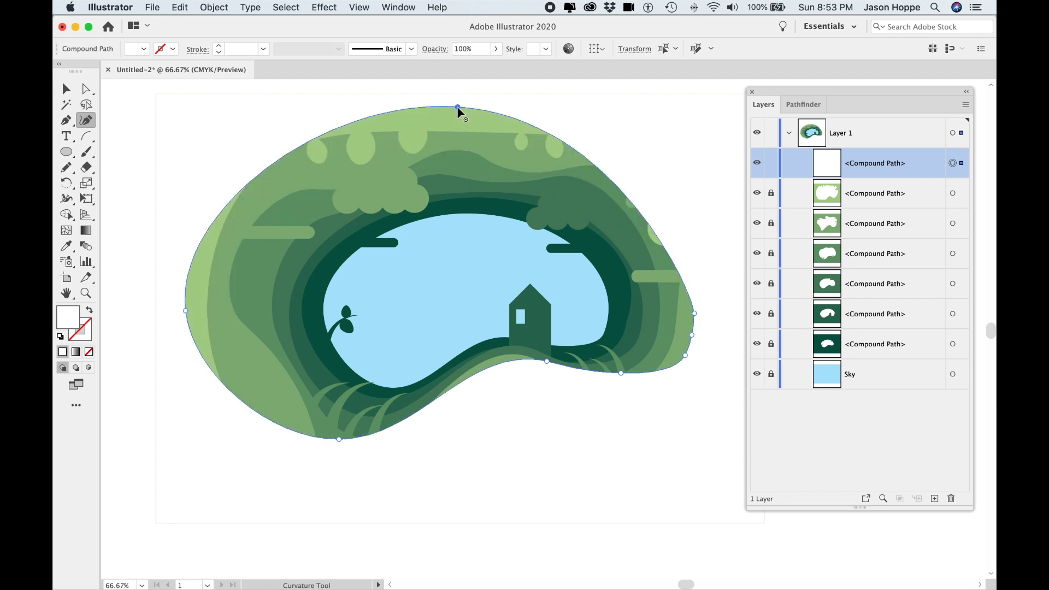
{"action": "left_click_drag", "start_coordinate": [251, 178], "coordinate": [214, 150]}
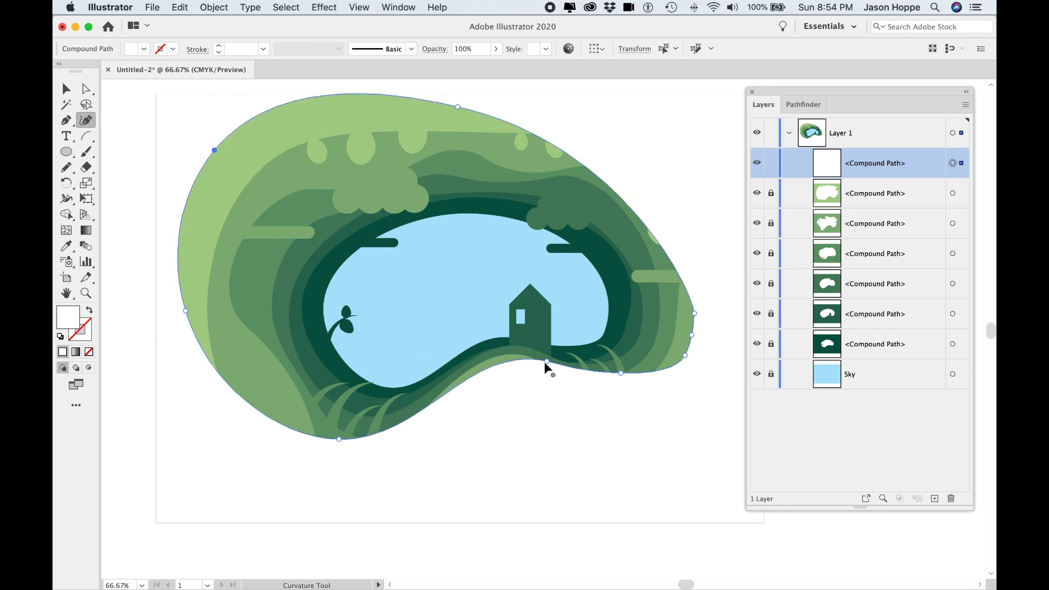
{"action": "left_click_drag", "start_coordinate": [547, 366], "coordinate": [545, 420]}
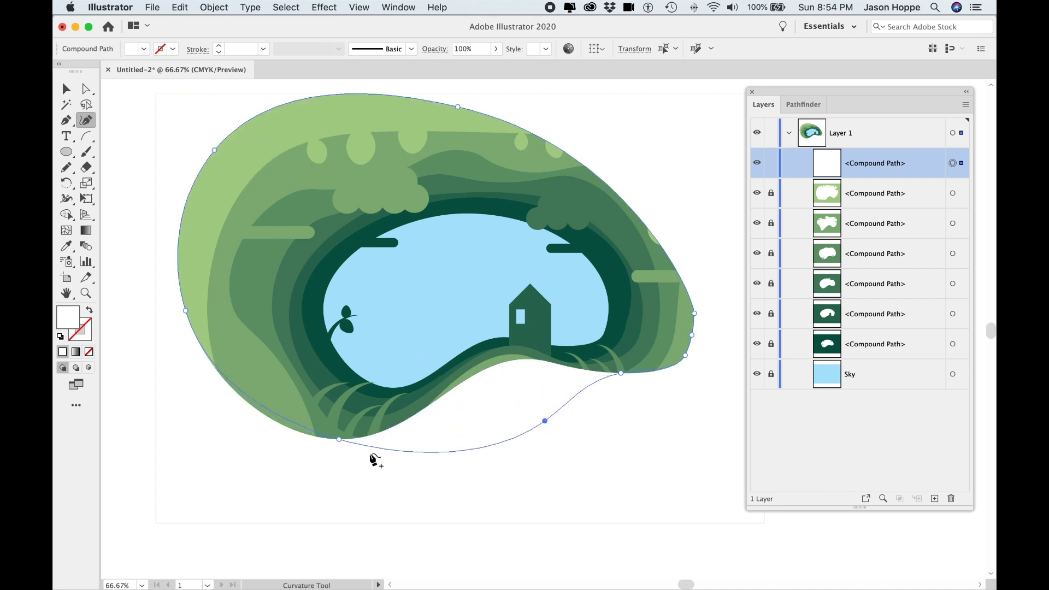
{"action": "left_click_drag", "start_coordinate": [339, 439], "coordinate": [267, 485]}
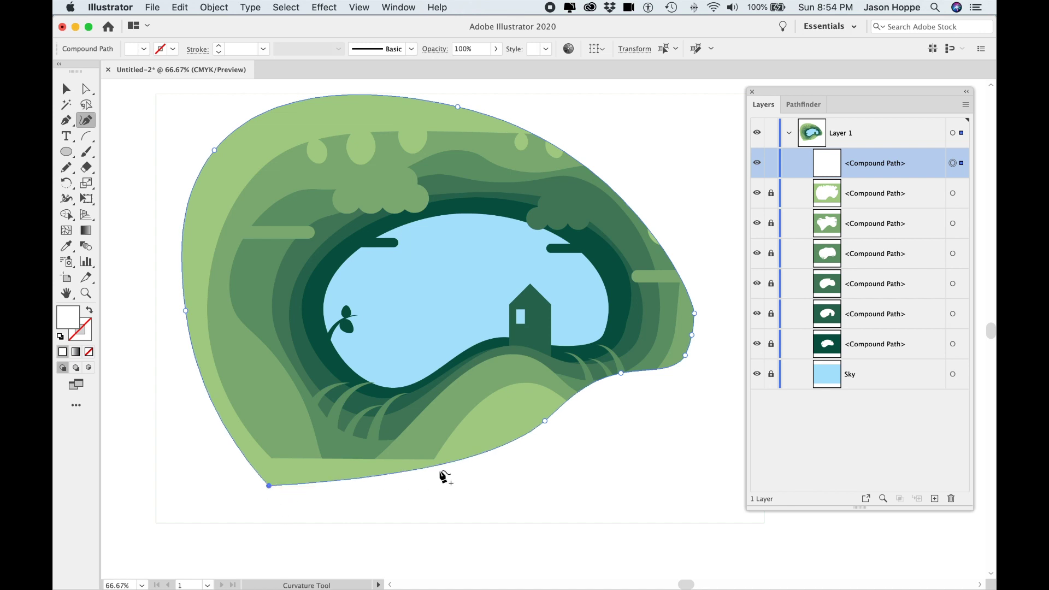
{"action": "left_click_drag", "start_coordinate": [435, 473], "coordinate": [427, 484]}
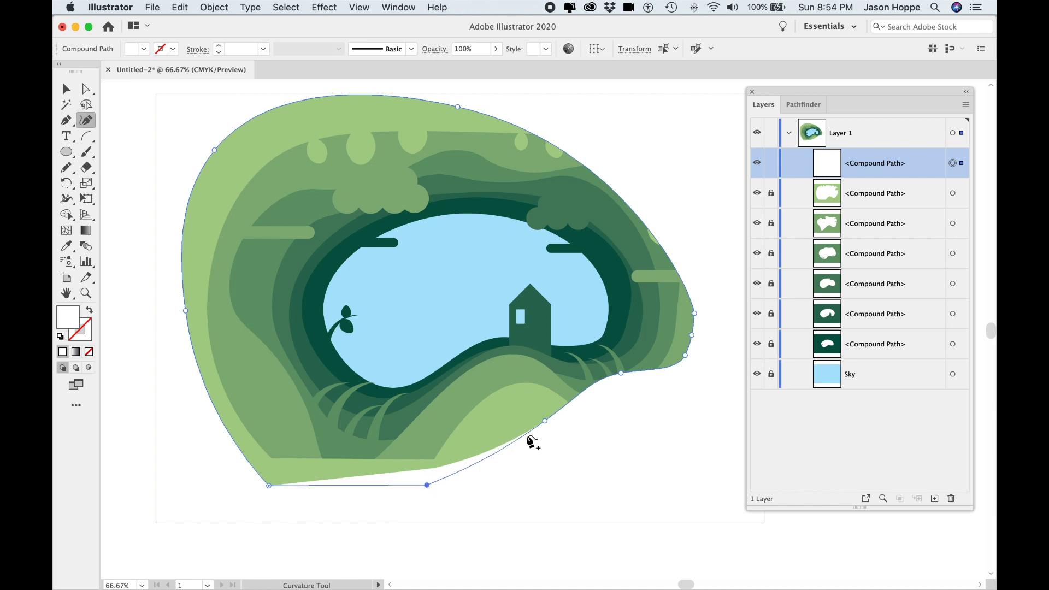
Push the right side and lower-right edge of the white frame's opening outward to expose the light green cutout, and deselect it
{"action": "left_click_drag", "start_coordinate": [621, 372], "coordinate": [632, 425]}
{"action": "left_click", "coordinate": [625, 200]}
{"action": "left_click_drag", "start_coordinate": [624, 199], "coordinate": [697, 166]}
{"action": "left_click_drag", "start_coordinate": [695, 315], "coordinate": [714, 350]}
{"action": "left_click_drag", "start_coordinate": [690, 167], "coordinate": [715, 147]}
{"action": "left_click_drag", "start_coordinate": [686, 355], "coordinate": [703, 372]}
{"action": "left_click_drag", "start_coordinate": [715, 316], "coordinate": [722, 315]}
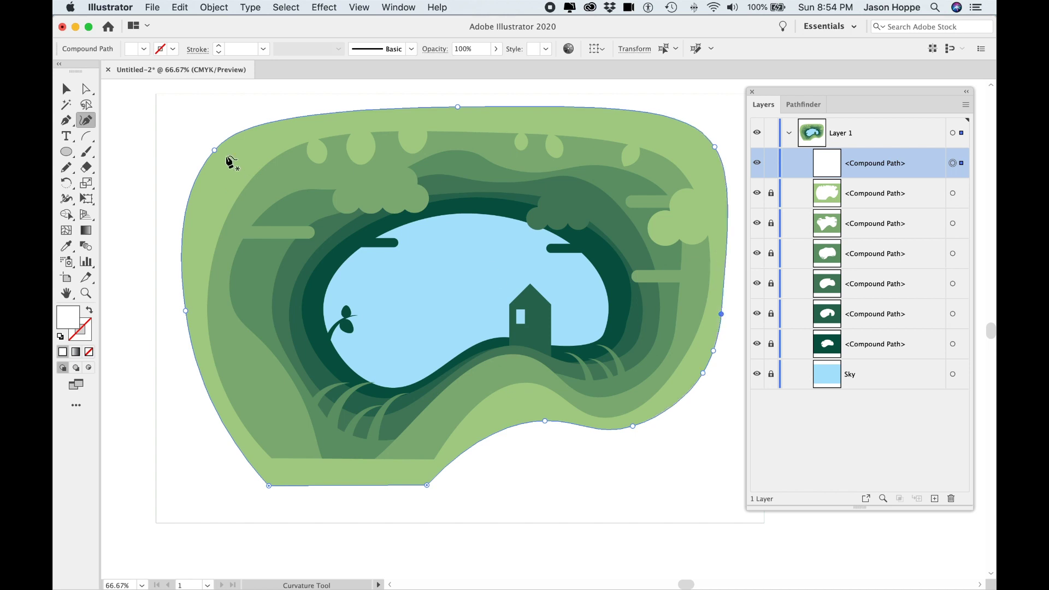
{"action": "left_click", "coordinate": [66, 88]}
{"action": "left_click_drag", "start_coordinate": [772, 93], "coordinate": [785, 91]}
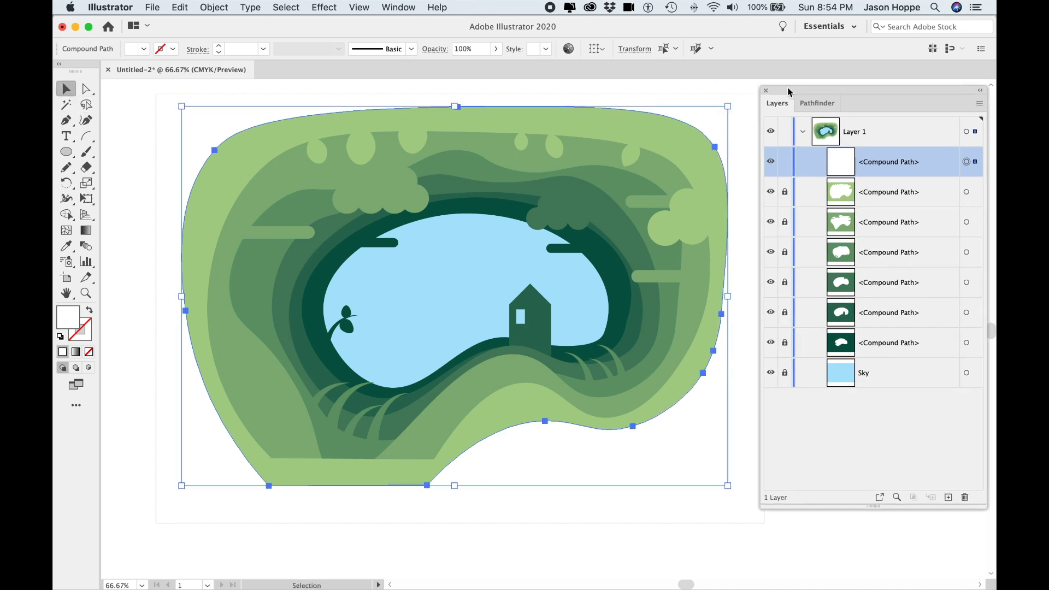
{"action": "left_click", "coordinate": [142, 144]}
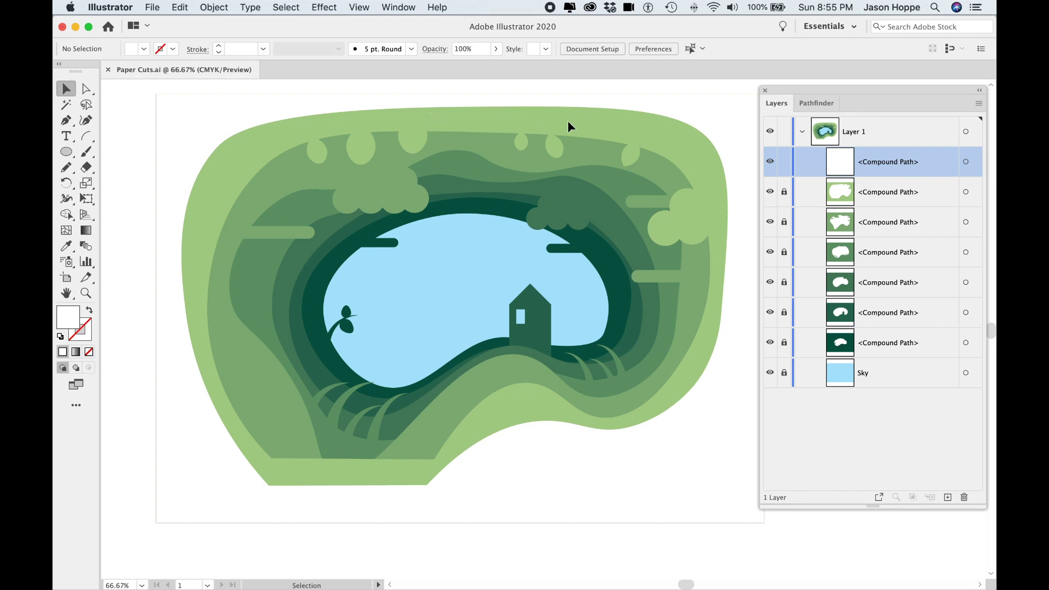
Unlock the six green compound paths while leaving the Sky locked
{"action": "left_click_drag", "start_coordinate": [784, 192], "coordinate": [783, 377]}
{"action": "left_click", "coordinate": [784, 377]}
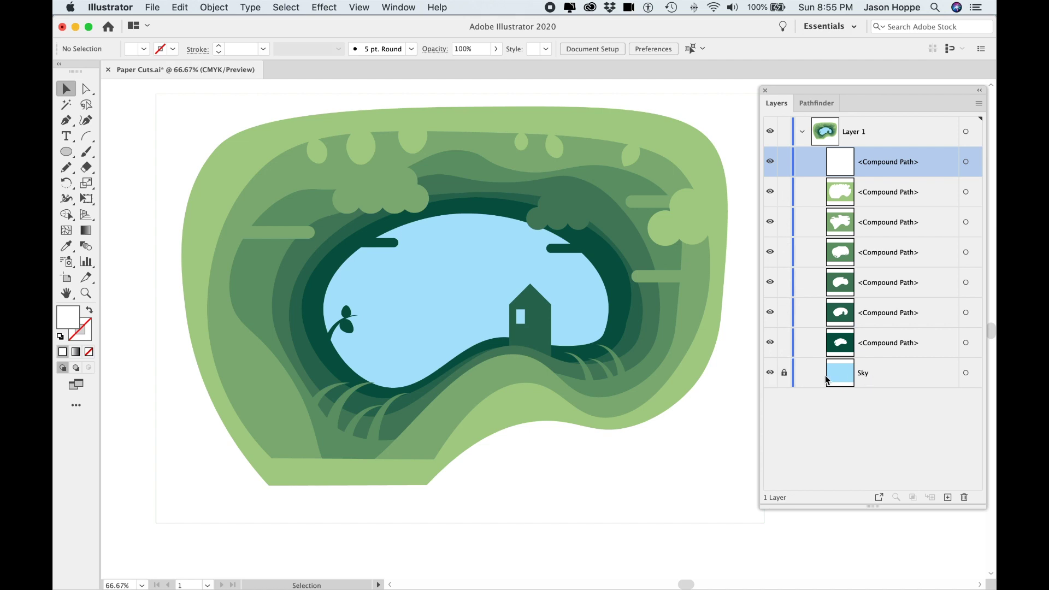
{"action": "left_click_drag", "start_coordinate": [799, 89], "coordinate": [793, 93]}
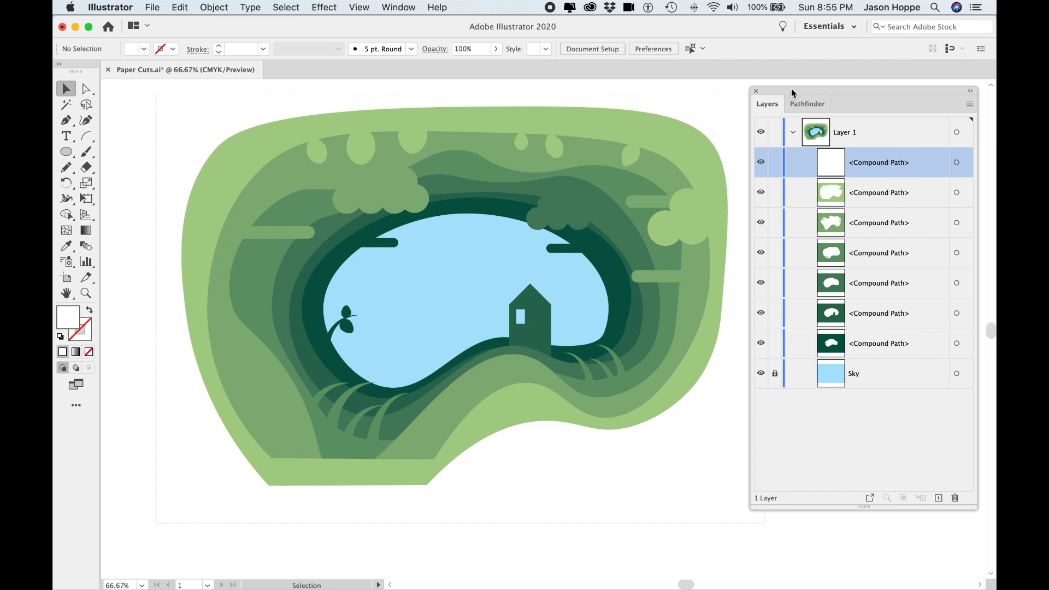
Select all seven compound paths and open the Drop Shadow effect for them with the preview unobstructed
{"action": "left_click", "coordinate": [957, 162]}
{"action": "left_click", "coordinate": [957, 192], "text": "shift"}
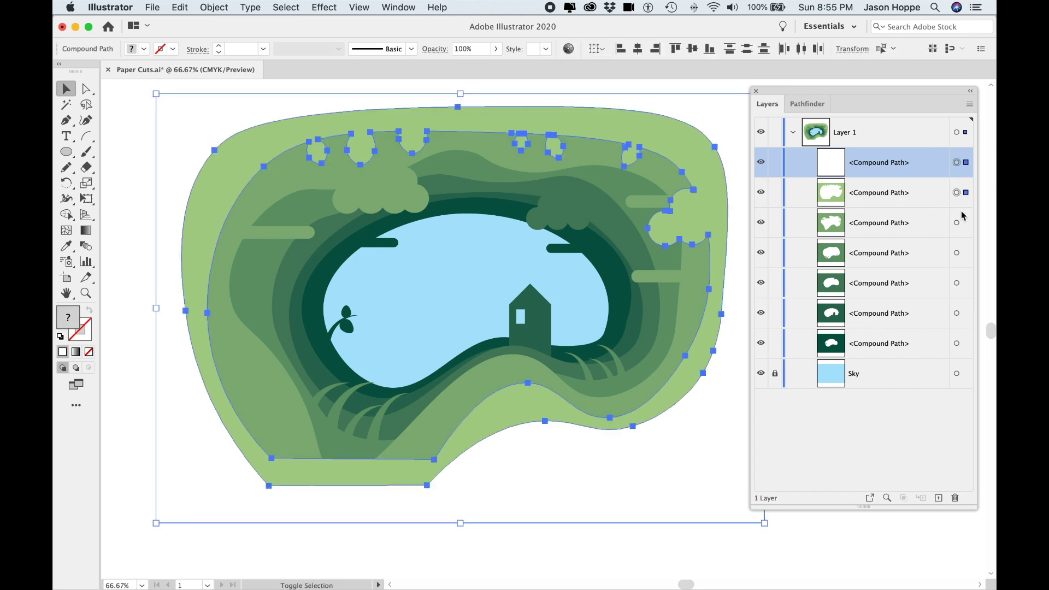
{"action": "left_click", "coordinate": [957, 223], "text": "shift"}
{"action": "left_click", "coordinate": [957, 253], "text": "shift"}
{"action": "left_click", "coordinate": [957, 283], "text": "shift"}
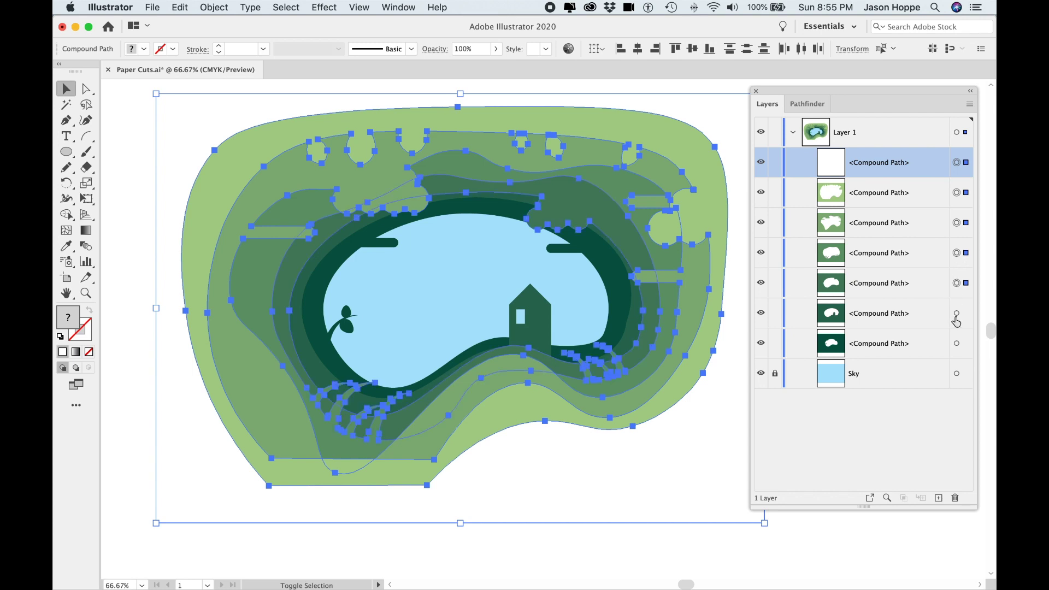
{"action": "left_click", "coordinate": [957, 314], "text": "shift"}
{"action": "left_click", "coordinate": [956, 344], "text": "shift"}
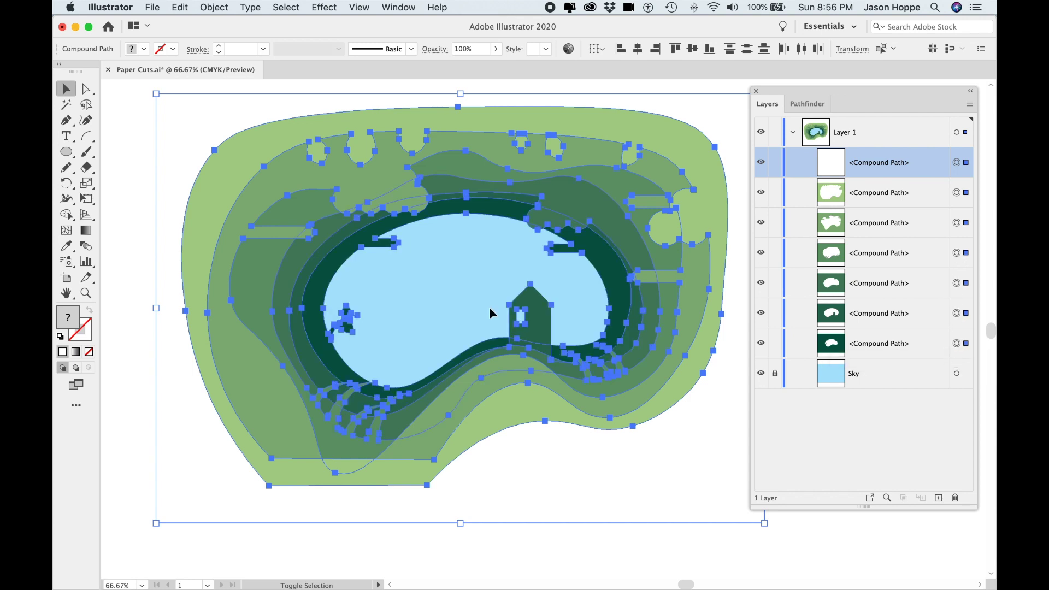
{"action": "left_click", "coordinate": [323, 6]}
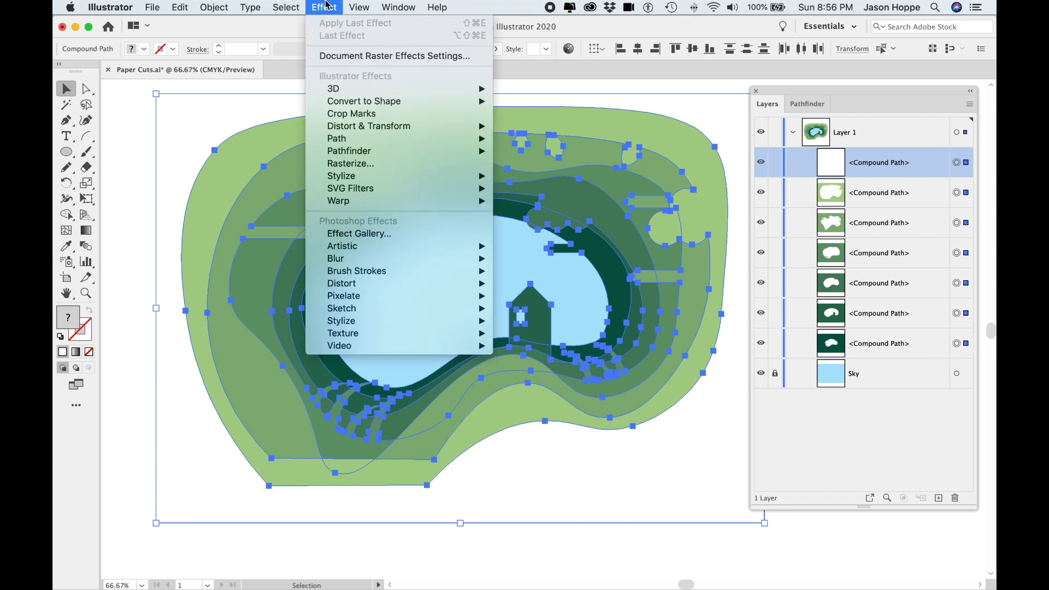
{"action": "mouse_move", "coordinate": [359, 178]}
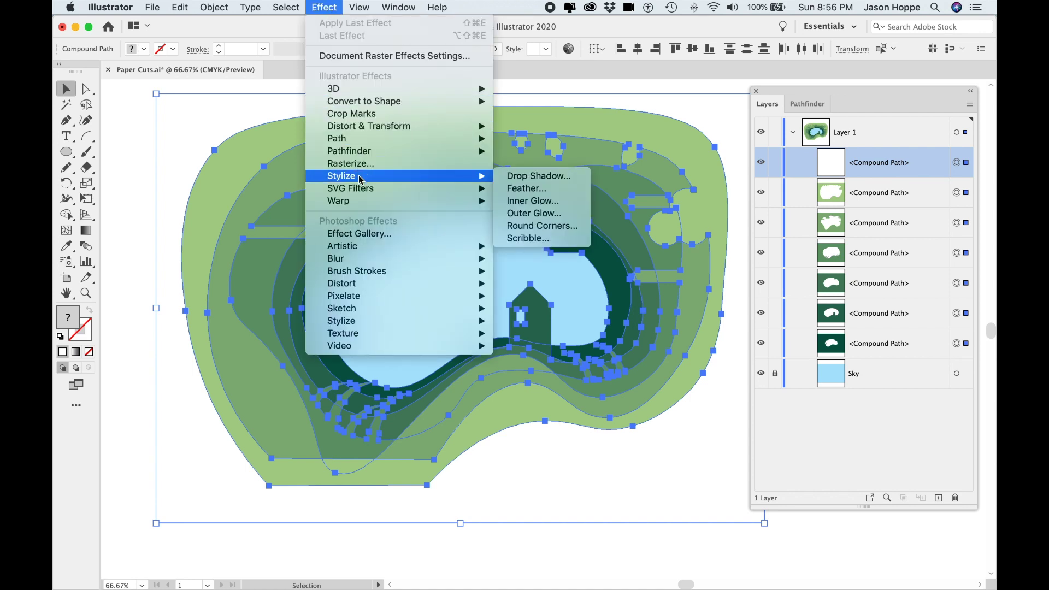
{"action": "left_click", "coordinate": [552, 175]}
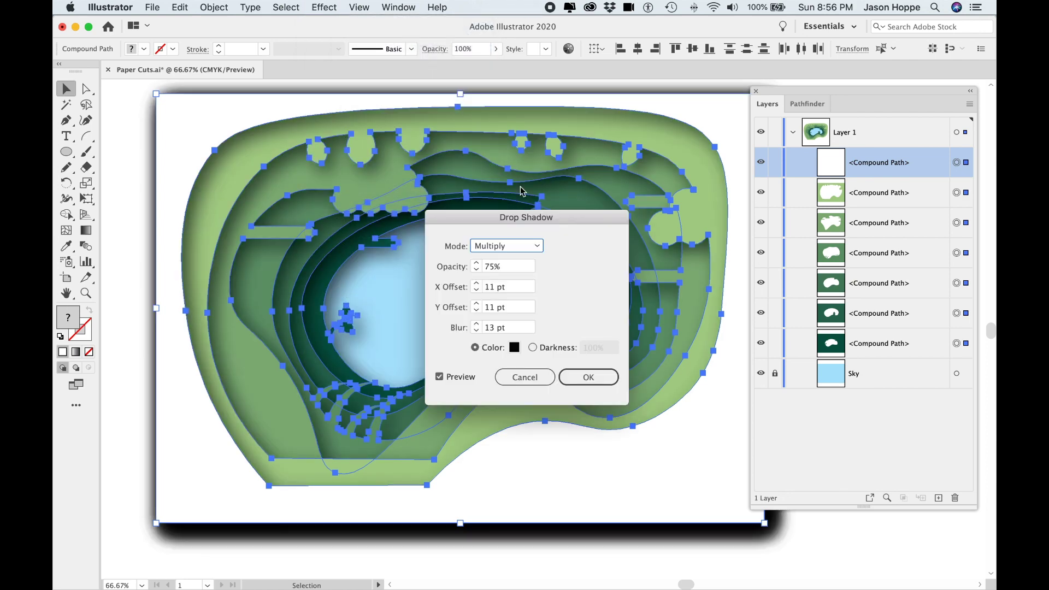
{"action": "left_click_drag", "start_coordinate": [509, 210], "coordinate": [557, 209]}
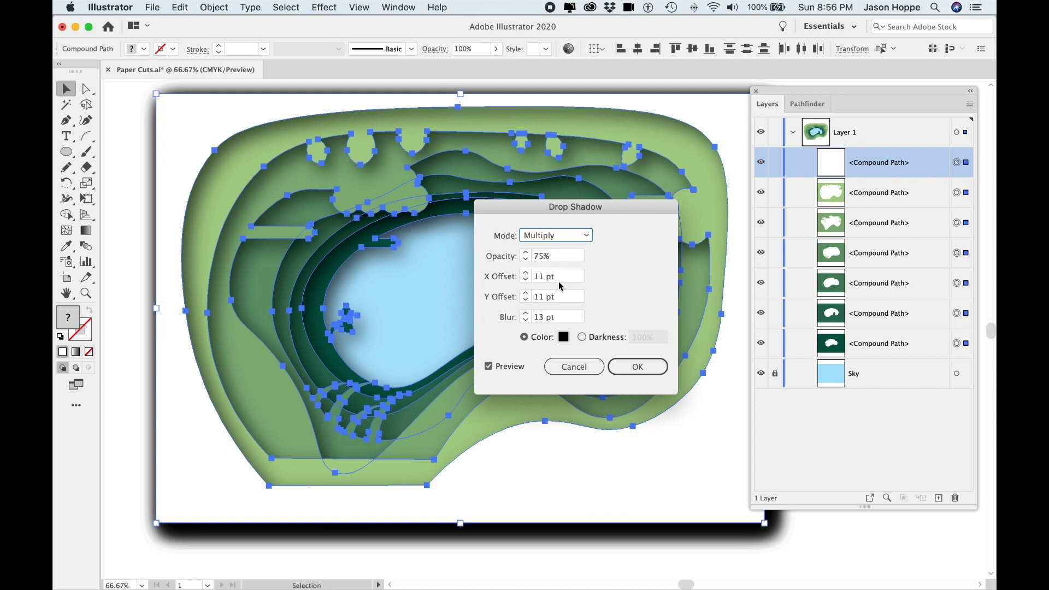
{"action": "left_click_drag", "start_coordinate": [518, 213], "coordinate": [586, 222]}
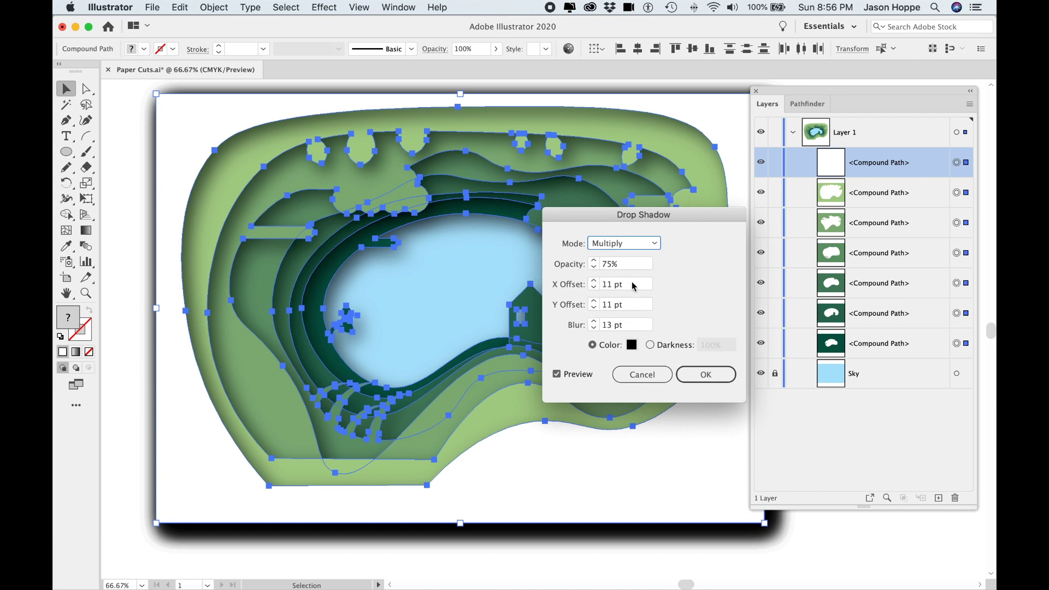
Apply the drop shadow with X and Y offsets of 9 pt and a blur of 11 pt, and deselect the artwork
{"action": "left_click_drag", "start_coordinate": [633, 288], "coordinate": [602, 287]}
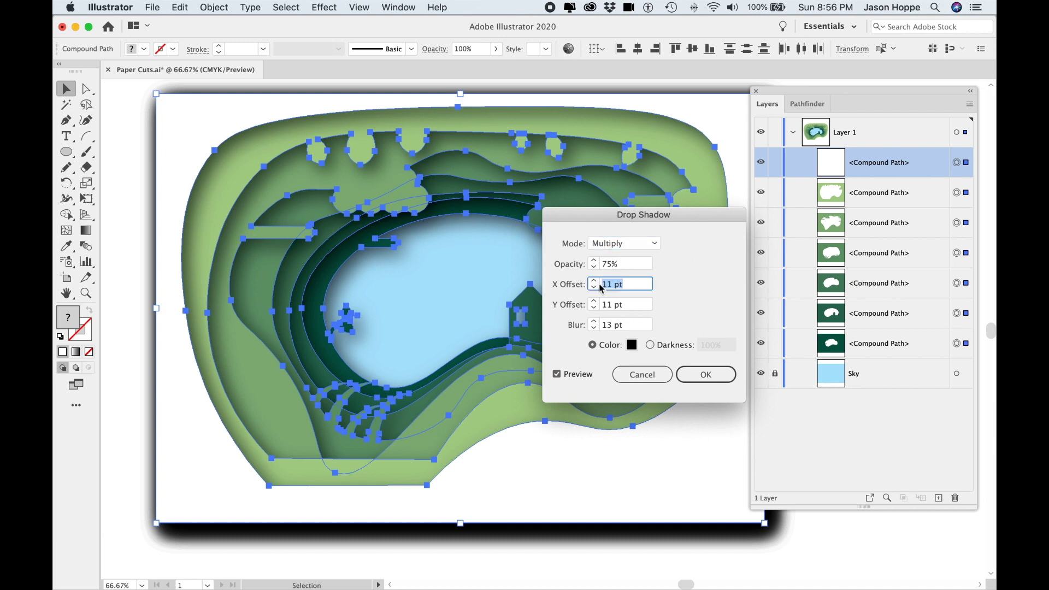
{"action": "type", "text": "9"}
{"action": "left_click", "coordinate": [625, 304]}
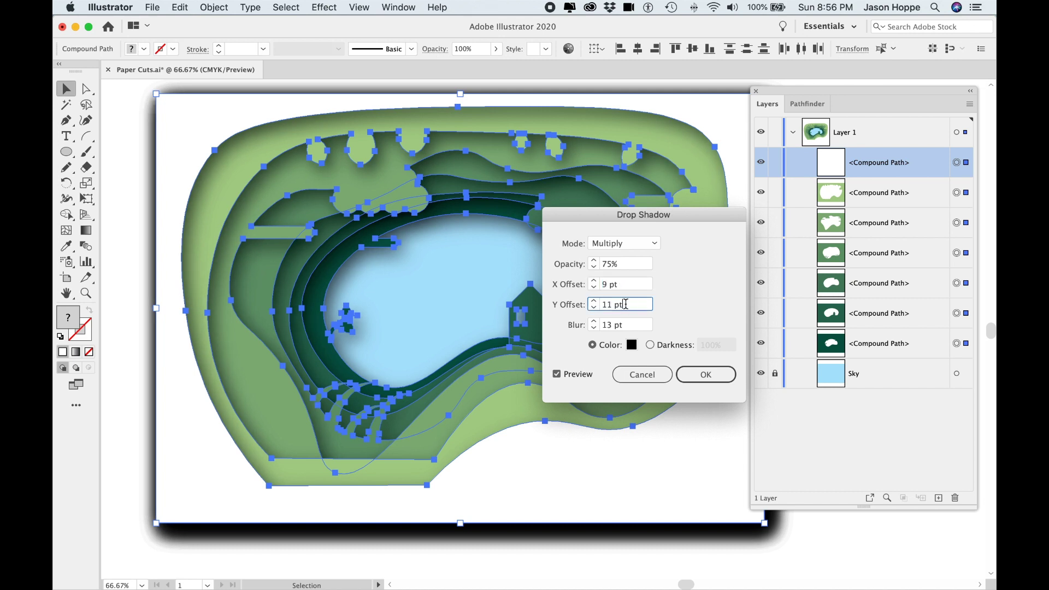
{"action": "left_click_drag", "start_coordinate": [626, 304], "coordinate": [585, 304]}
{"action": "type", "text": "9"}
{"action": "left_click", "coordinate": [629, 325]}
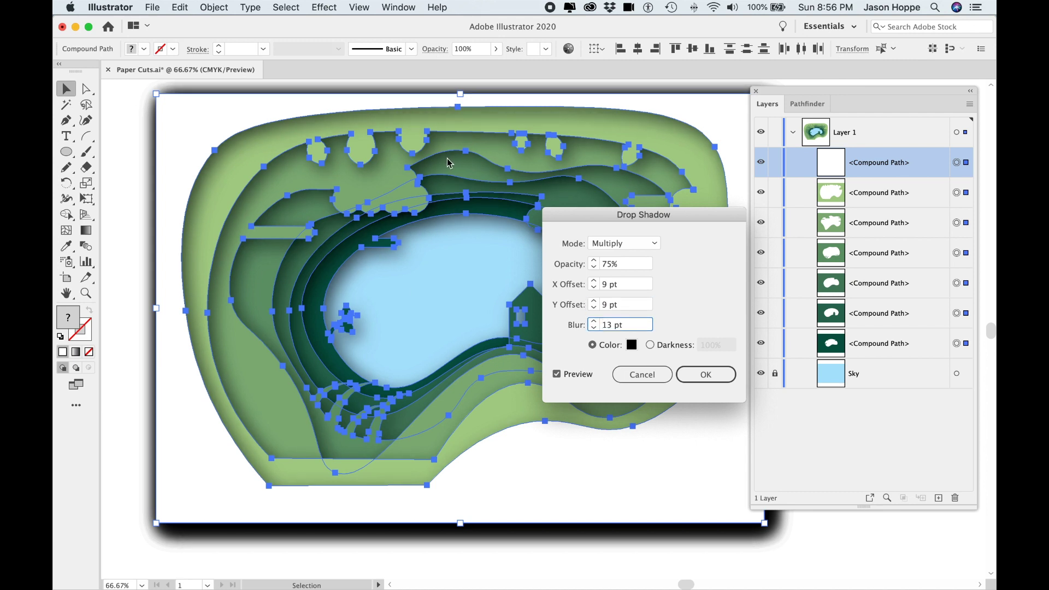
{"action": "left_click_drag", "start_coordinate": [636, 325], "coordinate": [597, 327]}
{"action": "type", "text": "11"}
{"action": "left_click", "coordinate": [696, 375]}
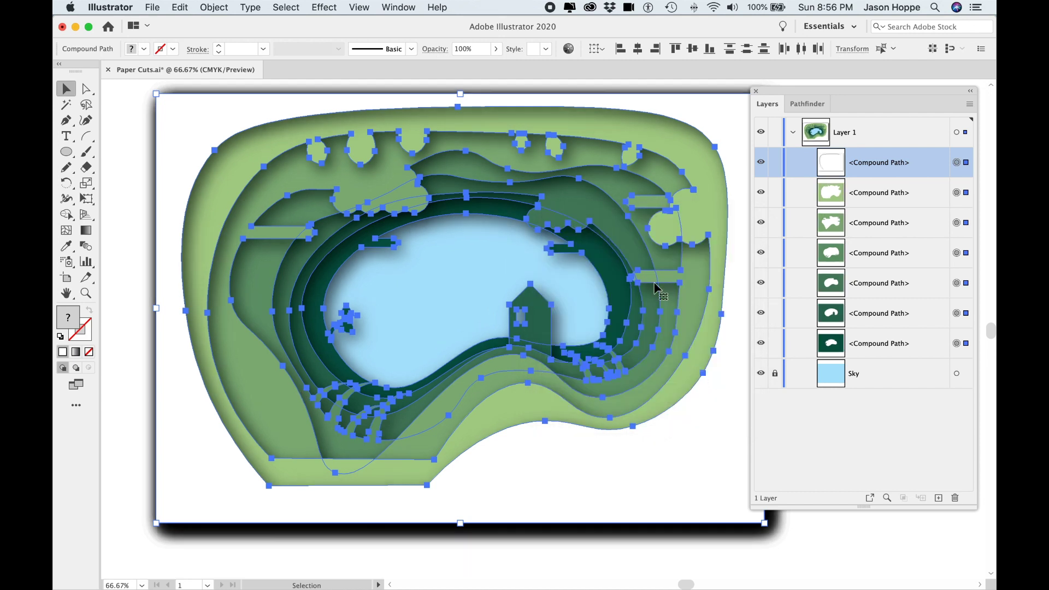
{"action": "left_click_drag", "start_coordinate": [813, 92], "coordinate": [847, 98]}
{"action": "left_click", "coordinate": [815, 86]}
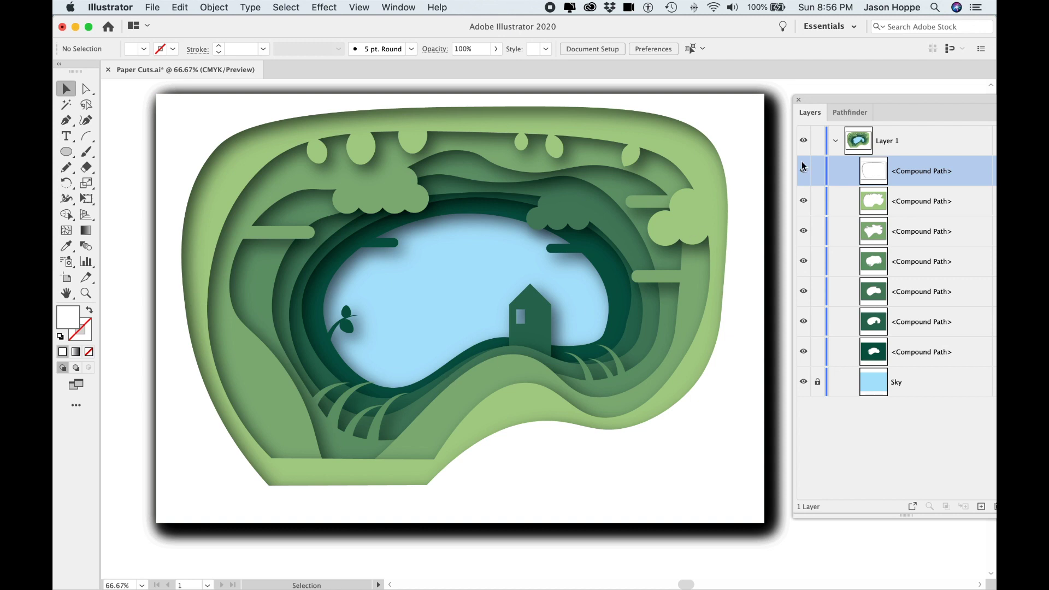
Unlock the Sky and group it with all seven compound paths
{"action": "left_click_drag", "start_coordinate": [842, 98], "coordinate": [791, 101]}
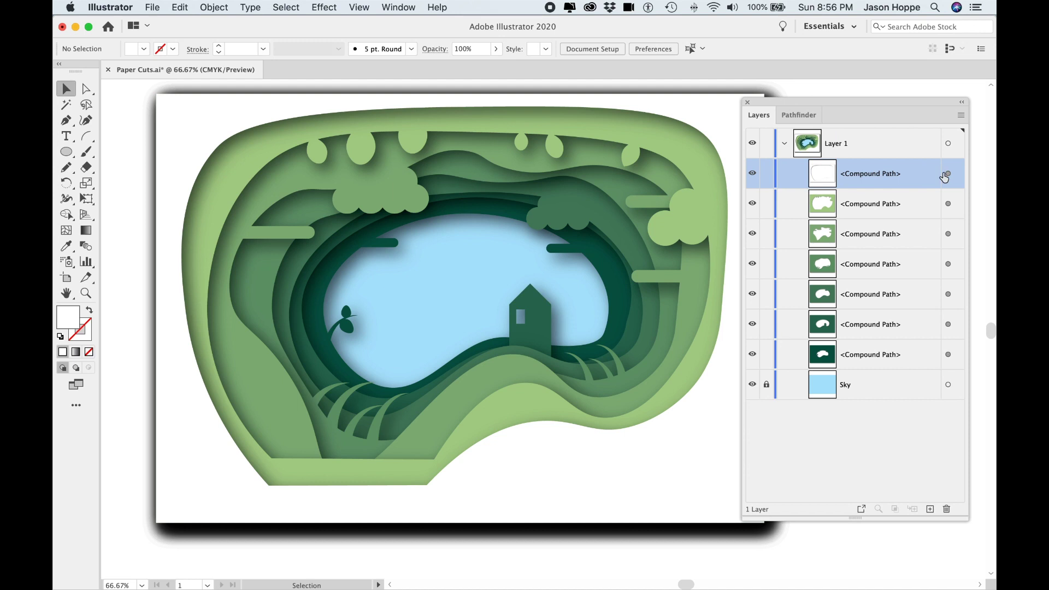
{"action": "left_click_drag", "start_coordinate": [122, 175], "coordinate": [220, 220]}
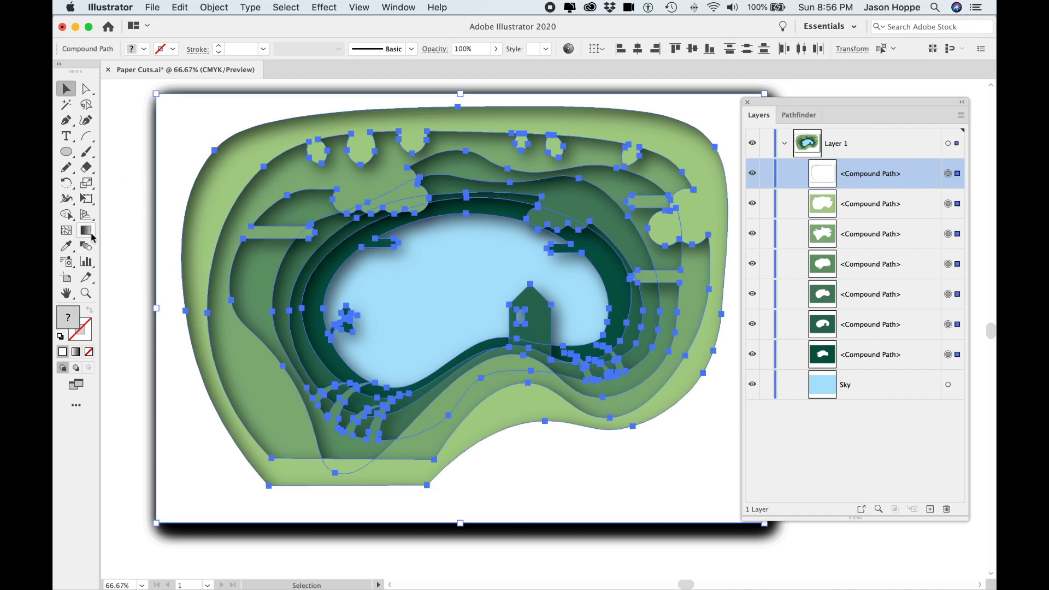
{"action": "left_click", "coordinate": [479, 325], "text": "shift"}
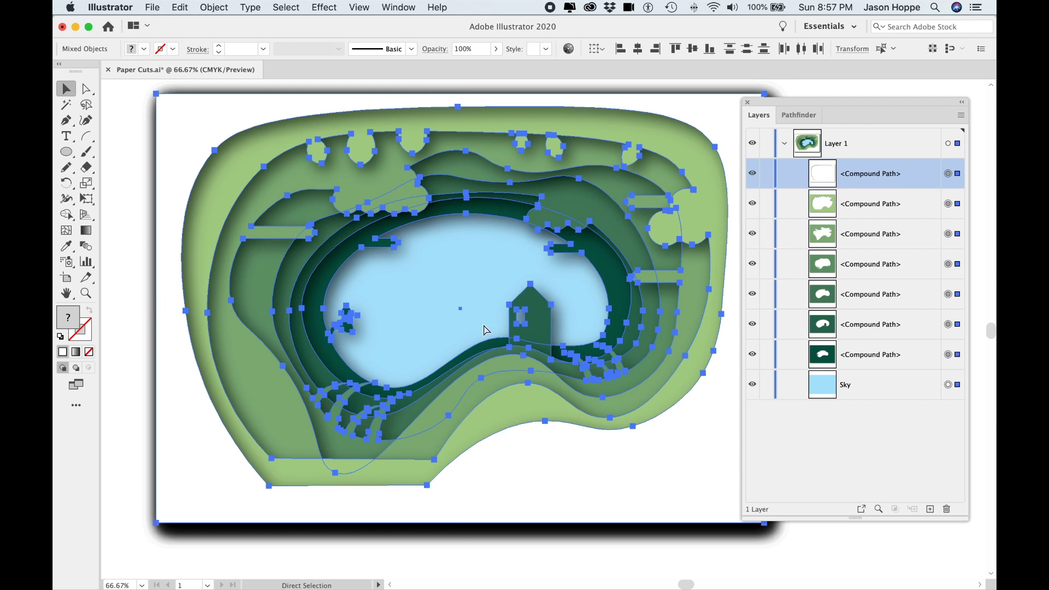
{"action": "key", "text": "super+g"}
{"action": "left_click", "coordinate": [220, 8]}
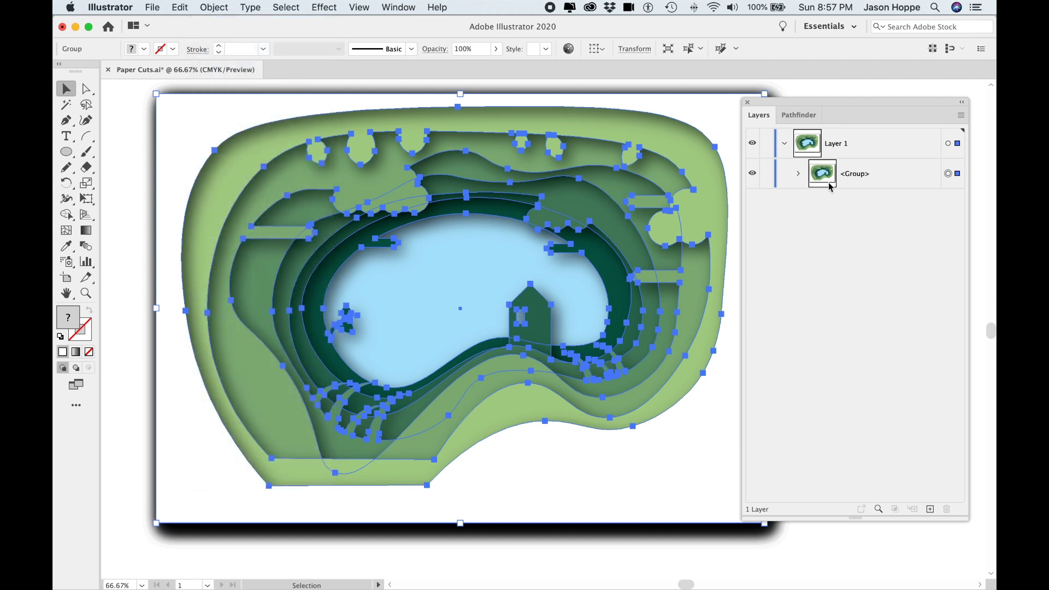
{"action": "left_click_drag", "start_coordinate": [791, 99], "coordinate": [829, 102]}
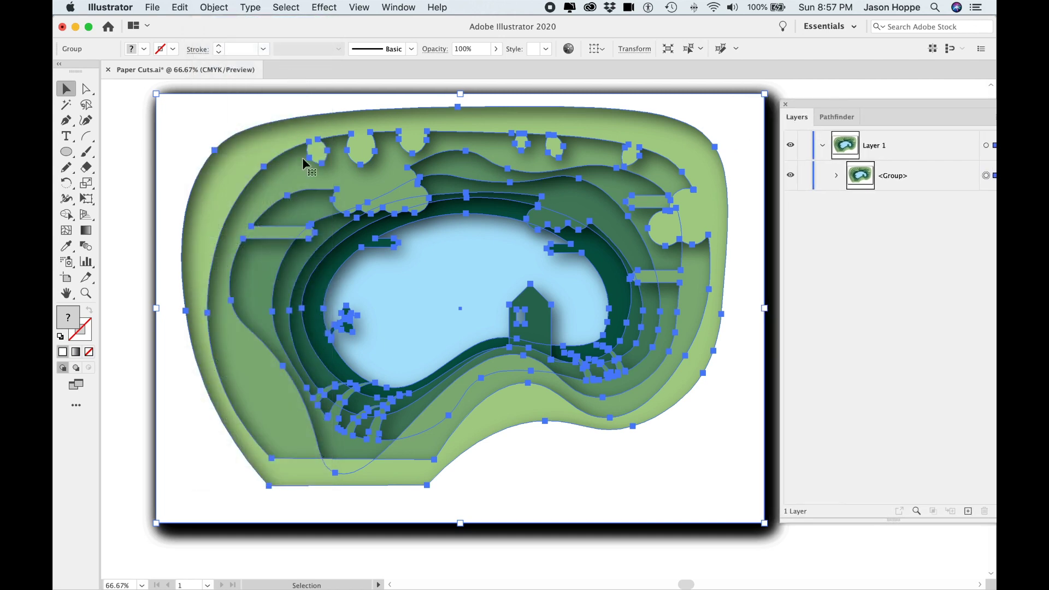
Draw a rectangle matching the white frame's outer edges over the grouped artwork and set its fill to none
{"action": "scroll", "coordinate": [124, 160], "scroll_direction": "right", "scroll_amount": 1}
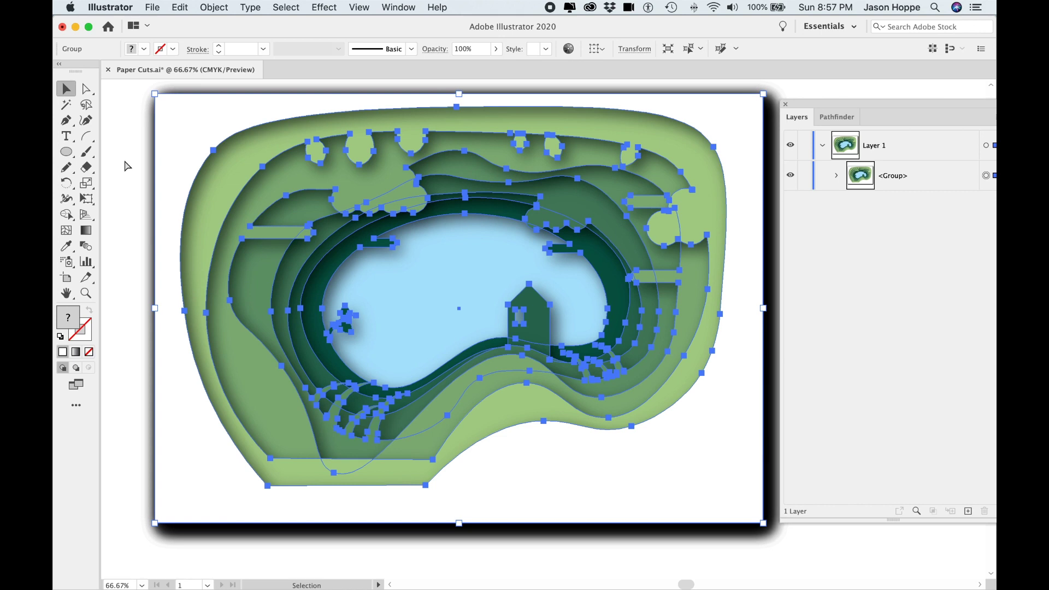
{"action": "key", "text": "super+minus"}
{"action": "key", "text": "space"}
{"action": "left_click_drag", "start_coordinate": [411, 204], "coordinate": [311, 207]}
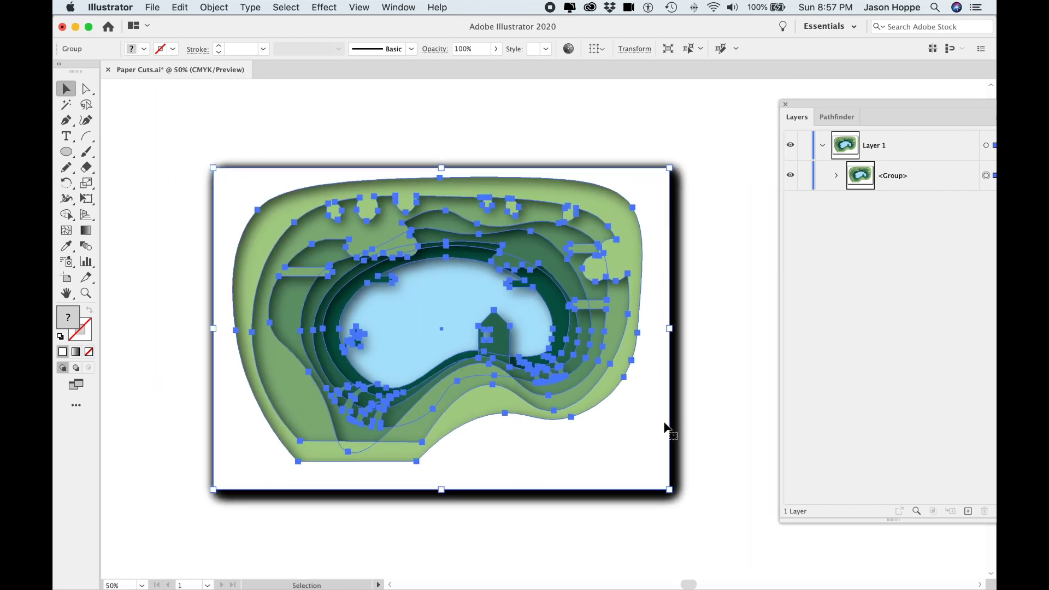
{"action": "left_click", "coordinate": [175, 166]}
{"action": "left_click_drag", "start_coordinate": [67, 156], "coordinate": [110, 150]}
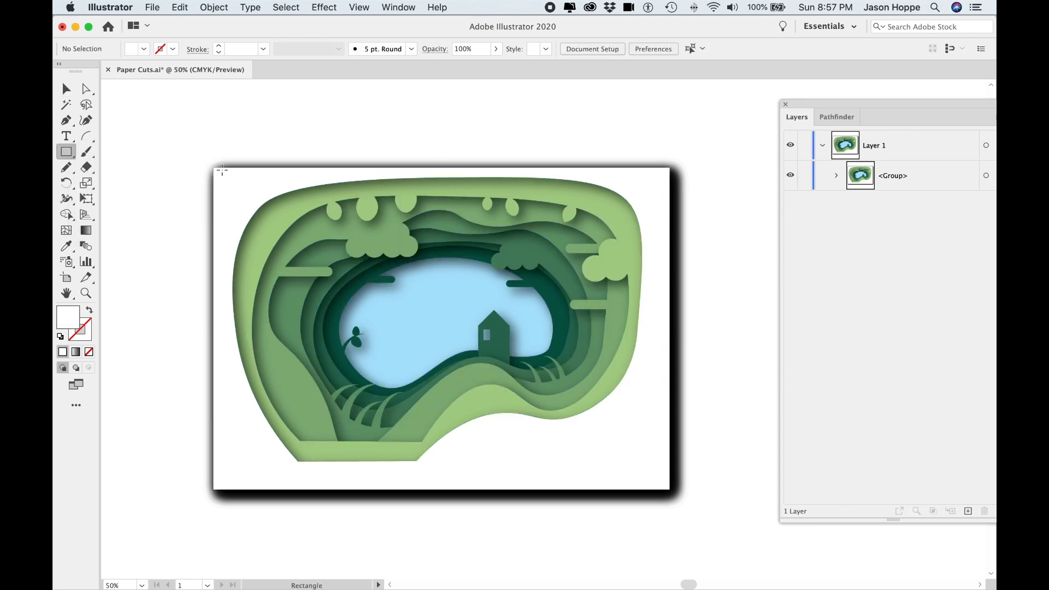
{"action": "left_click_drag", "start_coordinate": [215, 169], "coordinate": [669, 487]}
{"action": "left_click", "coordinate": [145, 49]}
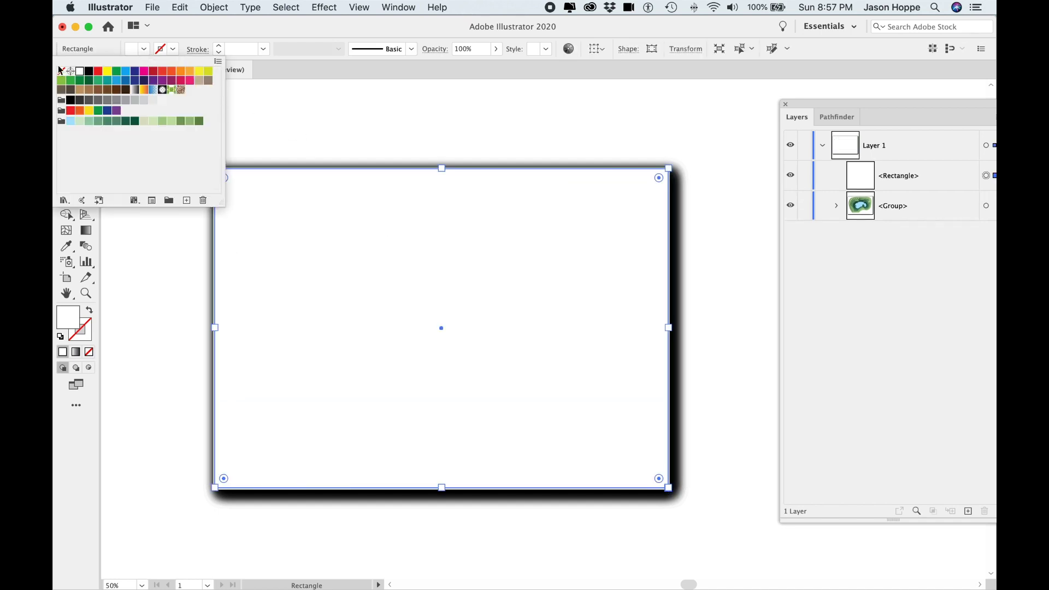
{"action": "left_click", "coordinate": [61, 71]}
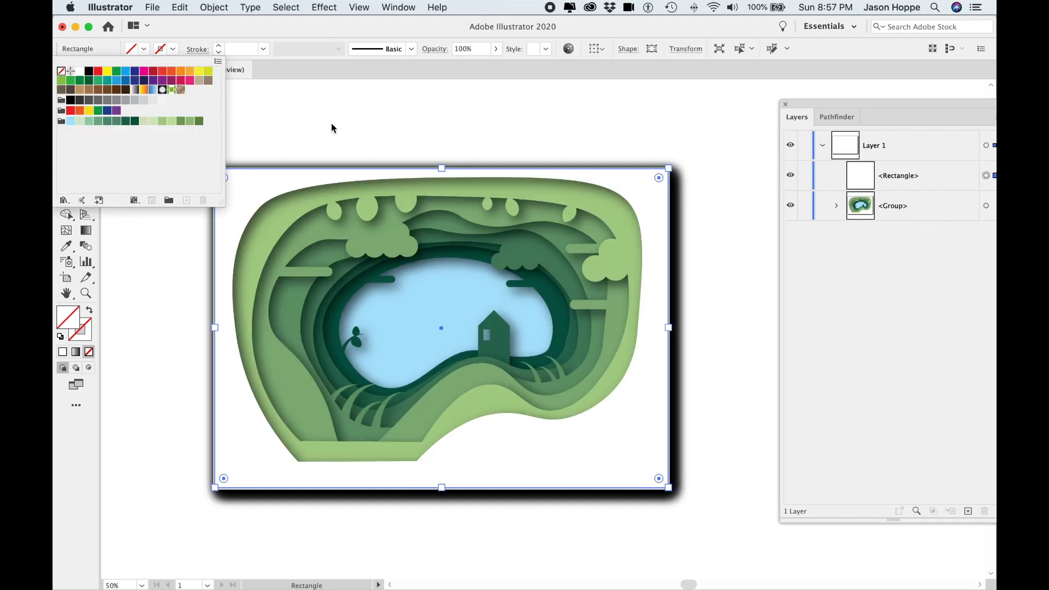
Make a clipping mask from the unfilled rectangle and the artwork group to hide the outer shadow, and leave the artwork deselected
{"action": "left_click", "coordinate": [959, 108]}
{"action": "left_click_drag", "start_coordinate": [892, 99], "coordinate": [809, 100]}
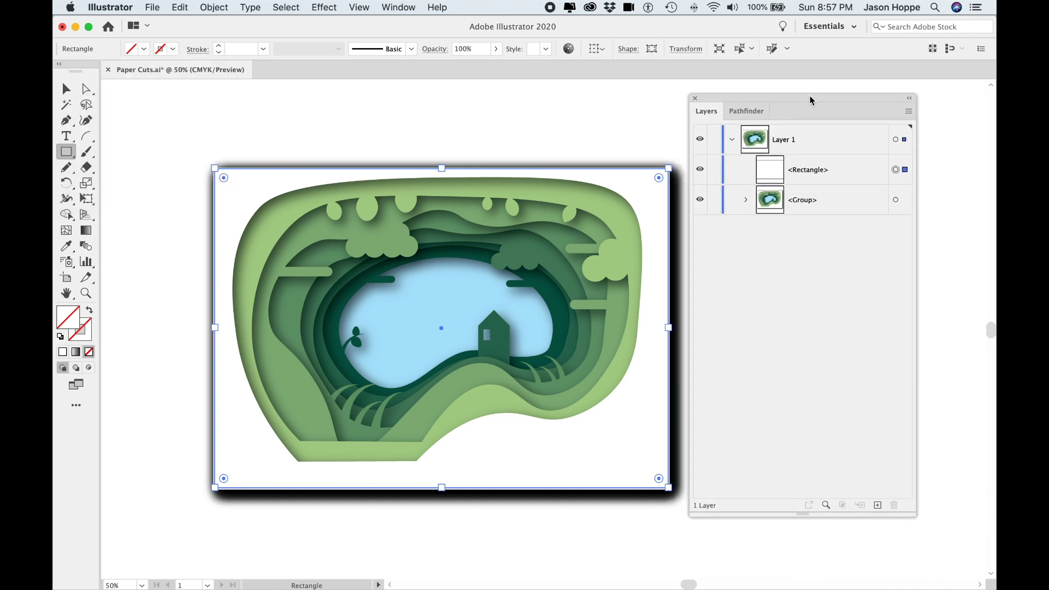
{"action": "left_click", "coordinate": [895, 200]}
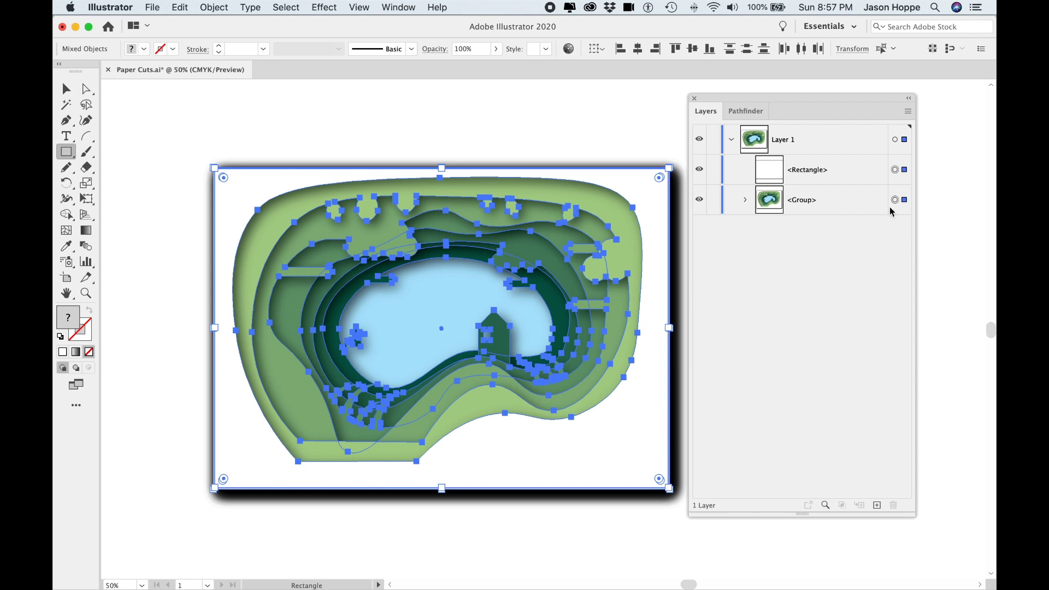
{"action": "left_click", "coordinate": [216, 7]}
{"action": "mouse_move", "coordinate": [245, 366]}
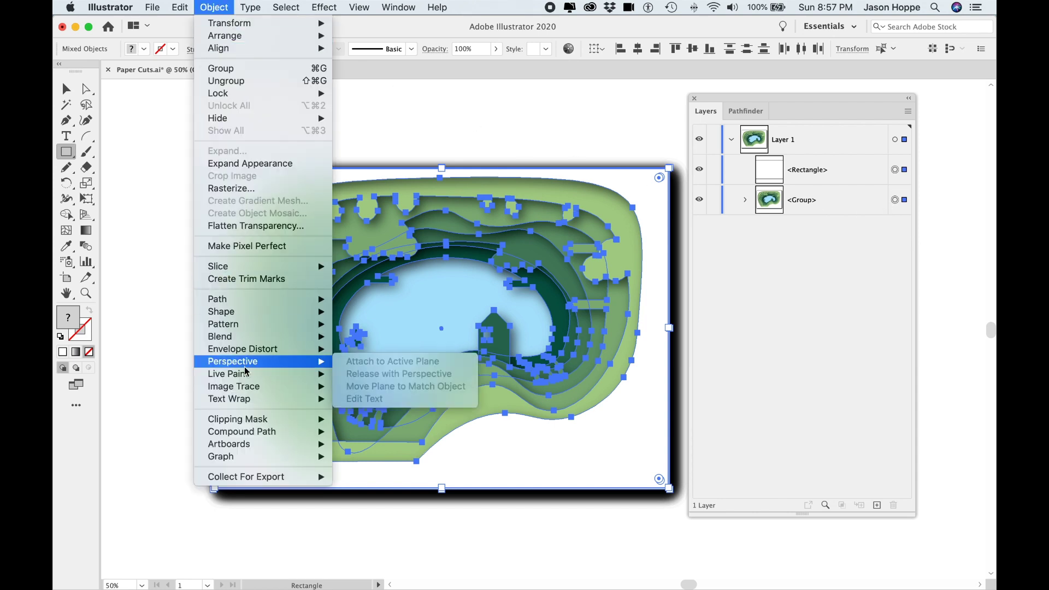
{"action": "mouse_move", "coordinate": [243, 419]}
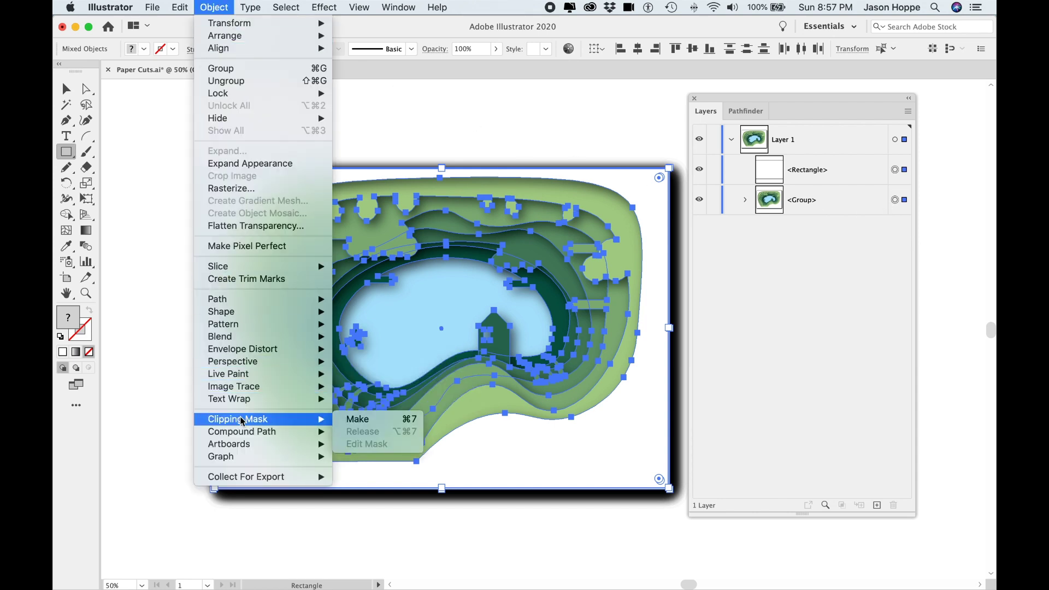
{"action": "left_click", "coordinate": [360, 419]}
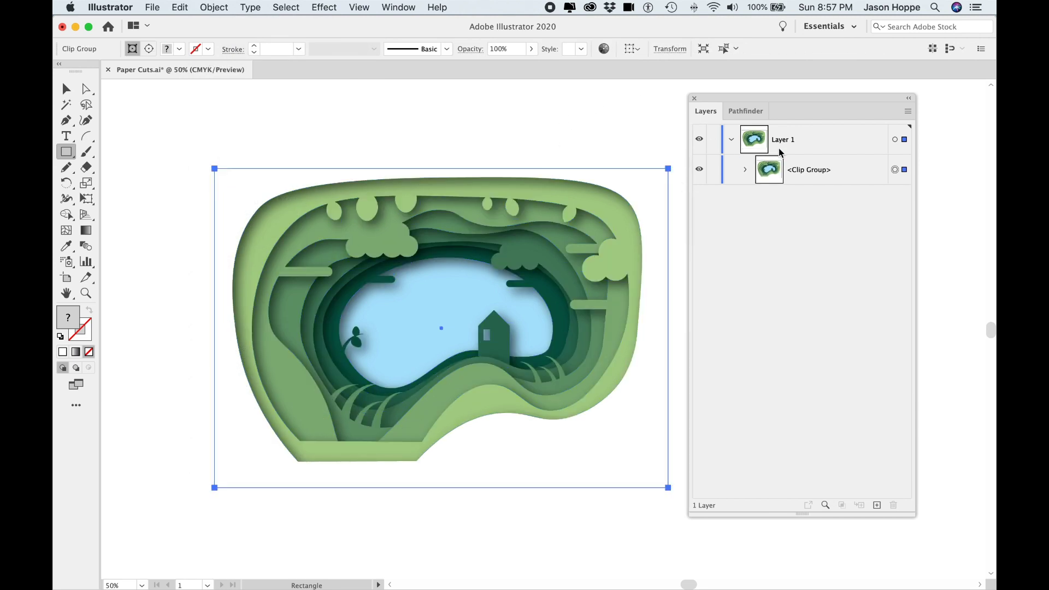
{"action": "key", "text": "v"}
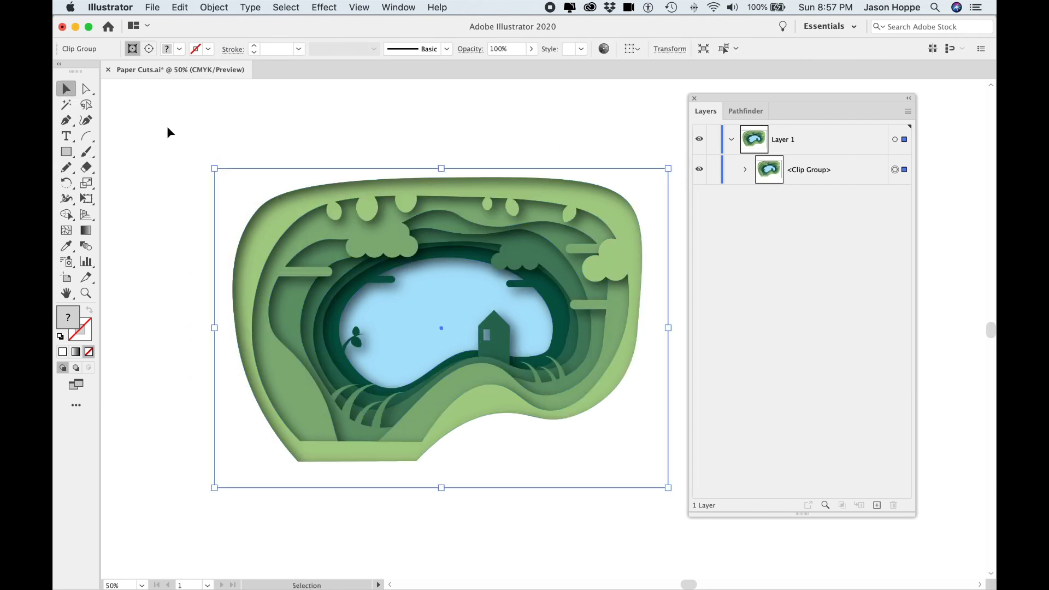
{"action": "left_click", "coordinate": [166, 126]}
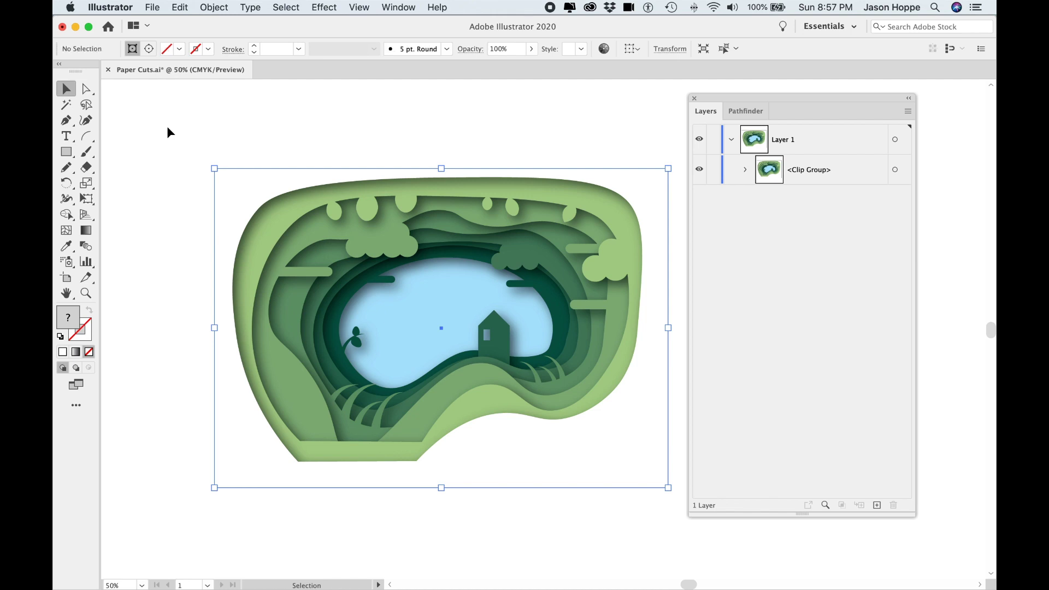
{"action": "left_click", "coordinate": [279, 196]}
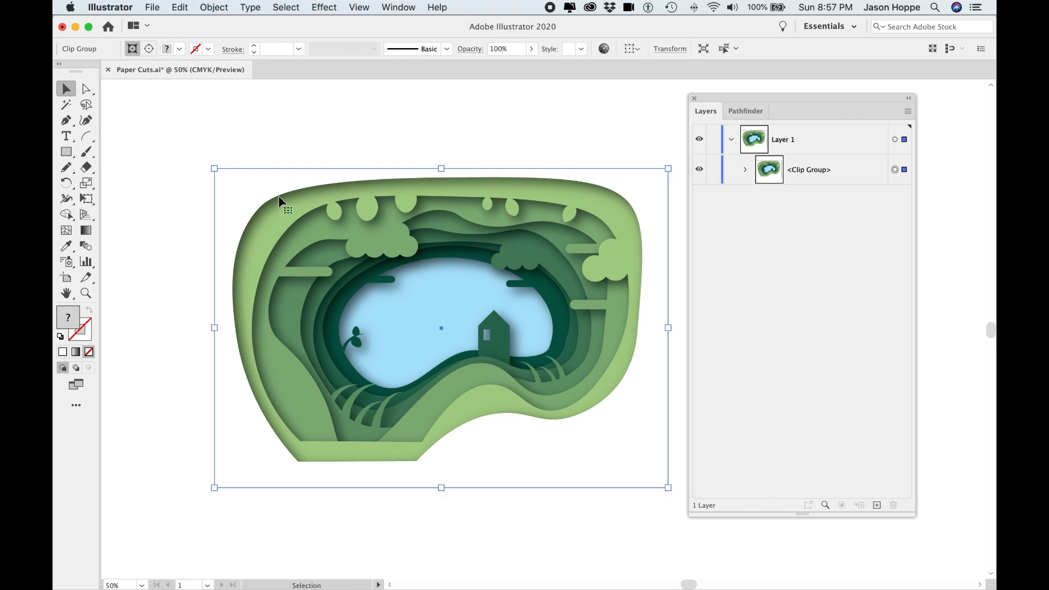
{"action": "left_click", "coordinate": [297, 123]}
Expand the Clip Group and its nested Group in the layer structure, with room to show all compound paths and the Sky
{"action": "key", "text": "super+equal"}
{"action": "left_click_drag", "start_coordinate": [707, 103], "coordinate": [850, 105]}
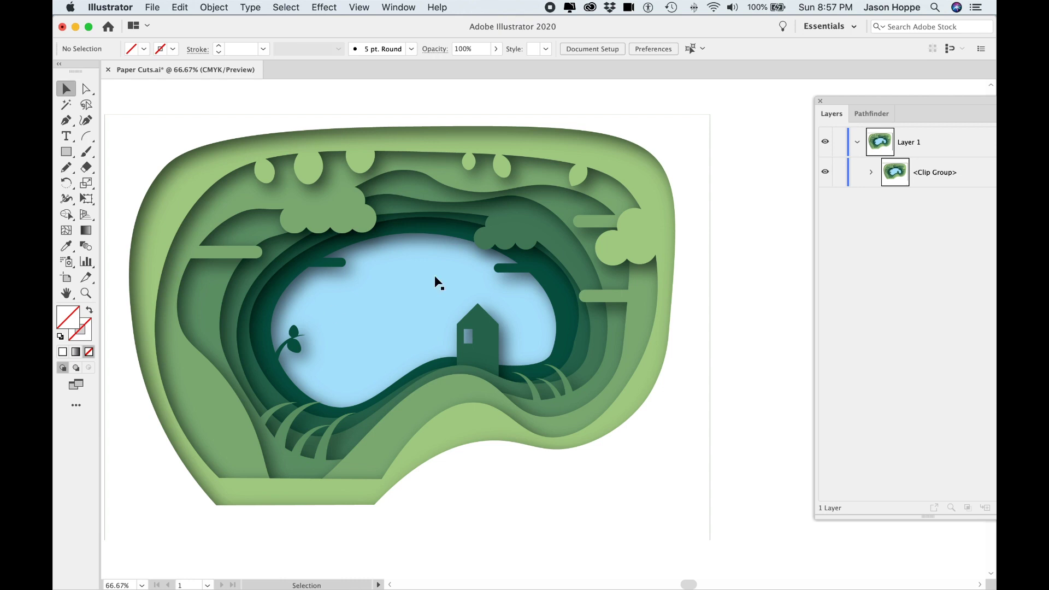
{"action": "left_click_drag", "start_coordinate": [836, 102], "coordinate": [753, 104]}
{"action": "left_click", "coordinate": [788, 175]}
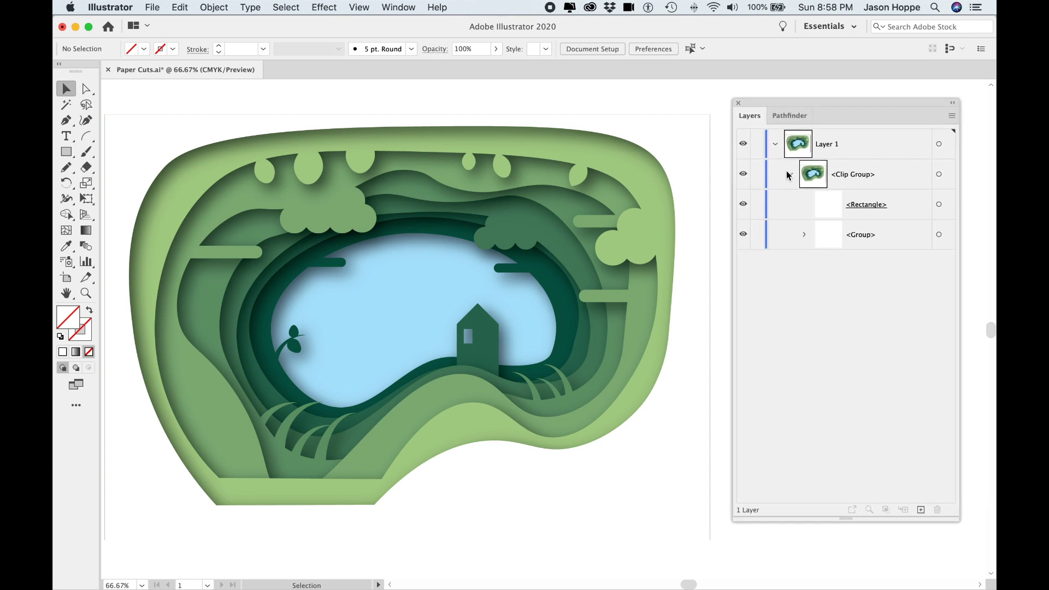
{"action": "left_click", "coordinate": [803, 234]}
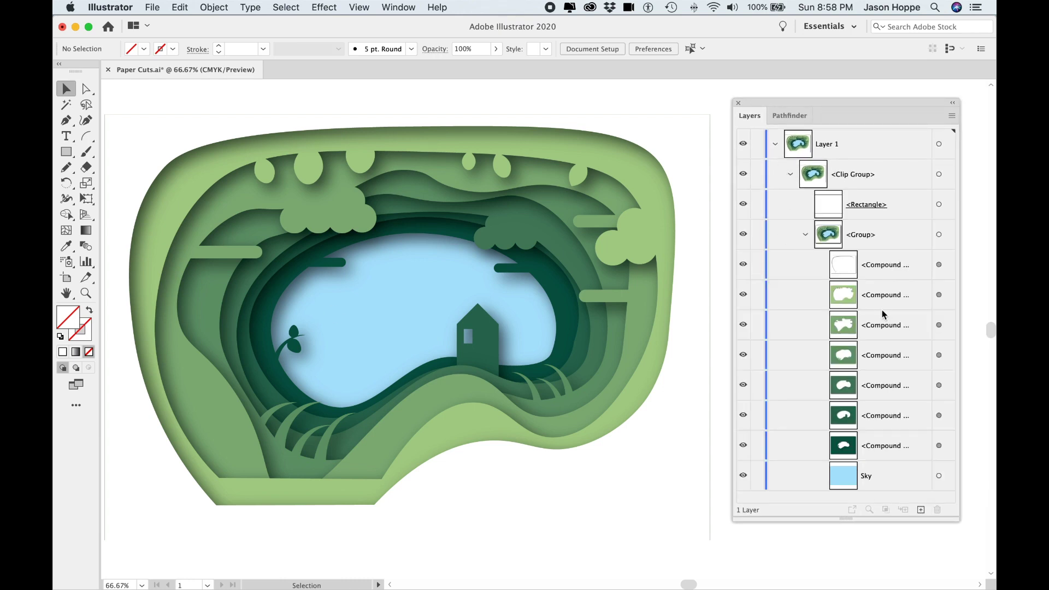
{"action": "left_click_drag", "start_coordinate": [958, 520], "coordinate": [992, 554]}
{"action": "left_click_drag", "start_coordinate": [787, 109], "coordinate": [747, 103]}
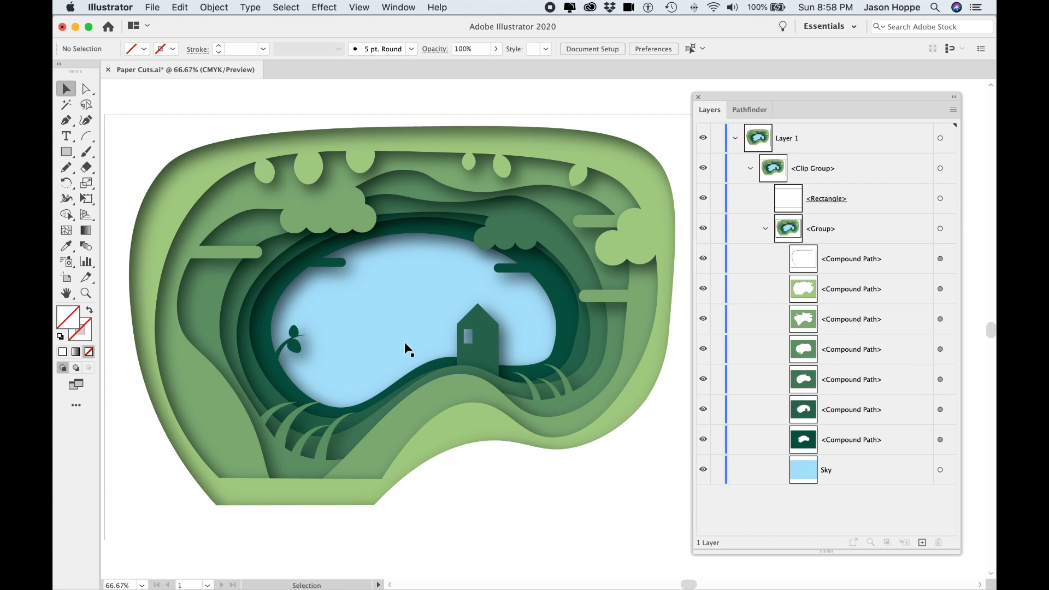
Inspect the appearance attributes of the lightest green compound path, and leave it deselected with the full illustration in view
{"action": "left_click", "coordinate": [410, 8]}
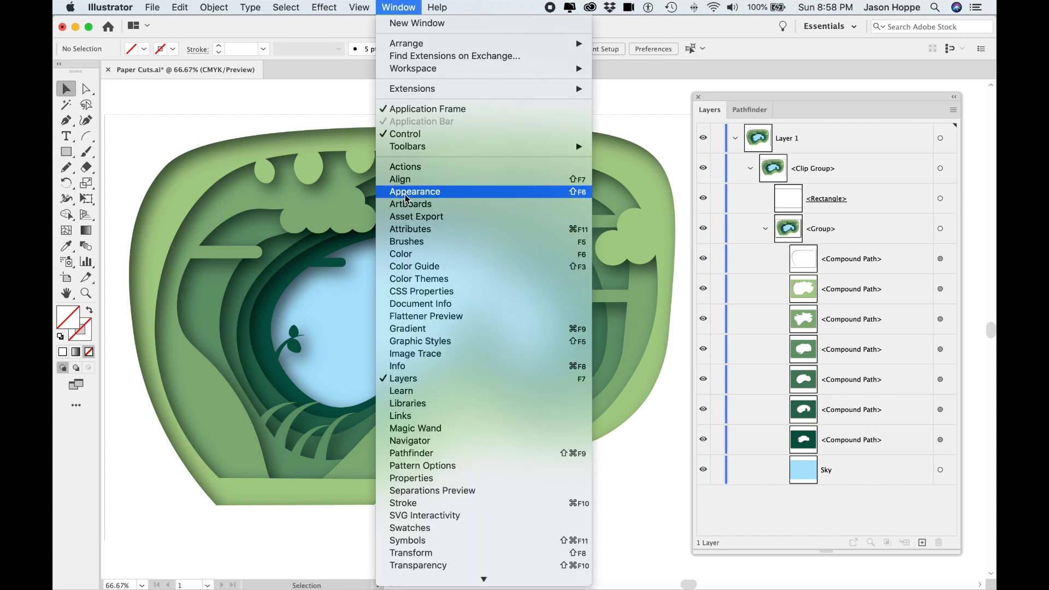
{"action": "left_click", "coordinate": [407, 194]}
{"action": "left_click_drag", "start_coordinate": [819, 300], "coordinate": [503, 162]}
{"action": "left_click", "coordinate": [800, 287]}
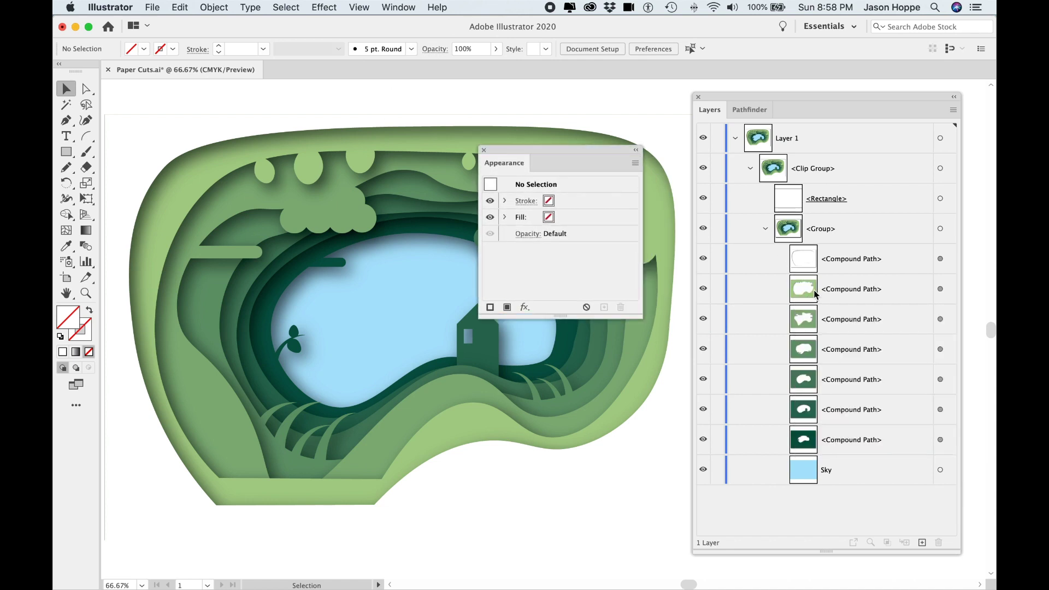
{"action": "left_click", "coordinate": [940, 289]}
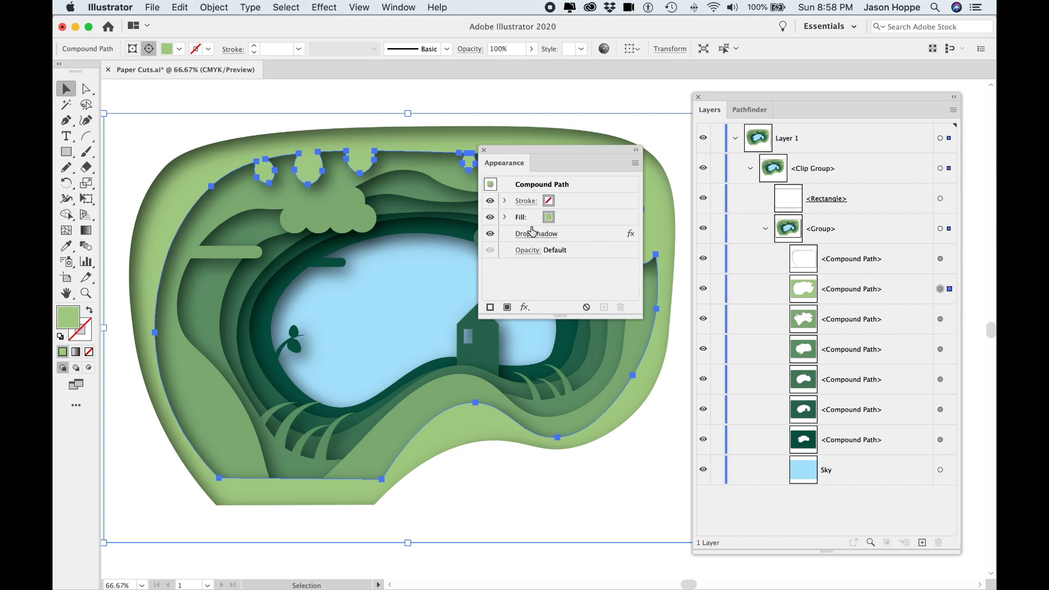
{"action": "left_click", "coordinate": [483, 150]}
{"action": "left_click", "coordinate": [494, 90]}
{"action": "left_click_drag", "start_coordinate": [743, 101], "coordinate": [809, 107]}
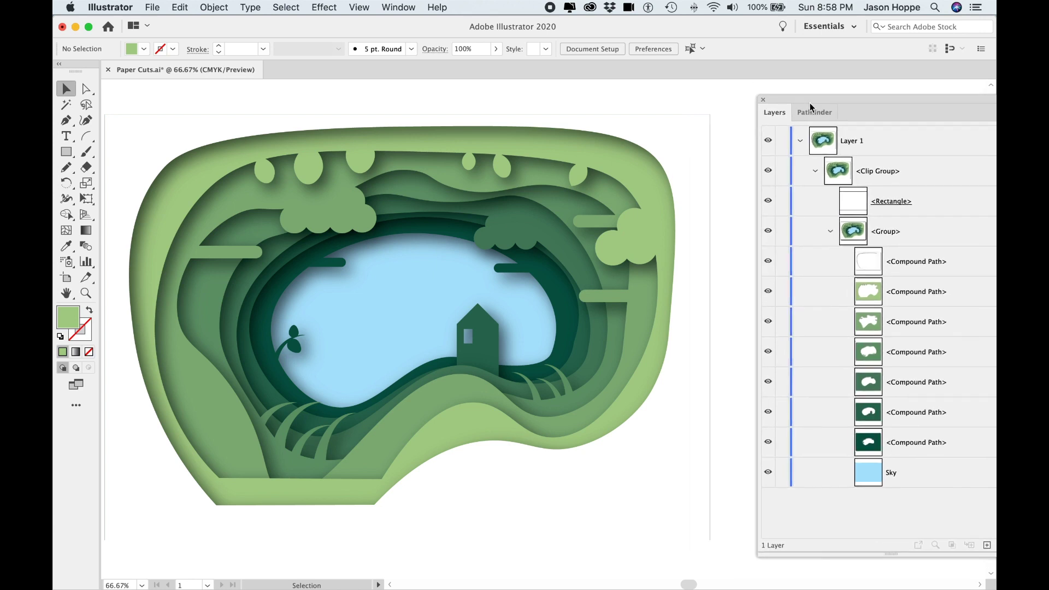
{"action": "scroll", "coordinate": [410, 174], "scroll_direction": "left", "scroll_amount": 3}
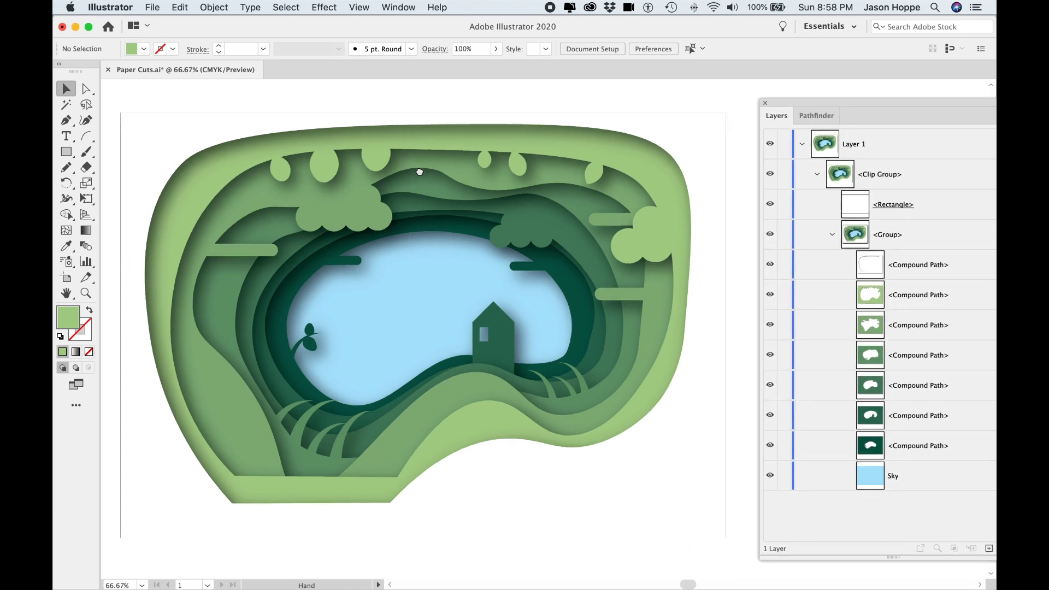